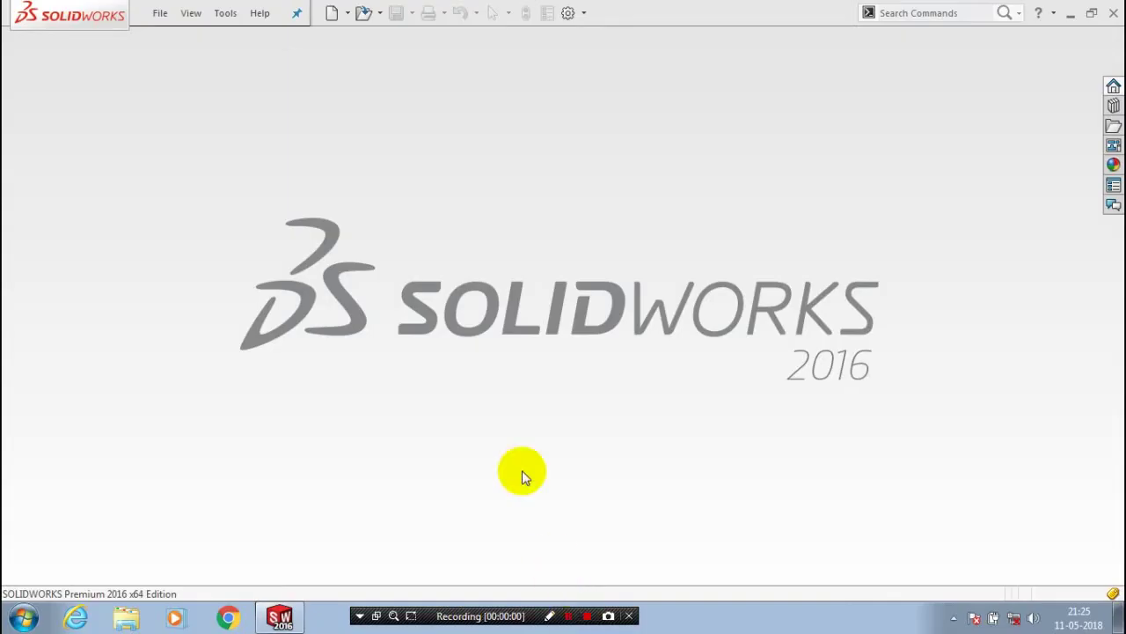
Create a new blank Part document (Part3) from File > New.
{"action": "left_click", "coordinate": [159, 14]}
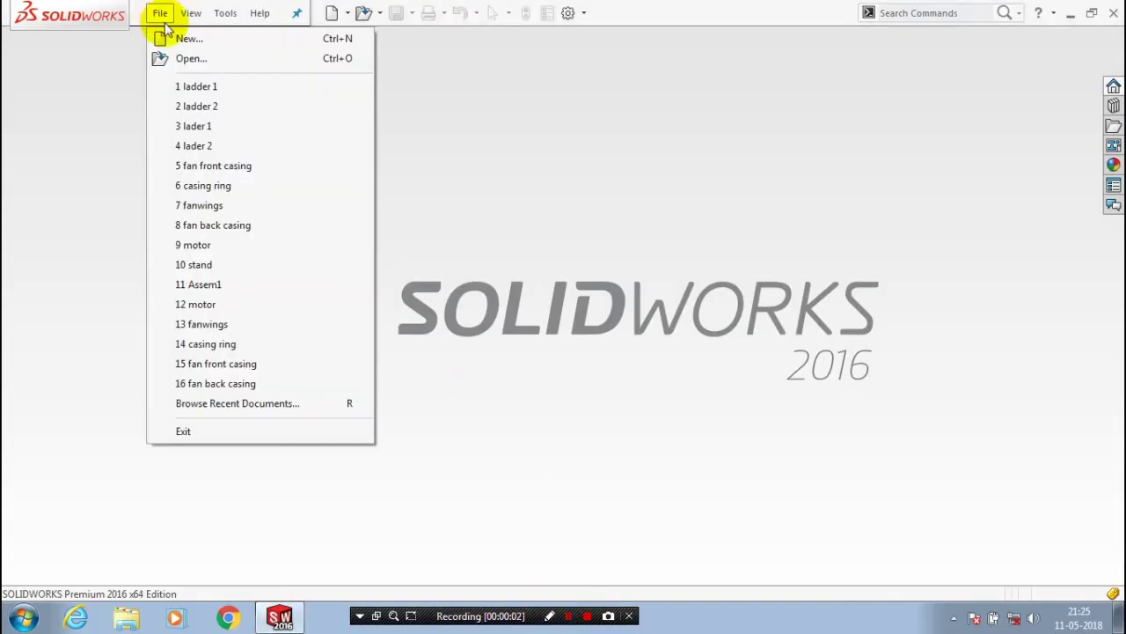
{"action": "left_click", "coordinate": [168, 38]}
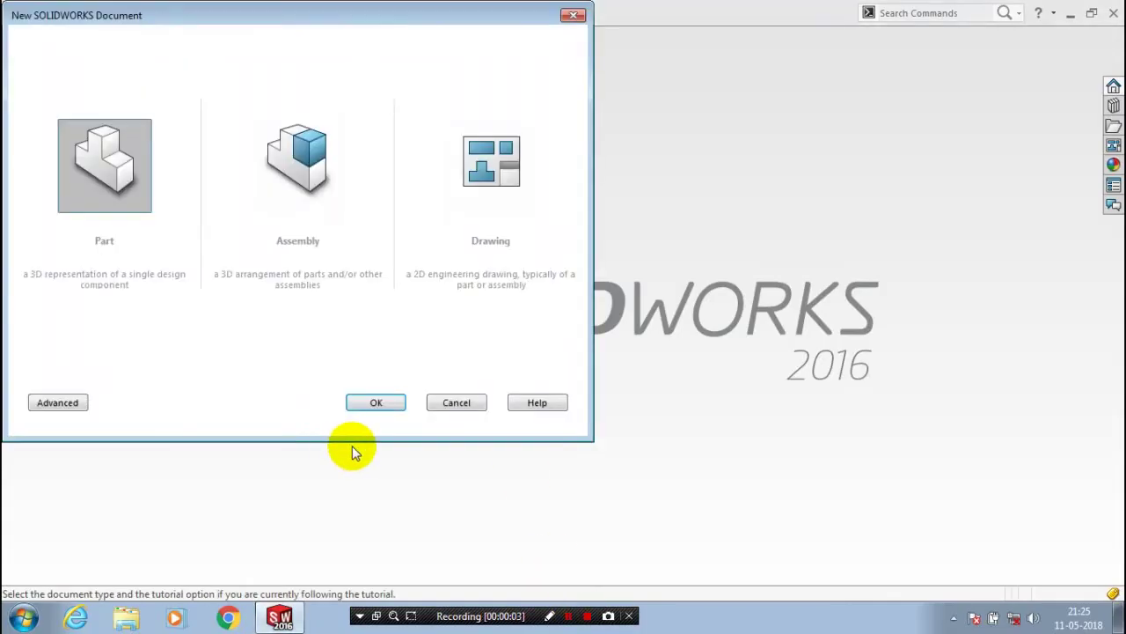
{"action": "left_click", "coordinate": [375, 407]}
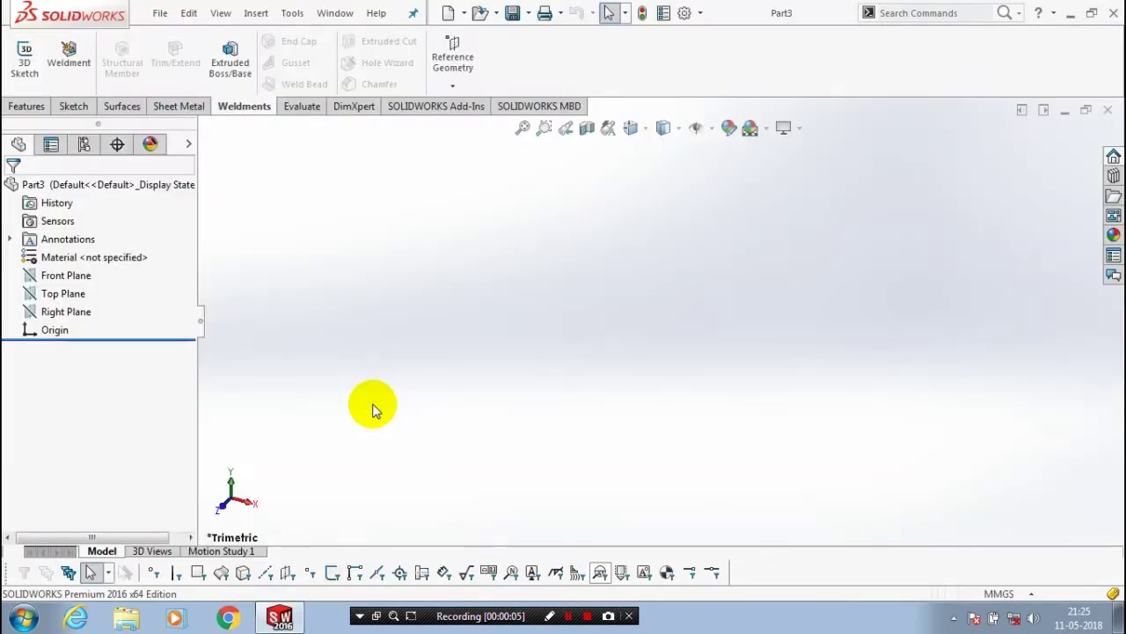
Face the Front Plane and draw a vertical line through the origin.
{"action": "left_click", "coordinate": [75, 275]}
{"action": "right_click", "coordinate": [119, 274]}
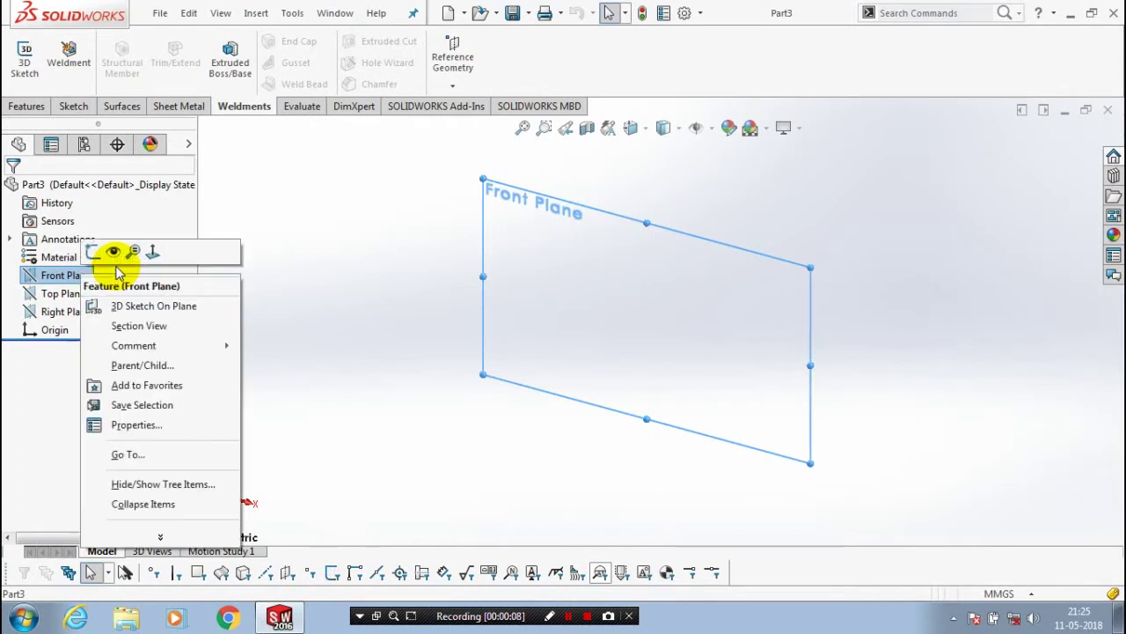
{"action": "left_click", "coordinate": [158, 252]}
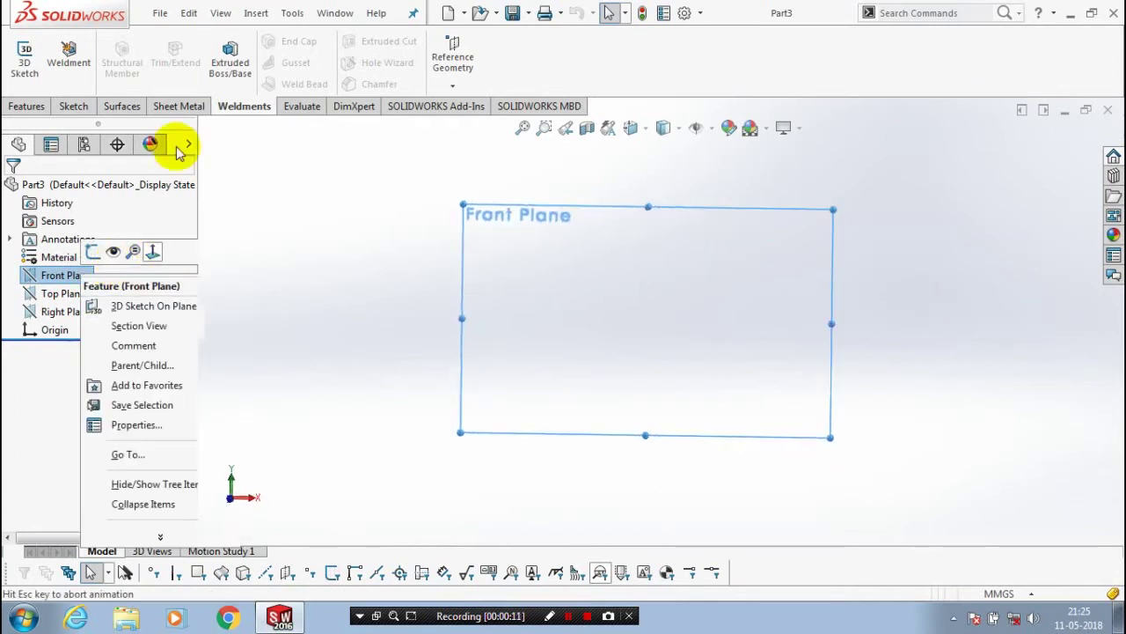
{"action": "scroll", "coordinate": [123, 40], "scroll_direction": "up", "scroll_amount": 3}
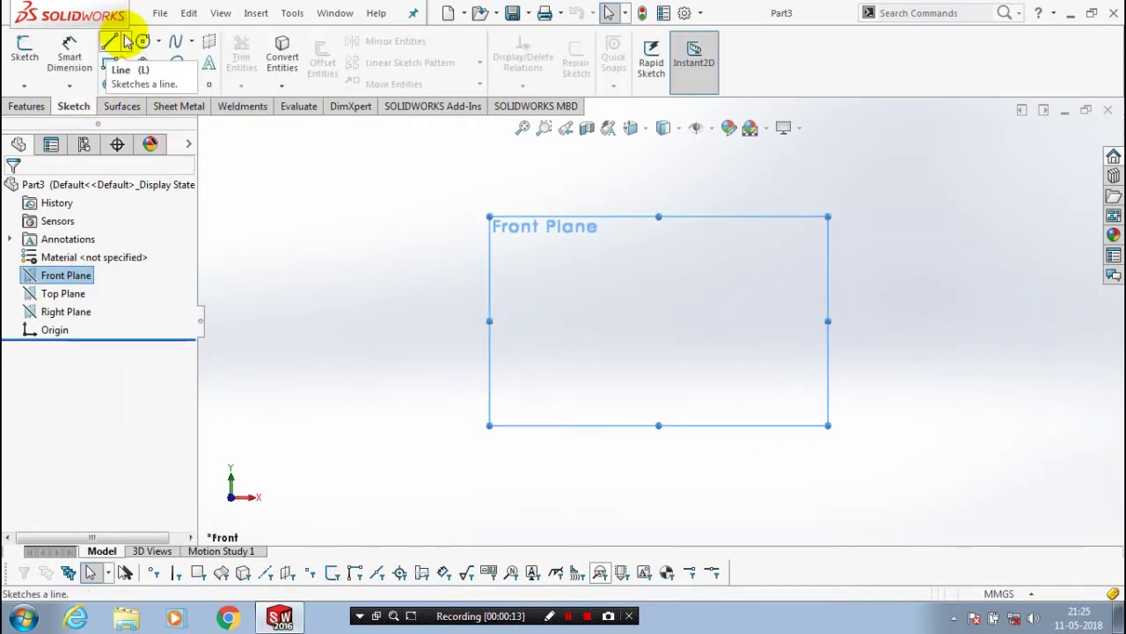
{"action": "left_click", "coordinate": [126, 41]}
{"action": "left_click", "coordinate": [137, 62]}
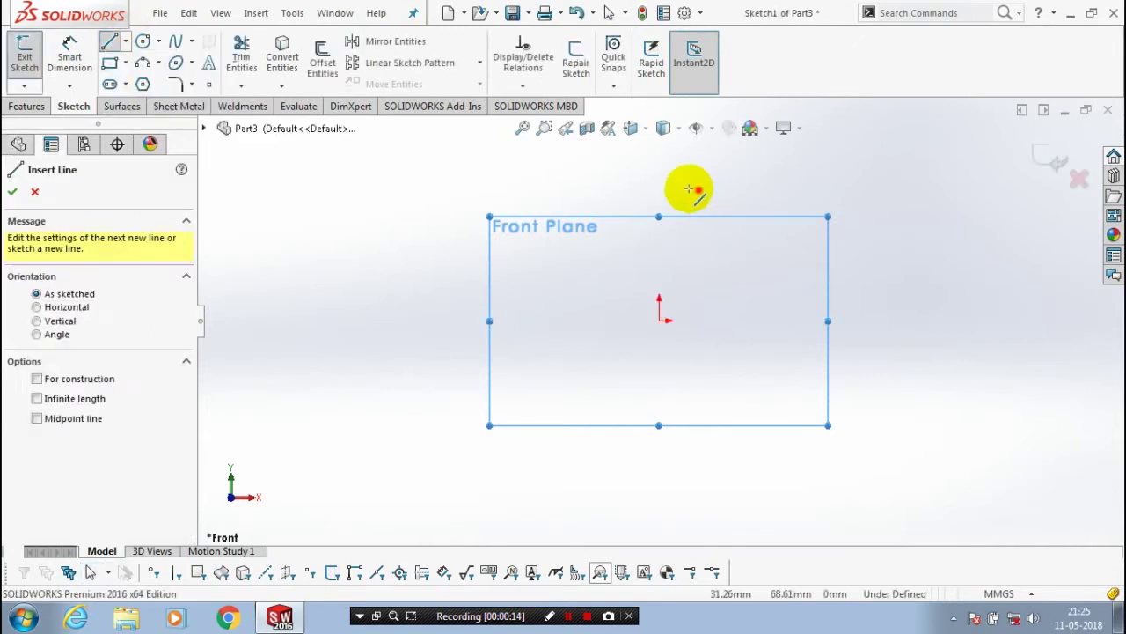
{"action": "left_click", "coordinate": [664, 475]}
{"action": "left_click", "coordinate": [661, 483]}
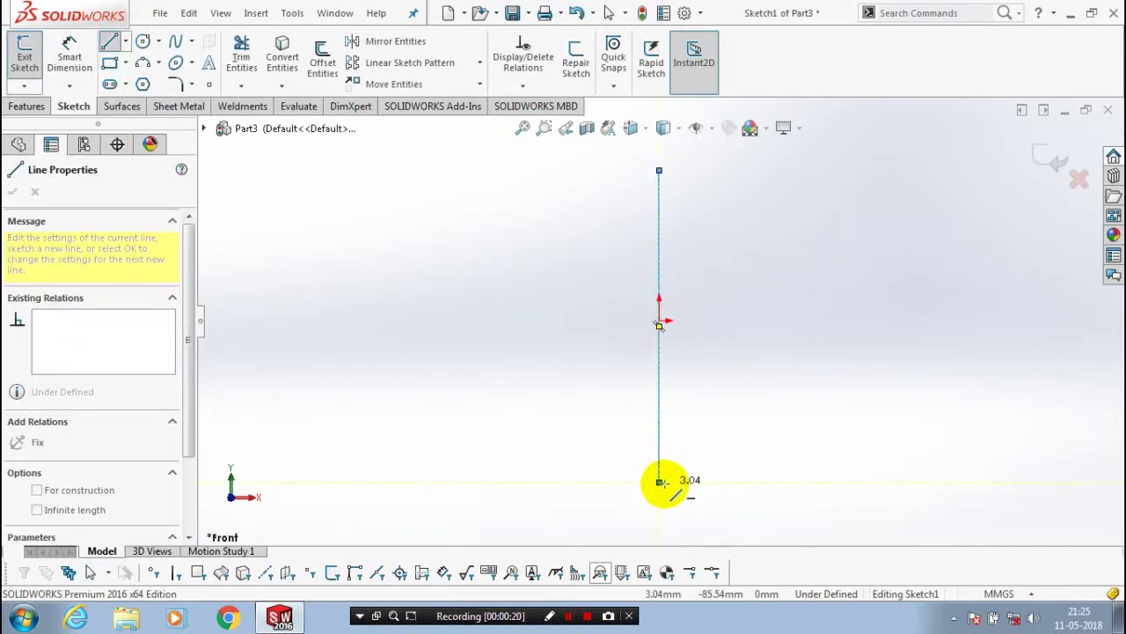
{"action": "key", "text": "Escape"}
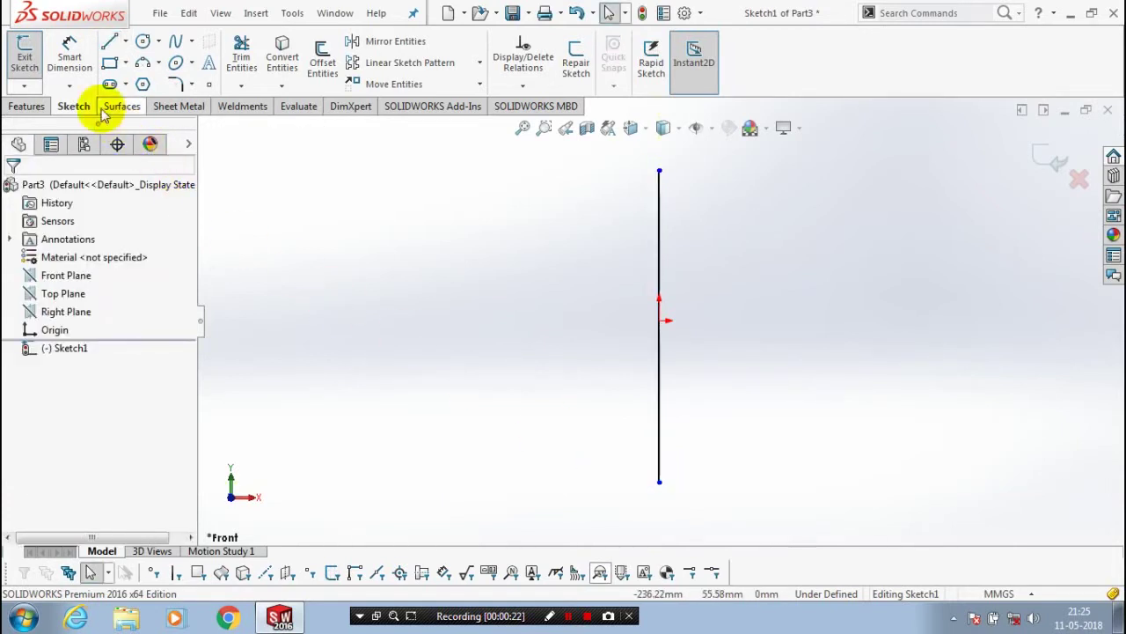
Dimension the vertical line to 600 mm and exit Sketch1.
{"action": "left_click", "coordinate": [68, 64]}
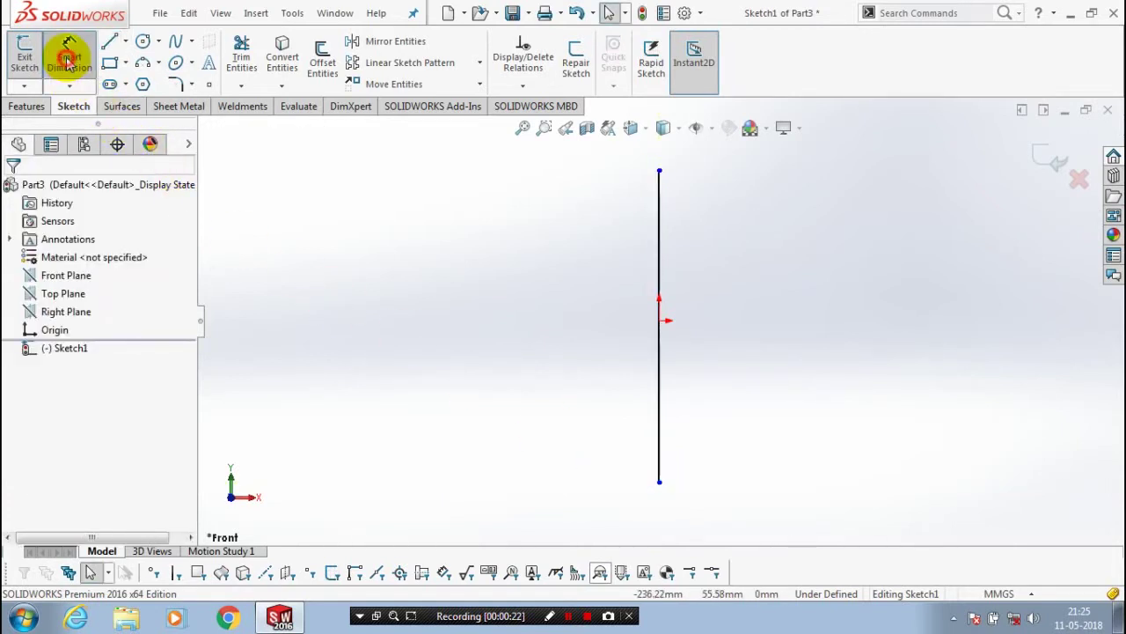
{"action": "left_click", "coordinate": [659, 396]}
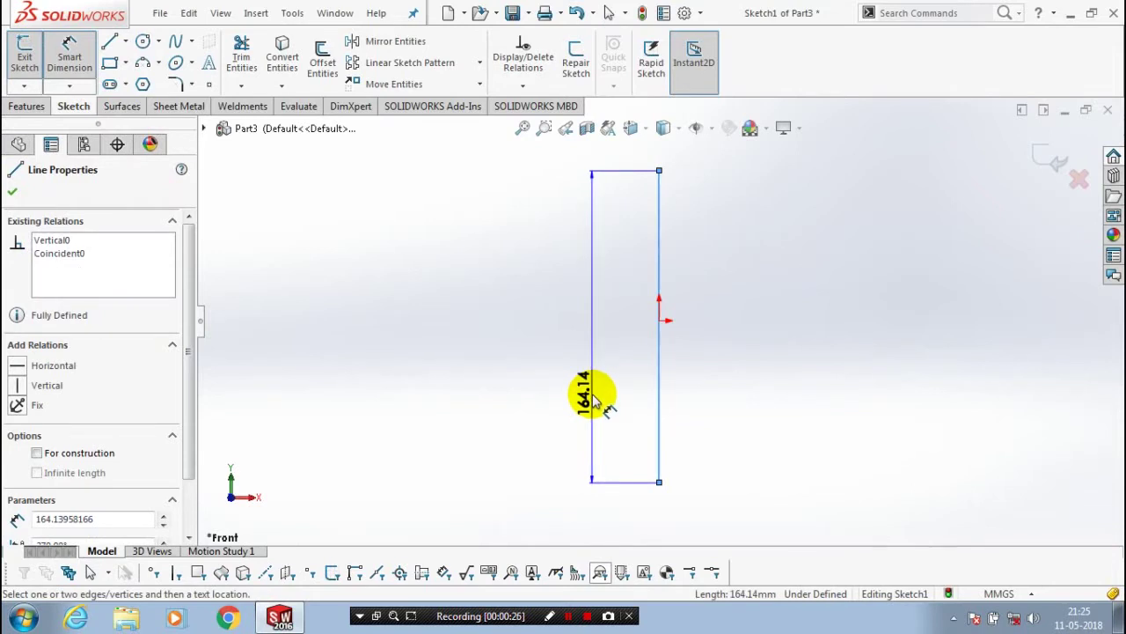
{"action": "left_click", "coordinate": [592, 374]}
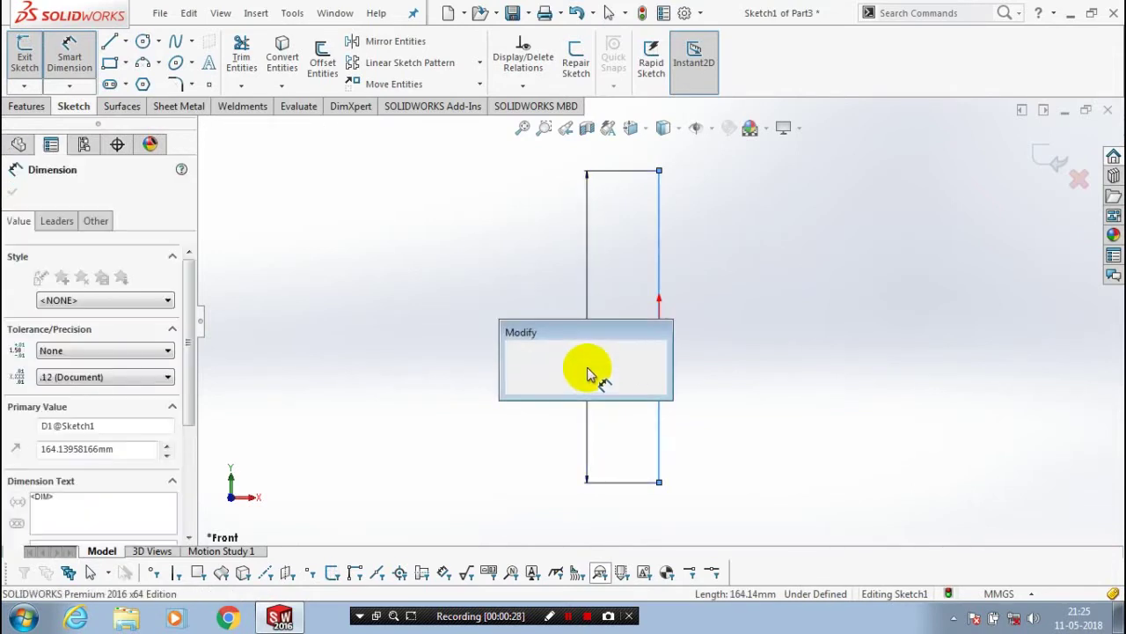
{"action": "type", "text": "600"}
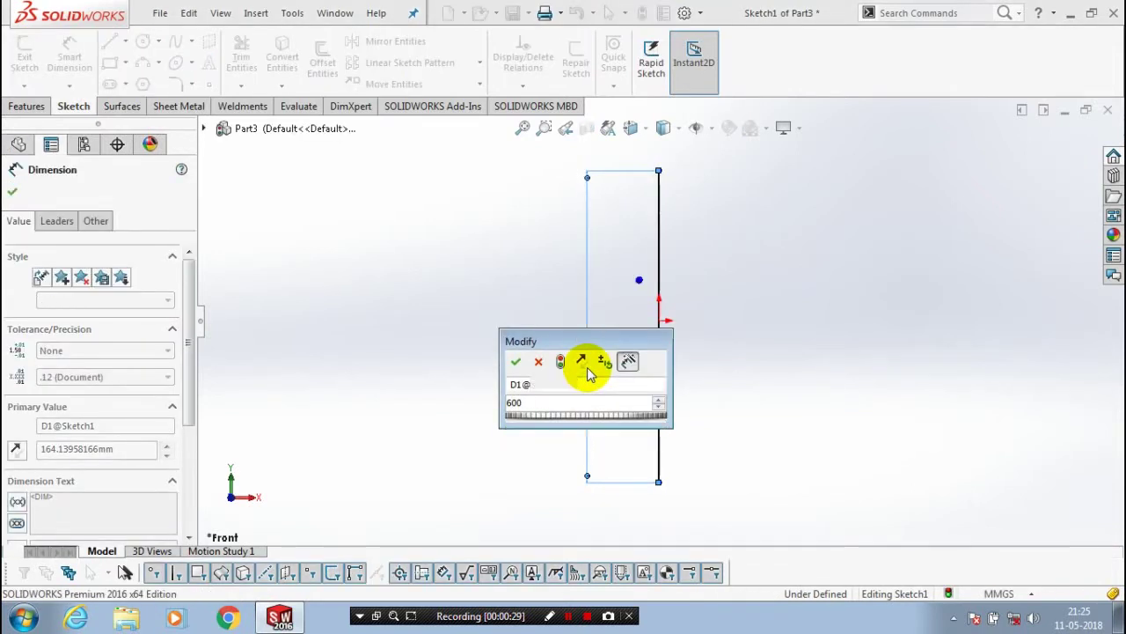
{"action": "key", "text": "Return"}
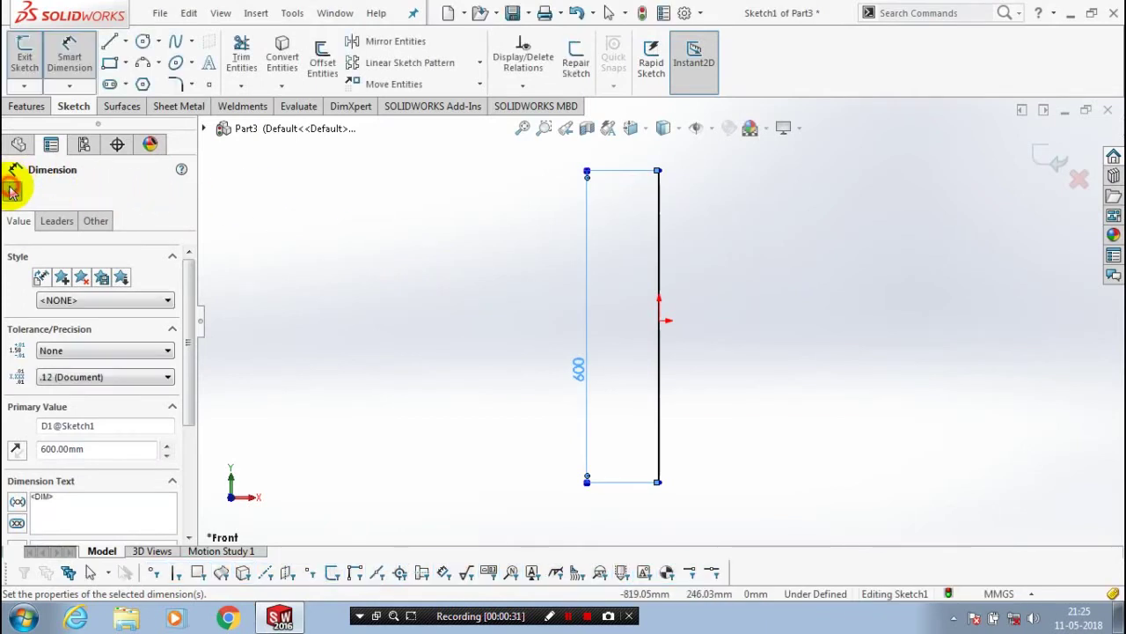
{"action": "left_click", "coordinate": [11, 192]}
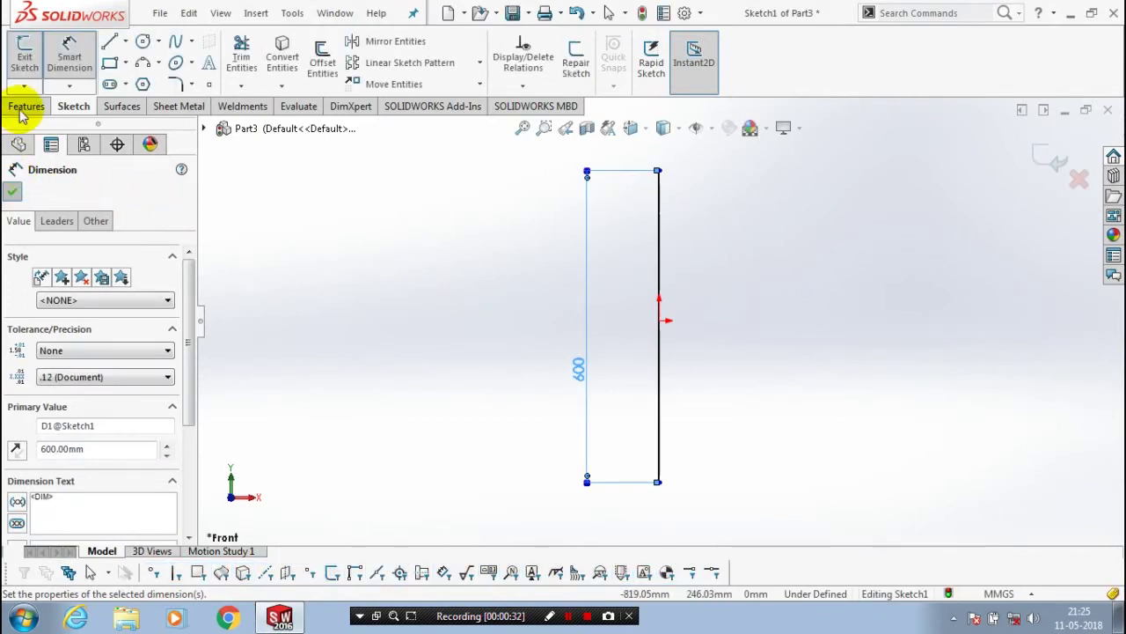
{"action": "left_click", "coordinate": [24, 64]}
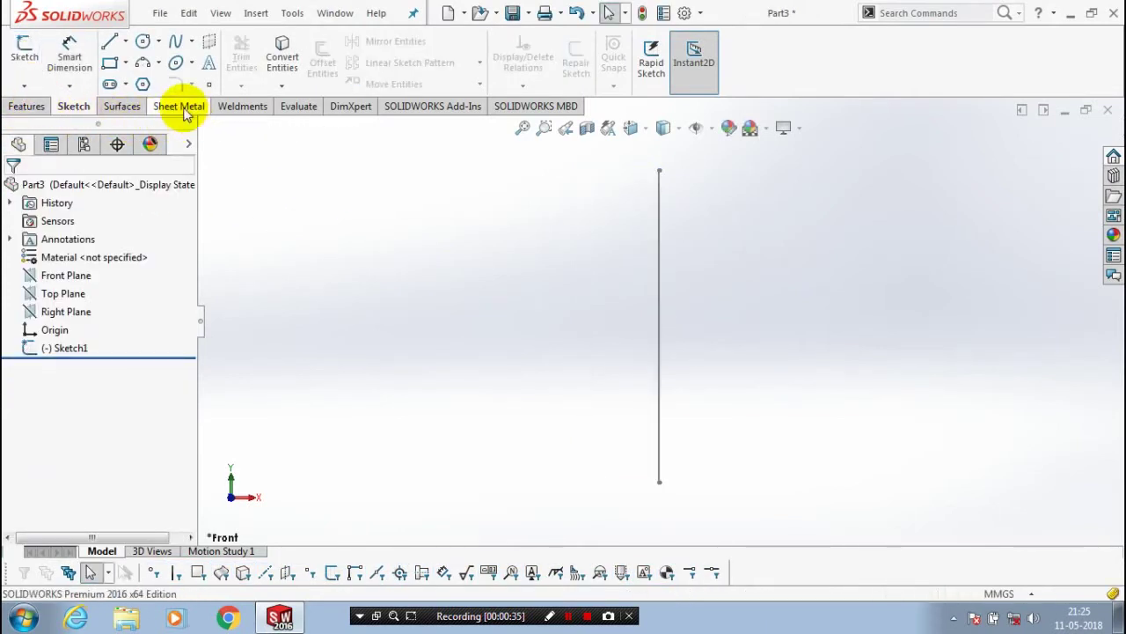
Add an iso angle-iron 20 x 20 x 3 structural member along the vertical line.
{"action": "left_click", "coordinate": [247, 107]}
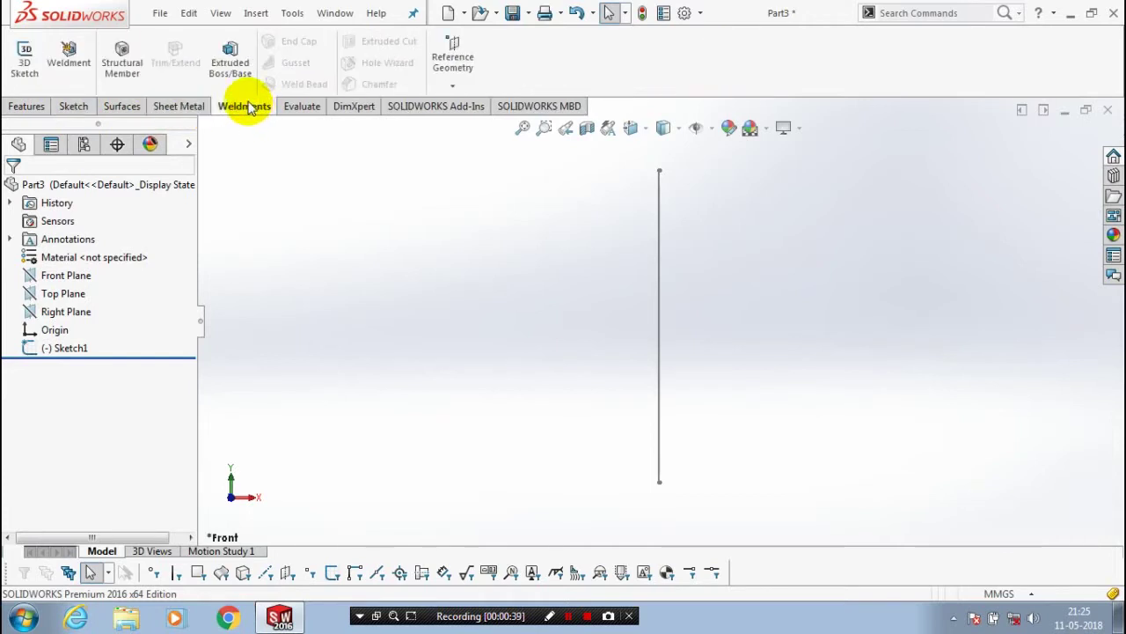
{"action": "left_click", "coordinate": [122, 66]}
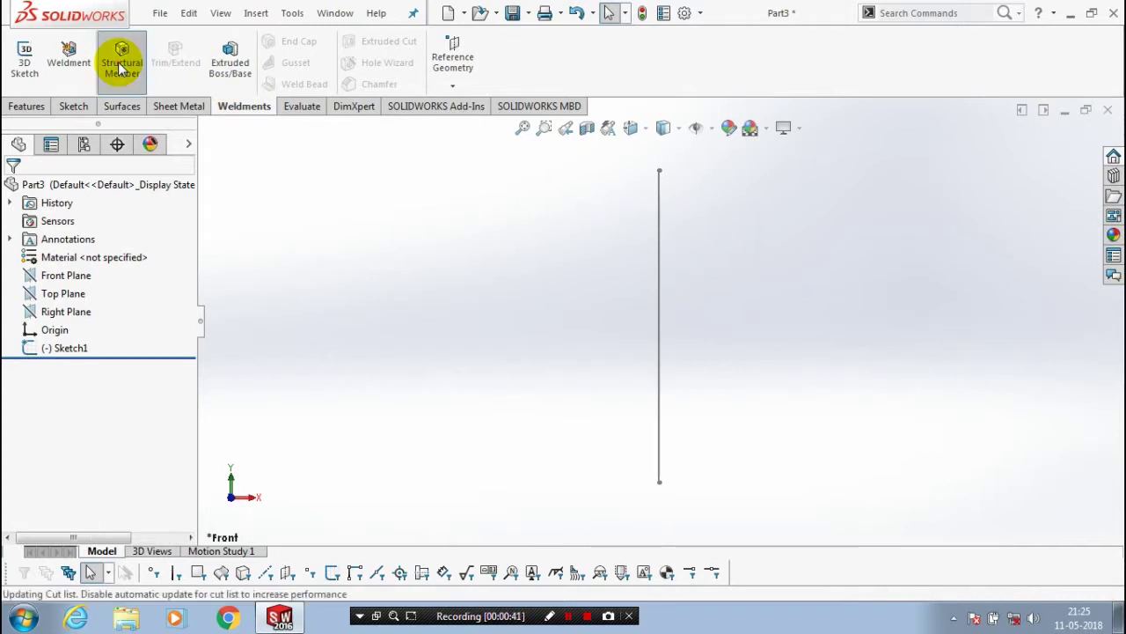
{"action": "left_click", "coordinate": [167, 300]}
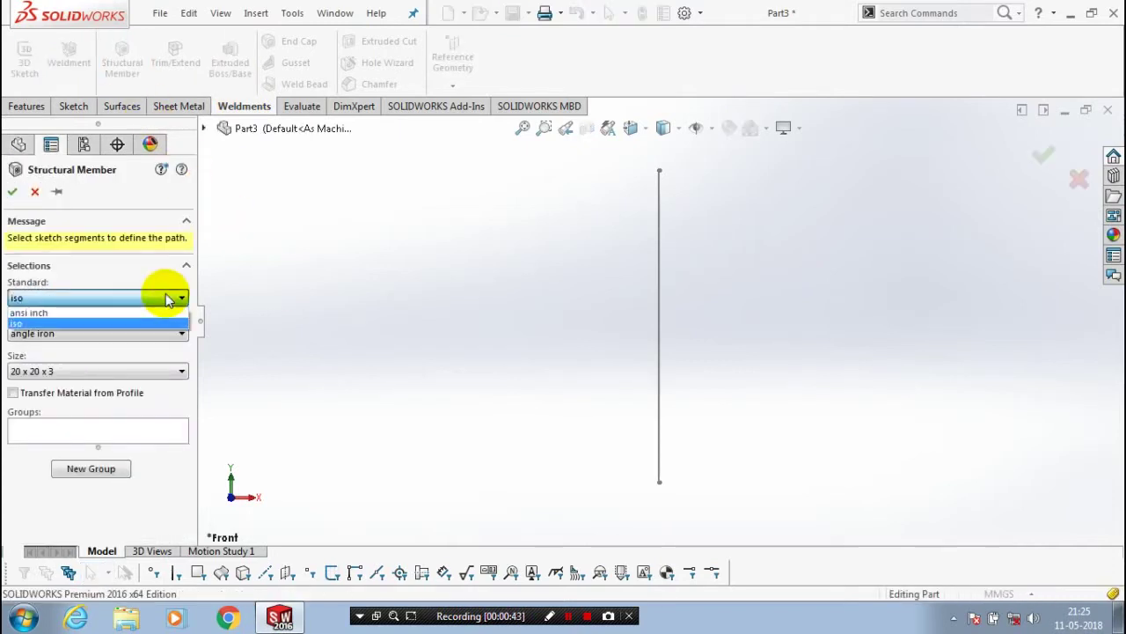
{"action": "left_click", "coordinate": [126, 337]}
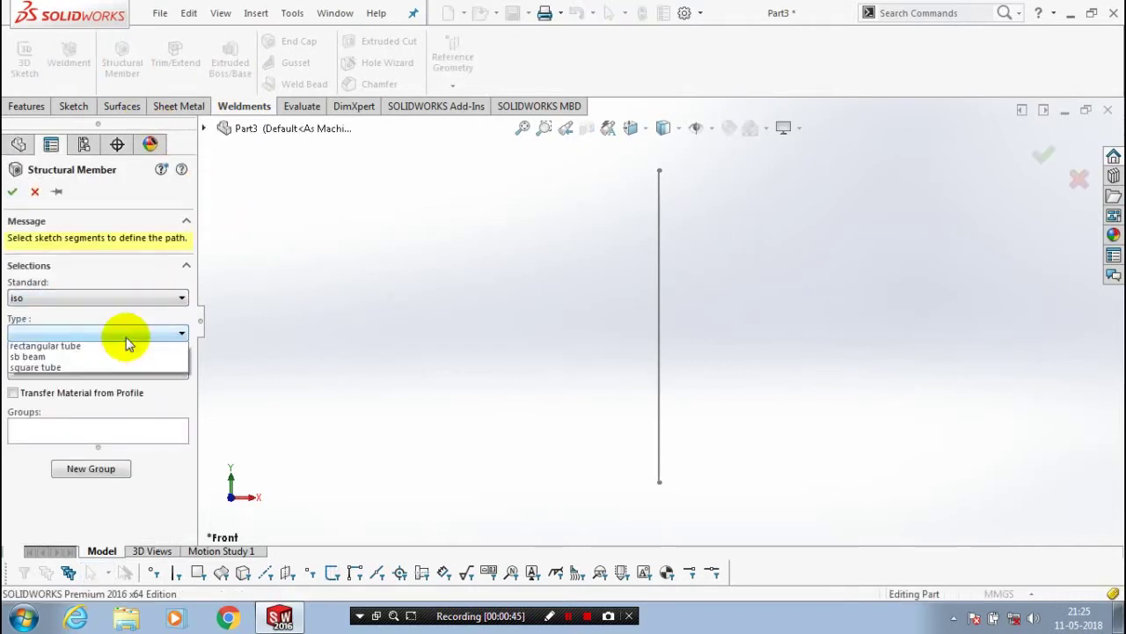
{"action": "left_click", "coordinate": [116, 355]}
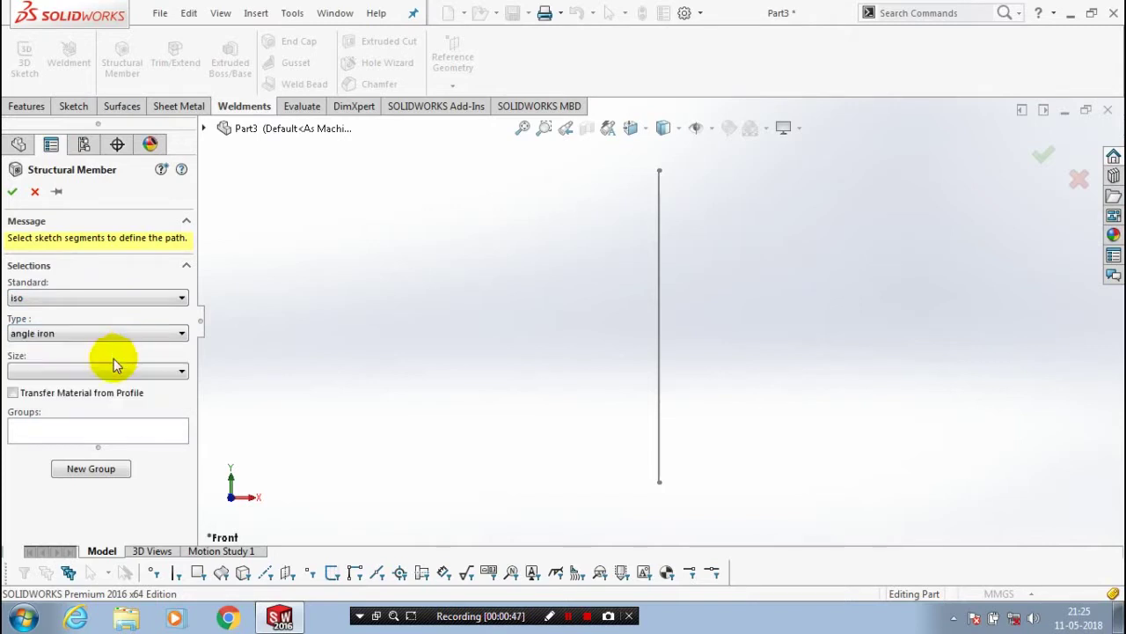
{"action": "left_click", "coordinate": [114, 373]}
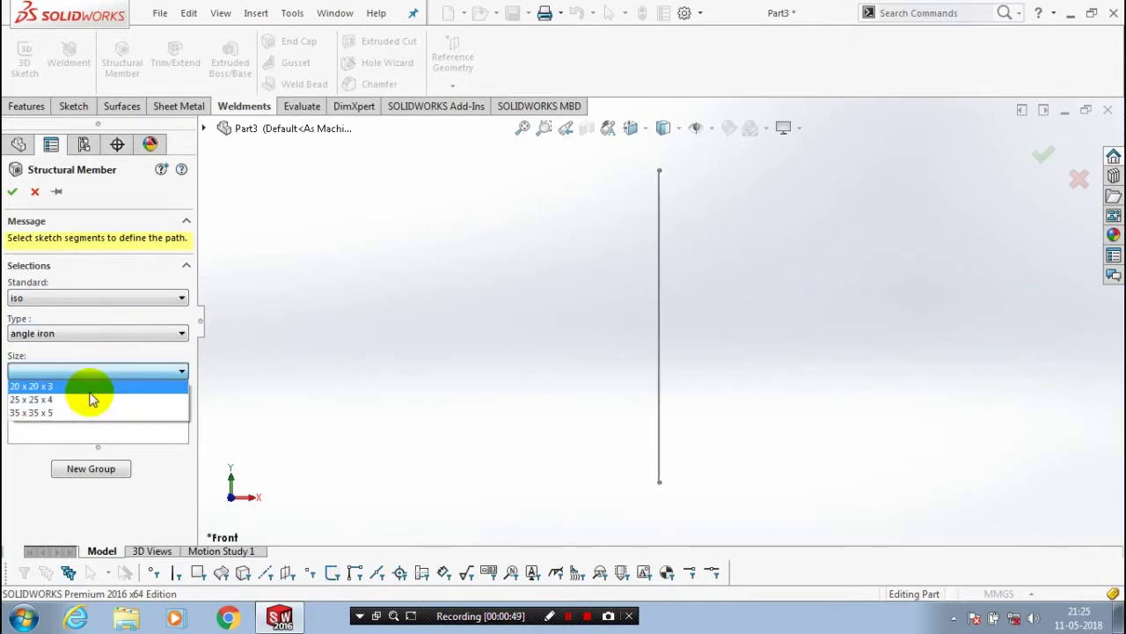
{"action": "left_click", "coordinate": [88, 383]}
{"action": "left_click", "coordinate": [660, 249]}
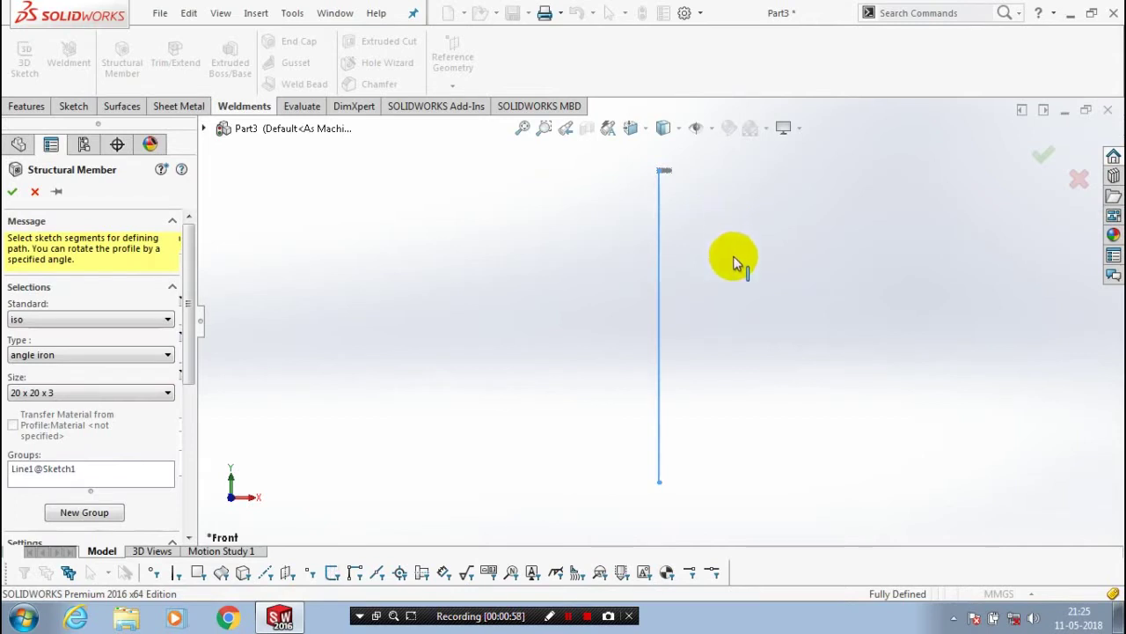
{"action": "left_click", "coordinate": [683, 193]}
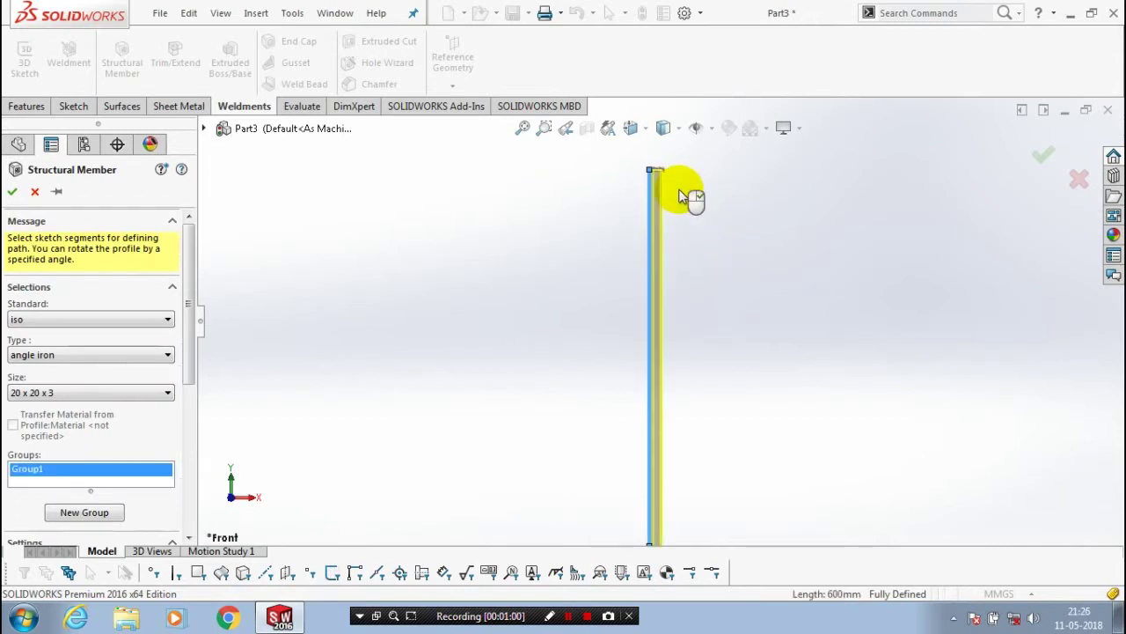
{"action": "key", "text": "f"}
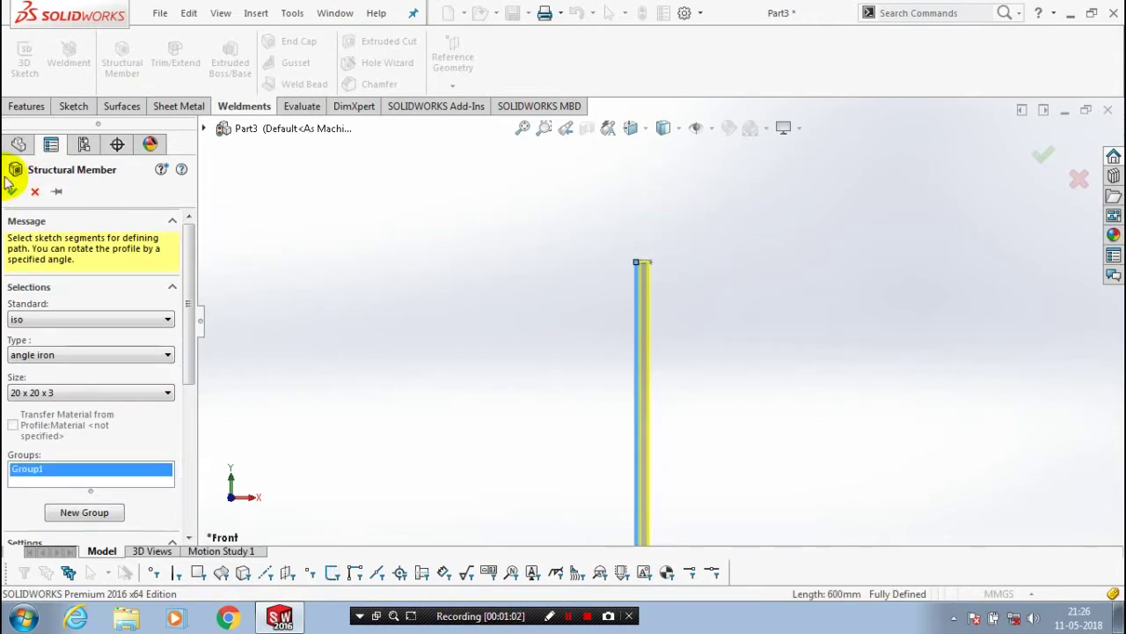
{"action": "left_click", "coordinate": [16, 190]}
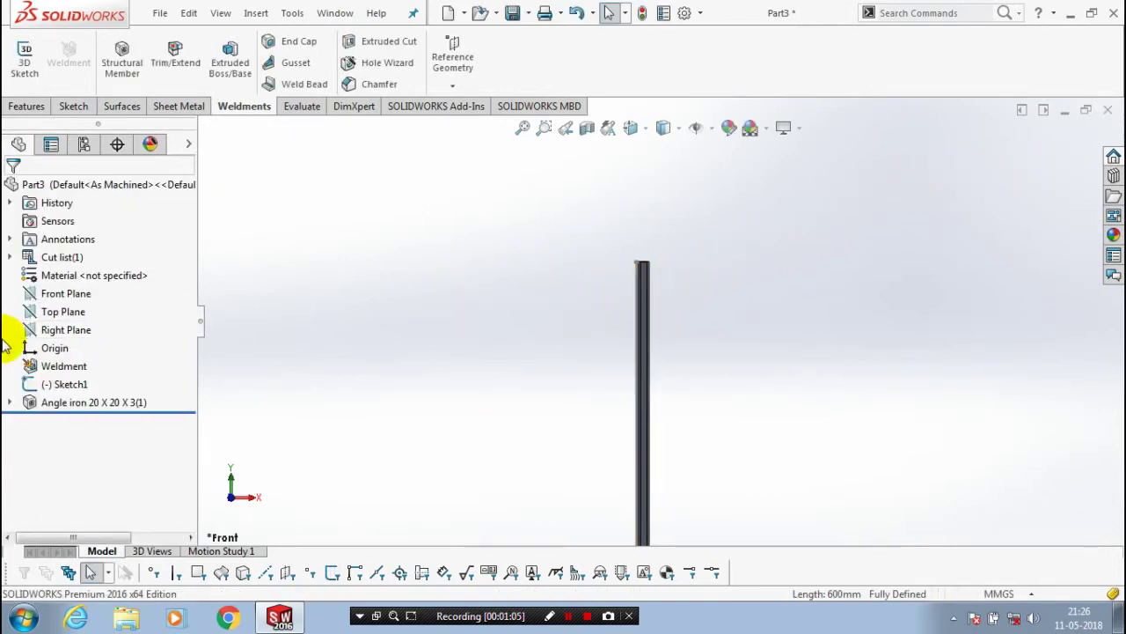
Hide Sketch1 and orbit to view the angle iron in 3D.
{"action": "right_click", "coordinate": [60, 391]}
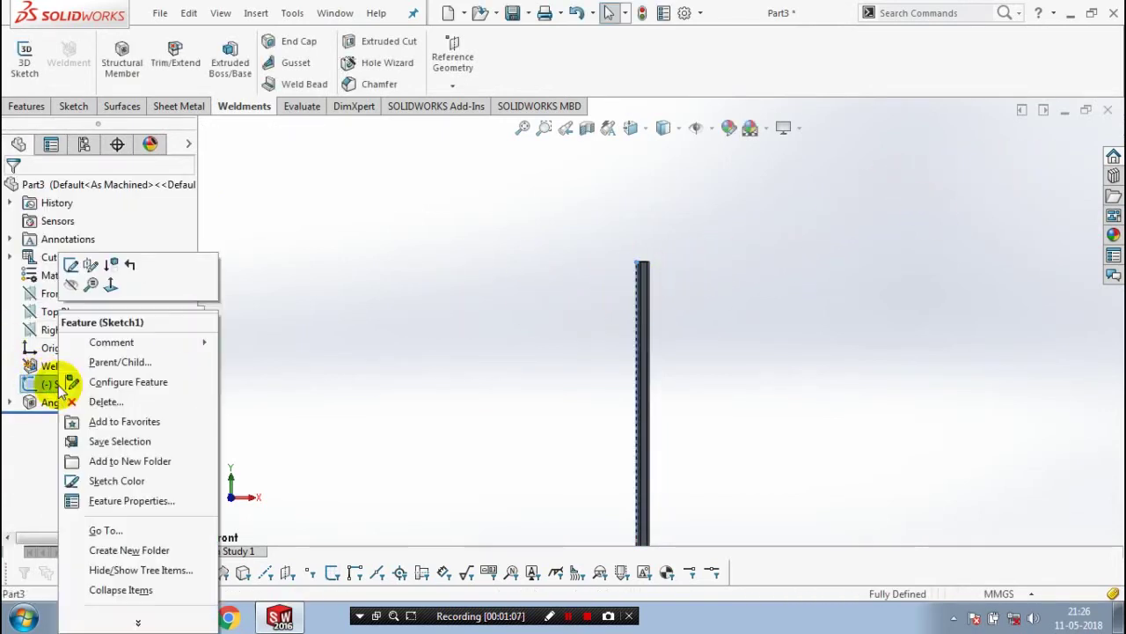
{"action": "left_click", "coordinate": [53, 282]}
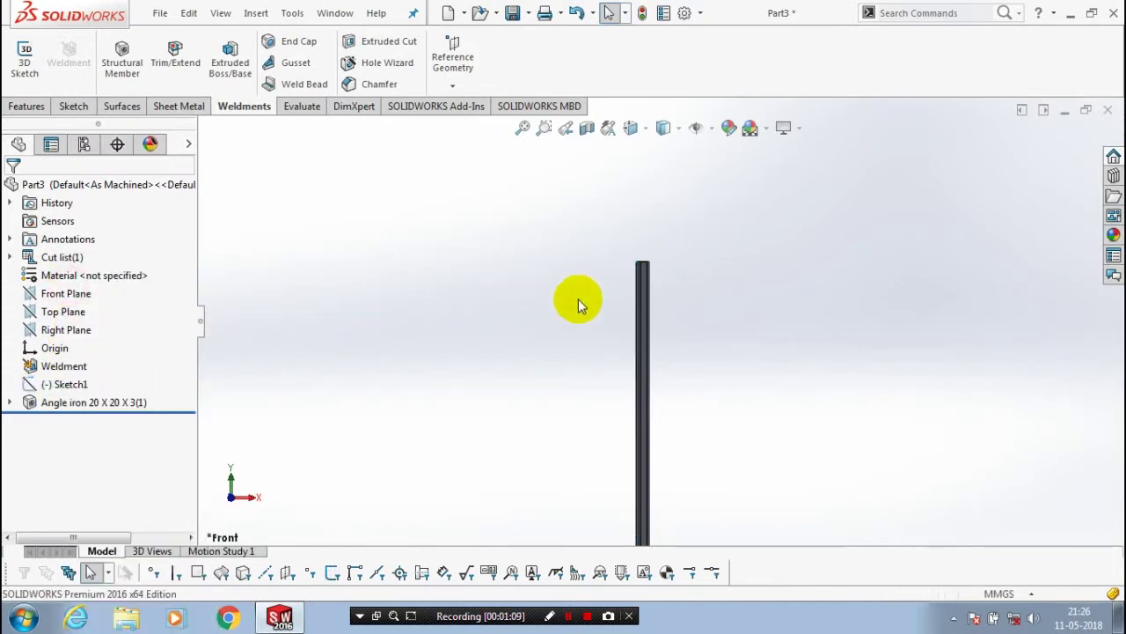
{"action": "mouse_move", "coordinate": [673, 285]}
{"action": "middle_mouse_down"}
{"action": "mouse_move", "coordinate": [714, 378]}
{"action": "mouse_move", "coordinate": [639, 249]}
{"action": "middle_mouse_up"}
{"action": "scroll", "coordinate": [642, 315], "scroll_direction": "down", "scroll_amount": 2}
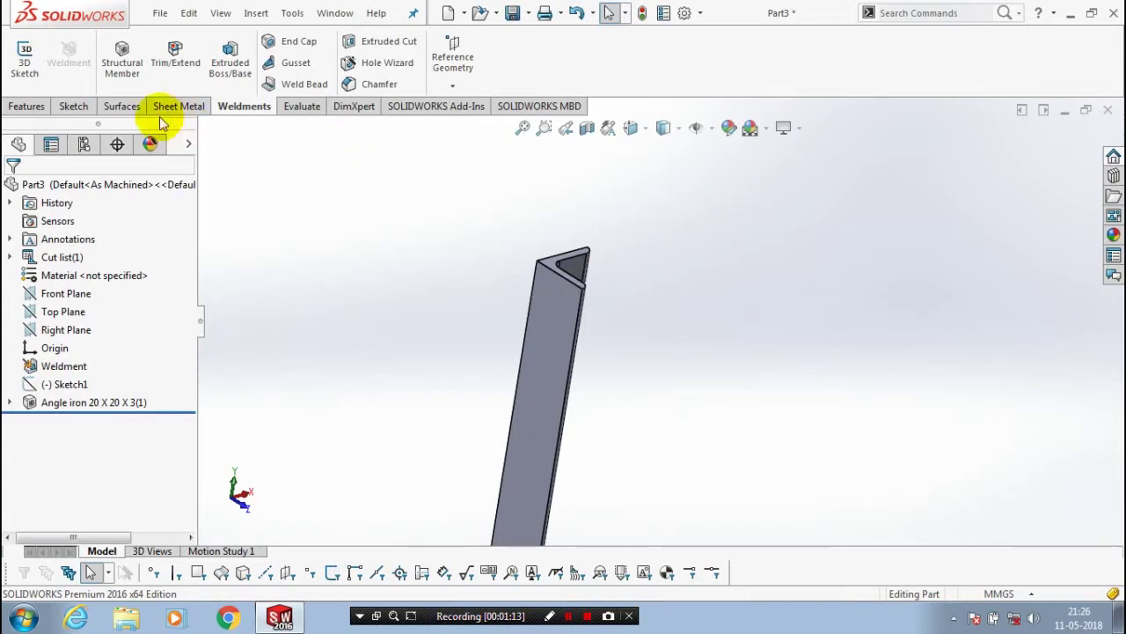
Start a vertex chamfer and set its third distance to 10 mm.
{"action": "left_click", "coordinate": [28, 107]}
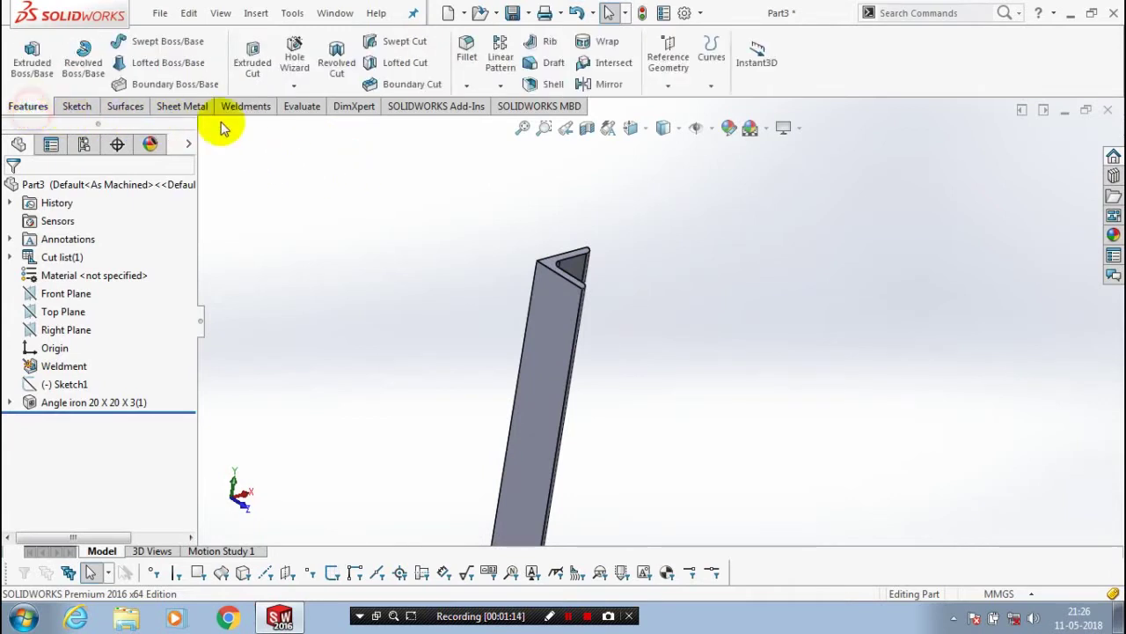
{"action": "left_click", "coordinate": [467, 86]}
{"action": "left_click", "coordinate": [489, 125]}
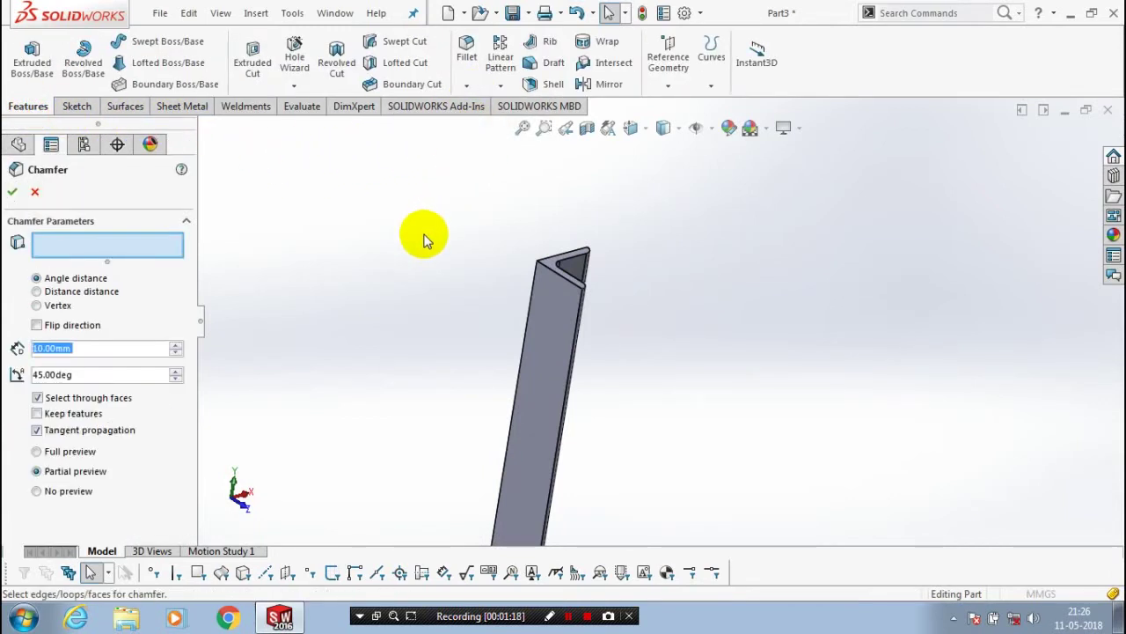
{"action": "left_click", "coordinate": [54, 306]}
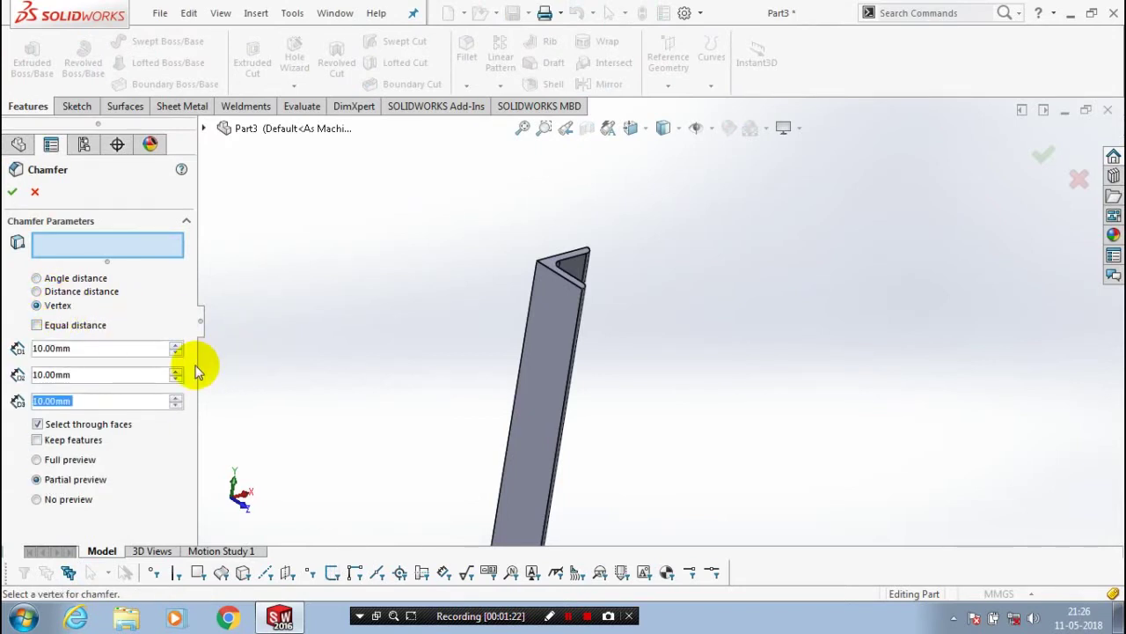
{"action": "type", "text": "8"}
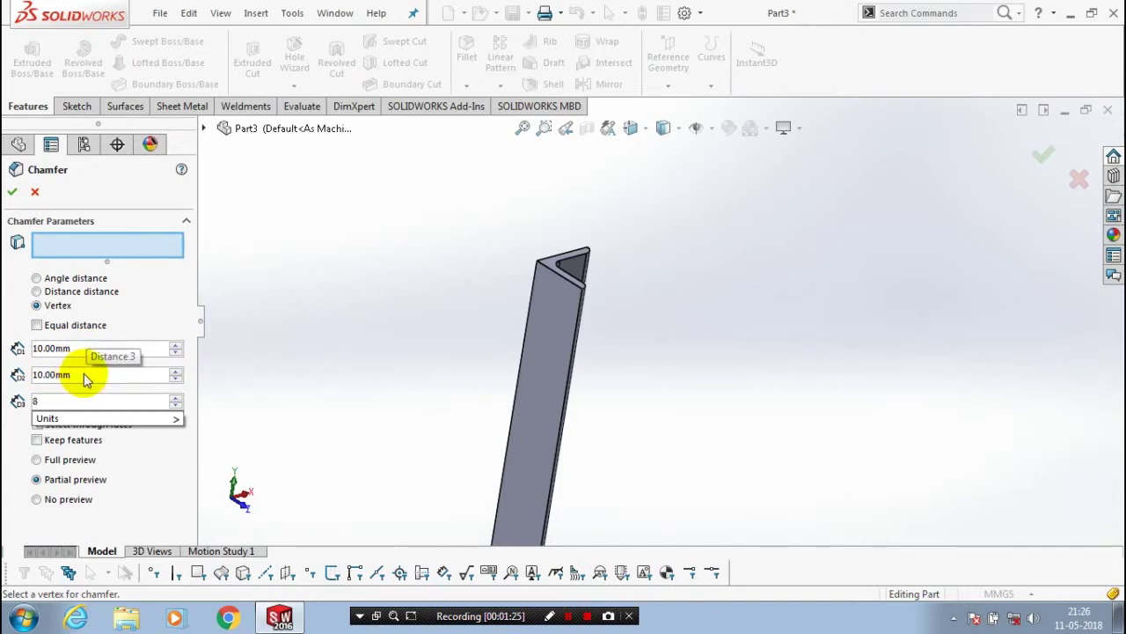
{"action": "double_click", "coordinate": [50, 398]}
{"action": "type", "text": "10"}
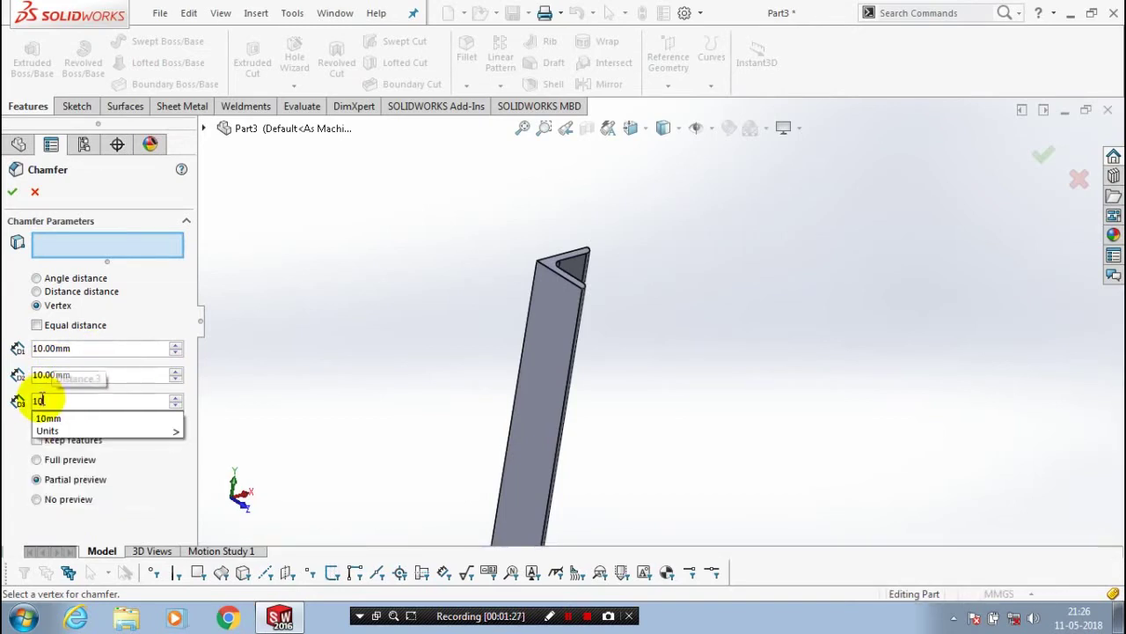
{"action": "left_click", "coordinate": [48, 418]}
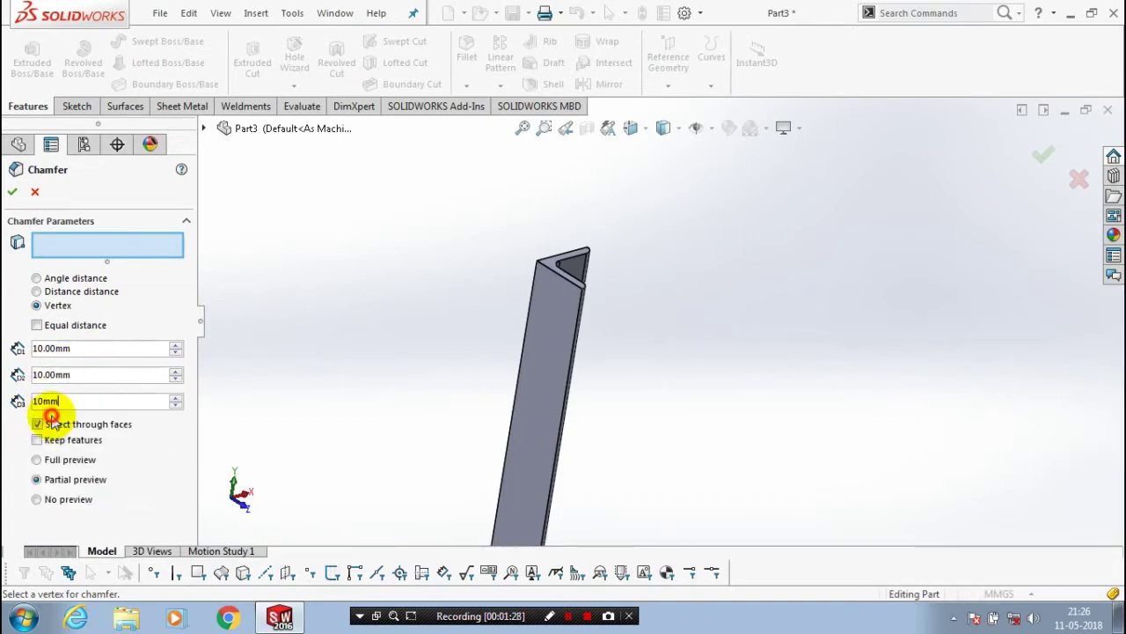
Apply the chamfer to the rail's top corner with a 4 mm second distance.
{"action": "left_click", "coordinate": [538, 261]}
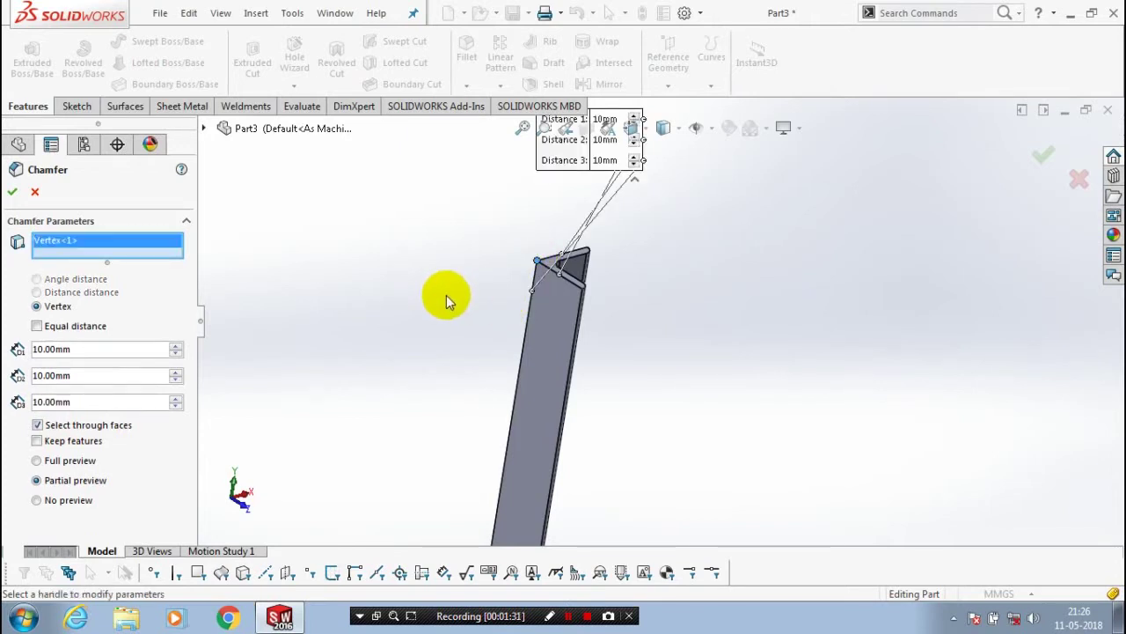
{"action": "left_click_drag", "start_coordinate": [88, 374], "coordinate": [4, 361]}
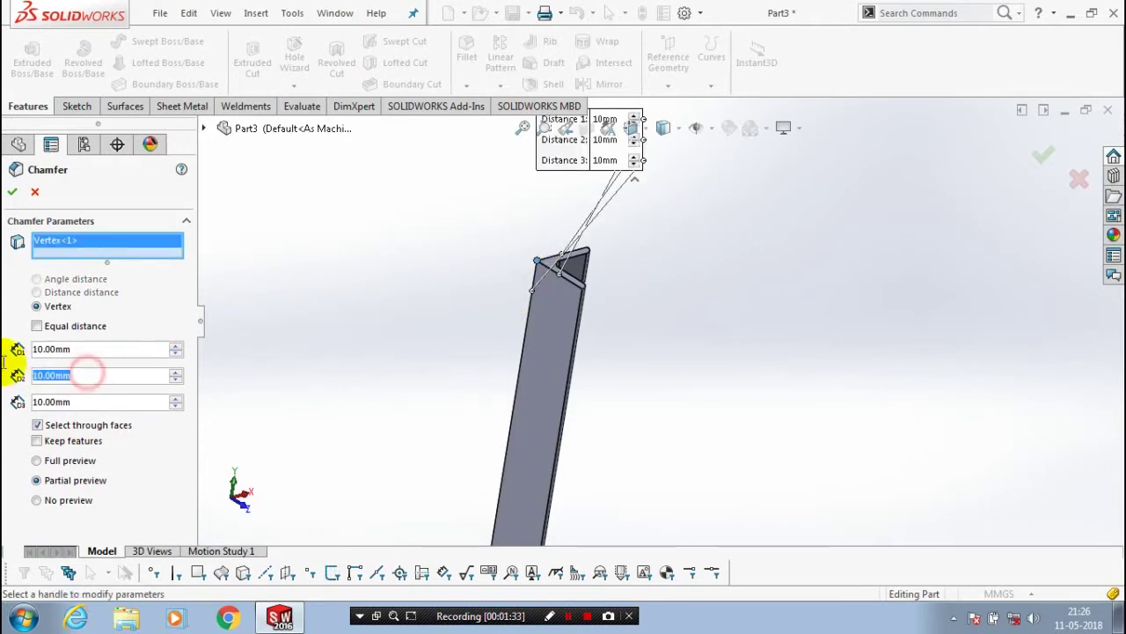
{"action": "type", "text": "4"}
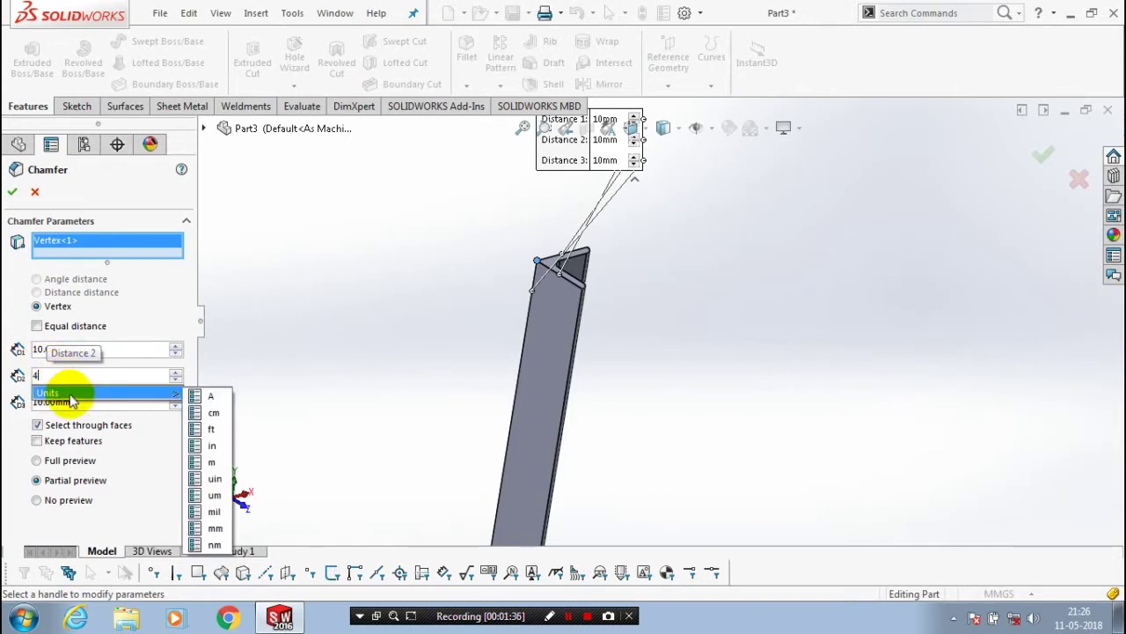
{"action": "left_click", "coordinate": [224, 351]}
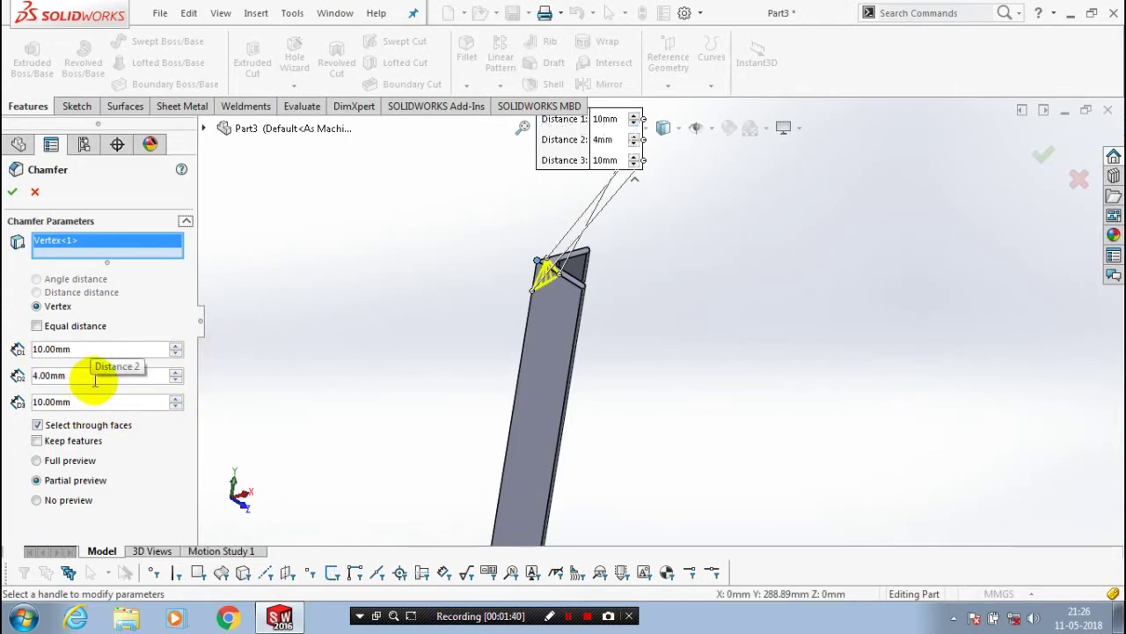
{"action": "left_click", "coordinate": [14, 194]}
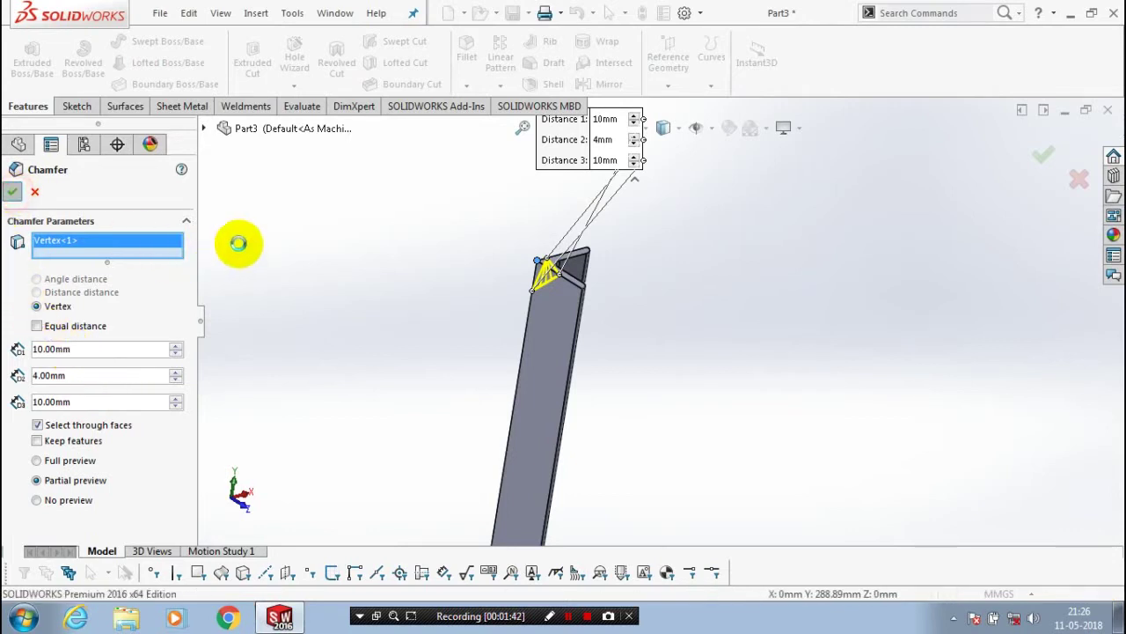
Chamfer the rail's bottom corner by vertex with distances 4 mm, 4 mm and 10 mm.
{"action": "middle_click_drag", "start_coordinate": [402, 311], "coordinate": [422, 313]}
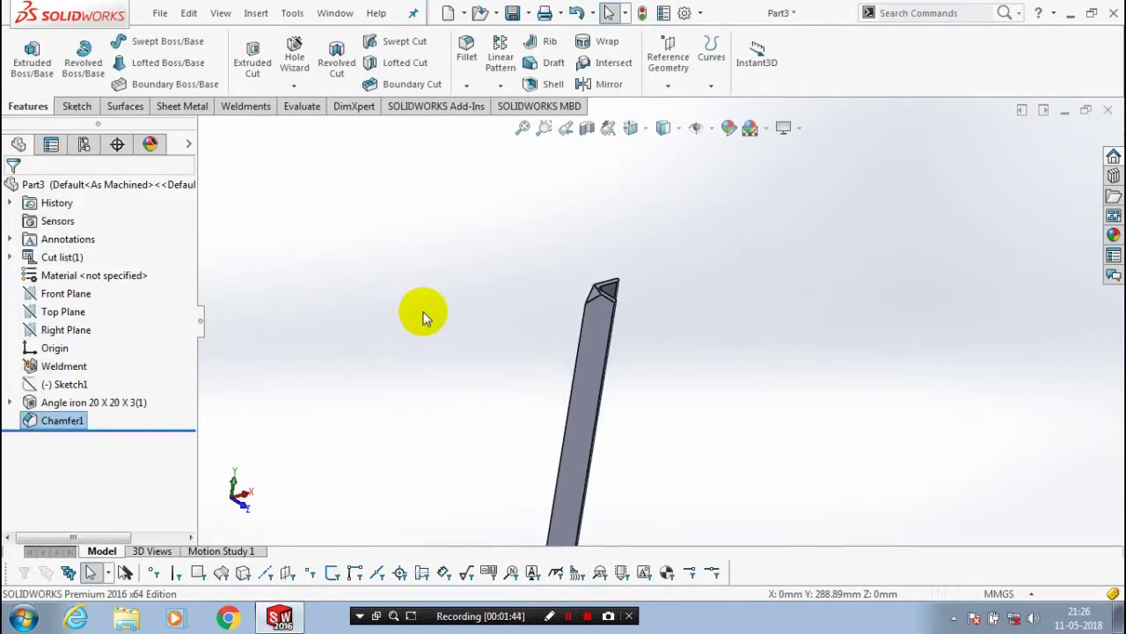
{"action": "mouse_move", "coordinate": [509, 385]}
{"action": "middle_mouse_down"}
{"action": "mouse_move", "coordinate": [549, 401]}
{"action": "mouse_move", "coordinate": [645, 484]}
{"action": "mouse_move", "coordinate": [661, 528]}
{"action": "mouse_move", "coordinate": [606, 361]}
{"action": "mouse_move", "coordinate": [593, 377]}
{"action": "middle_mouse_up"}
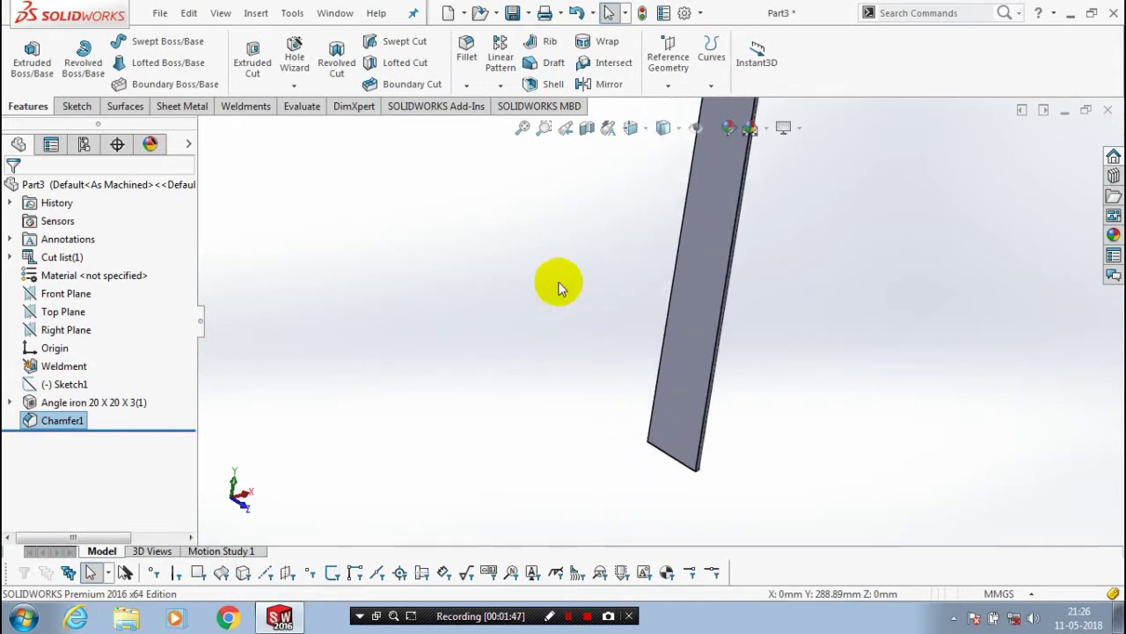
{"action": "left_click", "coordinate": [466, 85]}
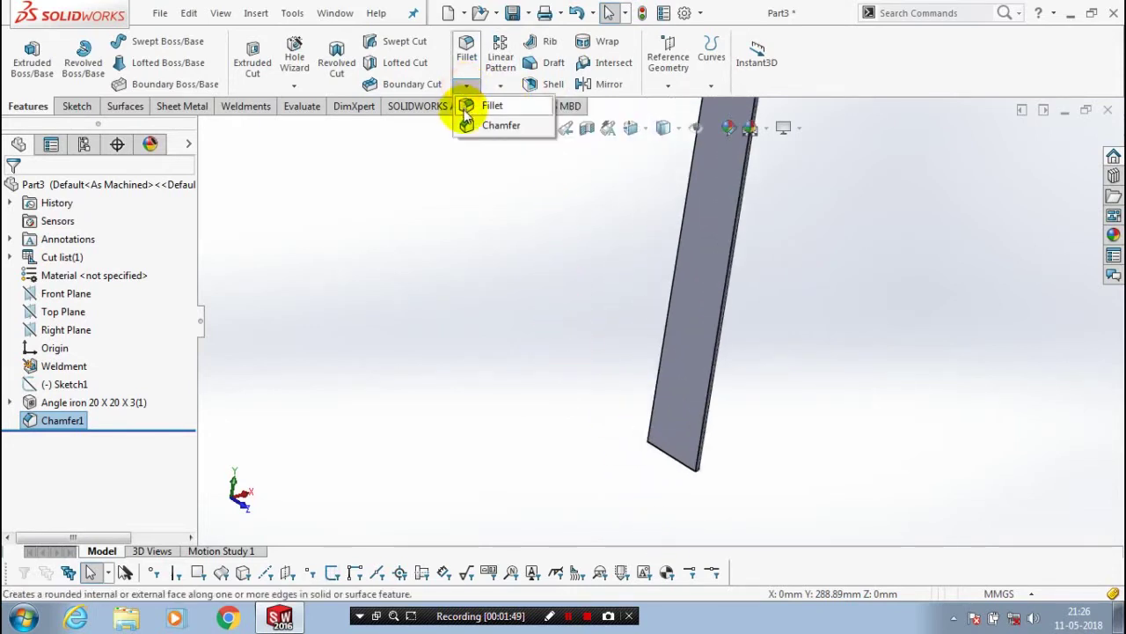
{"action": "left_click", "coordinate": [465, 124]}
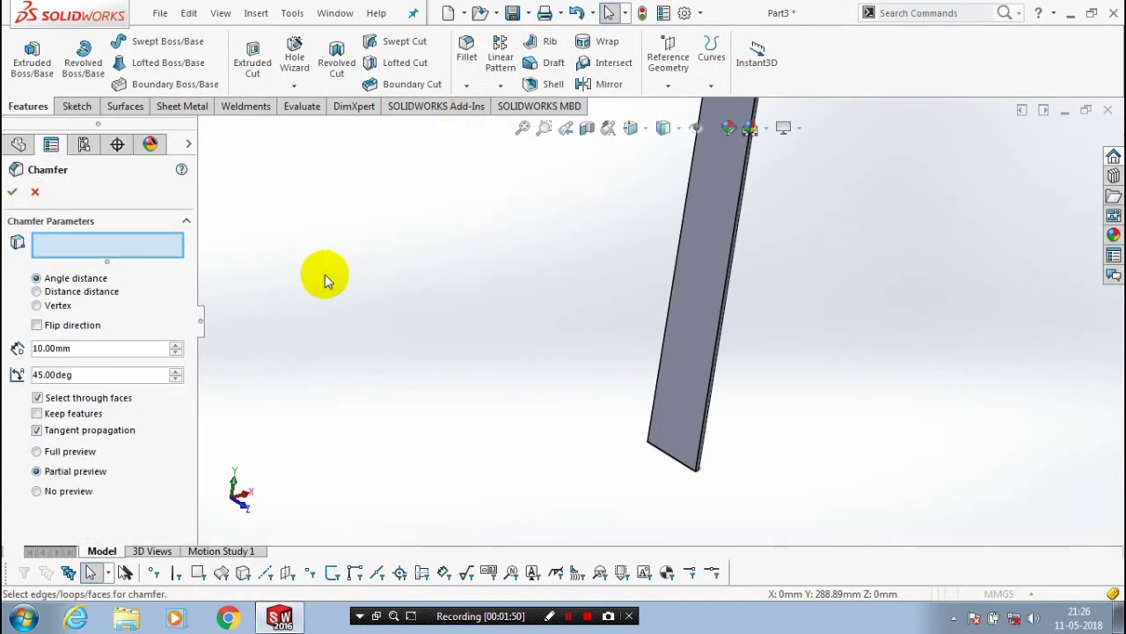
{"action": "left_click", "coordinate": [52, 305]}
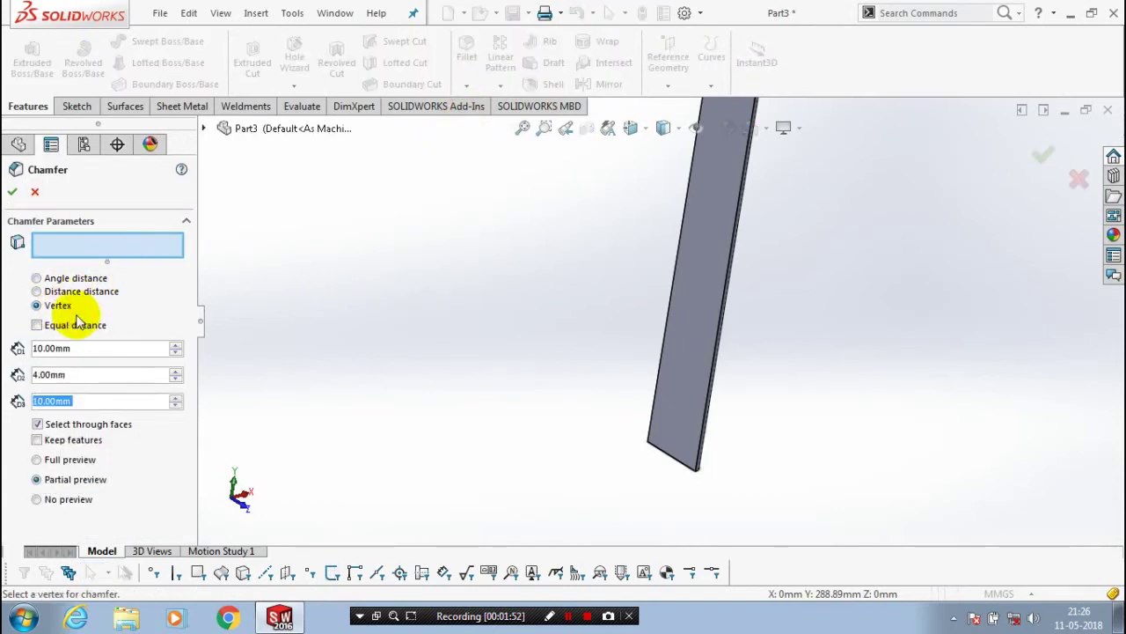
{"action": "left_click", "coordinate": [650, 444]}
{"action": "middle_click_drag", "start_coordinate": [510, 432], "coordinate": [558, 446]}
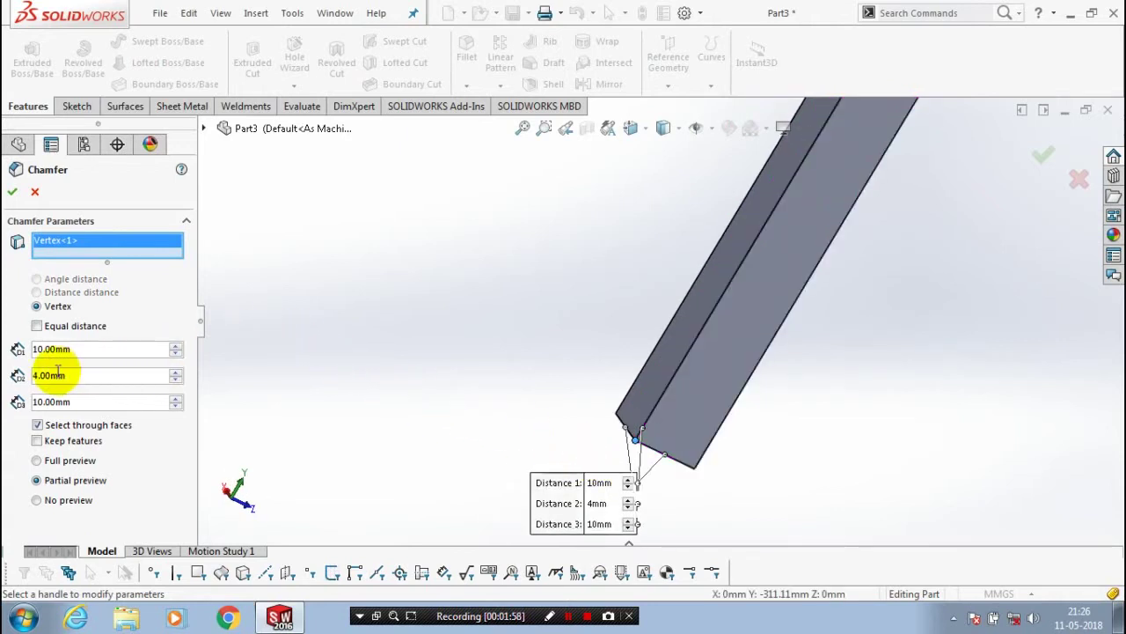
{"action": "left_click_drag", "start_coordinate": [71, 351], "coordinate": [7, 349]}
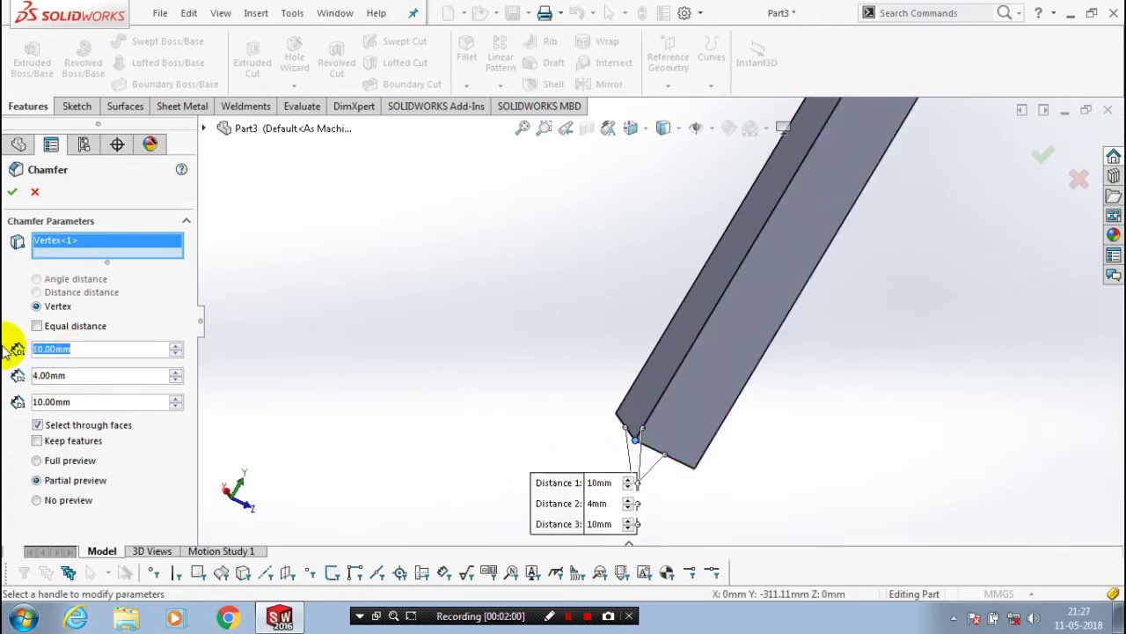
{"action": "type", "text": "4"}
{"action": "key", "text": "Return"}
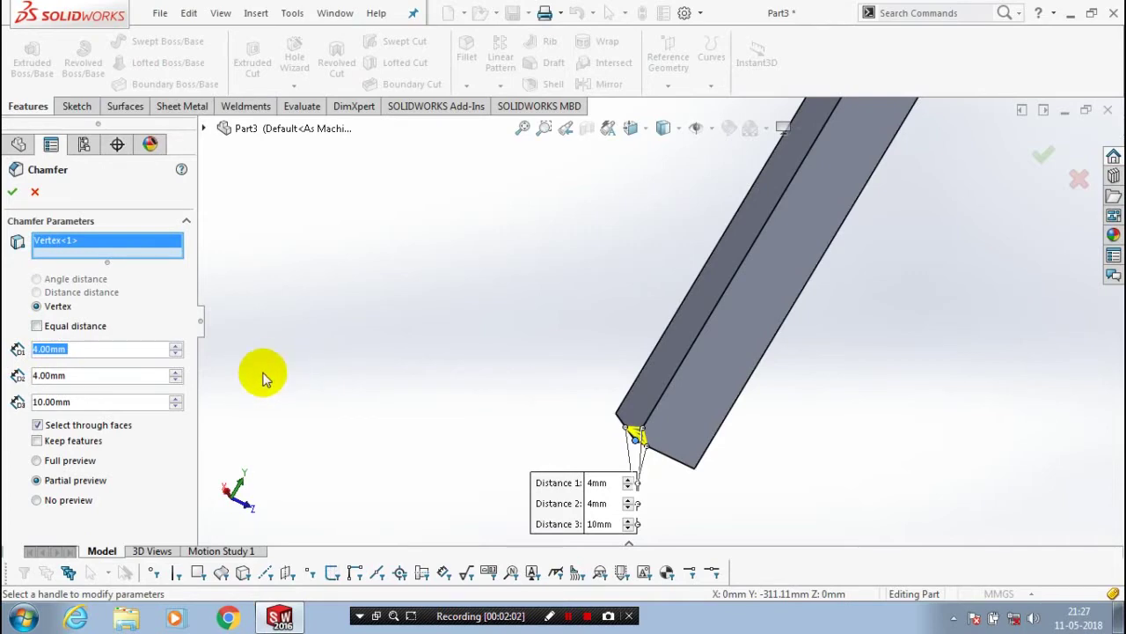
{"action": "left_click", "coordinate": [10, 194]}
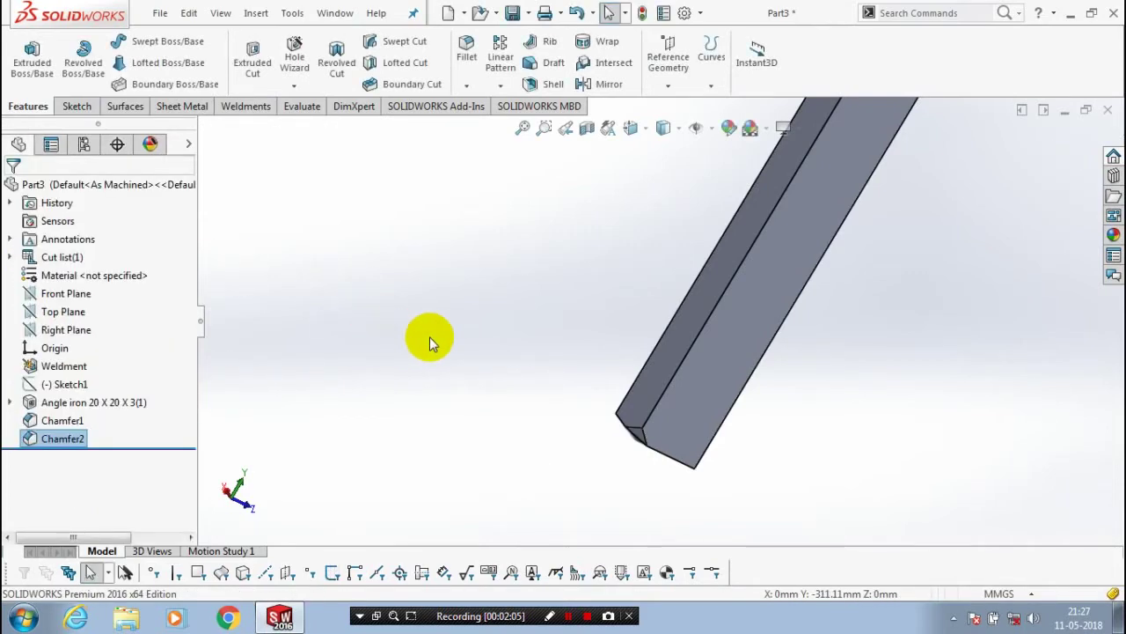
Bring the whole rail back into view and select the Angle iron 20 X 20 X 3 body.
{"action": "middle_click_drag", "start_coordinate": [552, 410], "coordinate": [517, 420]}
{"action": "scroll", "coordinate": [518, 421], "scroll_direction": "up", "scroll_amount": 3}
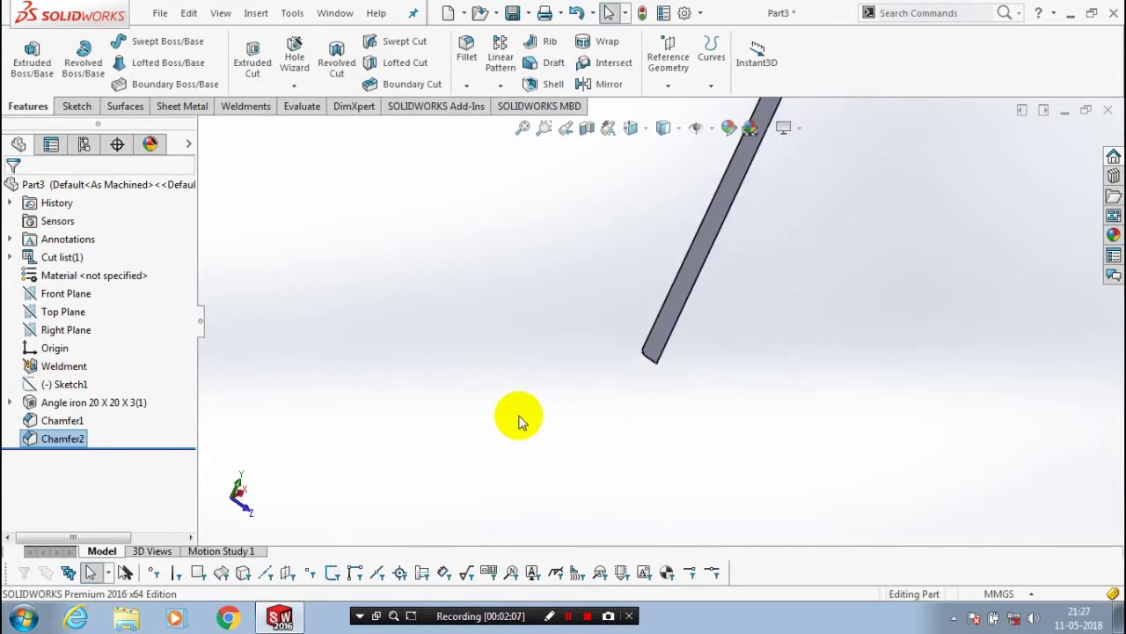
{"action": "scroll", "coordinate": [743, 206], "scroll_direction": "down", "scroll_amount": 2}
{"action": "scroll", "coordinate": [742, 206], "scroll_direction": "down", "scroll_amount": 2}
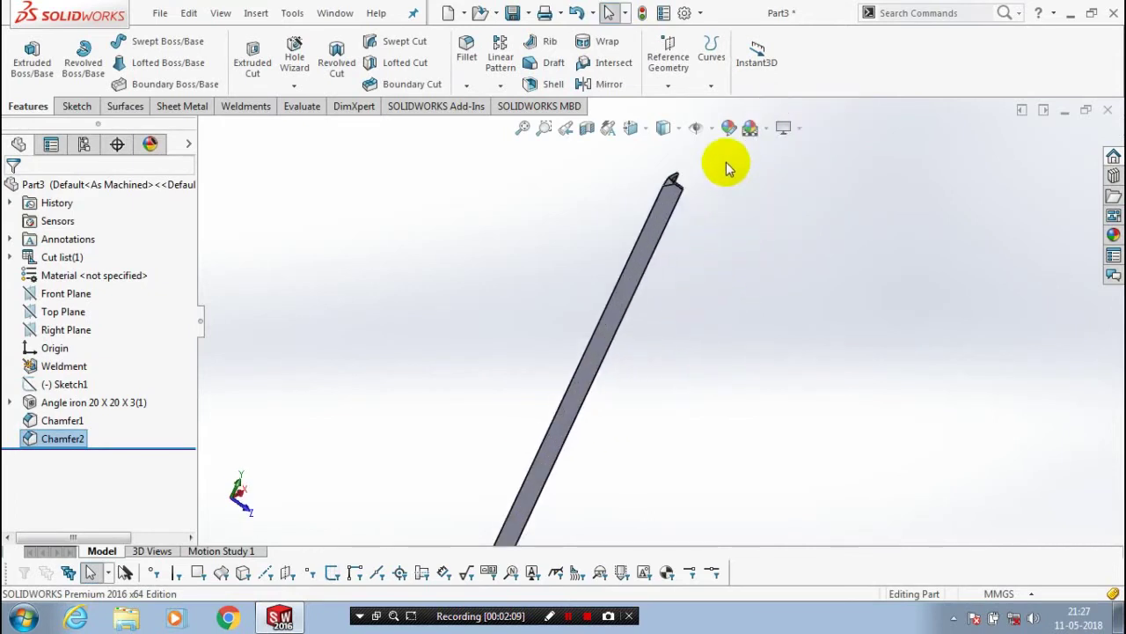
{"action": "scroll", "coordinate": [695, 202], "scroll_direction": "down", "scroll_amount": 1}
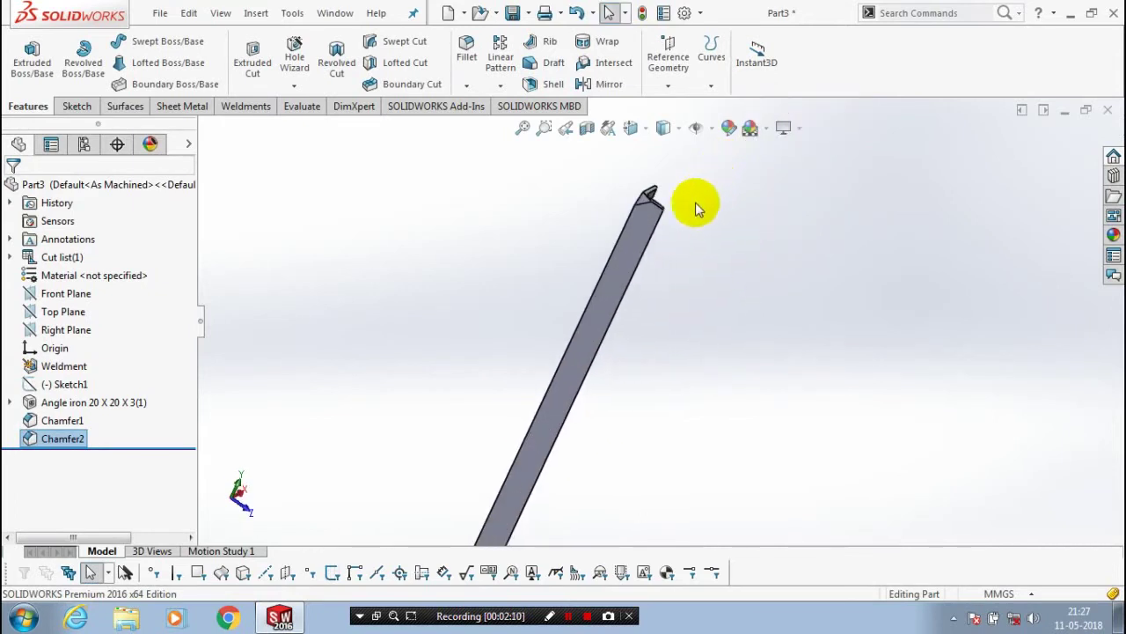
{"action": "left_click", "coordinate": [598, 304]}
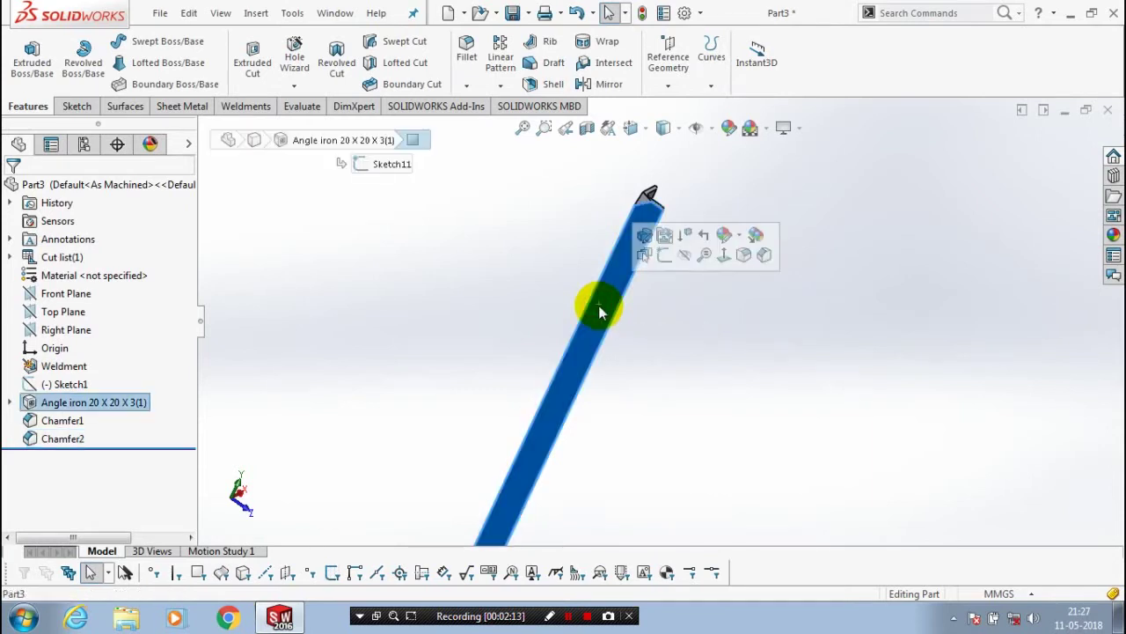
Start a sketch on the rail, view it from the left, and draw a circle near its top.
{"action": "left_click", "coordinate": [77, 106]}
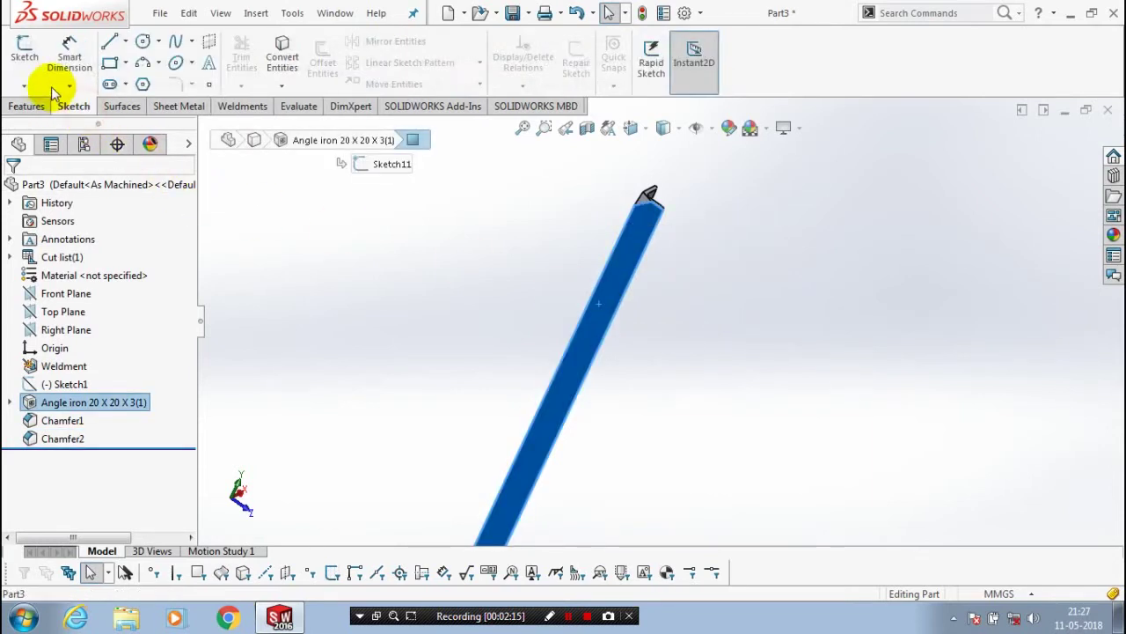
{"action": "left_click", "coordinate": [29, 65]}
{"action": "key", "text": "space"}
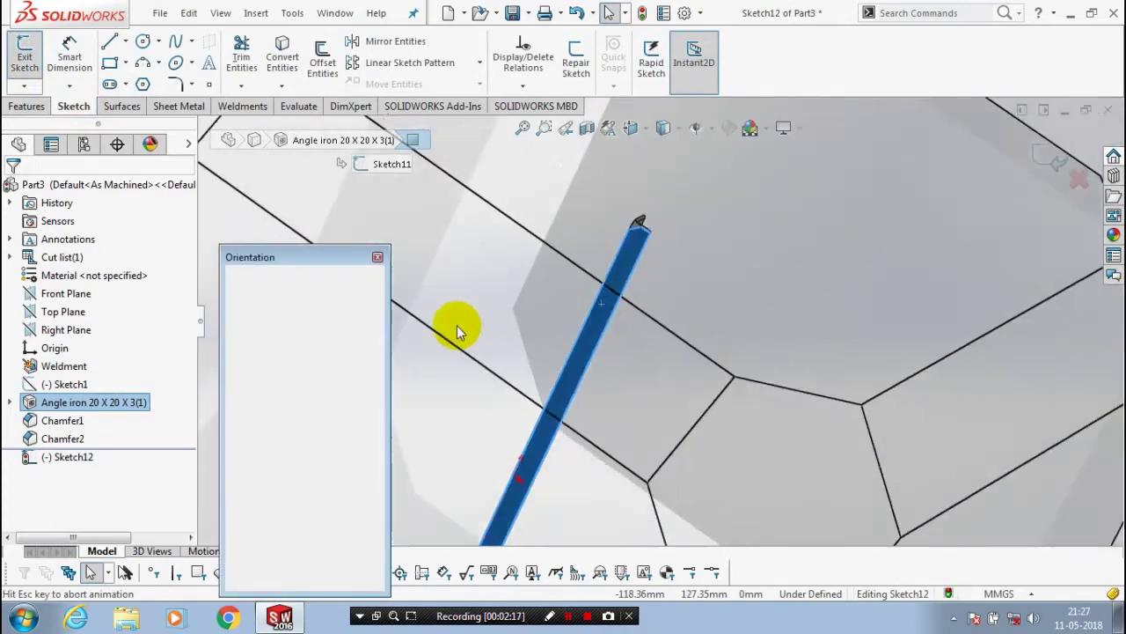
{"action": "left_click", "coordinate": [595, 376]}
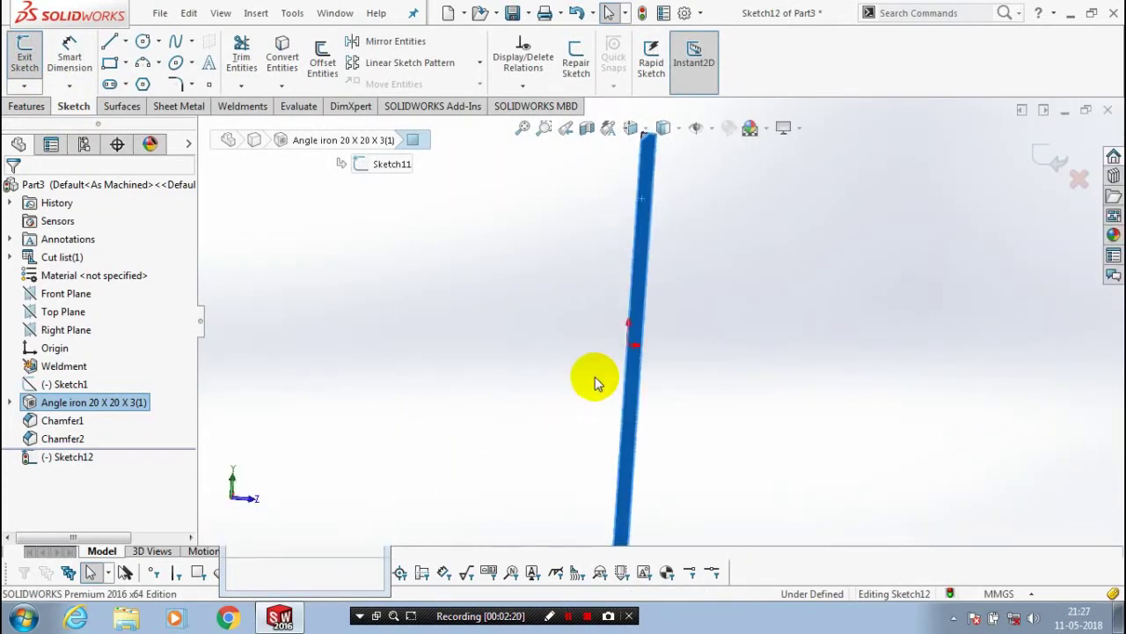
{"action": "scroll", "coordinate": [676, 228], "scroll_direction": "down", "scroll_amount": 2}
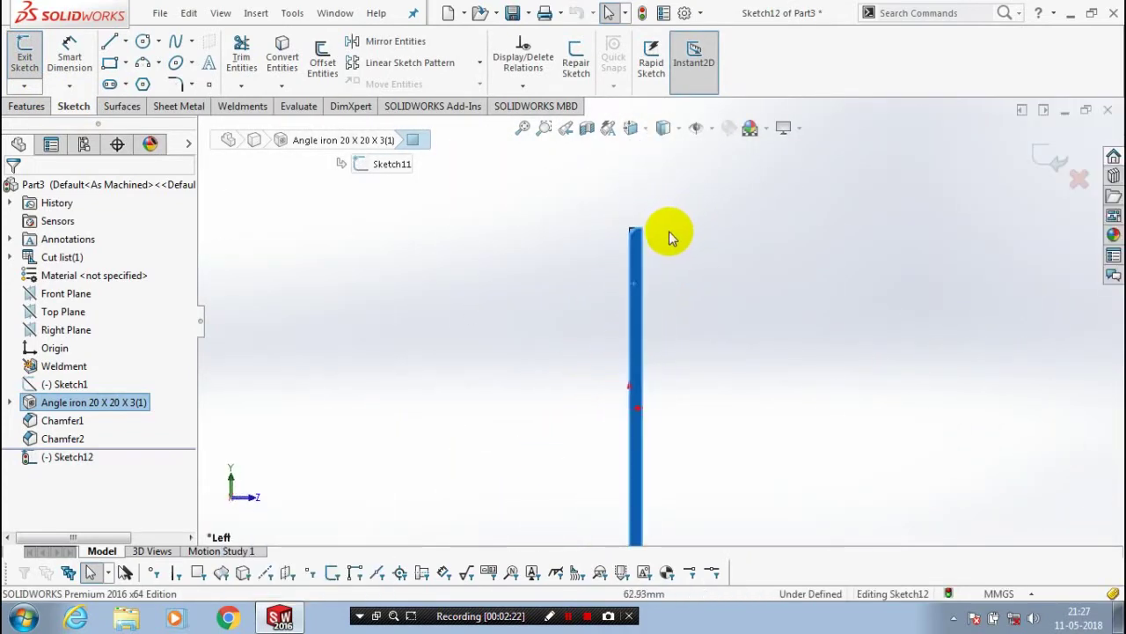
{"action": "scroll", "coordinate": [666, 236], "scroll_direction": "down", "scroll_amount": 2}
{"action": "scroll", "coordinate": [665, 250], "scroll_direction": "down", "scroll_amount": 1}
{"action": "scroll", "coordinate": [663, 266], "scroll_direction": "down", "scroll_amount": 1}
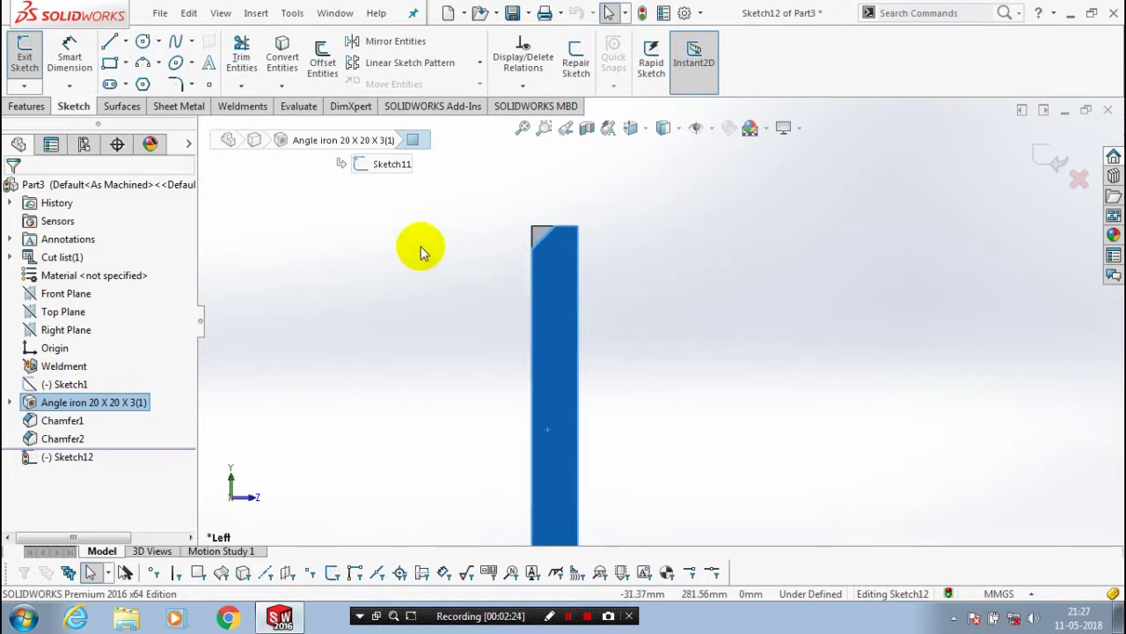
{"action": "left_click", "coordinate": [142, 42]}
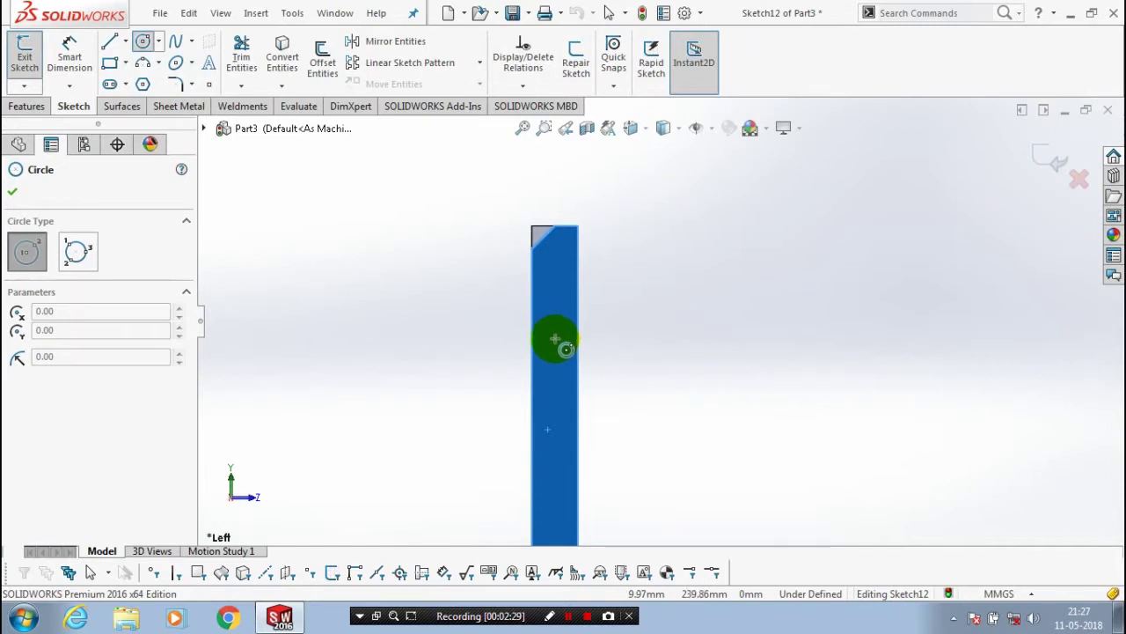
{"action": "left_click", "coordinate": [556, 339]}
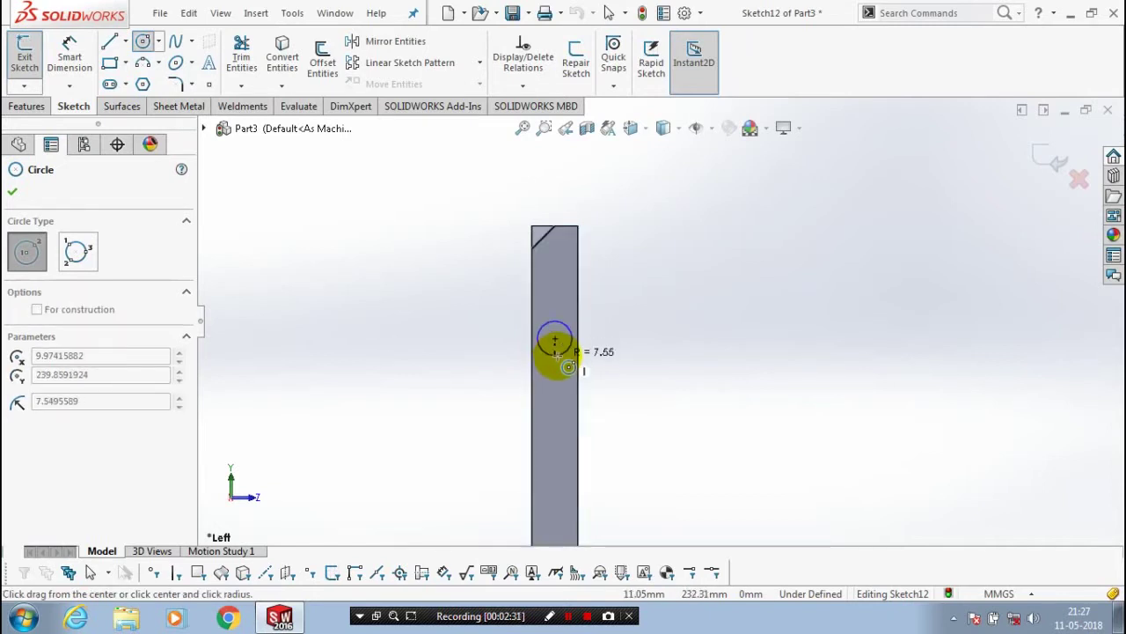
{"action": "left_click", "coordinate": [560, 353]}
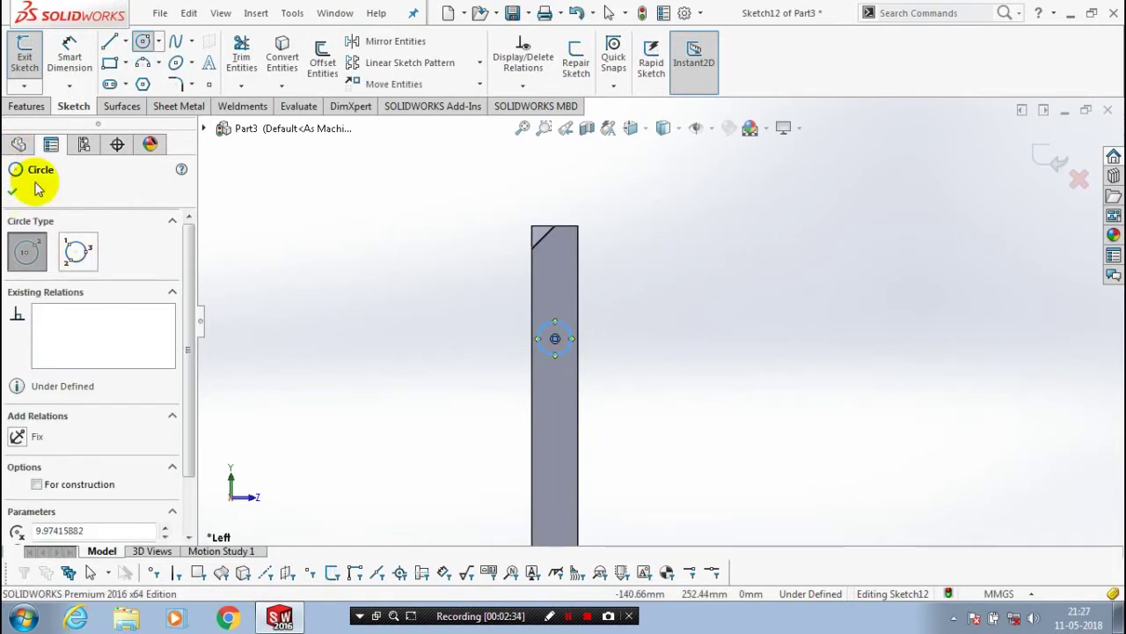
Dimension the circle to Ø10 mm and exit the sketch.
{"action": "key", "text": "d"}
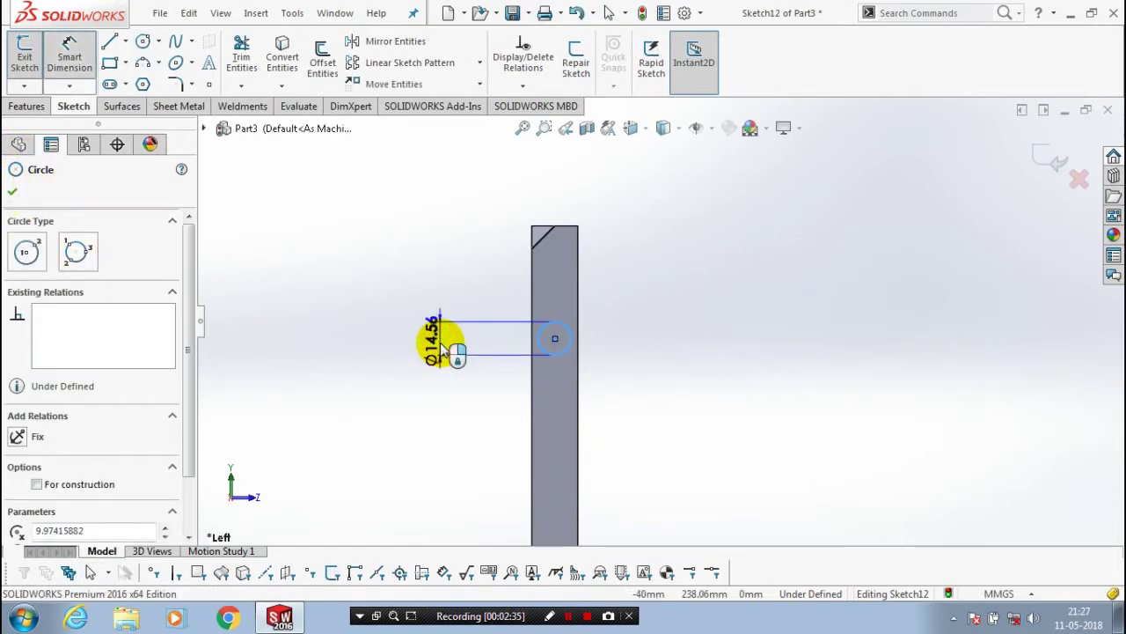
{"action": "left_click", "coordinate": [444, 347]}
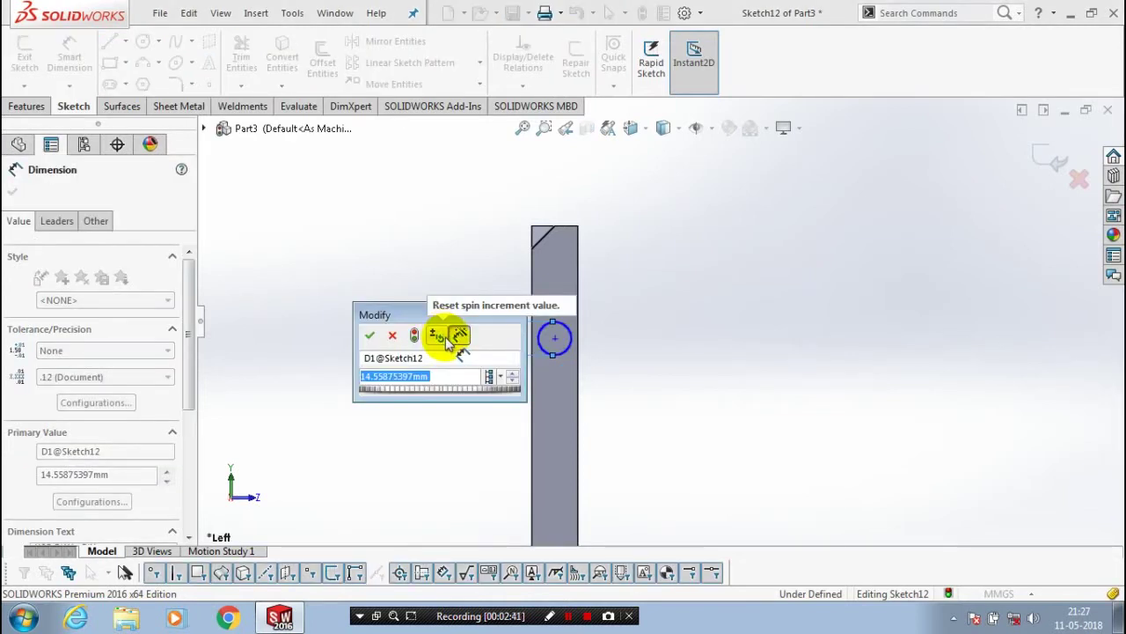
{"action": "type", "text": "8"}
{"action": "key", "text": "Return"}
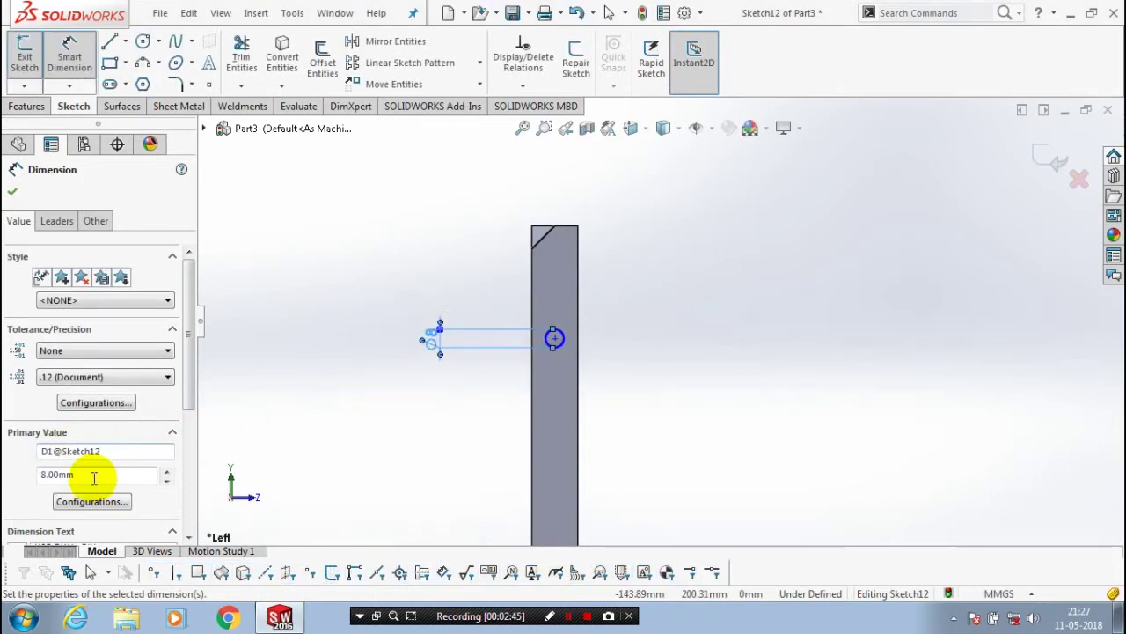
{"action": "left_click_drag", "start_coordinate": [90, 480], "coordinate": [14, 477]}
{"action": "type", "text": "10"}
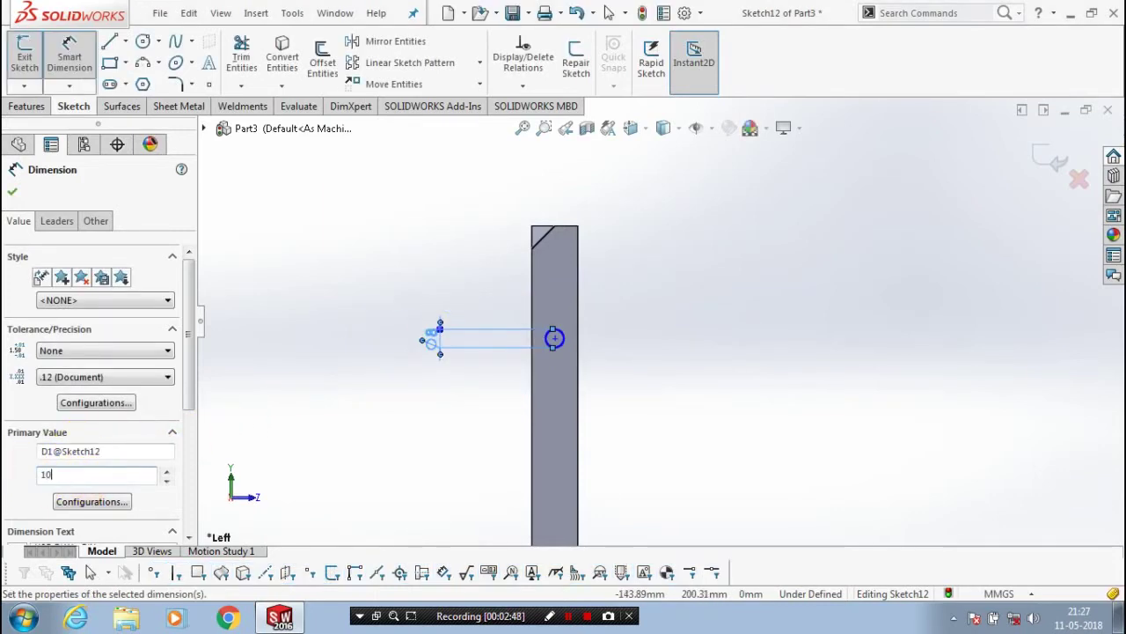
{"action": "key", "text": "Return"}
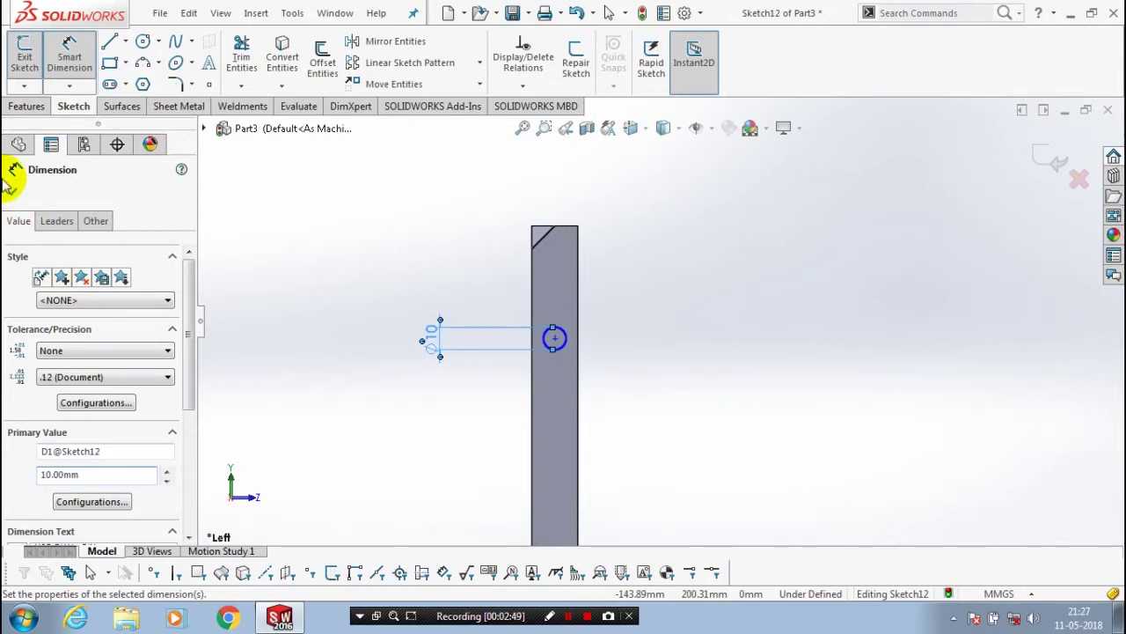
{"action": "left_click", "coordinate": [11, 194]}
{"action": "left_click", "coordinate": [25, 55]}
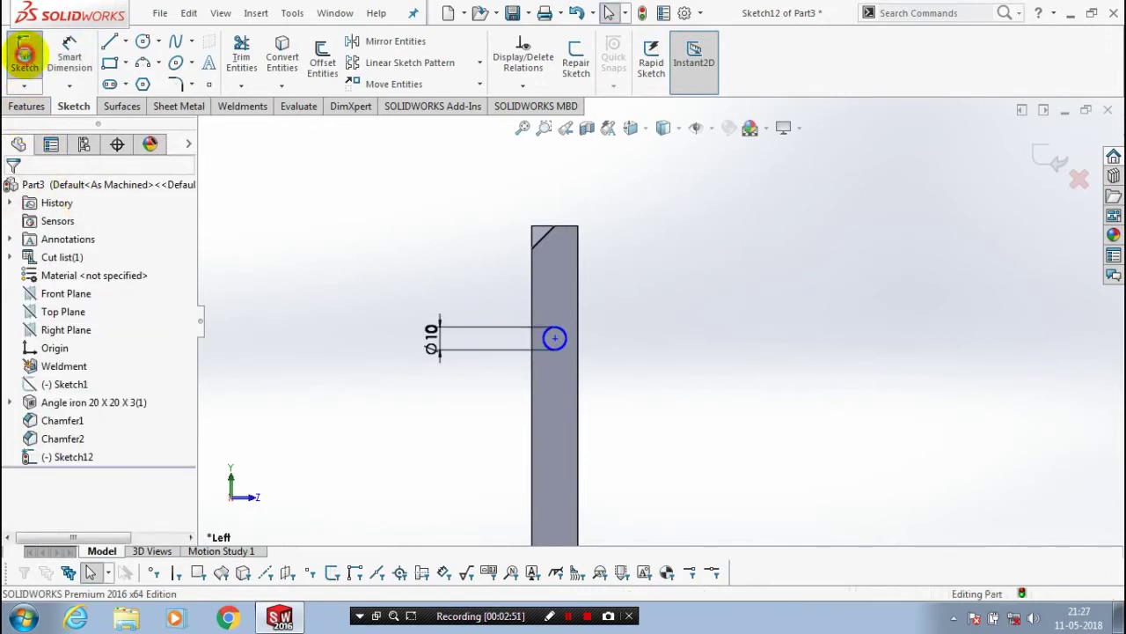
Extrude-cut the circle blind 10 mm to create Cut-Extrude1.
{"action": "left_click", "coordinate": [33, 109]}
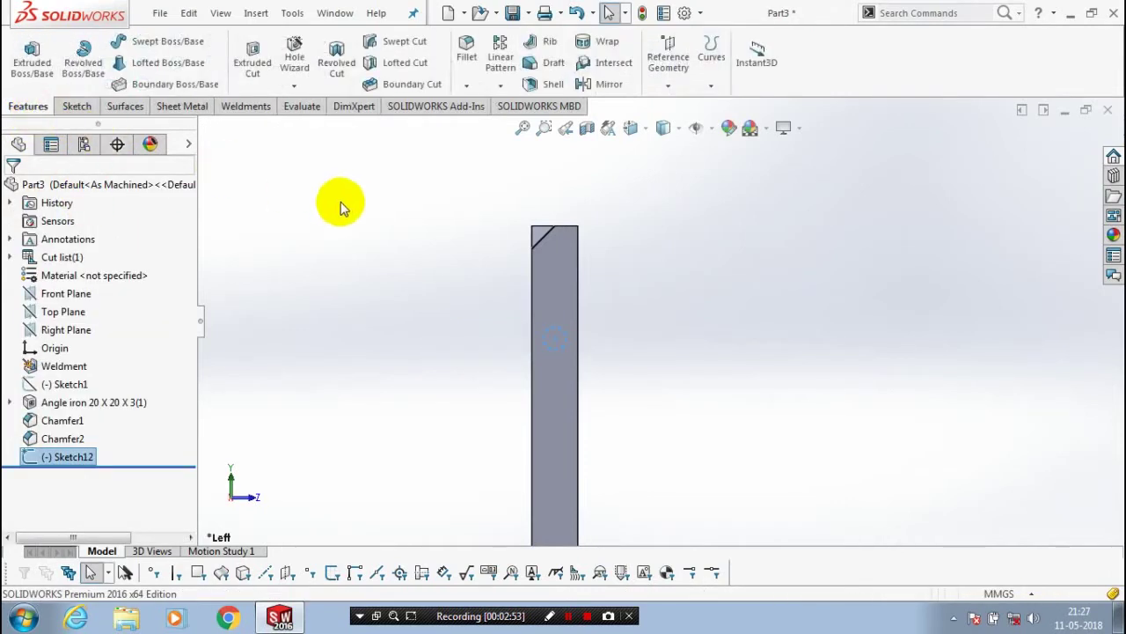
{"action": "left_click", "coordinate": [251, 59]}
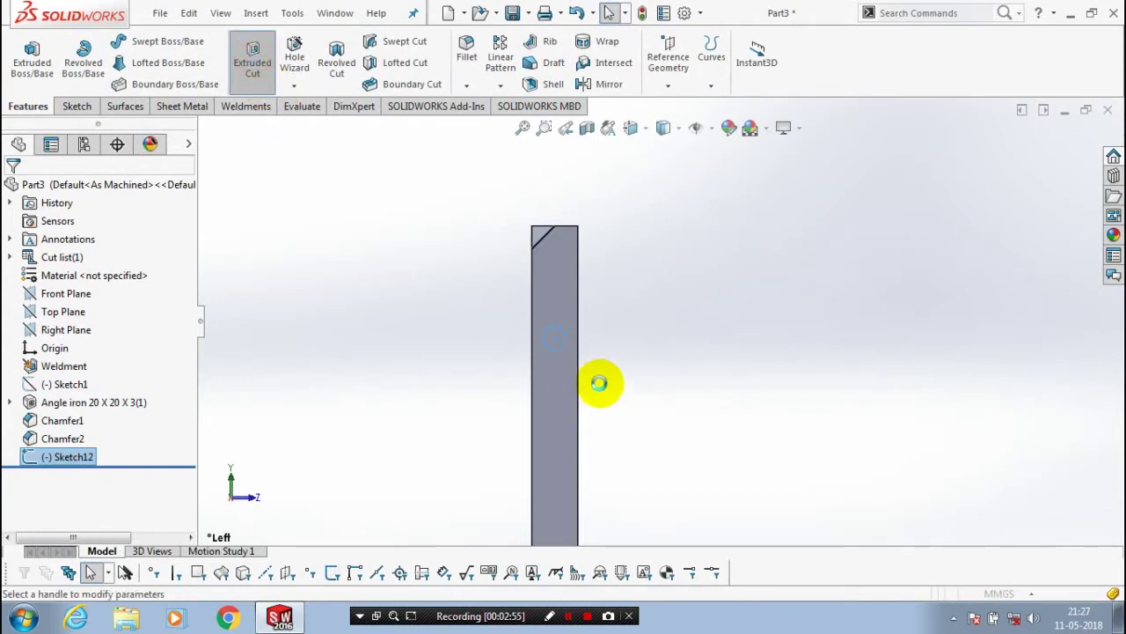
{"action": "mouse_move", "coordinate": [608, 344]}
{"action": "middle_mouse_down"}
{"action": "mouse_move", "coordinate": [563, 380]}
{"action": "mouse_move", "coordinate": [509, 390]}
{"action": "middle_mouse_up"}
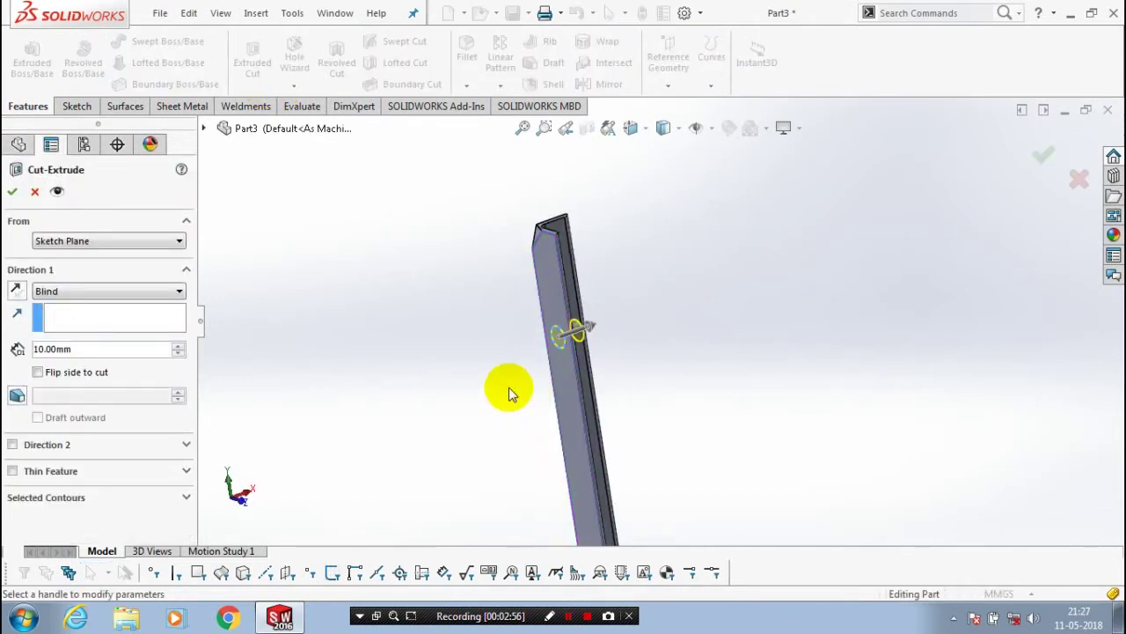
{"action": "left_click", "coordinate": [12, 191]}
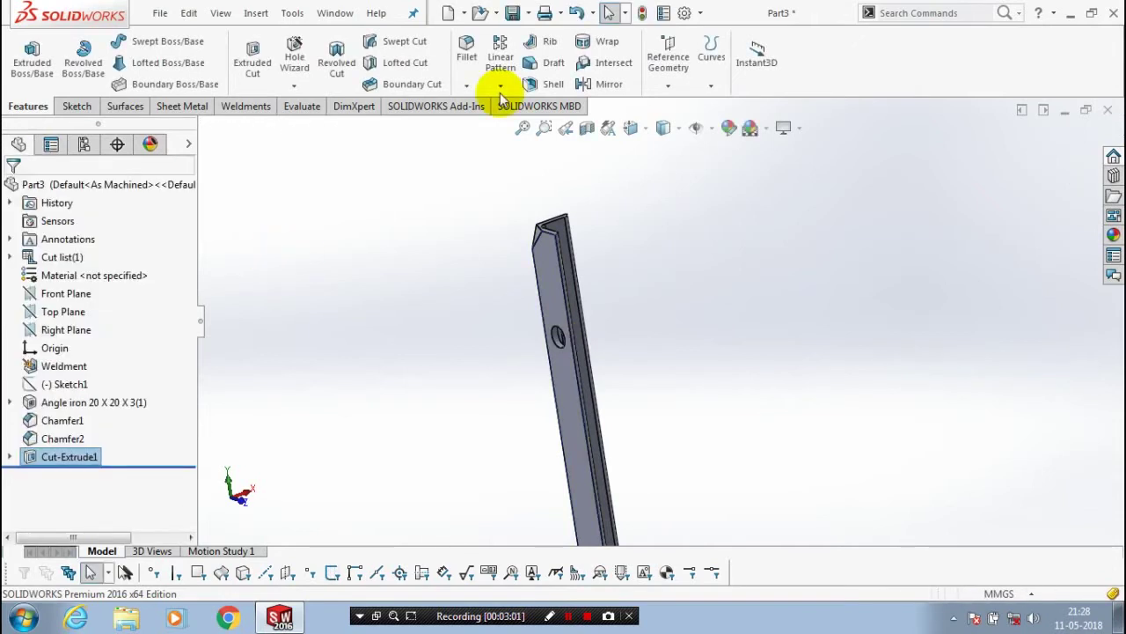
Start a linear pattern along the rail with the hole as the feature to repeat.
{"action": "left_click", "coordinate": [405, 192]}
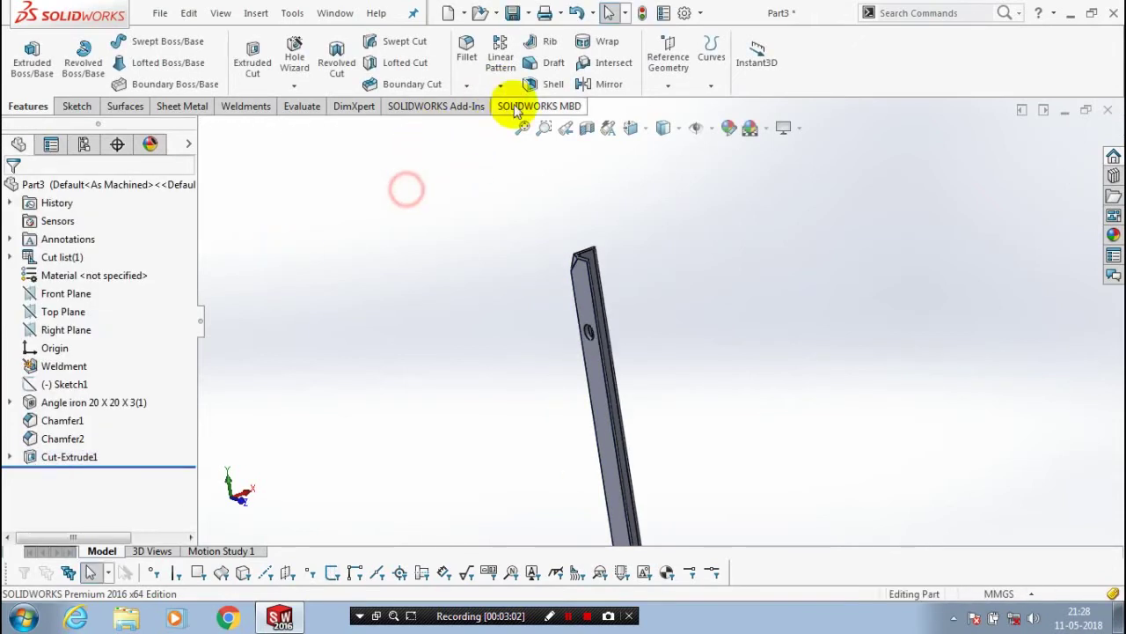
{"action": "left_click", "coordinate": [500, 85]}
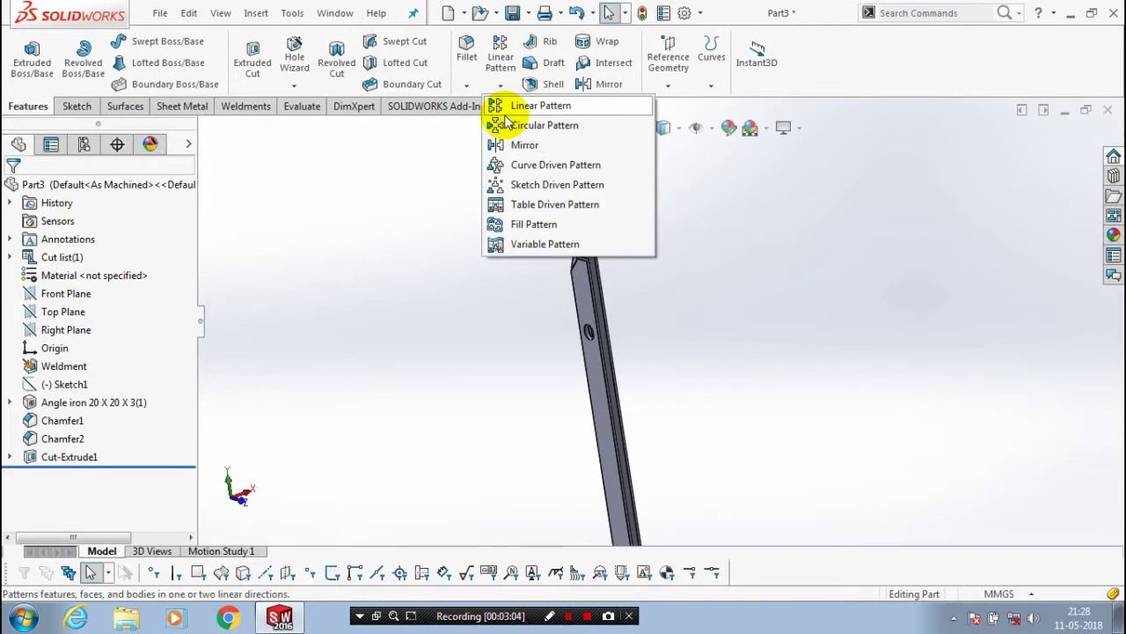
{"action": "left_click", "coordinate": [506, 118]}
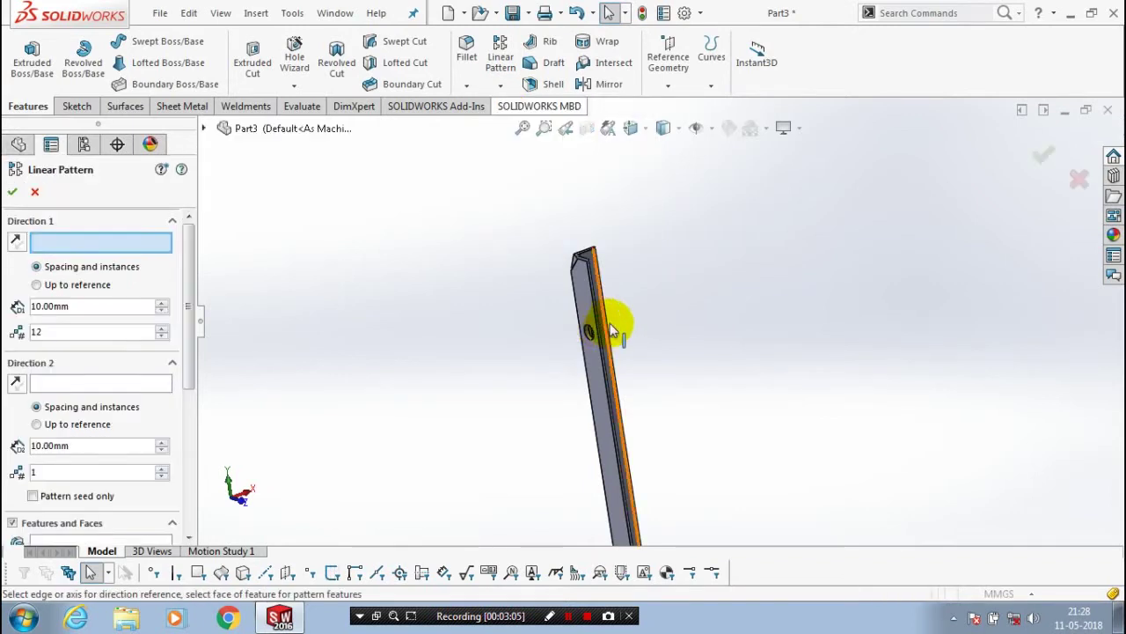
{"action": "middle_click_drag", "start_coordinate": [604, 322], "coordinate": [616, 322]}
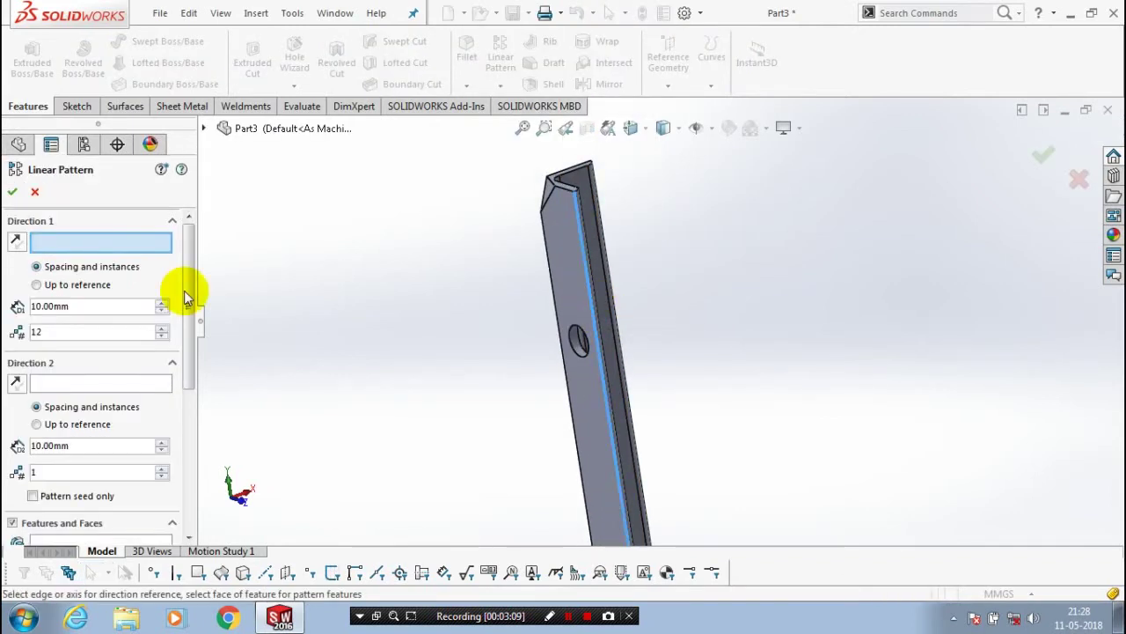
{"action": "scroll", "coordinate": [187, 308], "scroll_direction": "down", "scroll_amount": 5}
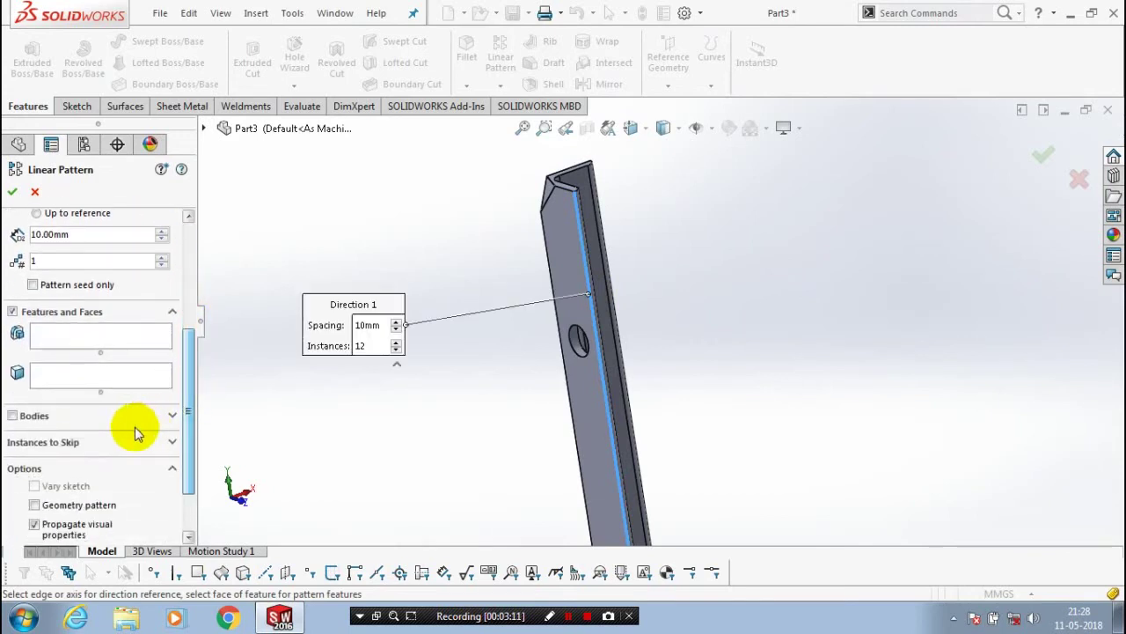
{"action": "left_click", "coordinate": [99, 337]}
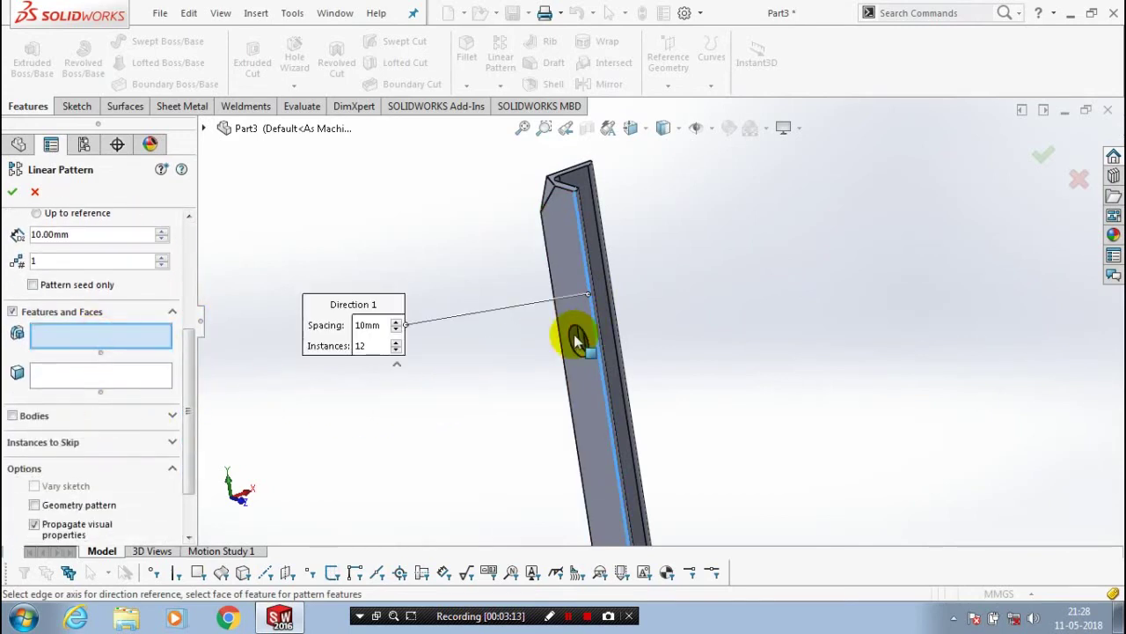
{"action": "left_click", "coordinate": [577, 341]}
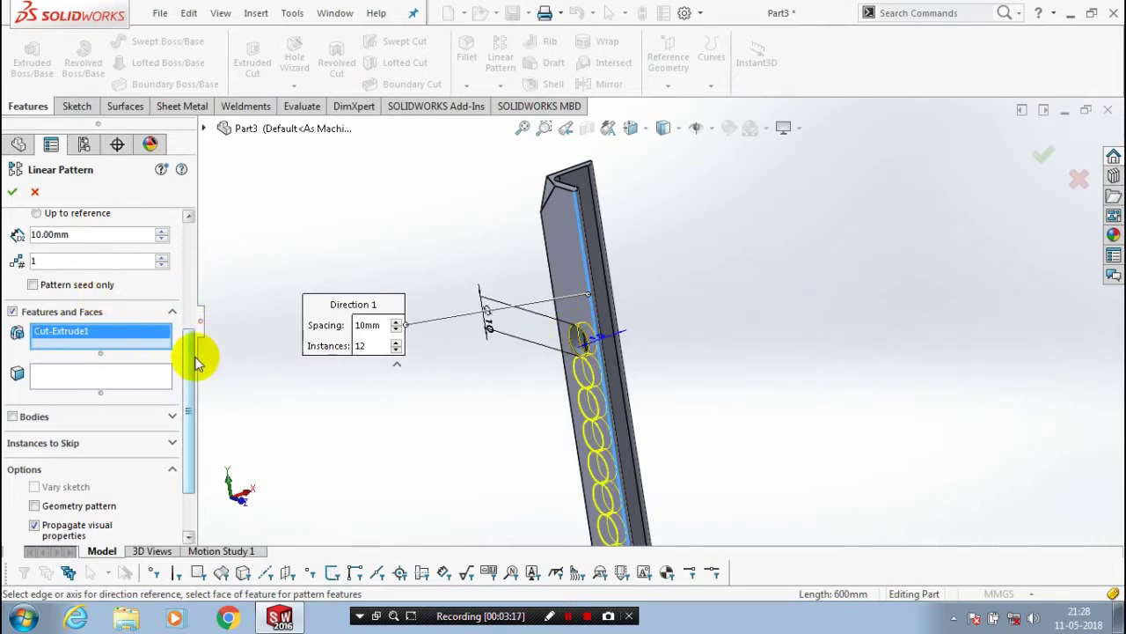
{"action": "left_click_drag", "start_coordinate": [193, 368], "coordinate": [192, 272]}
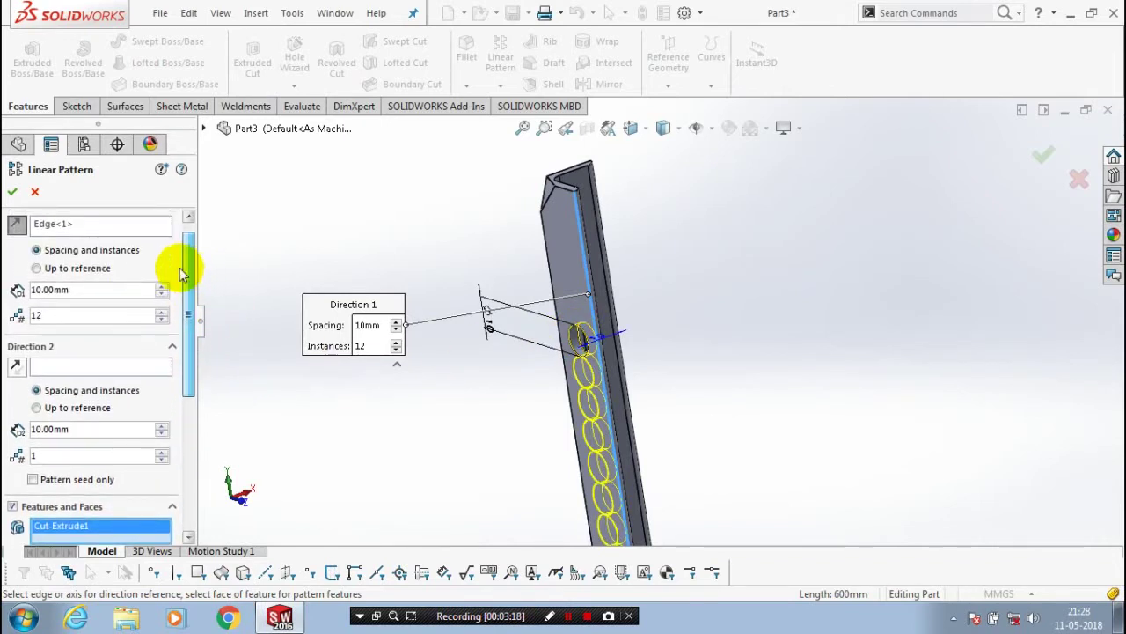
Set 50 mm spacing for 11 instances and confirm LPattern1.
{"action": "left_click", "coordinate": [92, 290]}
{"action": "left_click_drag", "start_coordinate": [93, 290], "coordinate": [10, 295]}
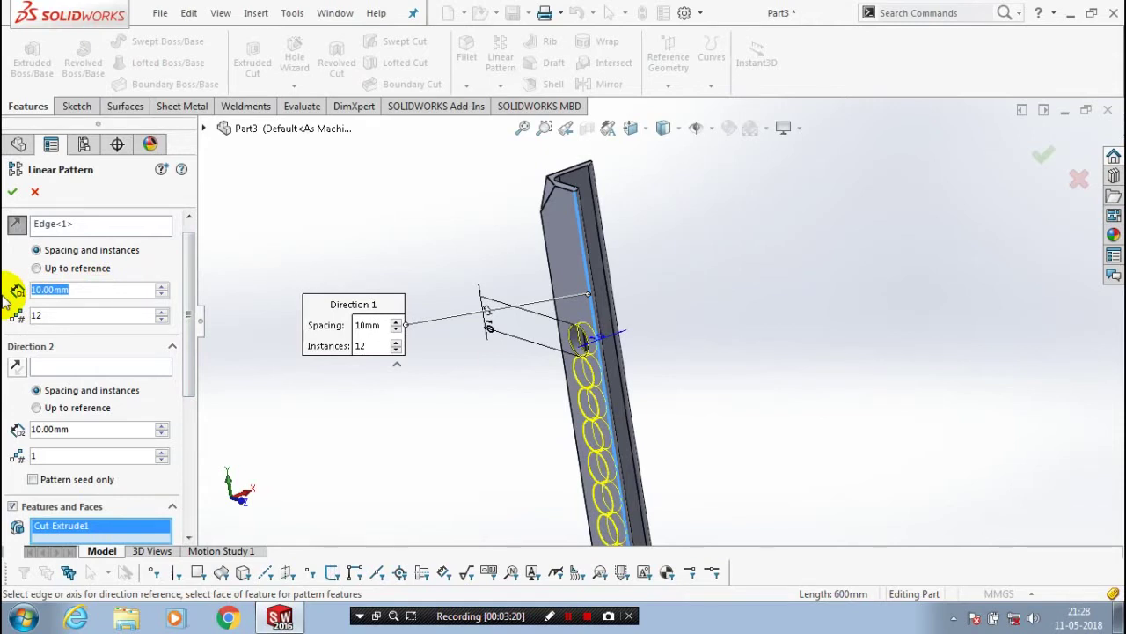
{"action": "type", "text": "50"}
{"action": "key", "text": "Return"}
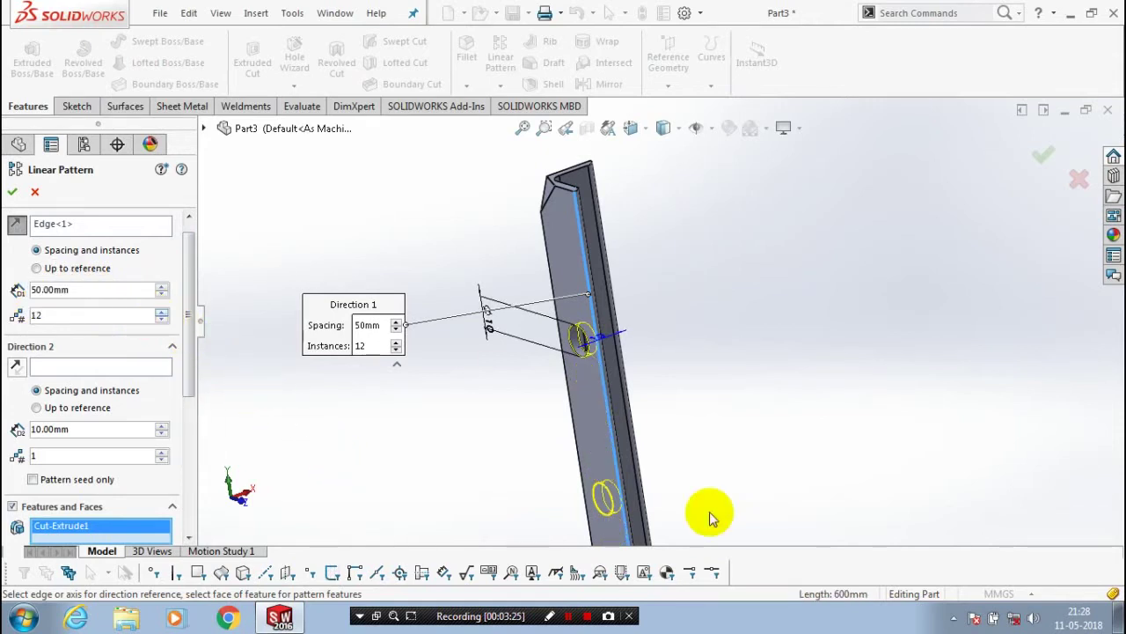
{"action": "scroll", "coordinate": [699, 475], "scroll_direction": "up", "scroll_amount": 5}
{"action": "scroll", "coordinate": [634, 327], "scroll_direction": "down", "scroll_amount": 2}
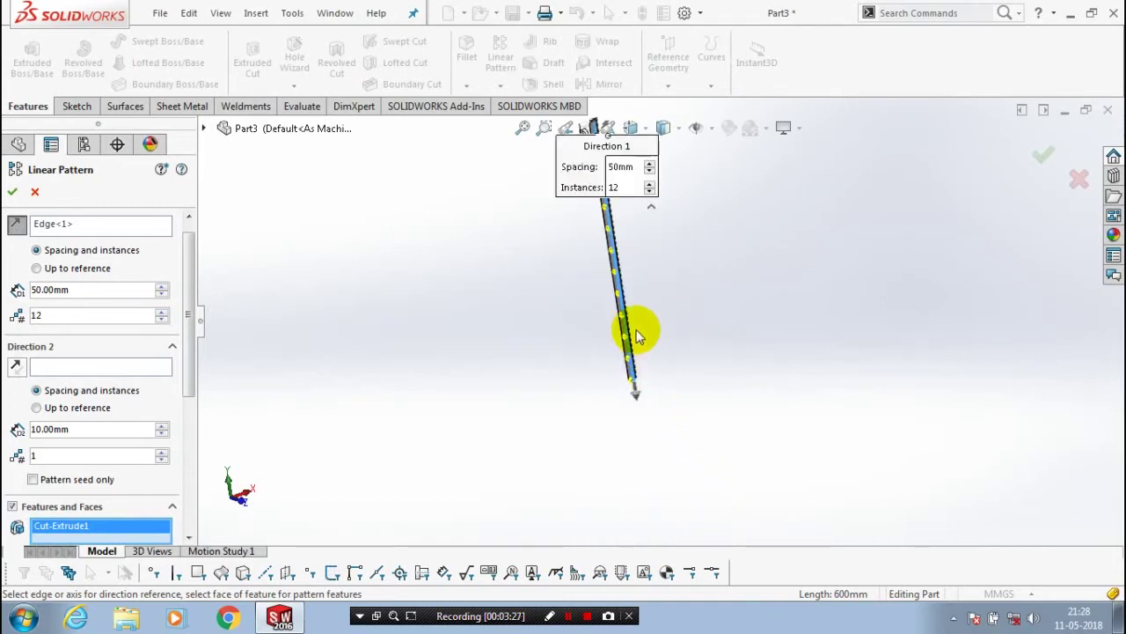
{"action": "scroll", "coordinate": [616, 332], "scroll_direction": "down", "scroll_amount": 1}
{"action": "scroll", "coordinate": [528, 352], "scroll_direction": "down", "scroll_amount": 2}
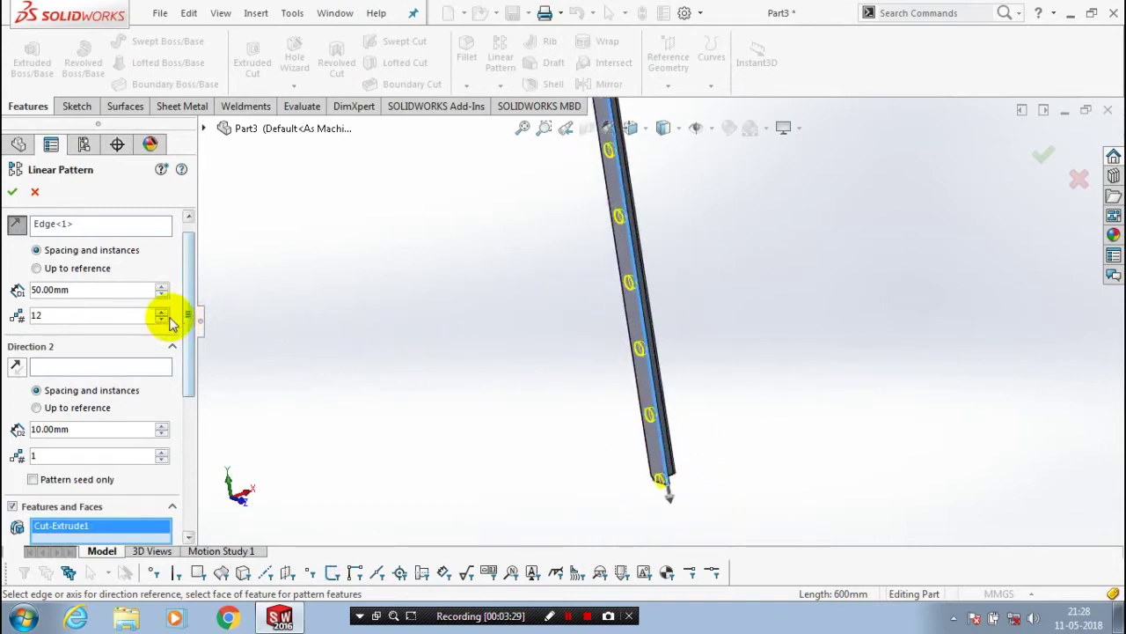
{"action": "scroll", "coordinate": [405, 431], "scroll_direction": "up", "scroll_amount": 3}
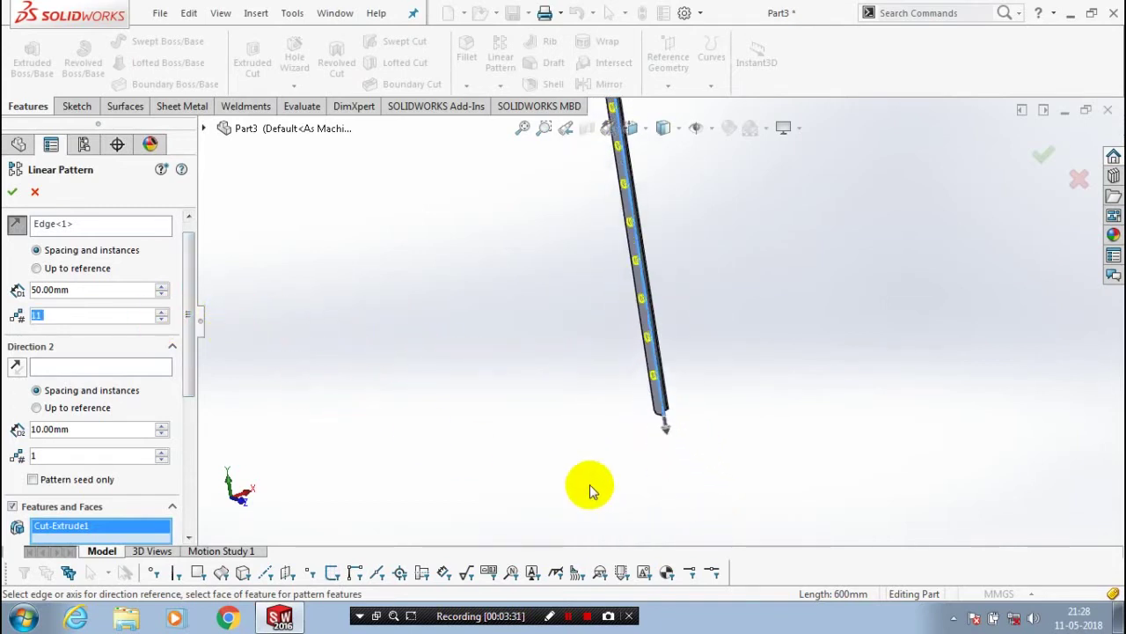
{"action": "left_click", "coordinate": [11, 196]}
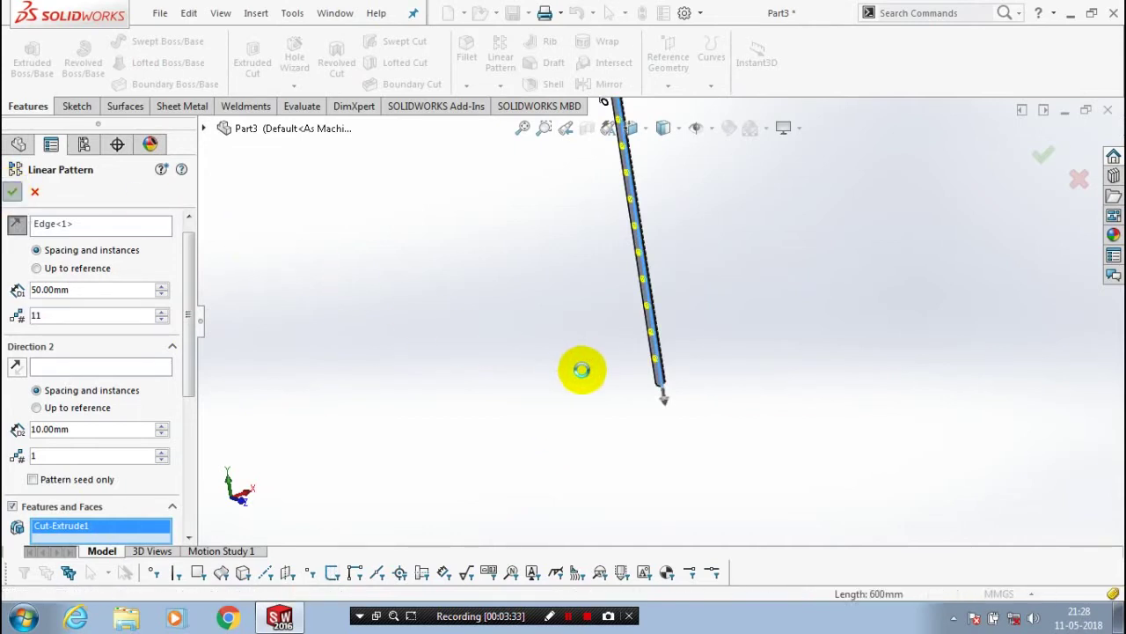
{"action": "scroll", "coordinate": [665, 299], "scroll_direction": "up", "scroll_amount": 3}
{"action": "scroll", "coordinate": [664, 266], "scroll_direction": "down", "scroll_amount": 3}
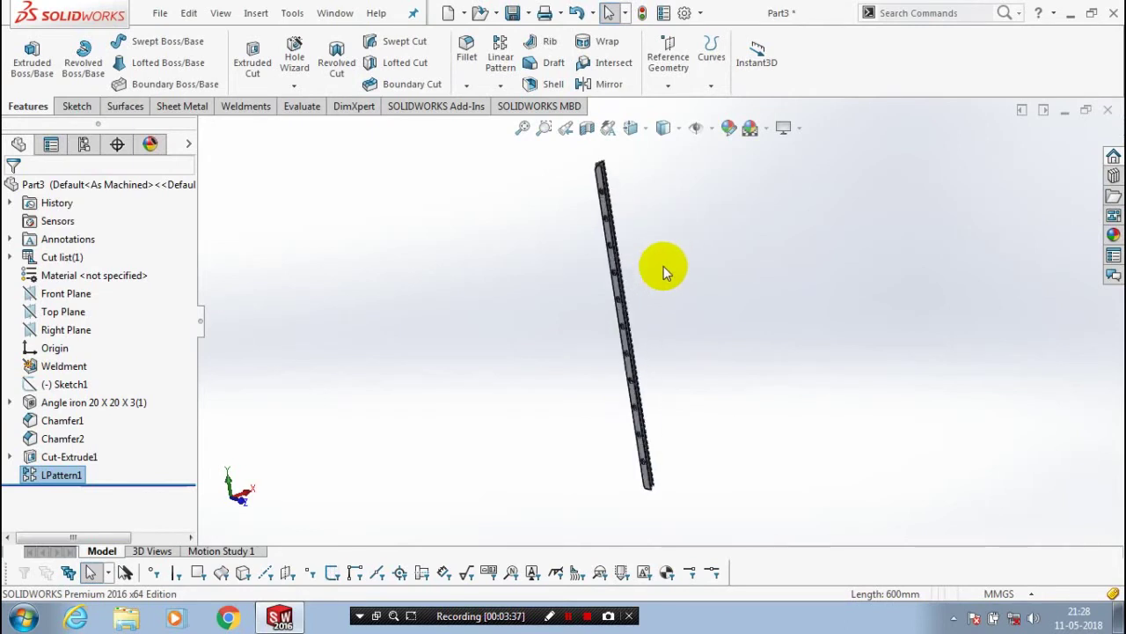
{"action": "scroll", "coordinate": [664, 266], "scroll_direction": "down", "scroll_amount": 2}
{"action": "scroll", "coordinate": [653, 257], "scroll_direction": "down", "scroll_amount": 1}
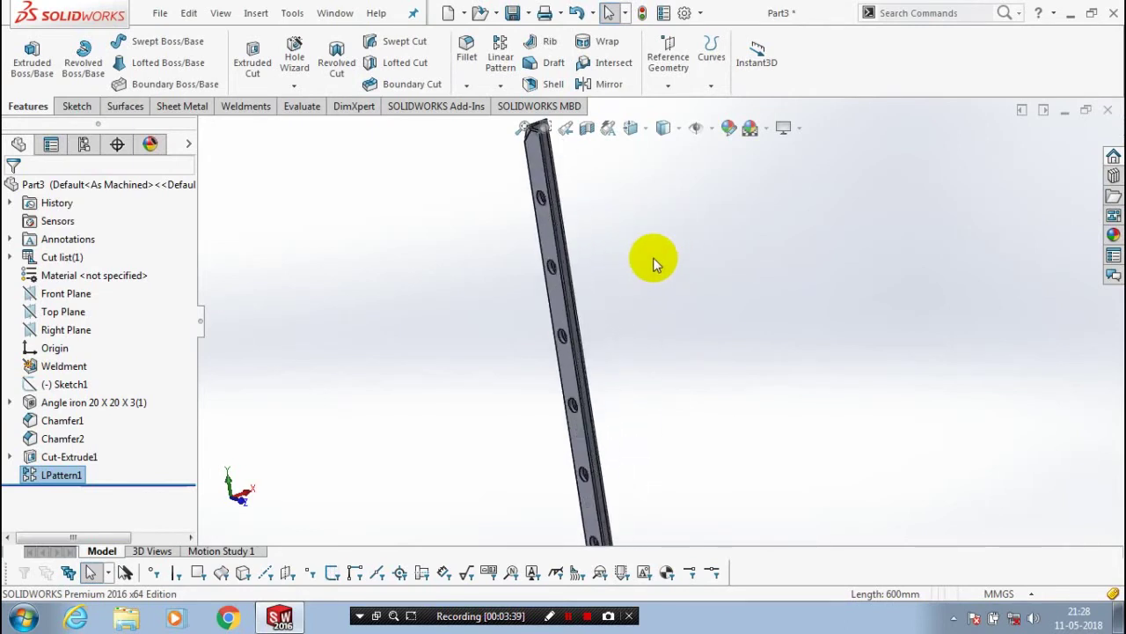
{"action": "scroll", "coordinate": [653, 257], "scroll_direction": "down", "scroll_amount": 1}
{"action": "scroll", "coordinate": [653, 257], "scroll_direction": "down", "scroll_amount": 1}
{"action": "scroll", "coordinate": [653, 264], "scroll_direction": "down", "scroll_amount": 1}
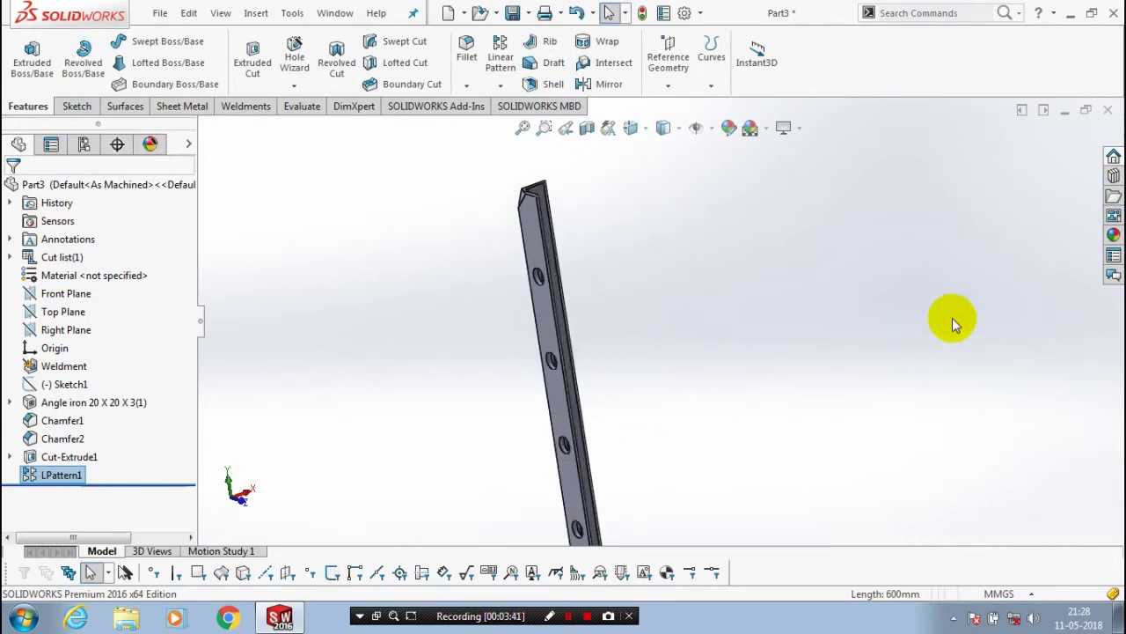
Apply the satin finished maple appearance from Organic > Wood > Maple to the whole part.
{"action": "left_click", "coordinate": [1114, 233]}
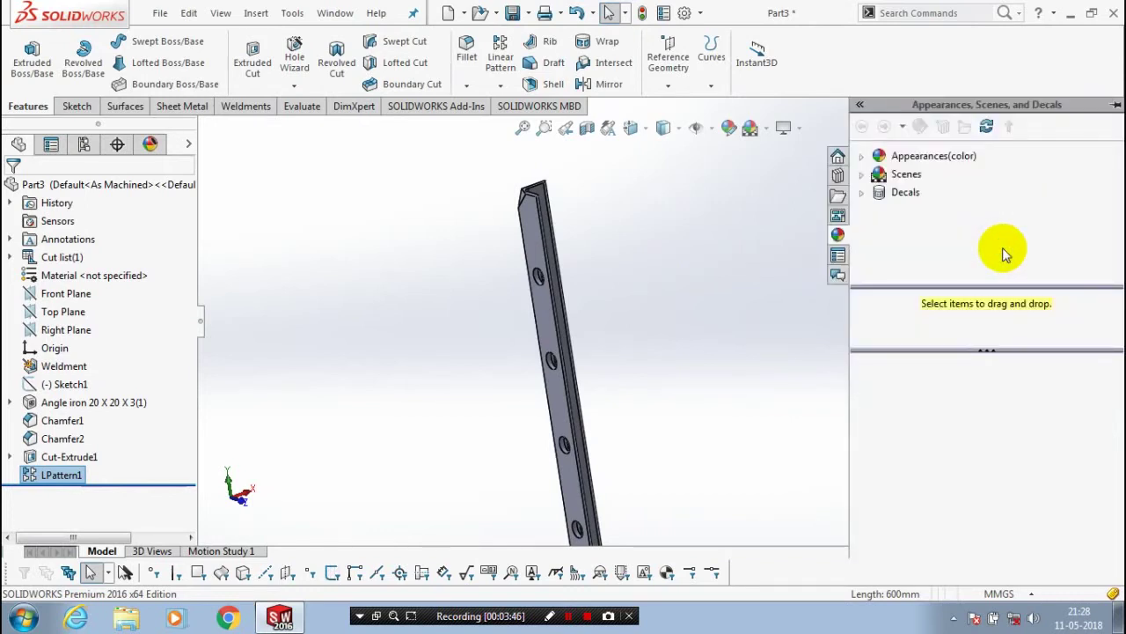
{"action": "left_click", "coordinate": [861, 156]}
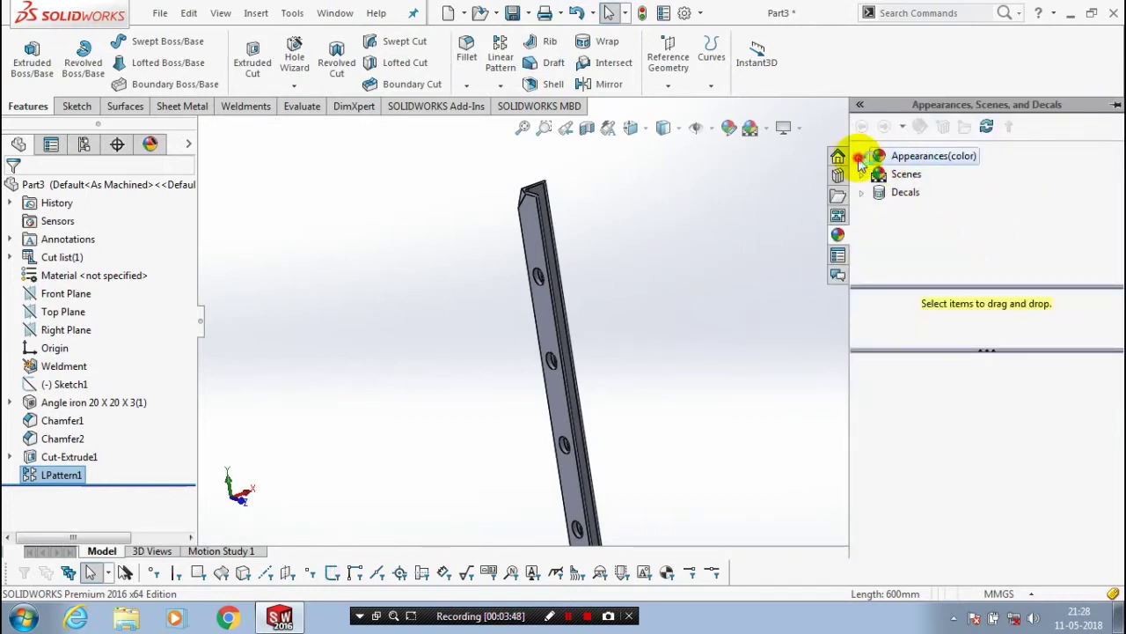
{"action": "scroll", "coordinate": [949, 274], "scroll_direction": "down", "scroll_amount": 2}
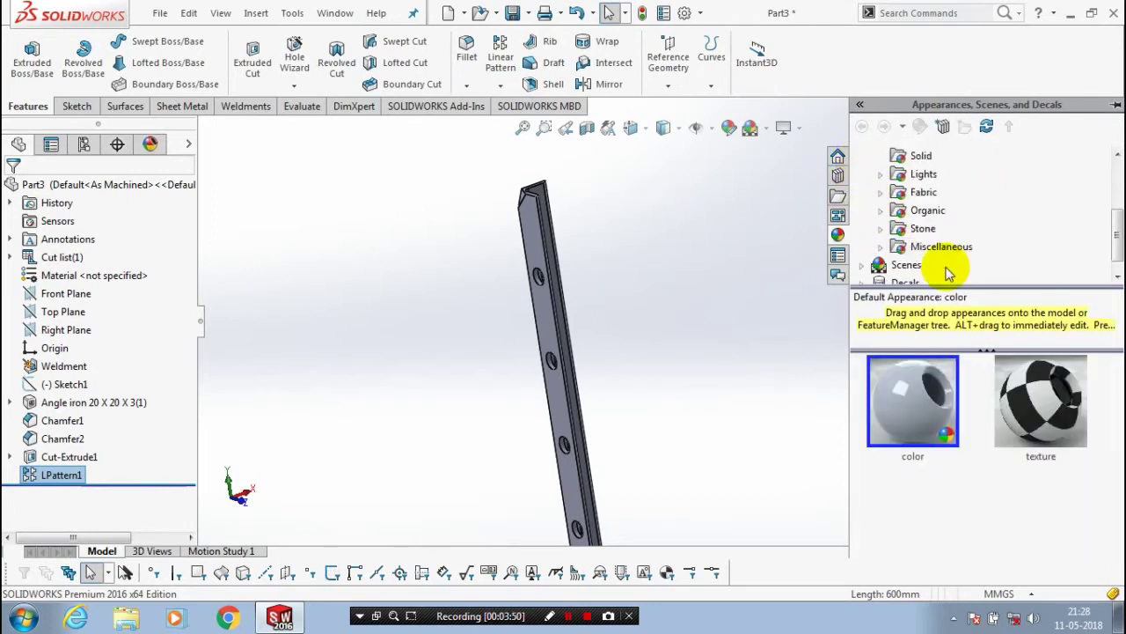
{"action": "left_click", "coordinate": [880, 210]}
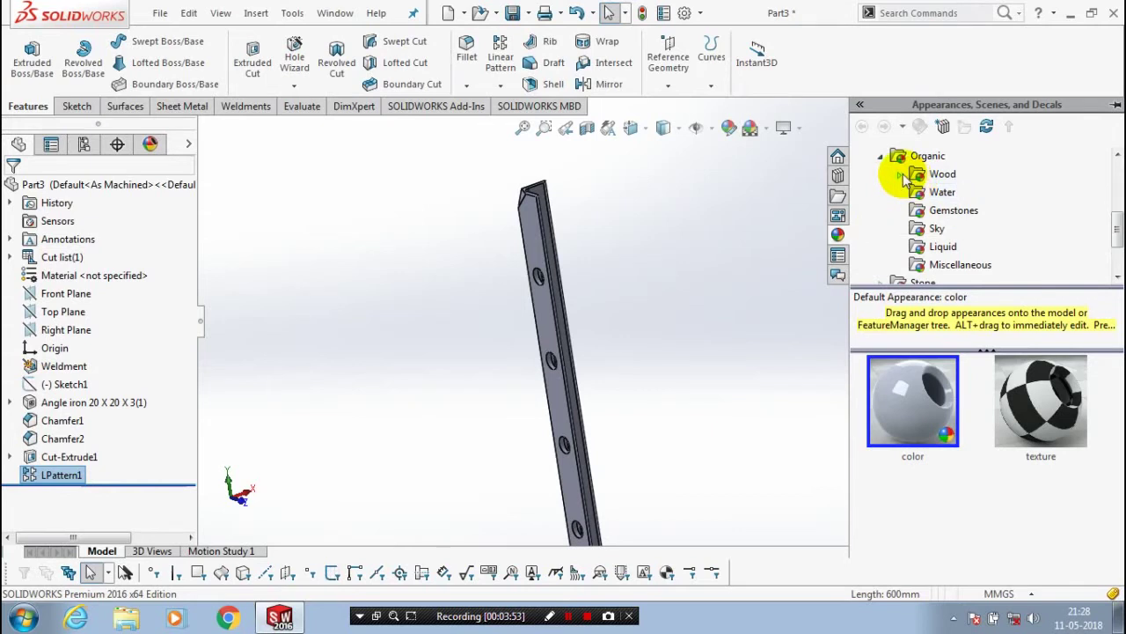
{"action": "left_click", "coordinate": [900, 176]}
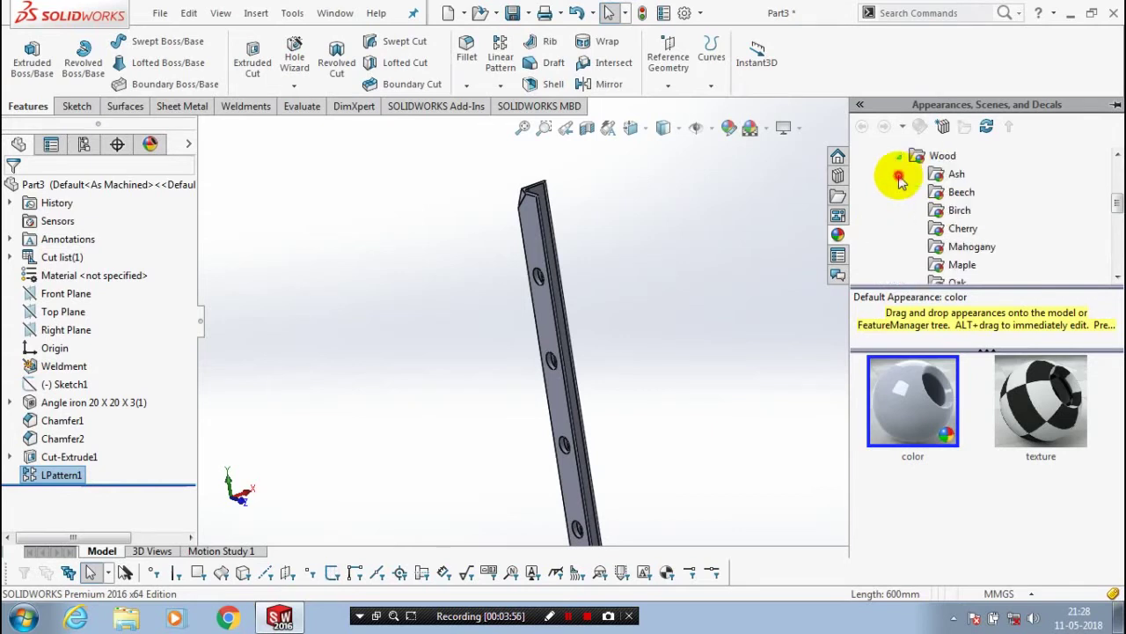
{"action": "left_click", "coordinate": [963, 266]}
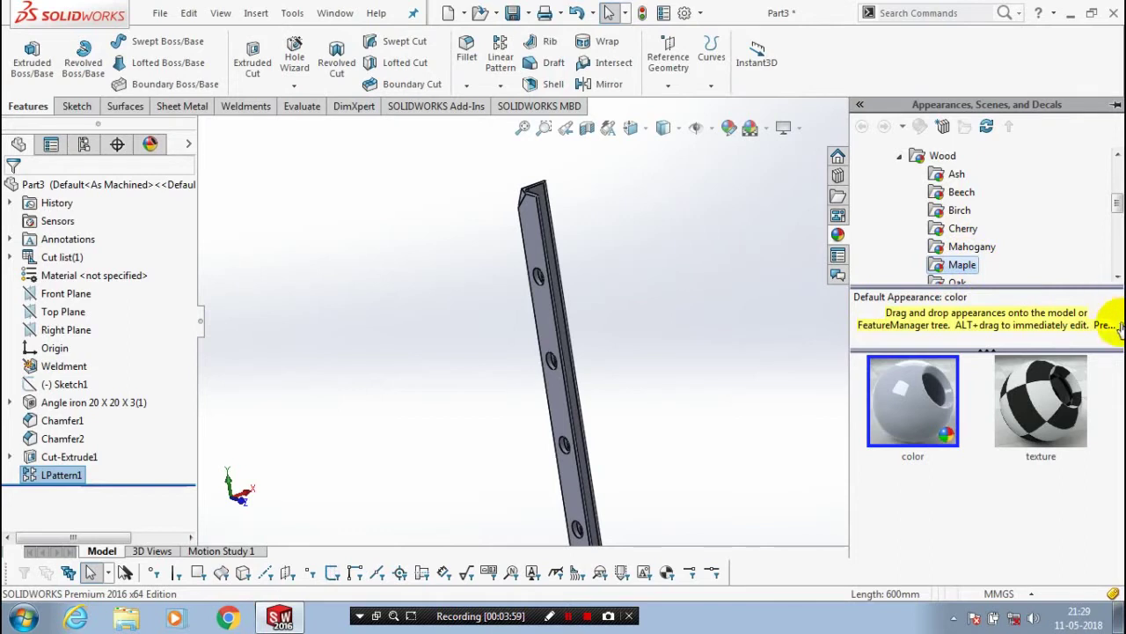
{"action": "left_click", "coordinate": [1057, 405]}
{"action": "left_click_drag", "start_coordinate": [1057, 405], "coordinate": [545, 319]}
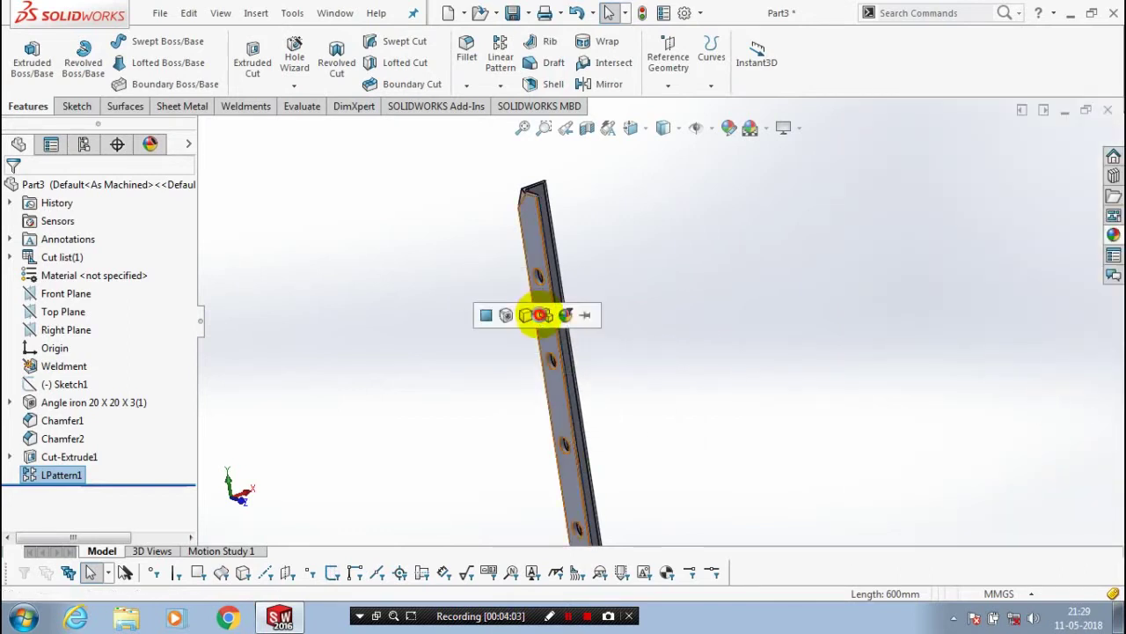
{"action": "left_click", "coordinate": [543, 315]}
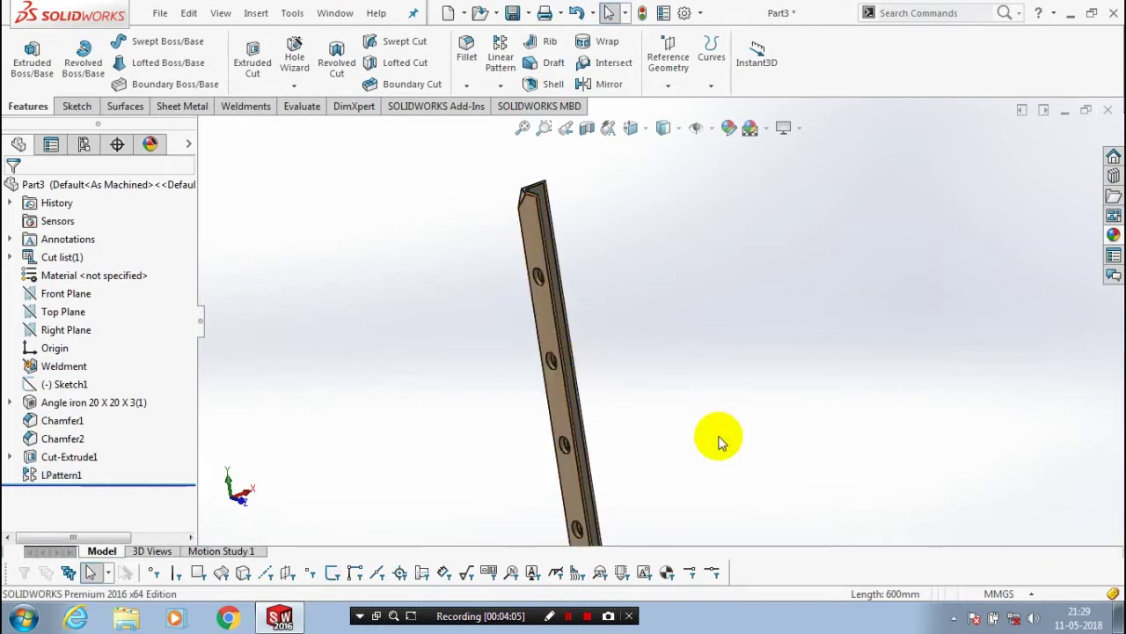
{"action": "mouse_move", "coordinate": [719, 442]}
{"action": "middle_mouse_down"}
{"action": "mouse_move", "coordinate": [724, 523]}
{"action": "mouse_move", "coordinate": [721, 455]}
{"action": "mouse_move", "coordinate": [689, 350]}
{"action": "middle_mouse_up"}
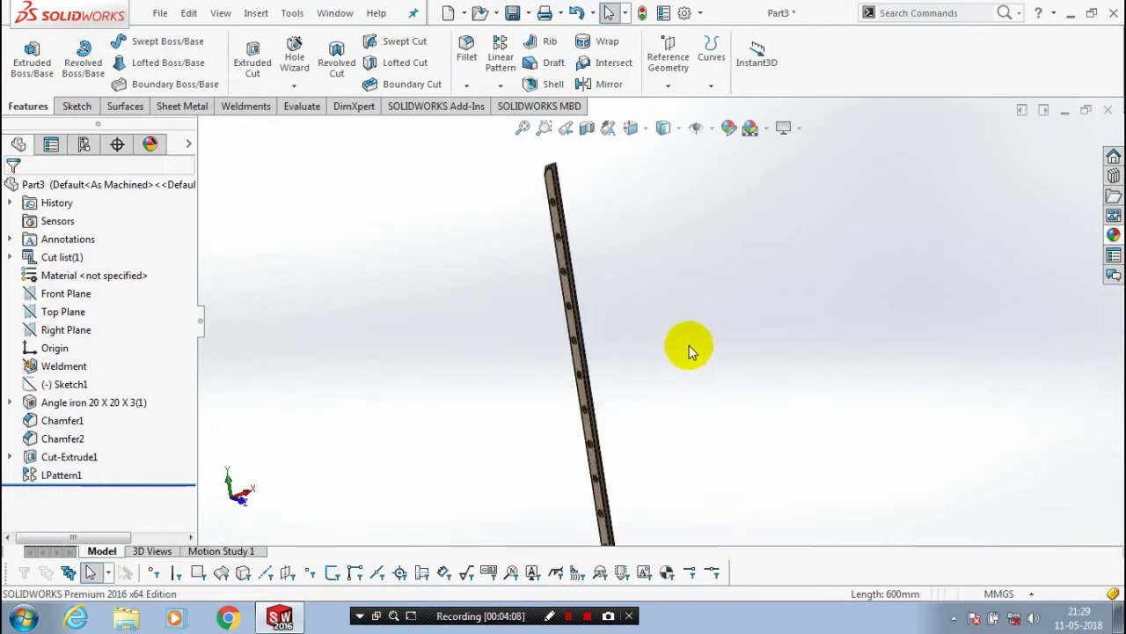
Save the rail part to the Desktop as 'ladder 1', then close its window.
{"action": "left_click", "coordinate": [163, 20]}
{"action": "left_click", "coordinate": [210, 193]}
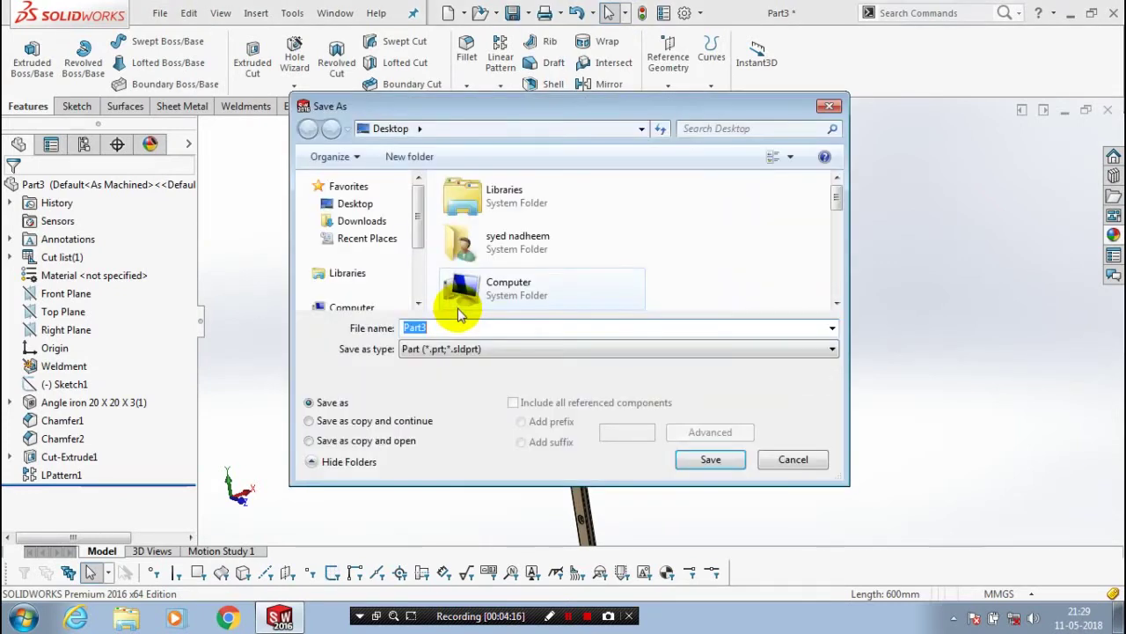
{"action": "type", "text": "ladder"}
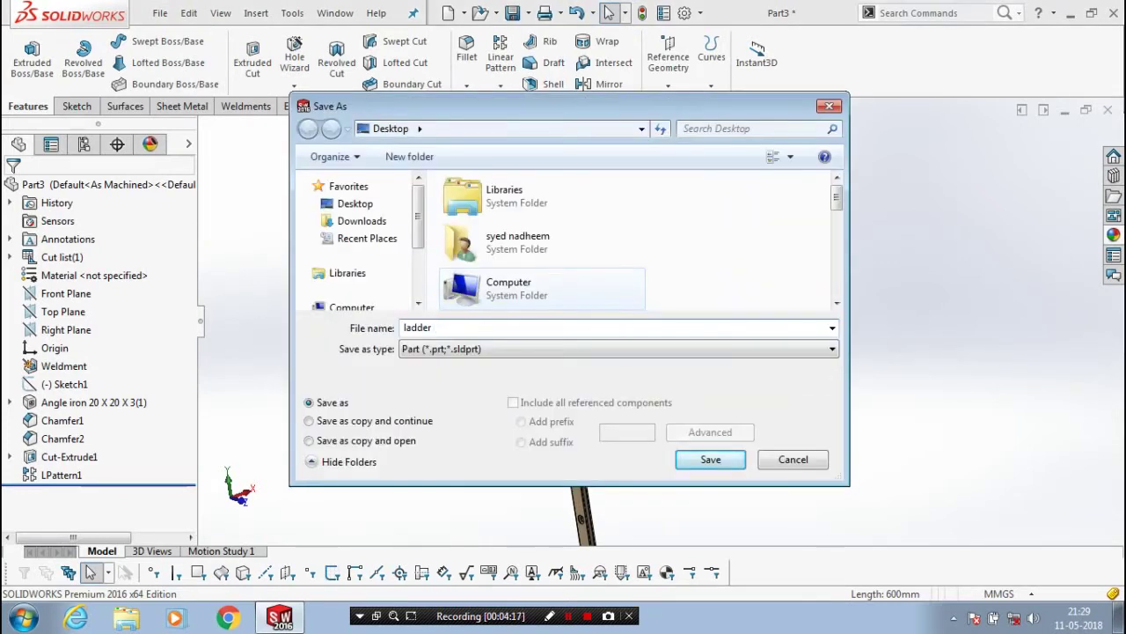
{"action": "type", "text": " 1"}
{"action": "left_click", "coordinate": [727, 459]}
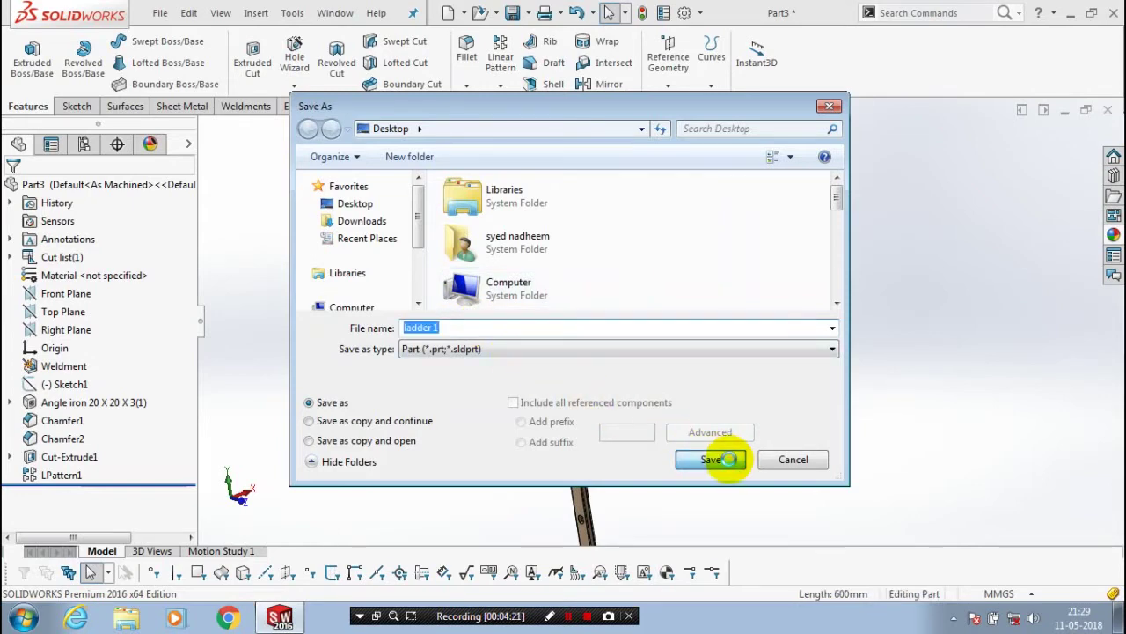
{"action": "left_click", "coordinate": [1108, 111]}
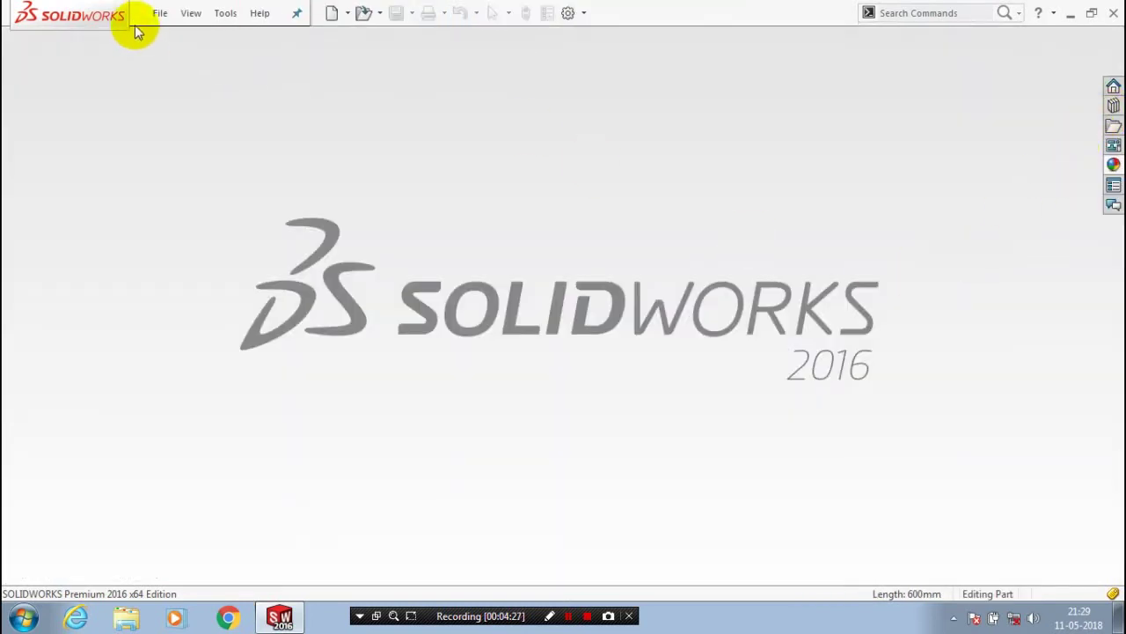
Create a new part, view its Front Plane Normal To, and start a sketch there.
{"action": "left_click", "coordinate": [185, 180]}
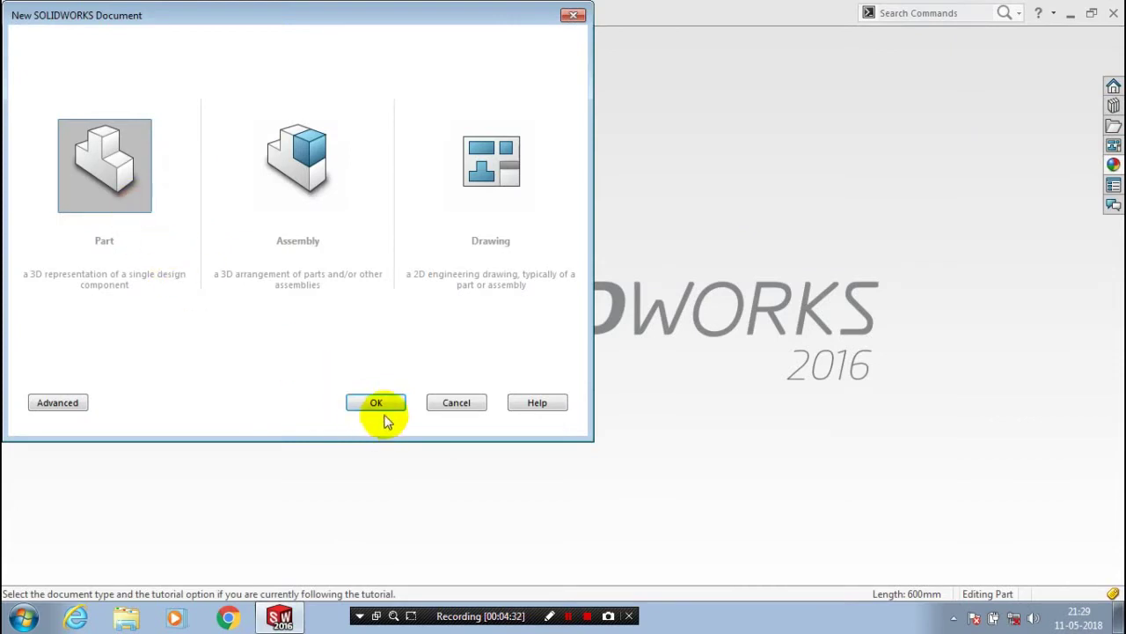
{"action": "left_click", "coordinate": [374, 401]}
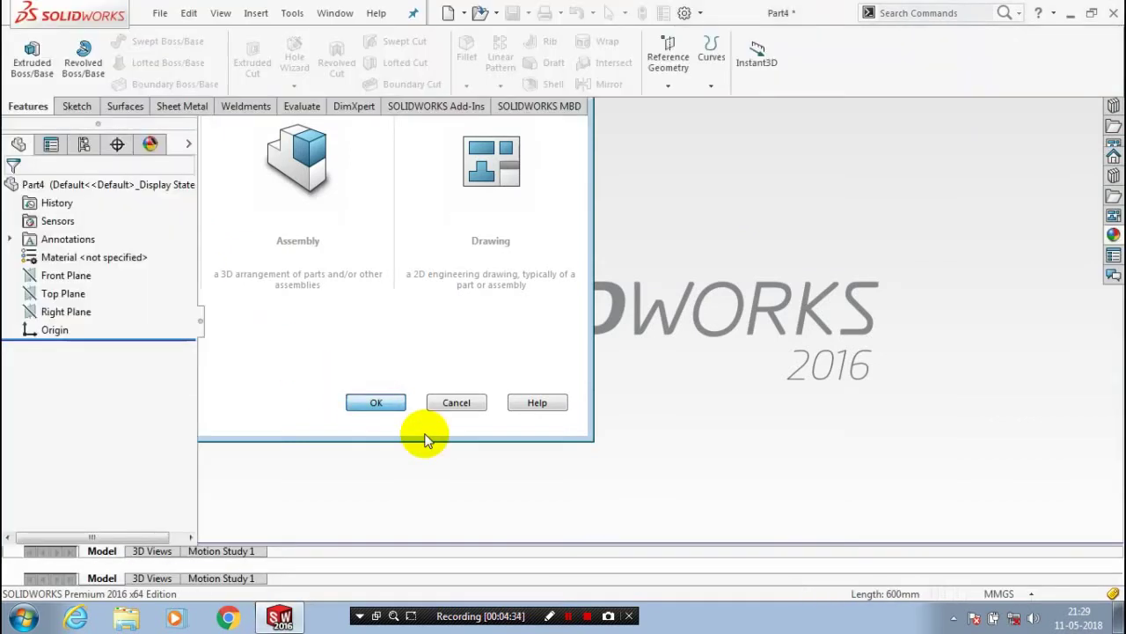
{"action": "left_click", "coordinate": [71, 278]}
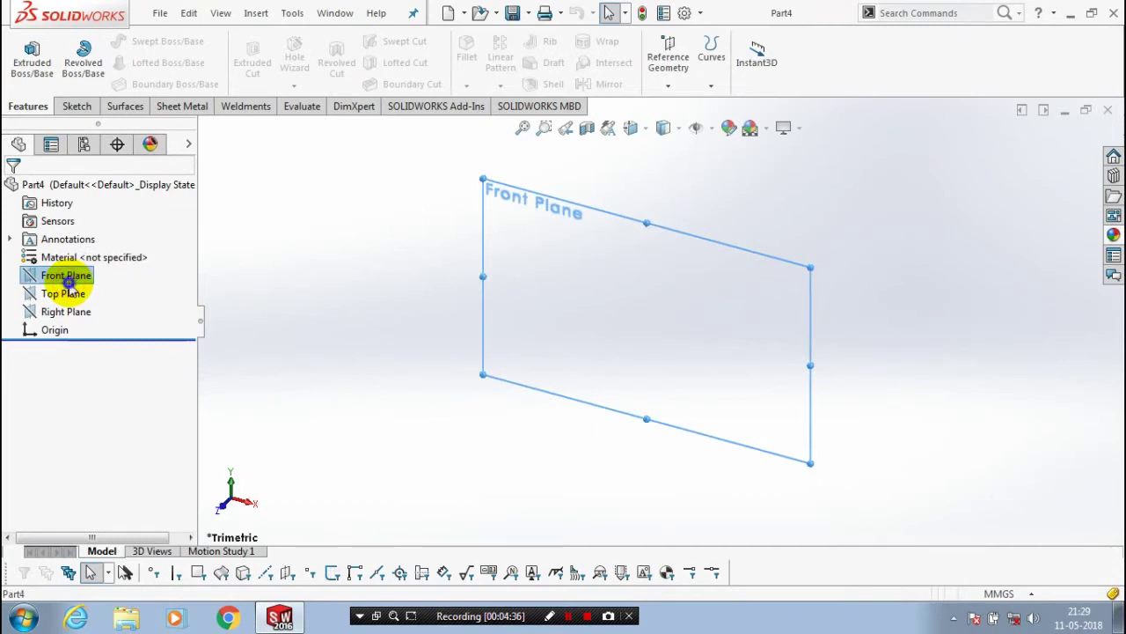
{"action": "right_click", "coordinate": [117, 275]}
{"action": "left_click", "coordinate": [141, 260]}
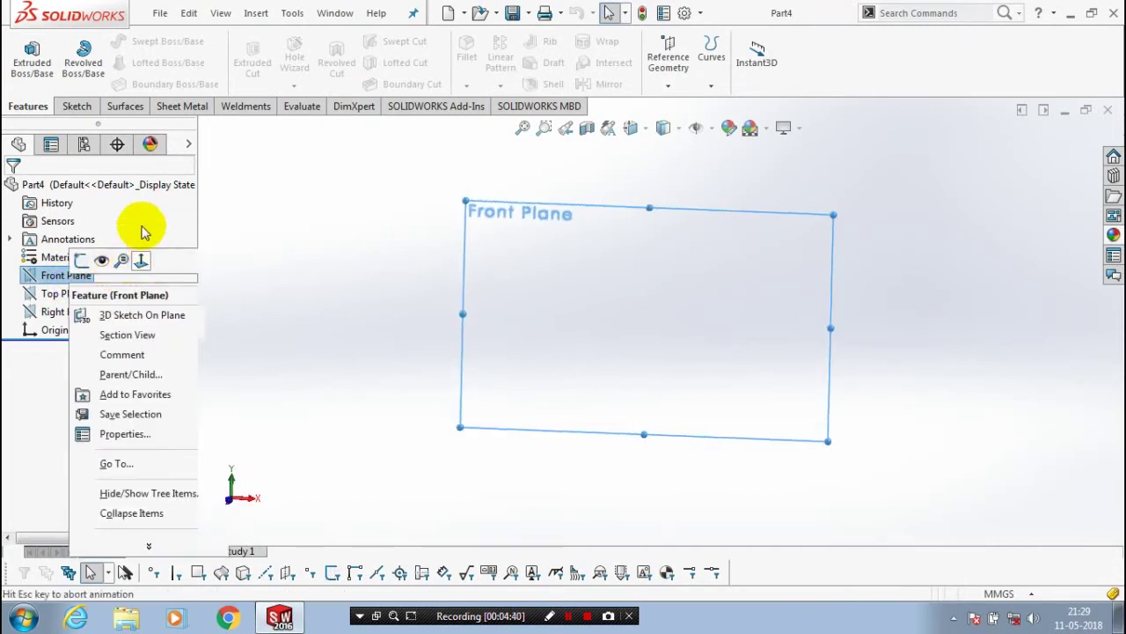
{"action": "left_click", "coordinate": [75, 106]}
{"action": "left_click", "coordinate": [109, 42]}
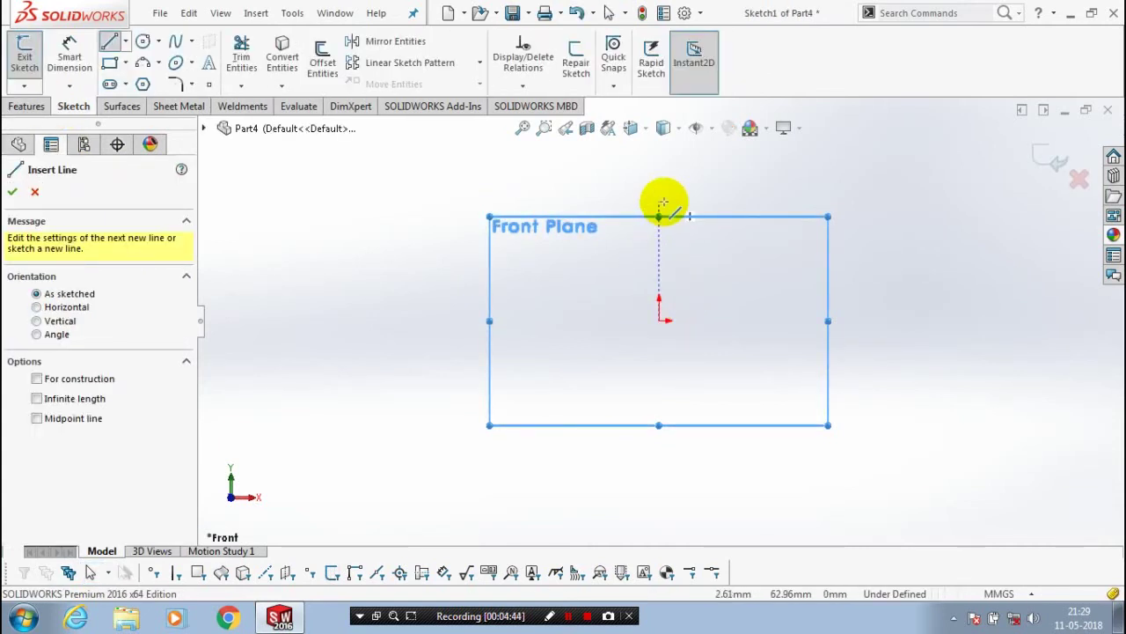
Draw a closed stepped outline of straight lines, ending back at the start point.
{"action": "left_click", "coordinate": [661, 203]}
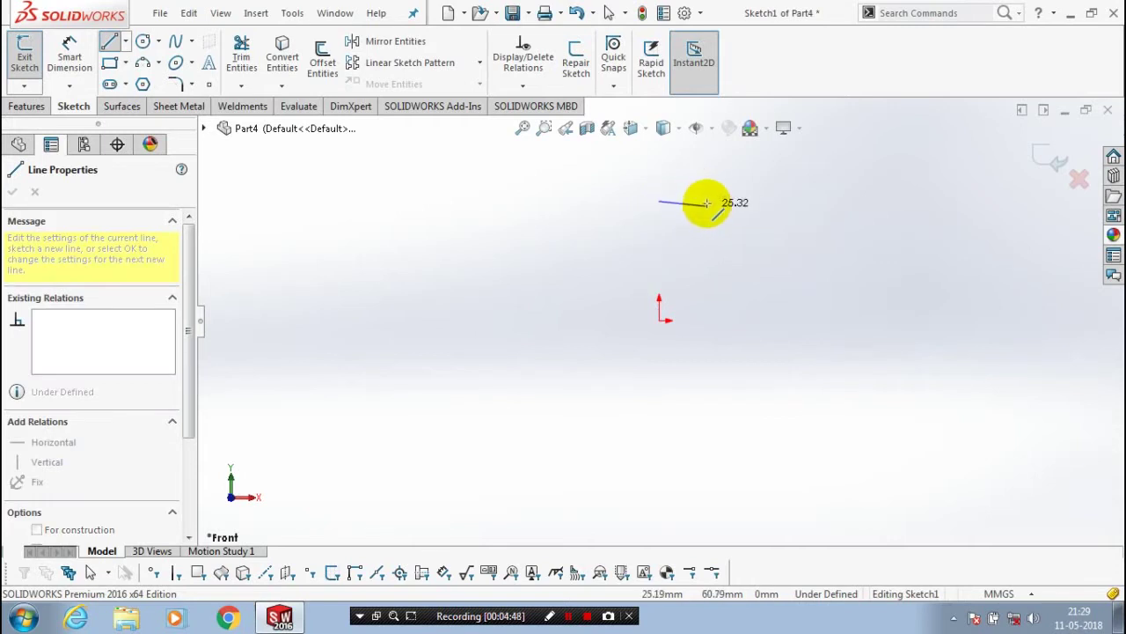
{"action": "left_click", "coordinate": [707, 202]}
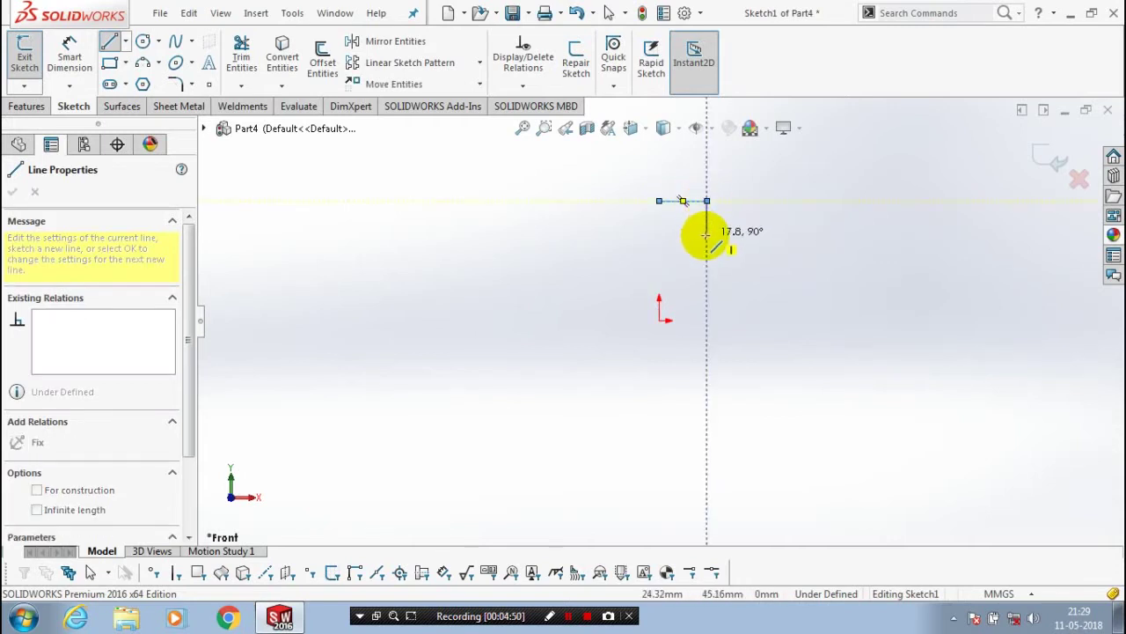
{"action": "left_click", "coordinate": [706, 234]}
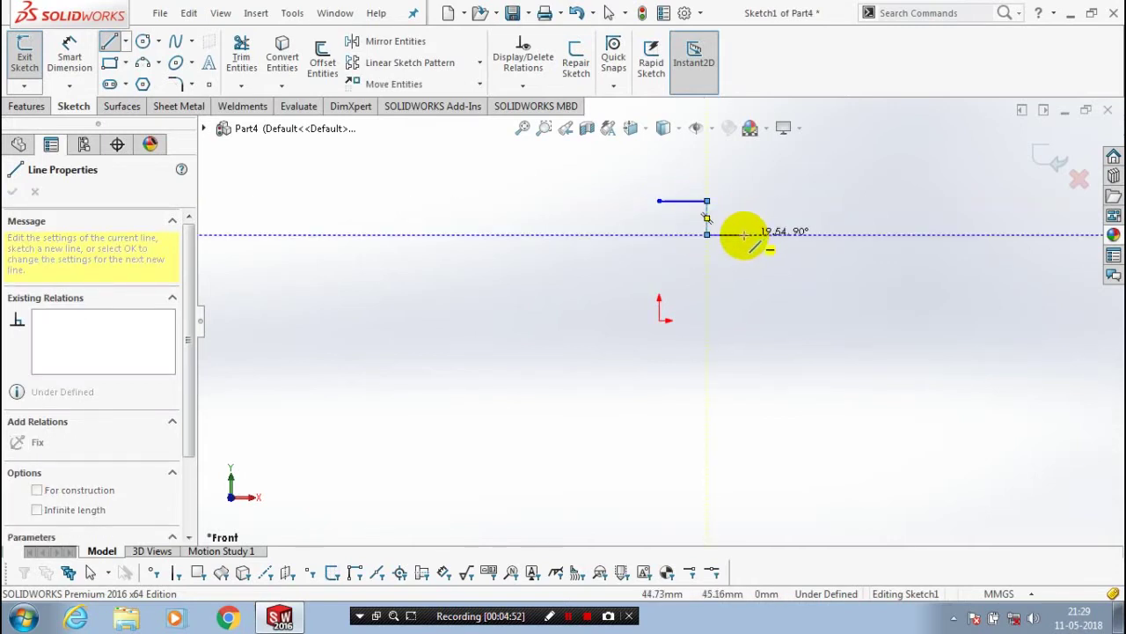
{"action": "left_click", "coordinate": [743, 234]}
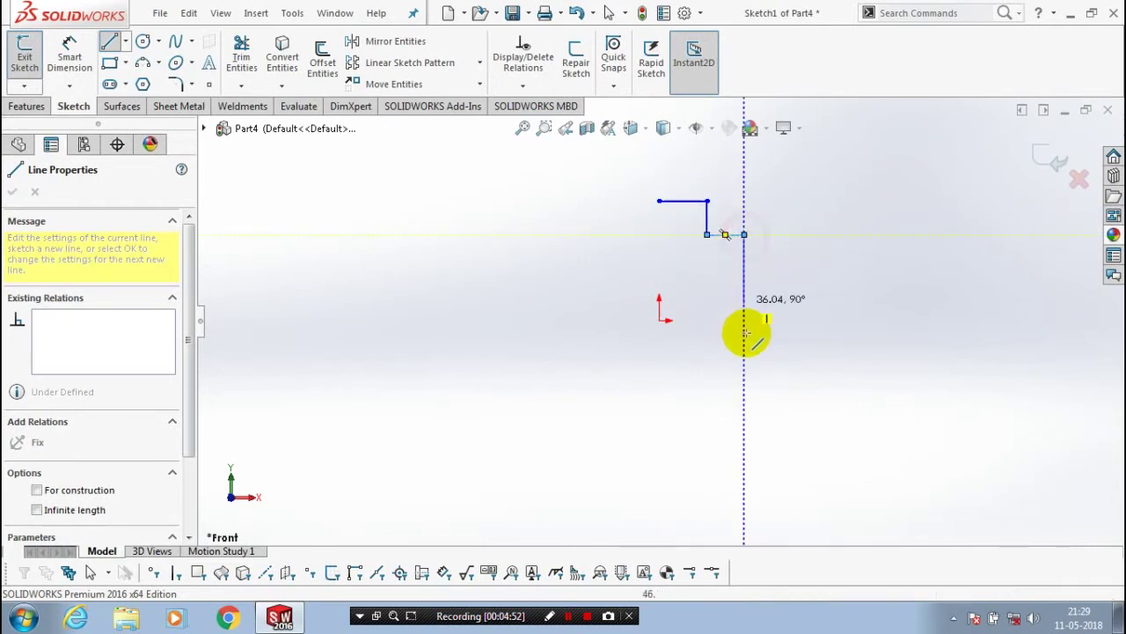
{"action": "left_click", "coordinate": [727, 388]}
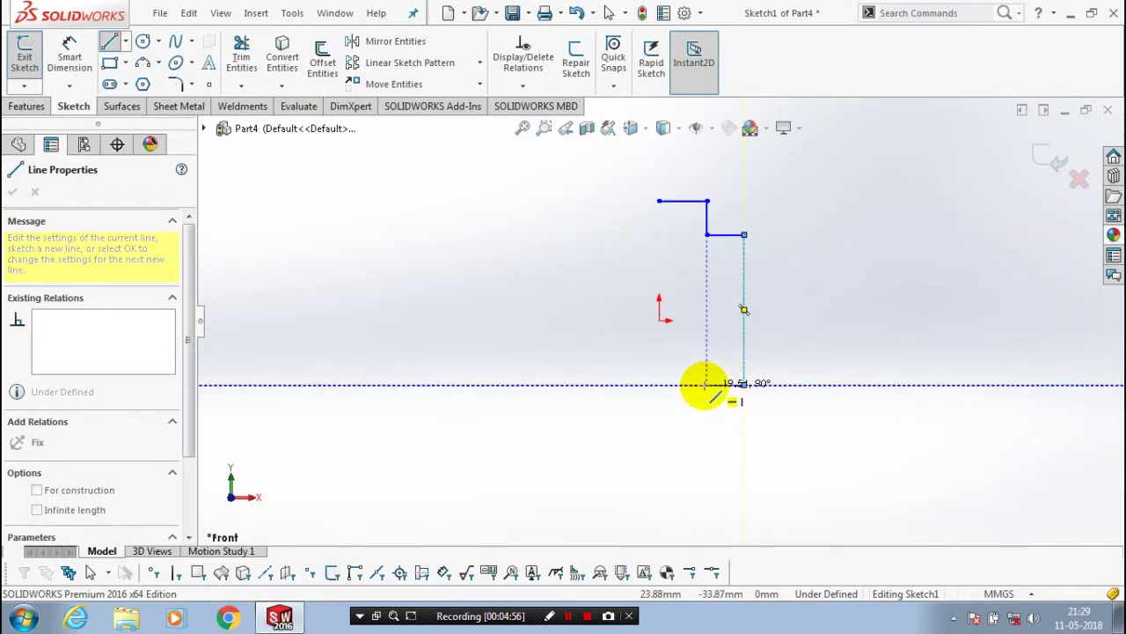
{"action": "left_click", "coordinate": [691, 433]}
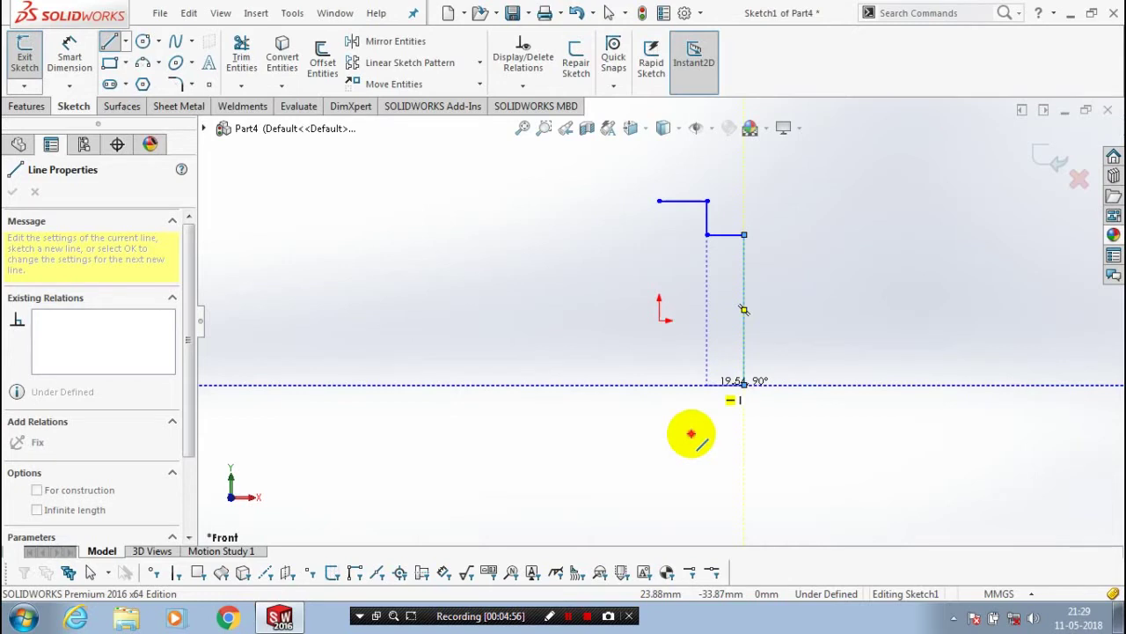
{"action": "left_click", "coordinate": [658, 433]}
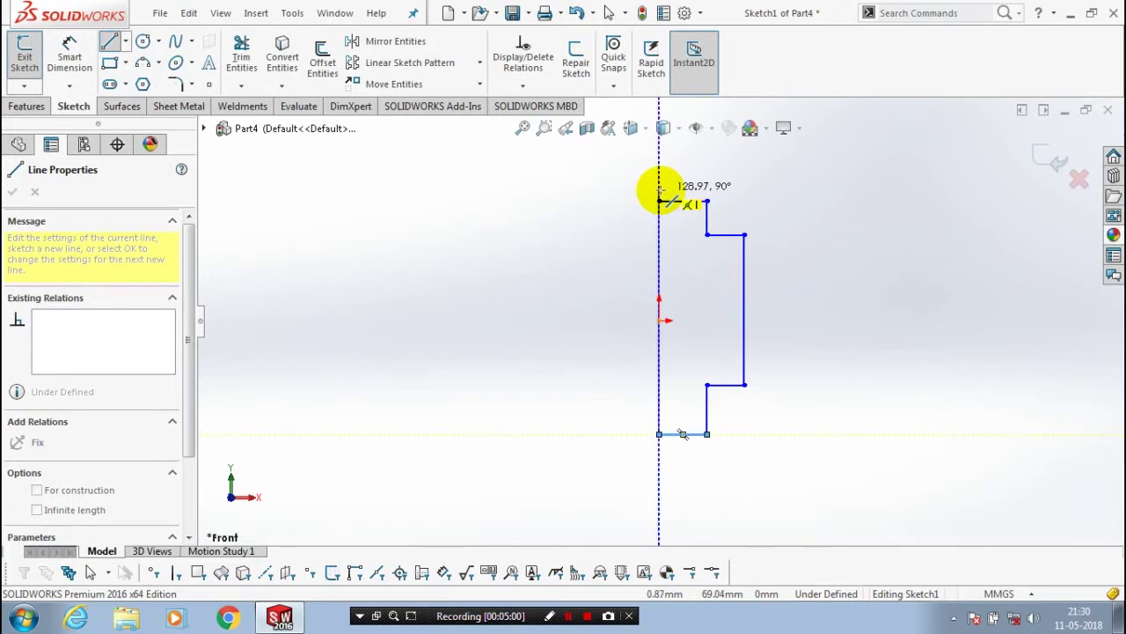
{"action": "left_click", "coordinate": [659, 200]}
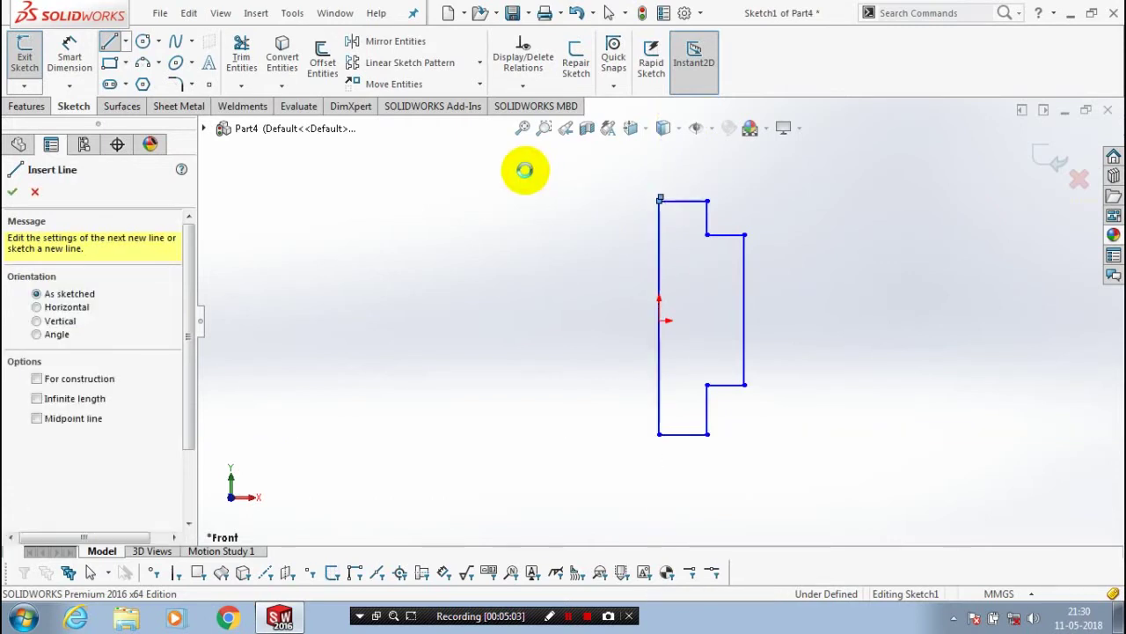
{"action": "key", "text": "Escape"}
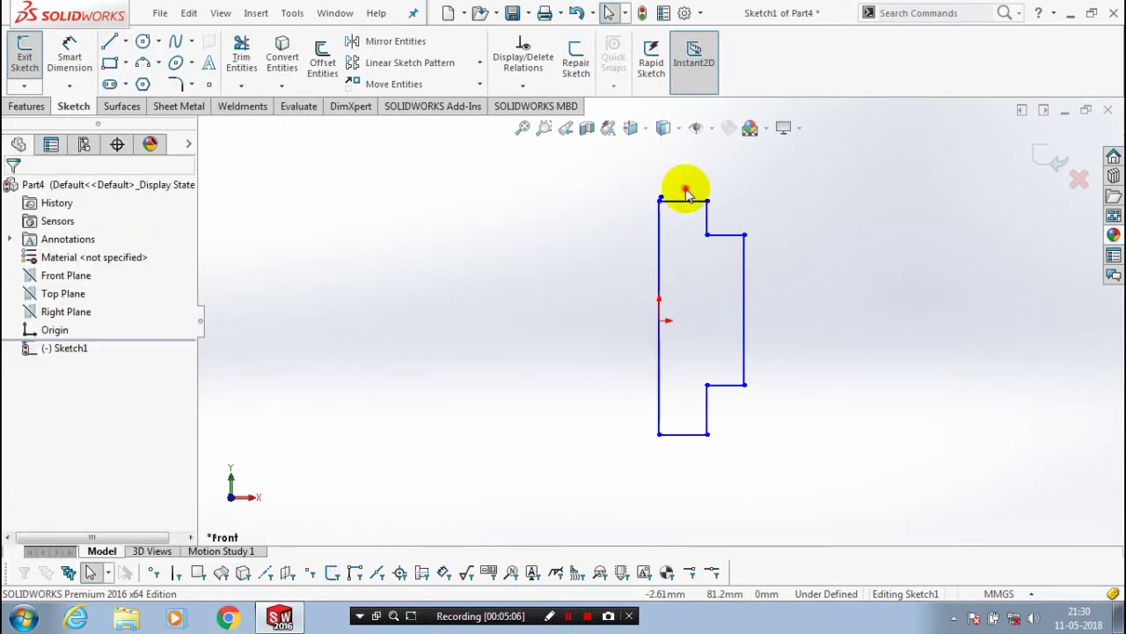
Trim the stray end stub from the outline and fit the sketch in view.
{"action": "scroll", "coordinate": [687, 194], "scroll_direction": "down", "scroll_amount": 5}
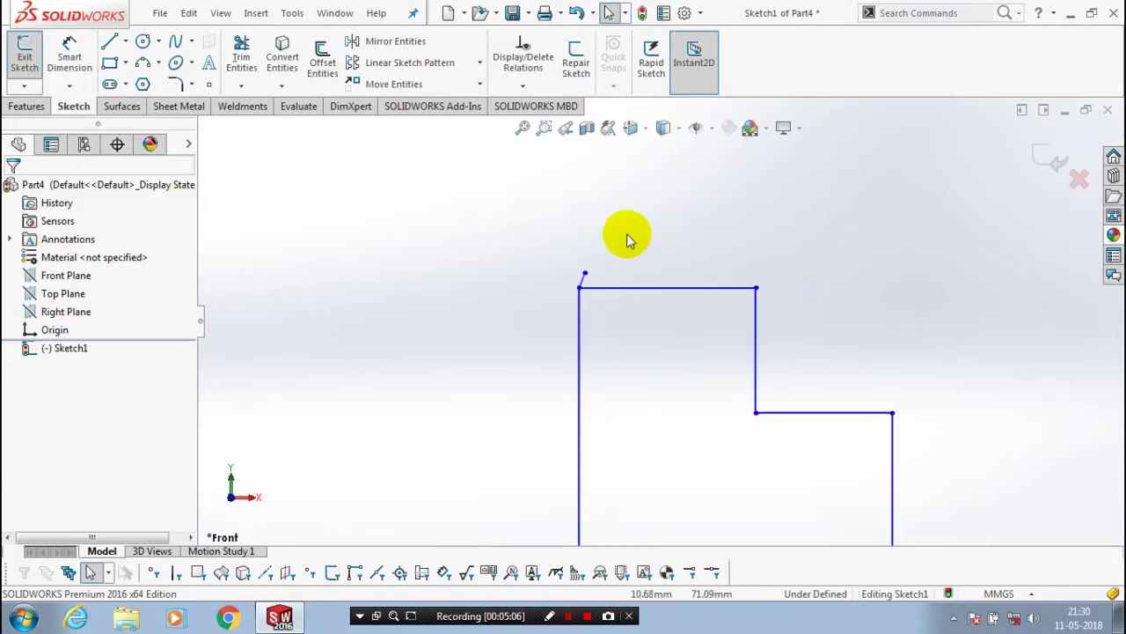
{"action": "left_click", "coordinate": [241, 86]}
{"action": "left_click", "coordinate": [255, 105]}
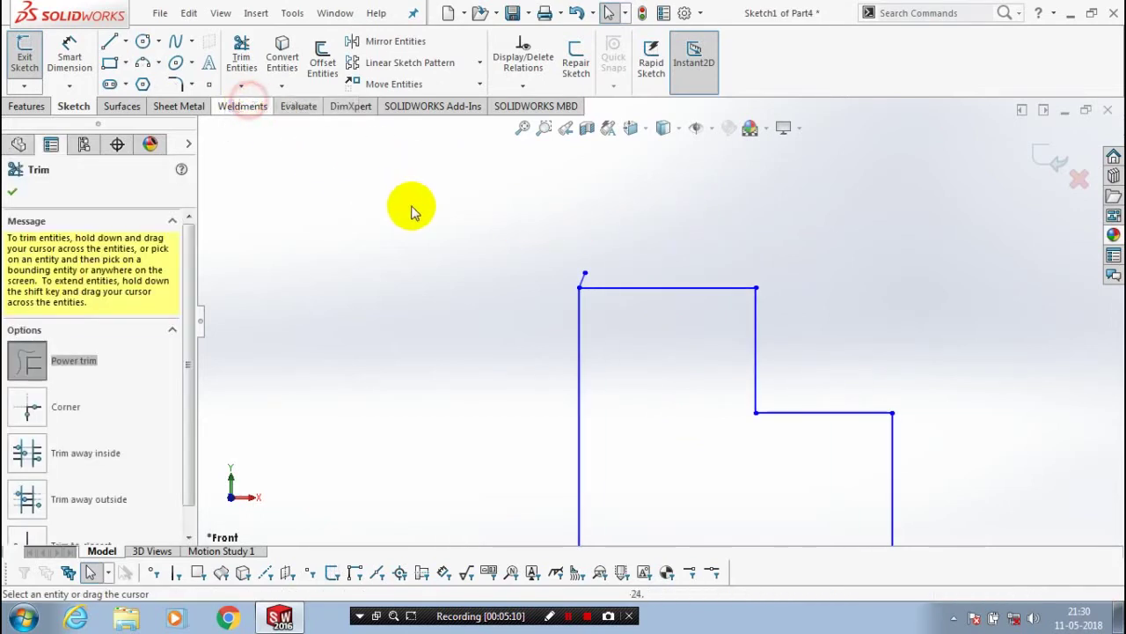
{"action": "key", "text": "z"}
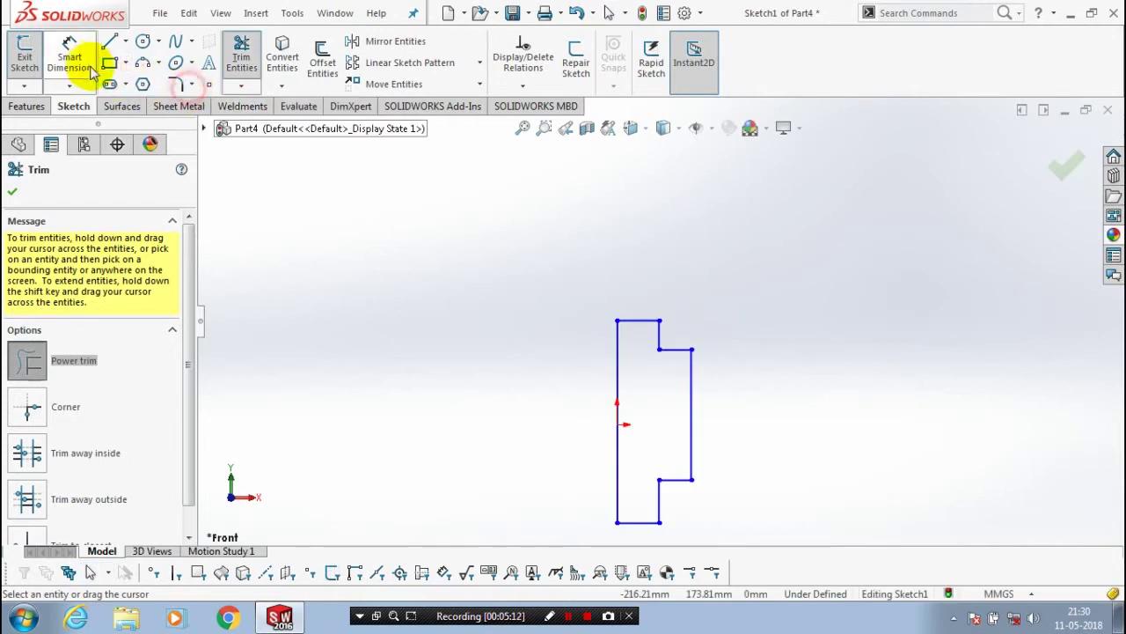
{"action": "left_click", "coordinate": [74, 54]}
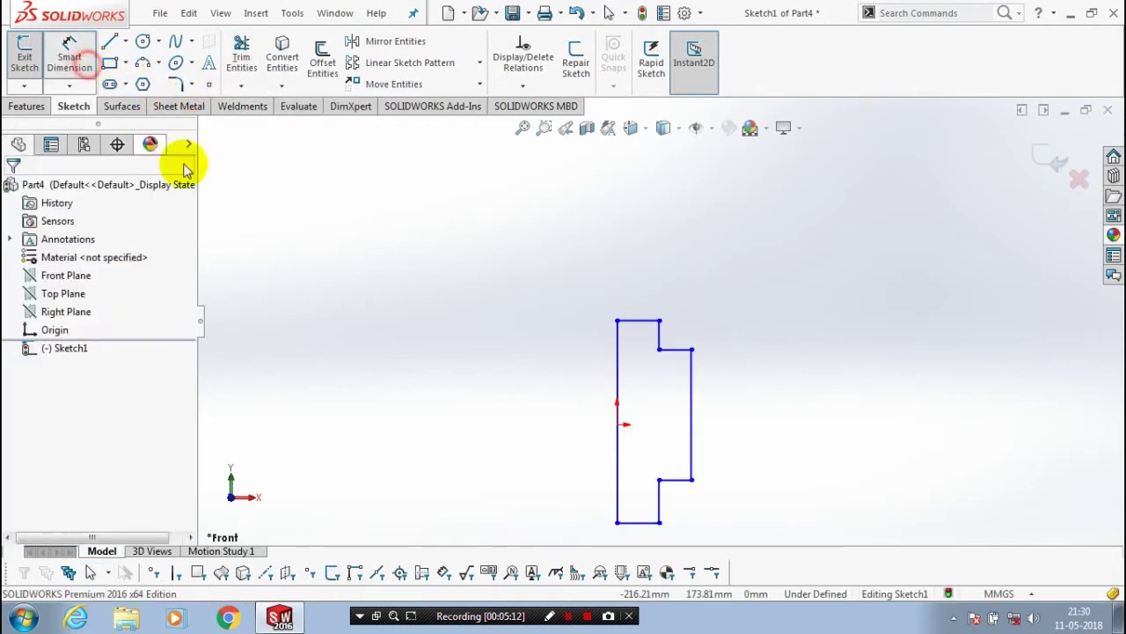
Dimension the left vertical edge to 180 mm and the short top line to 5 mm.
{"action": "left_click", "coordinate": [620, 374]}
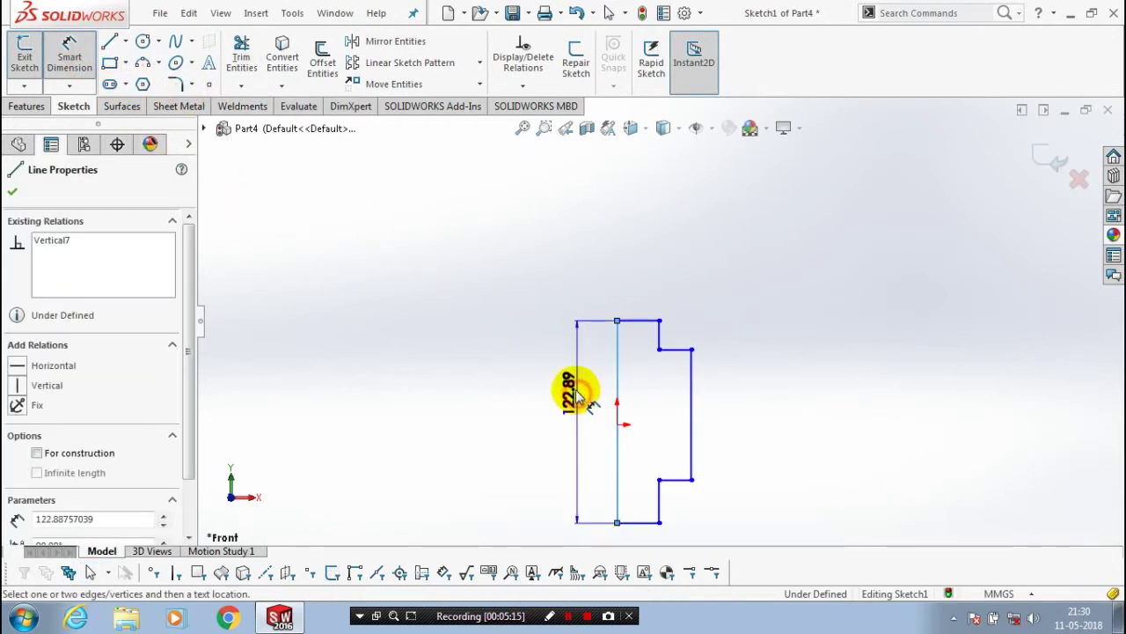
{"action": "left_click", "coordinate": [570, 405]}
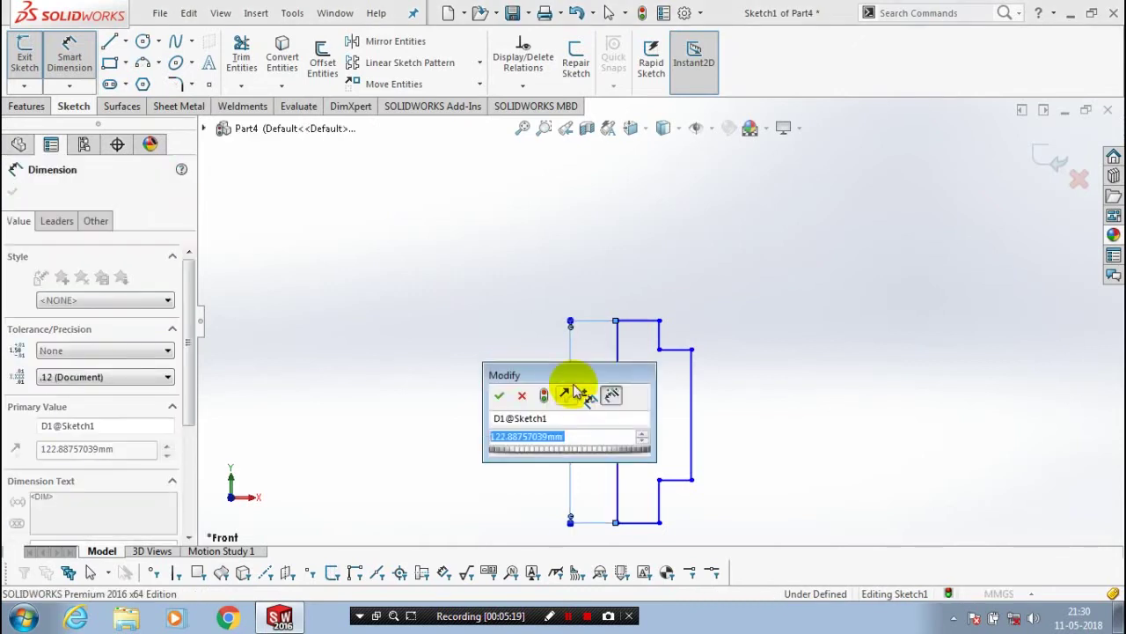
{"action": "type", "text": "180"}
{"action": "key", "text": "Return"}
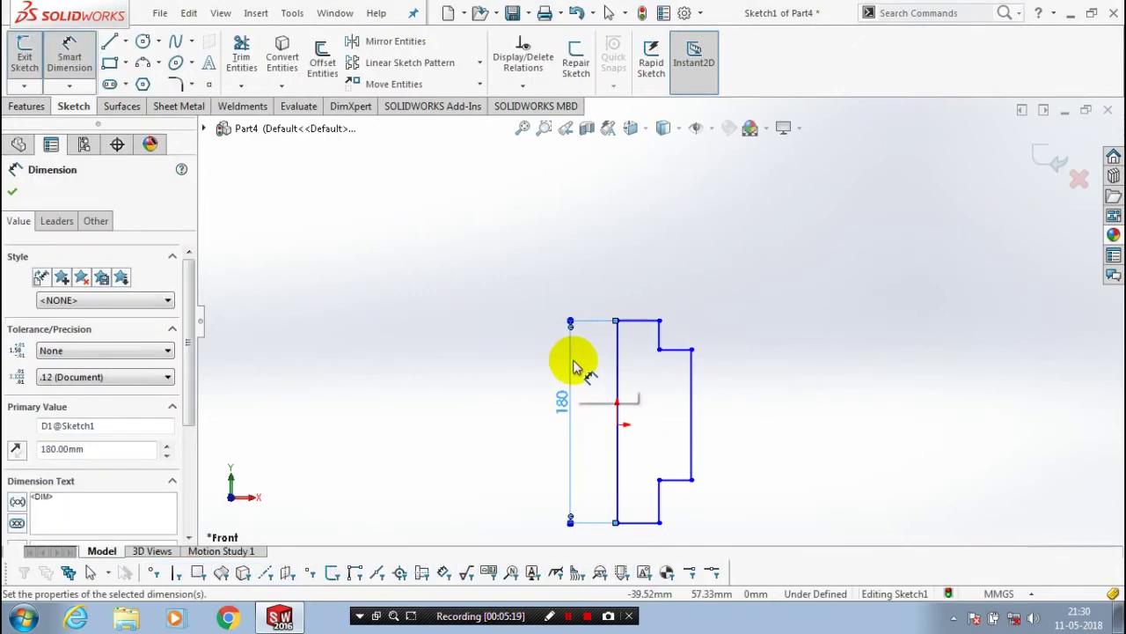
{"action": "left_click", "coordinate": [629, 295]}
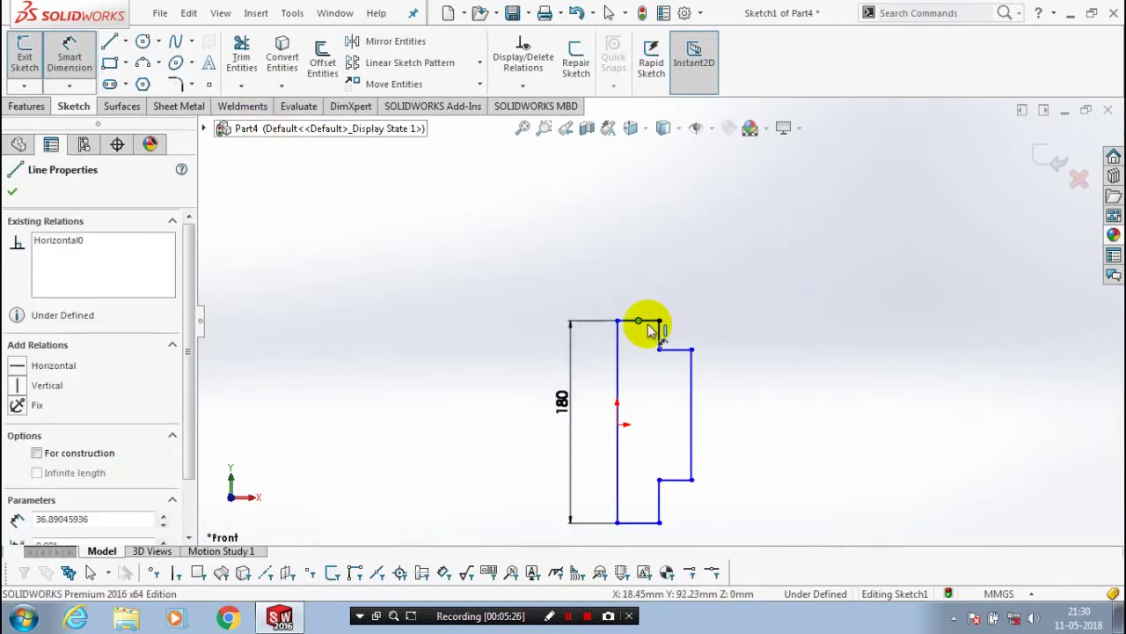
{"action": "left_click", "coordinate": [648, 330]}
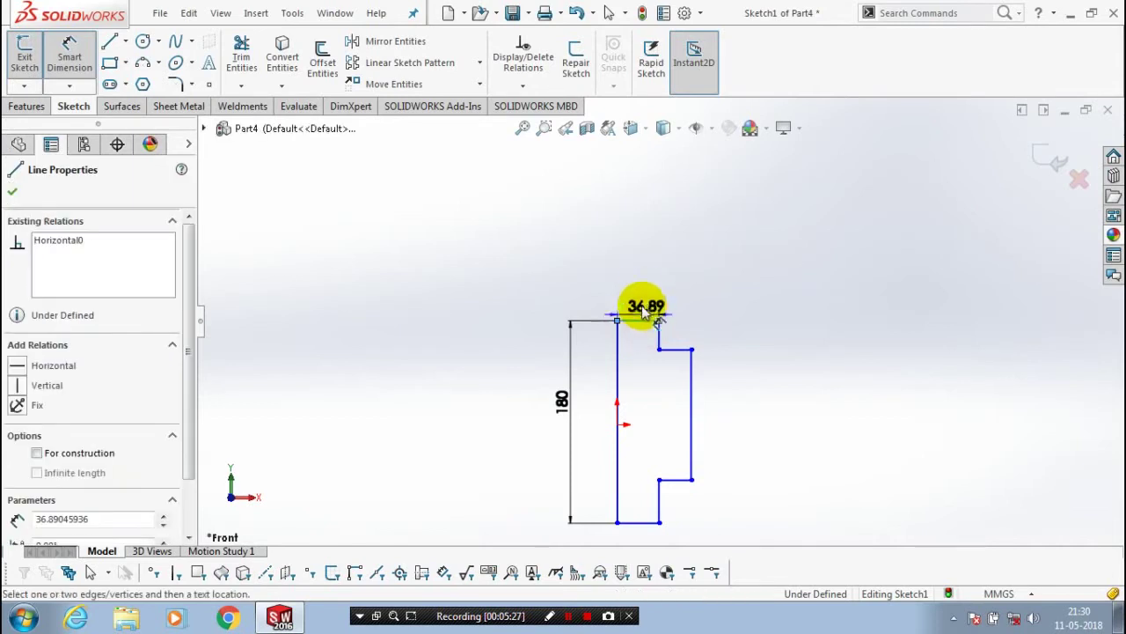
{"action": "left_click", "coordinate": [638, 287]}
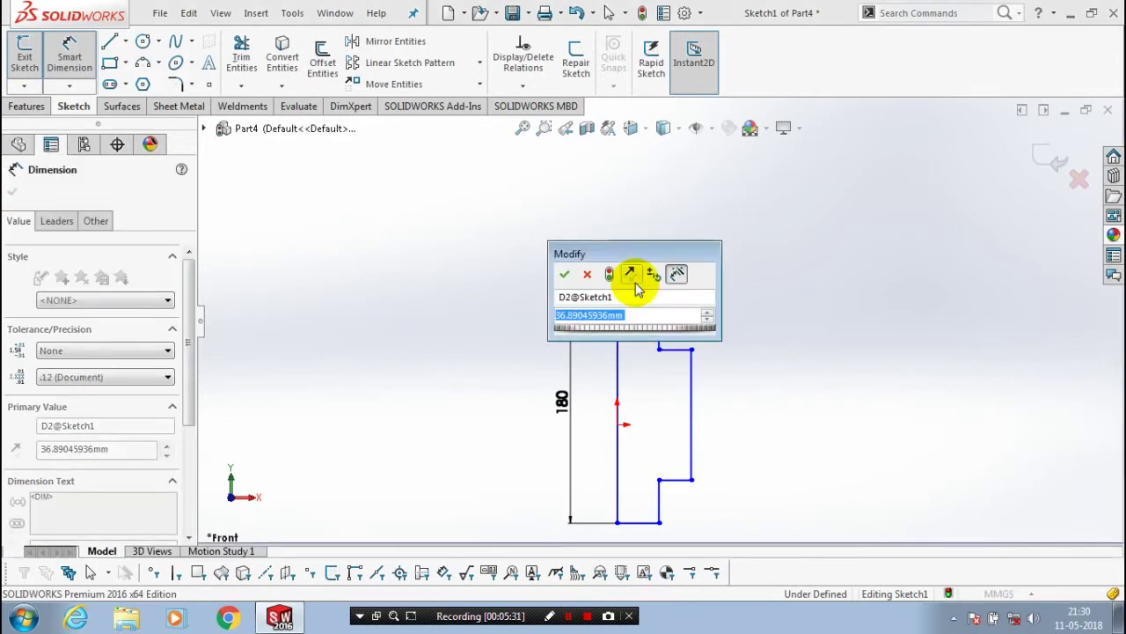
{"action": "type", "text": "5"}
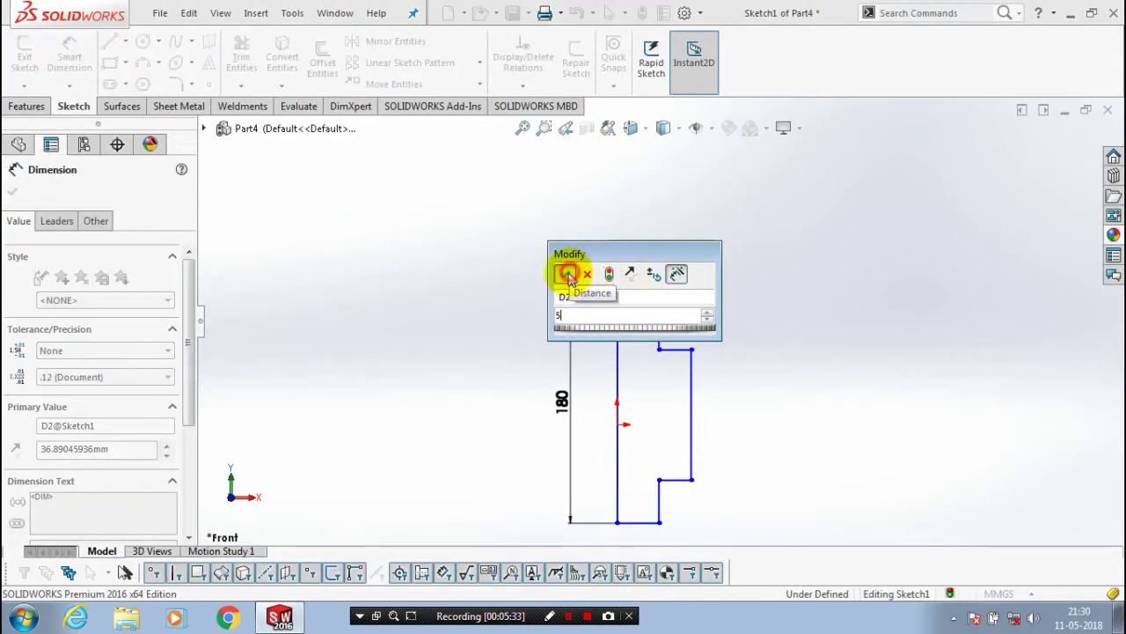
{"action": "left_click", "coordinate": [565, 274]}
Dimension the upper and lower step lines to 25 mm each.
{"action": "scroll", "coordinate": [651, 334], "scroll_direction": "down", "scroll_amount": 4}
{"action": "scroll", "coordinate": [607, 367], "scroll_direction": "down", "scroll_amount": 3}
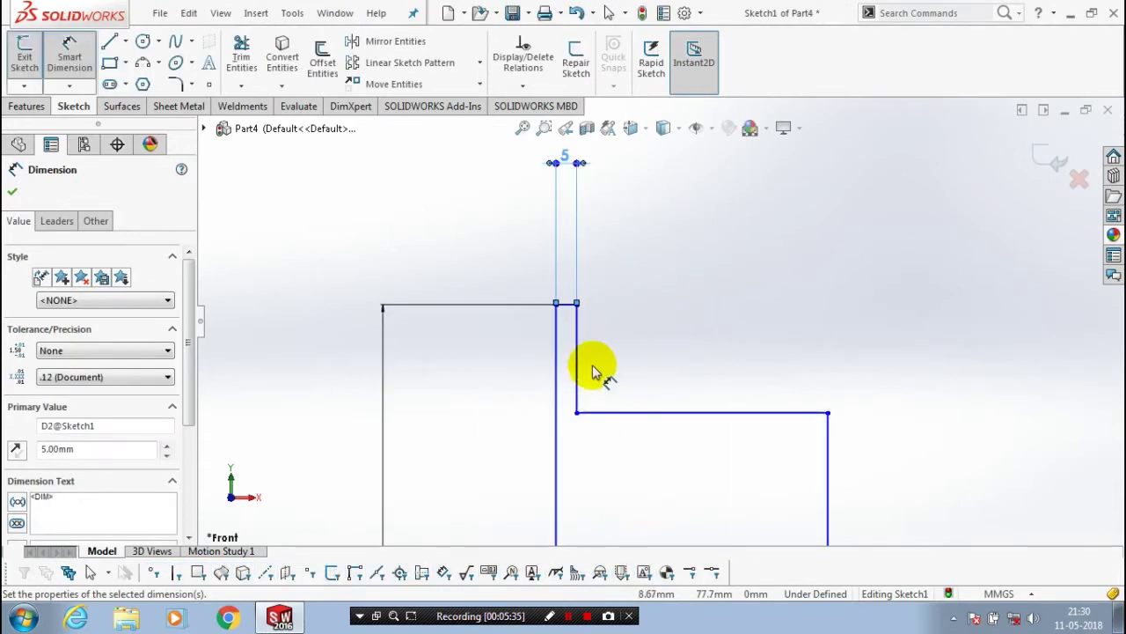
{"action": "left_click", "coordinate": [579, 348]}
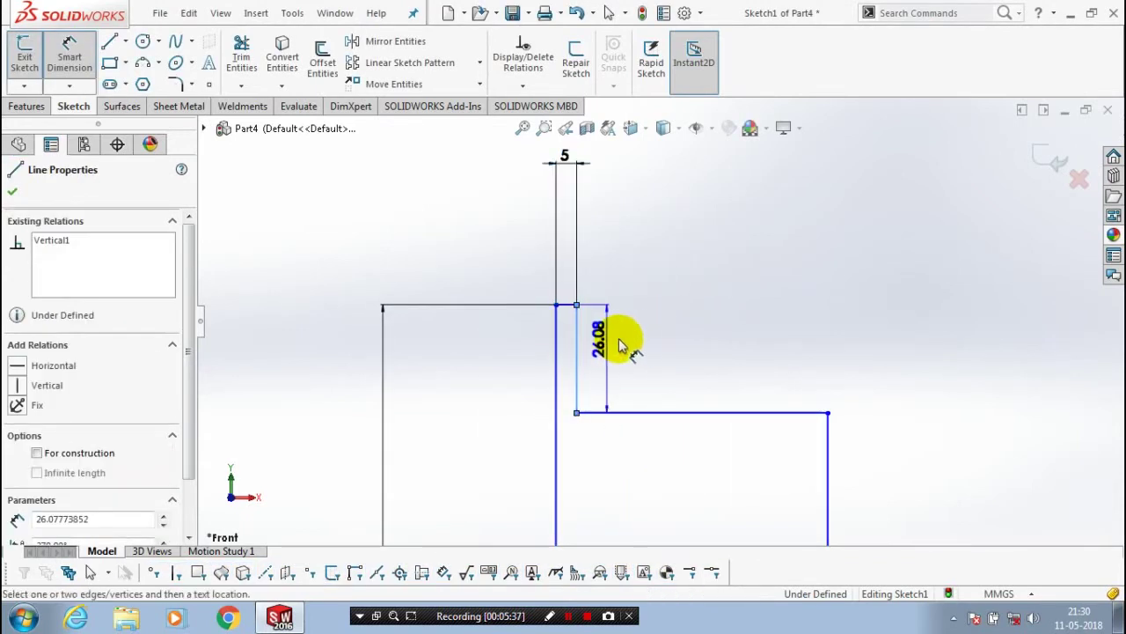
{"action": "left_click", "coordinate": [647, 352]}
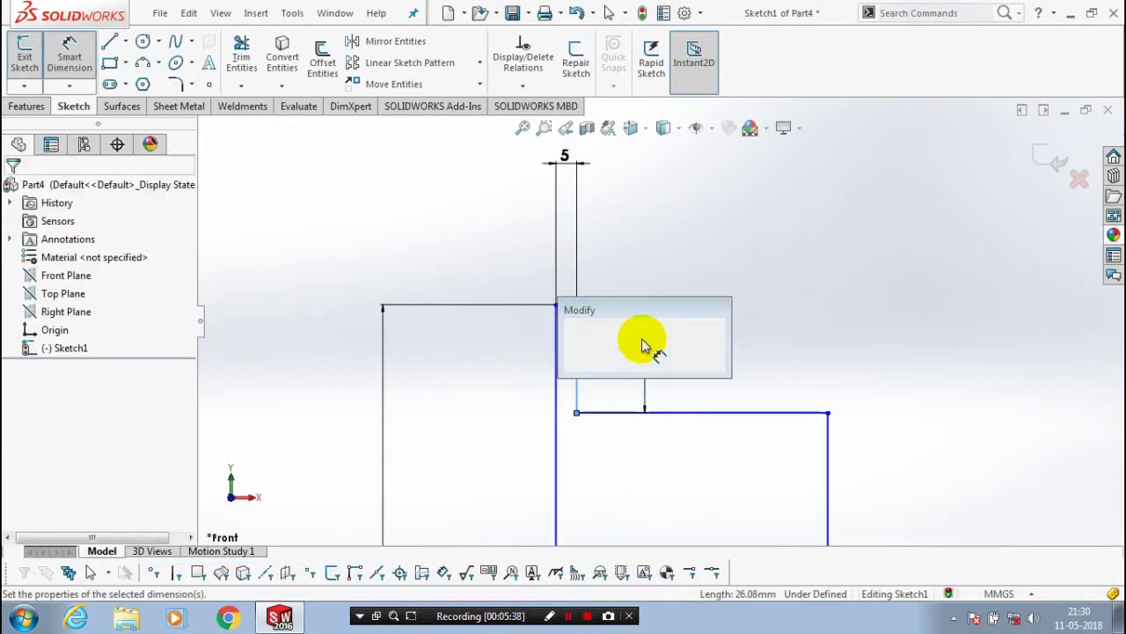
{"action": "type", "text": "25"}
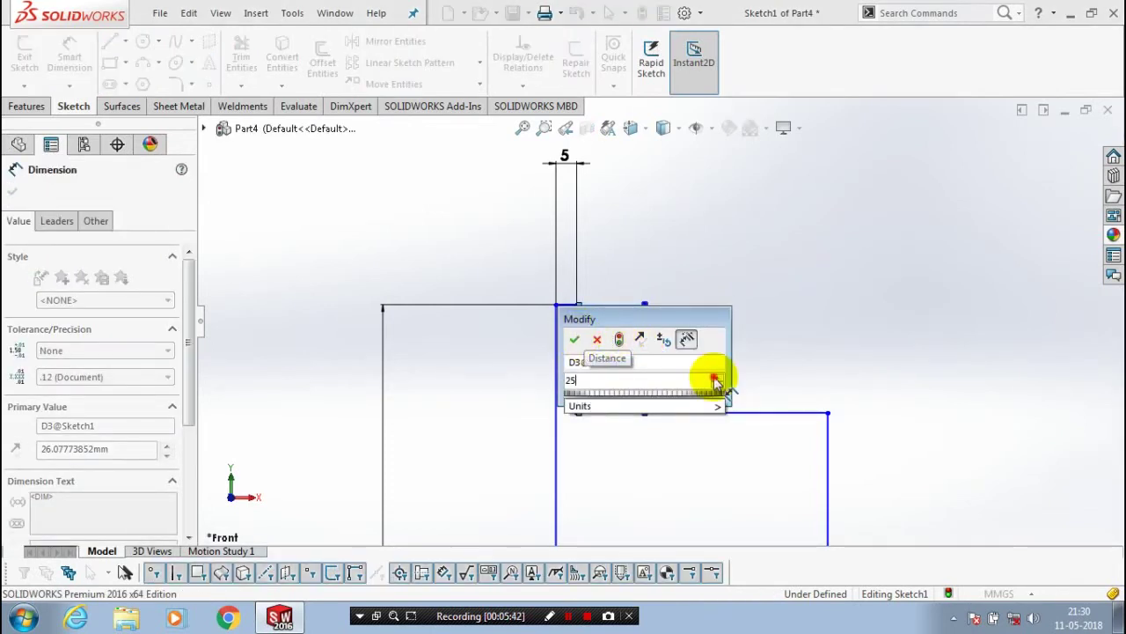
{"action": "key", "text": "Return"}
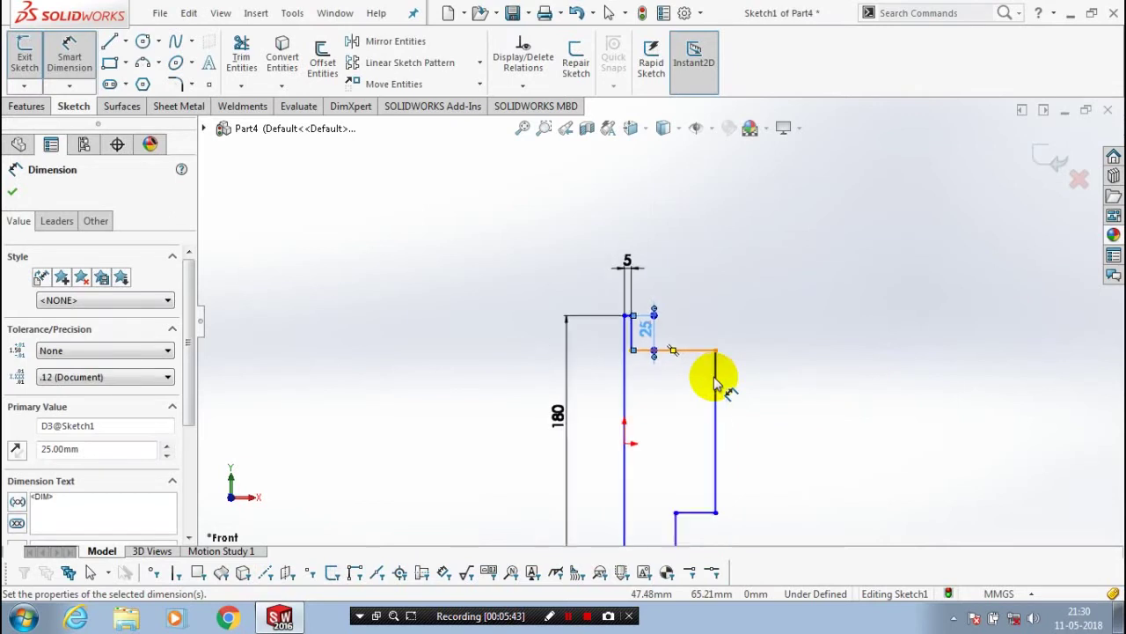
{"action": "scroll", "coordinate": [676, 489], "scroll_direction": "down", "scroll_amount": 3}
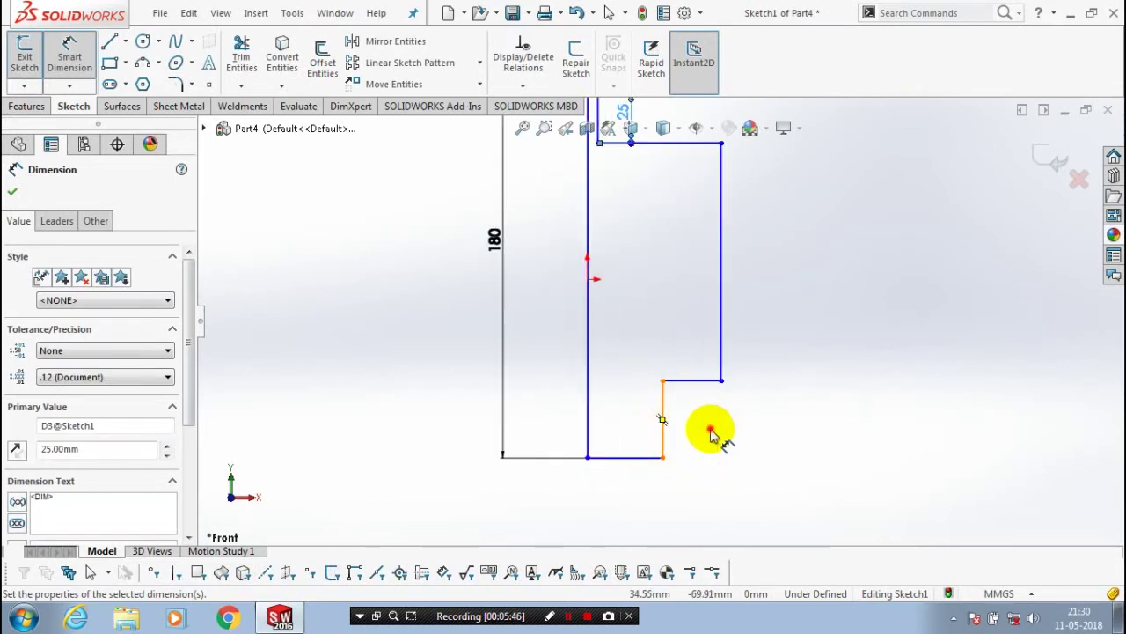
{"action": "left_click", "coordinate": [711, 432]}
{"action": "left_click", "coordinate": [732, 428]}
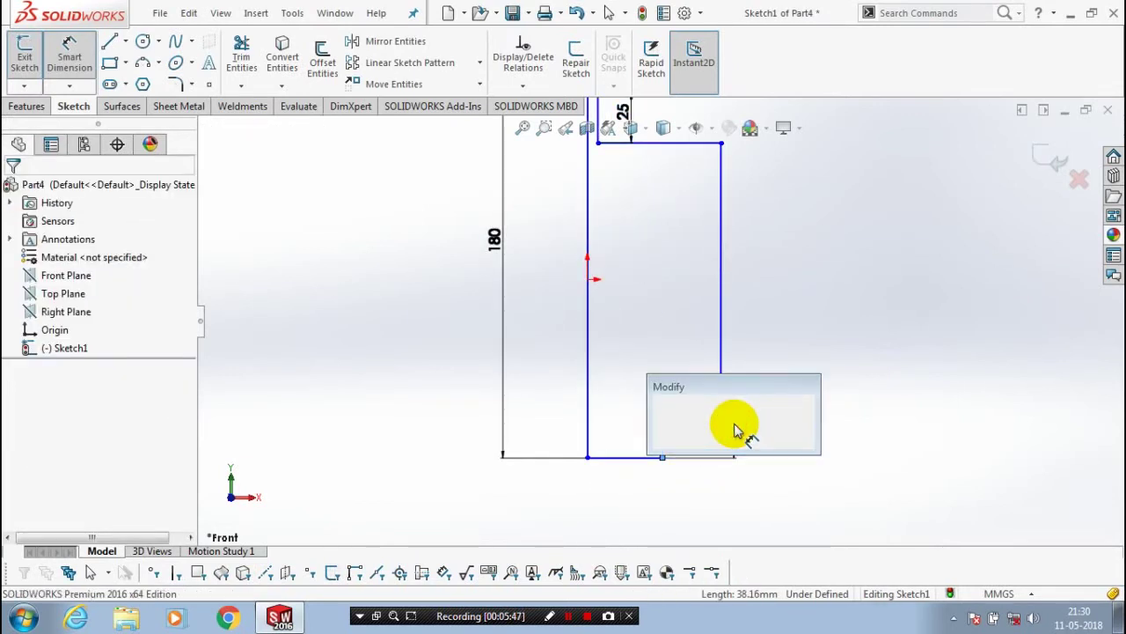
{"action": "type", "text": "2"}
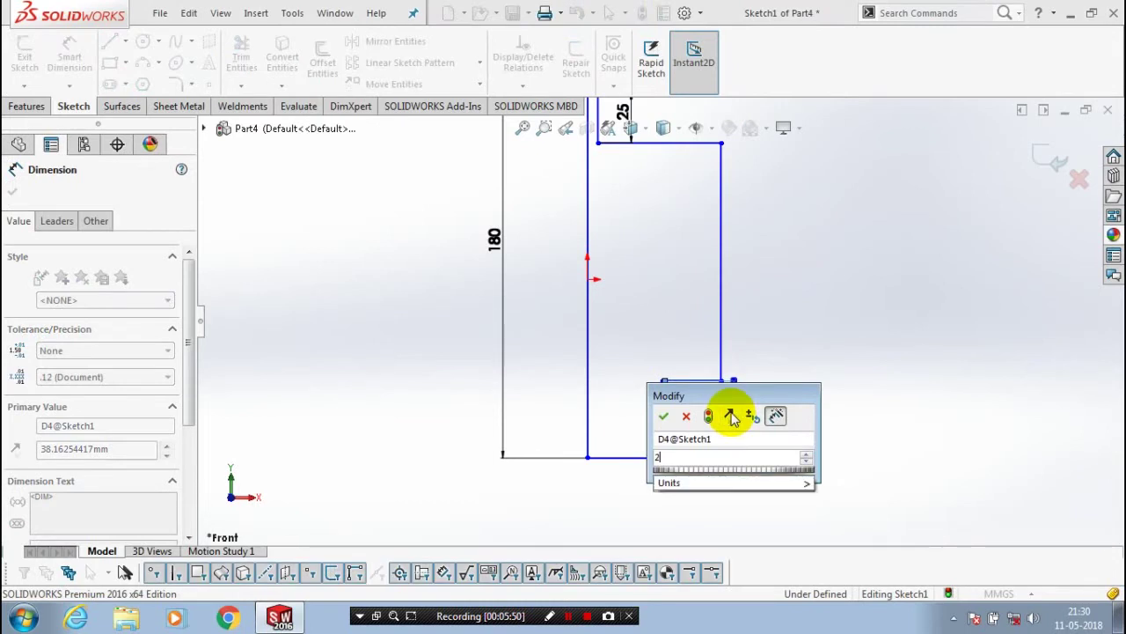
{"action": "type", "text": "5"}
{"action": "key", "text": "Return"}
Dimension the bottom edge to 5 mm.
{"action": "scroll", "coordinate": [805, 344], "scroll_direction": "up", "scroll_amount": 3}
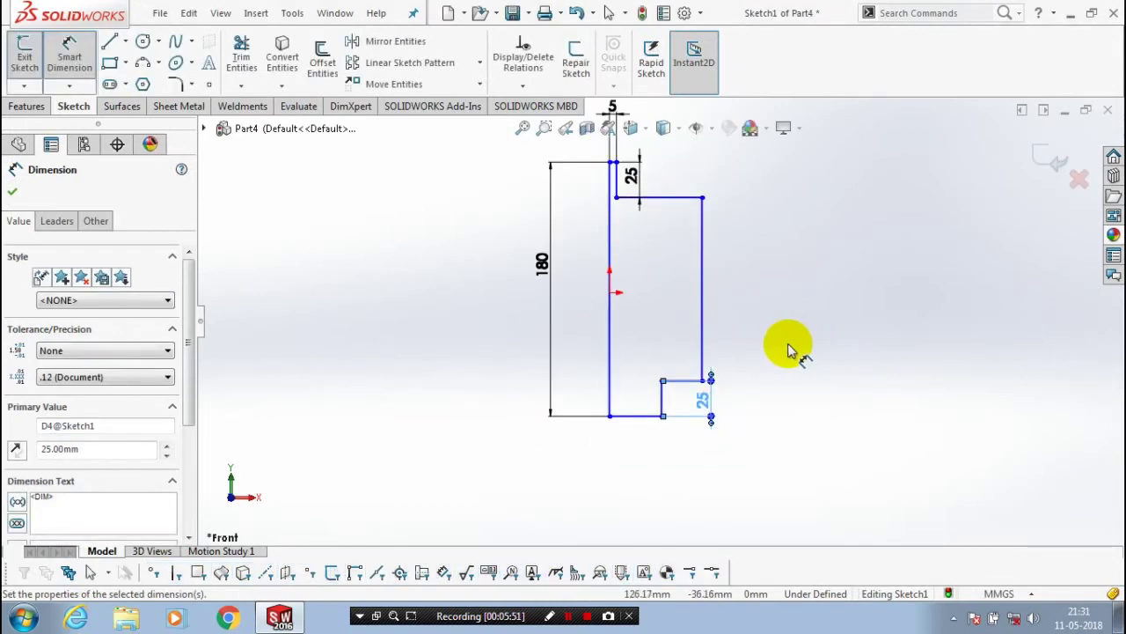
{"action": "scroll", "coordinate": [691, 282], "scroll_direction": "down", "scroll_amount": 2}
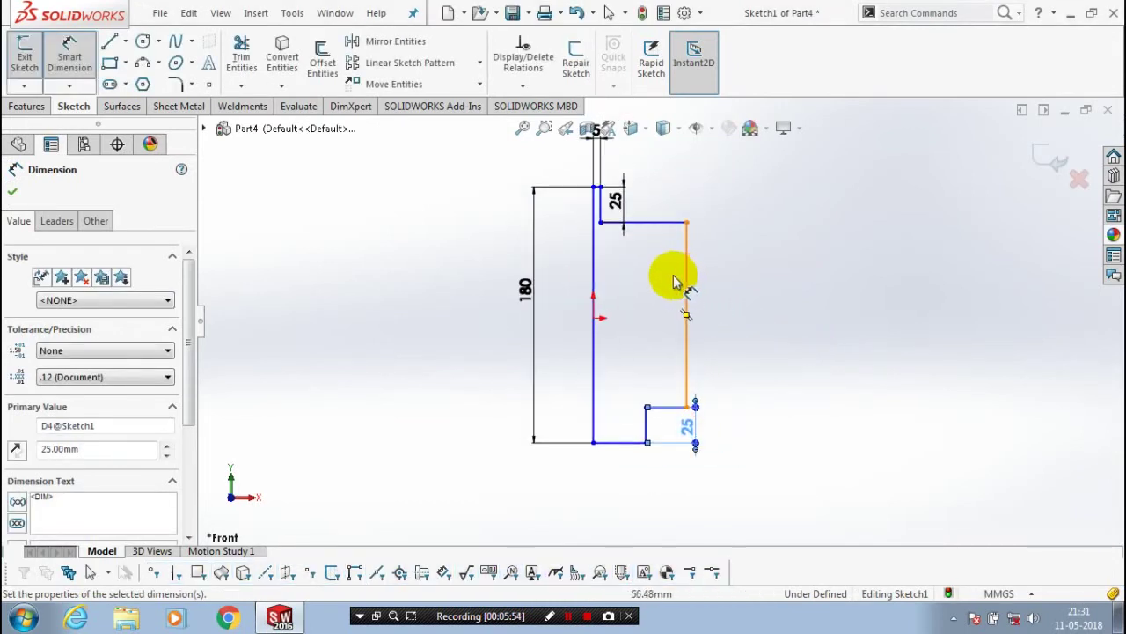
{"action": "left_click", "coordinate": [625, 444]}
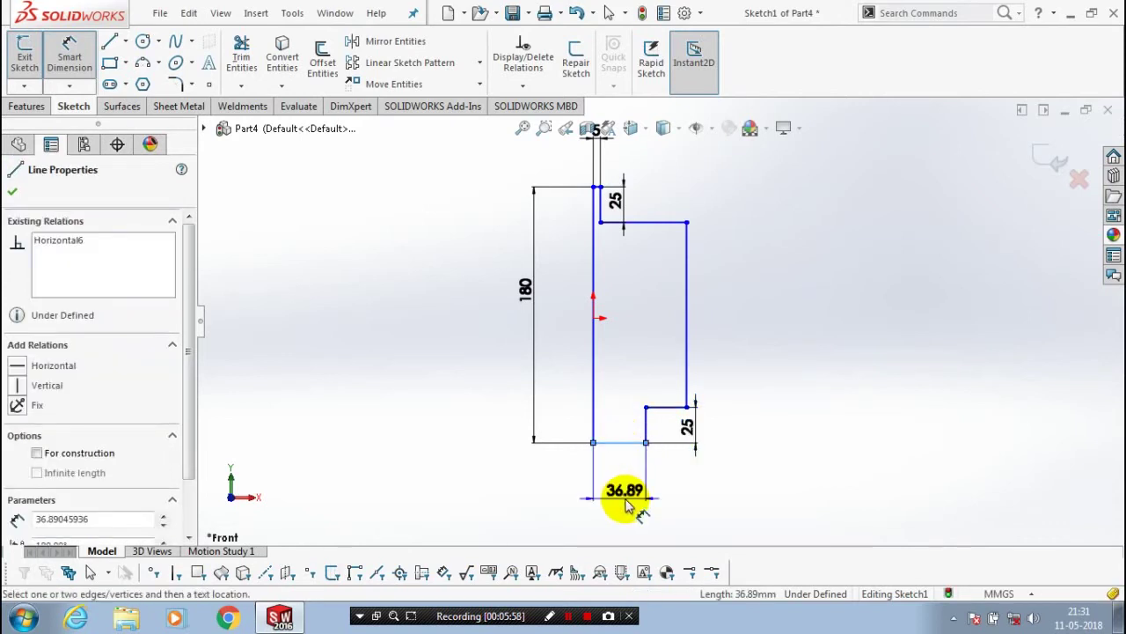
{"action": "left_click", "coordinate": [626, 505]}
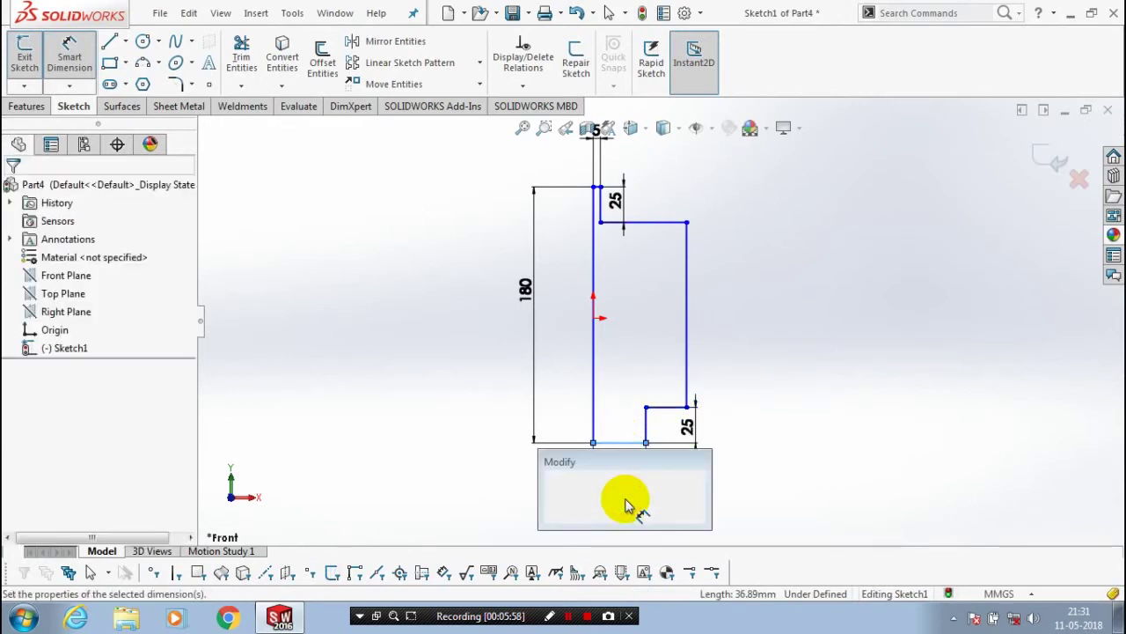
{"action": "type", "text": "5"}
{"action": "key", "text": "Return"}
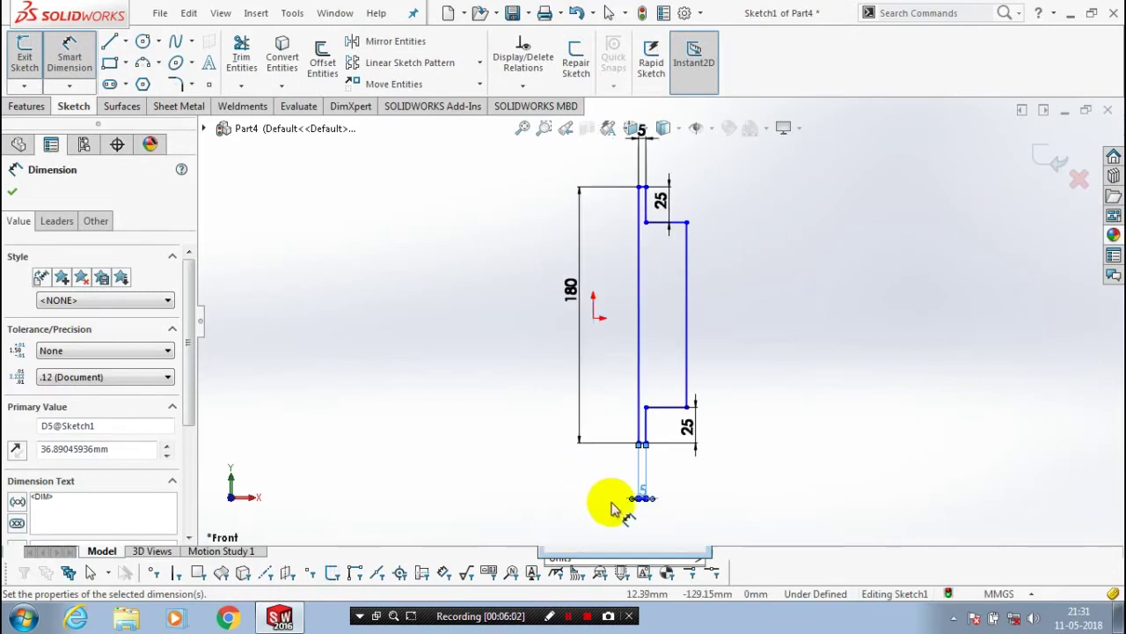
Set 9 mm spacing between the two long sides and fit the profile in view.
{"action": "scroll", "coordinate": [668, 427], "scroll_direction": "down", "scroll_amount": 3}
{"action": "scroll", "coordinate": [696, 364], "scroll_direction": "down", "scroll_amount": 2}
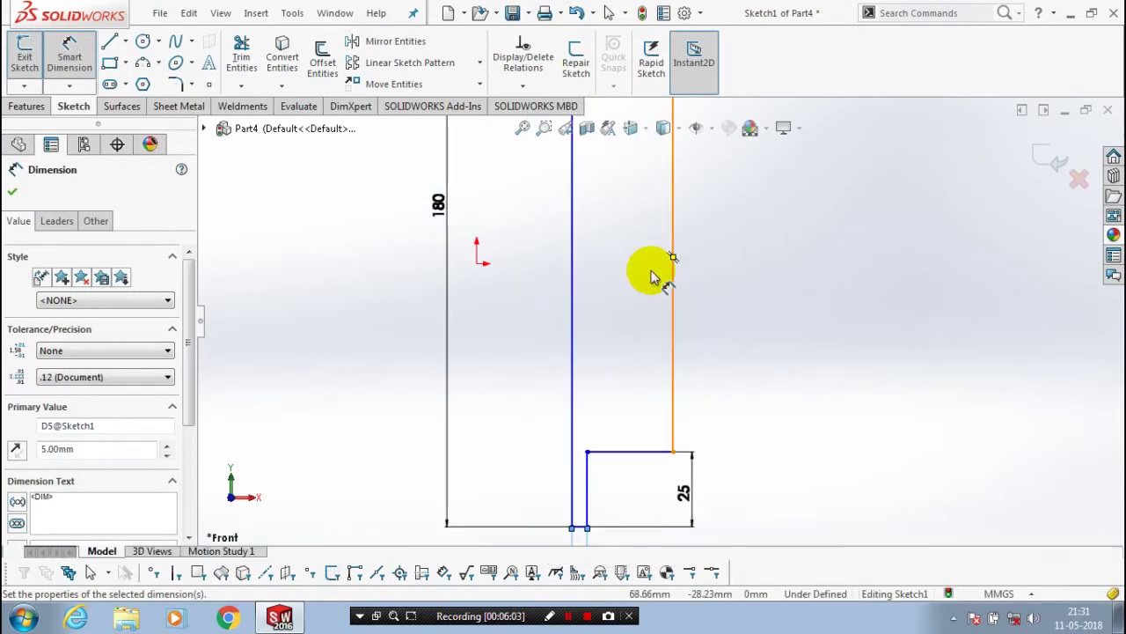
{"action": "scroll", "coordinate": [651, 278], "scroll_direction": "up", "scroll_amount": 3}
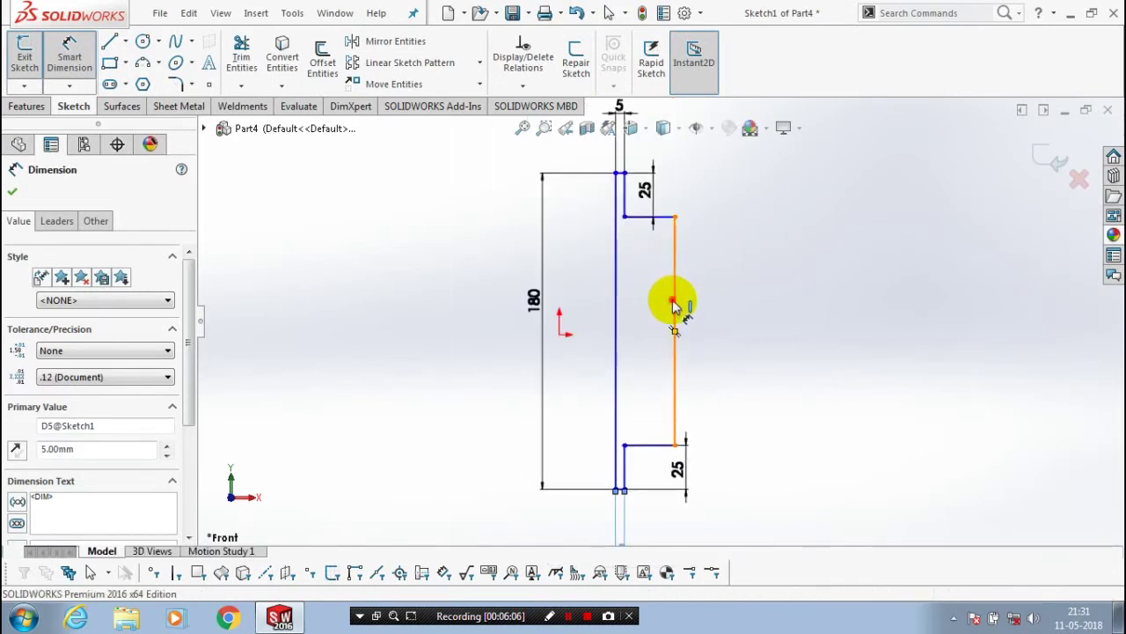
{"action": "left_click", "coordinate": [672, 299]}
{"action": "left_click", "coordinate": [619, 301]}
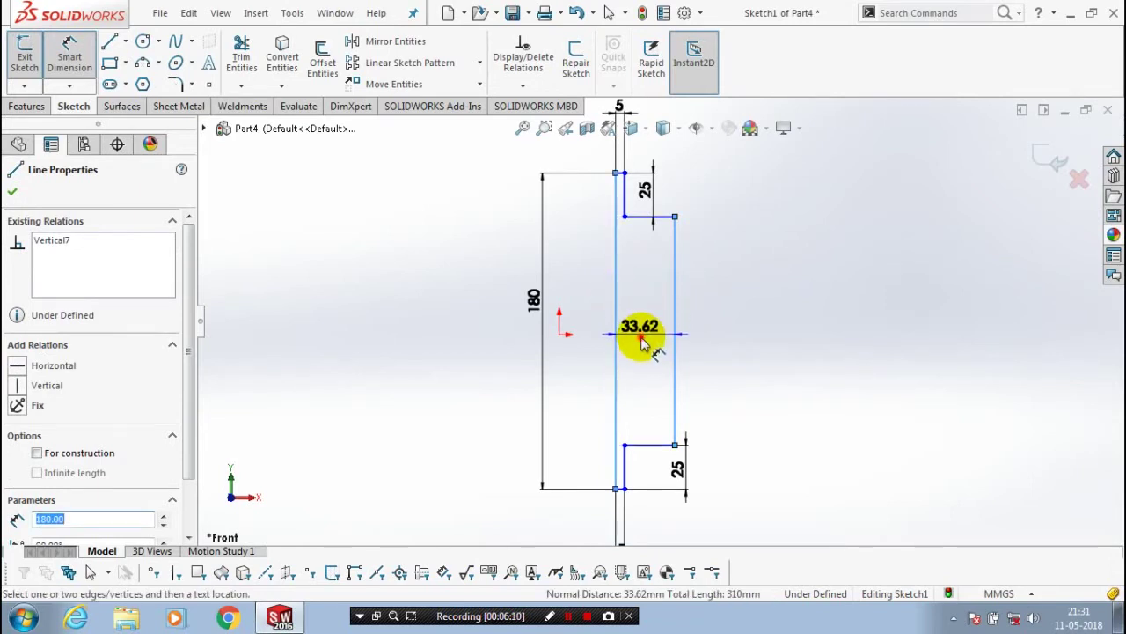
{"action": "left_click", "coordinate": [641, 336]}
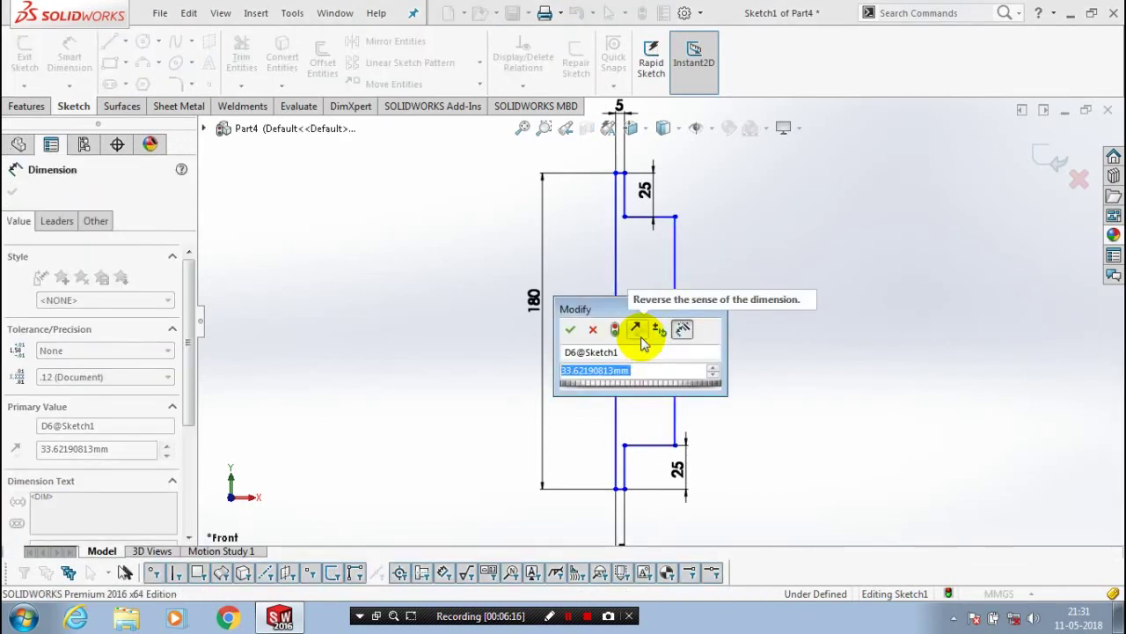
{"action": "type", "text": "9"}
{"action": "key", "text": "Return"}
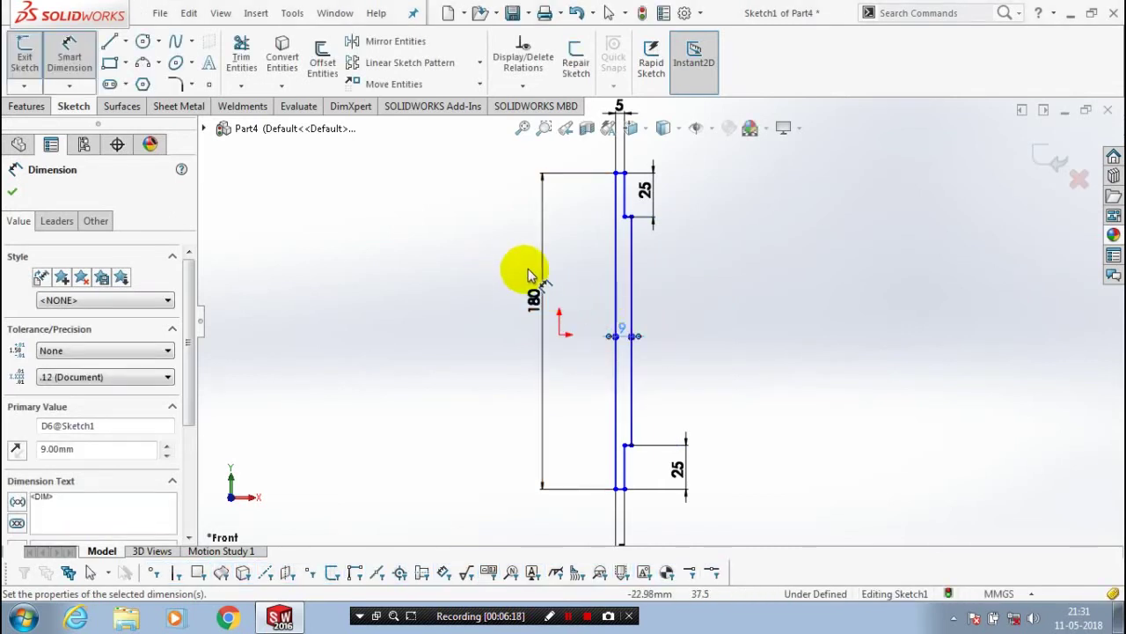
{"action": "scroll", "coordinate": [607, 255], "scroll_direction": "down", "scroll_amount": 4}
{"action": "scroll", "coordinate": [704, 264], "scroll_direction": "up", "scroll_amount": 2}
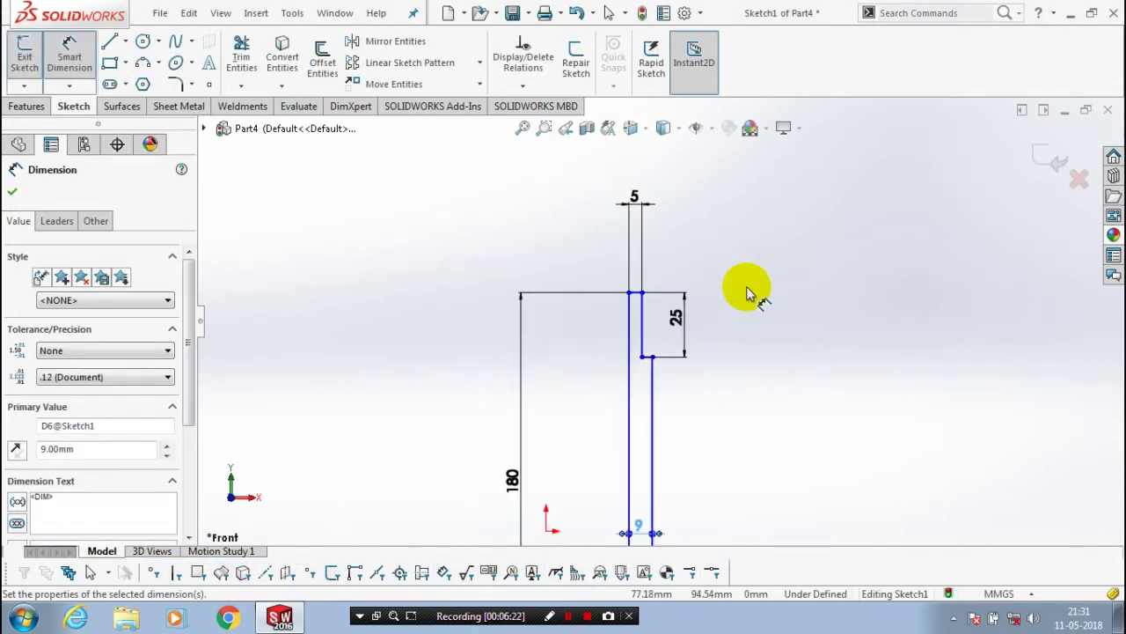
{"action": "scroll", "coordinate": [744, 293], "scroll_direction": "up", "scroll_amount": 1}
{"action": "scroll", "coordinate": [744, 295], "scroll_direction": "up", "scroll_amount": 1}
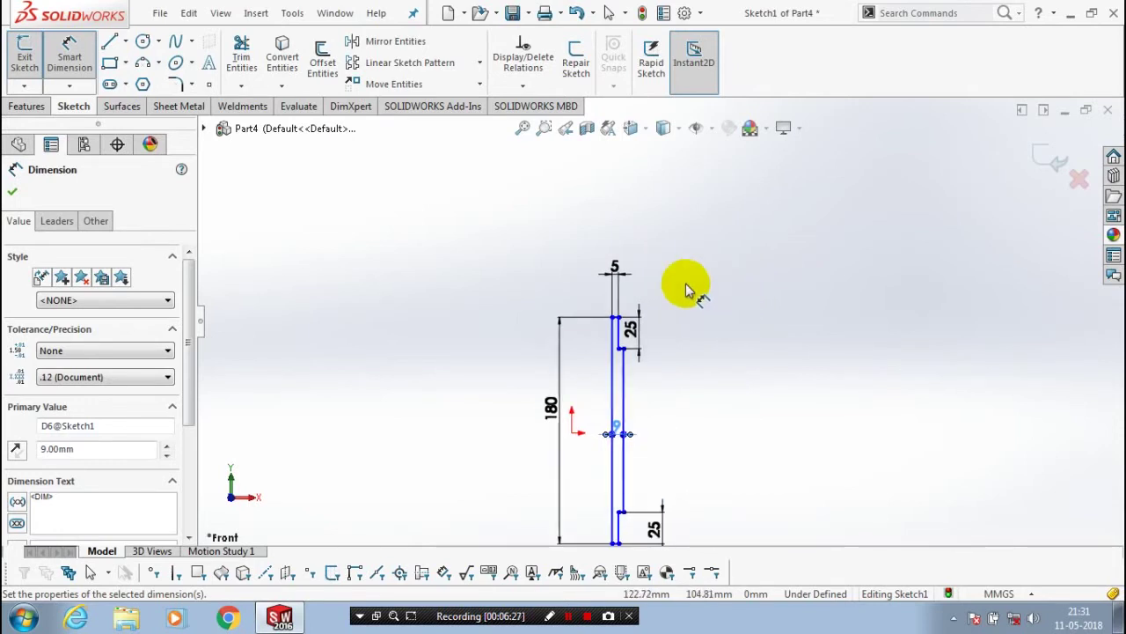
{"action": "scroll", "coordinate": [685, 284], "scroll_direction": "down", "scroll_amount": 1}
{"action": "scroll", "coordinate": [631, 387], "scroll_direction": "up", "scroll_amount": 2}
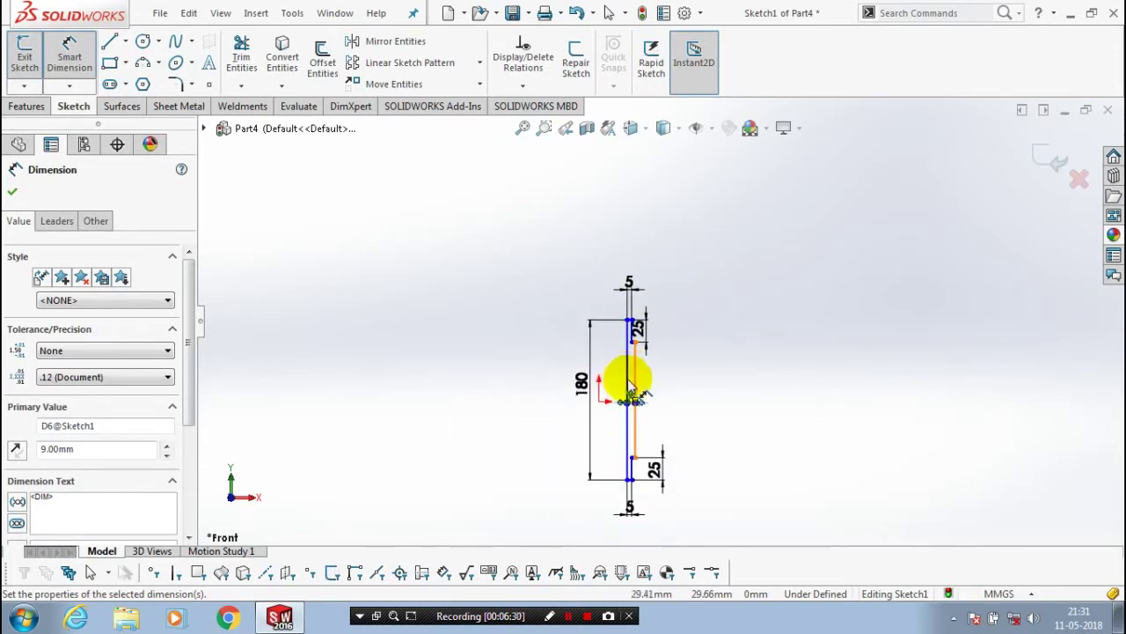
{"action": "scroll", "coordinate": [664, 415], "scroll_direction": "down", "scroll_amount": 2}
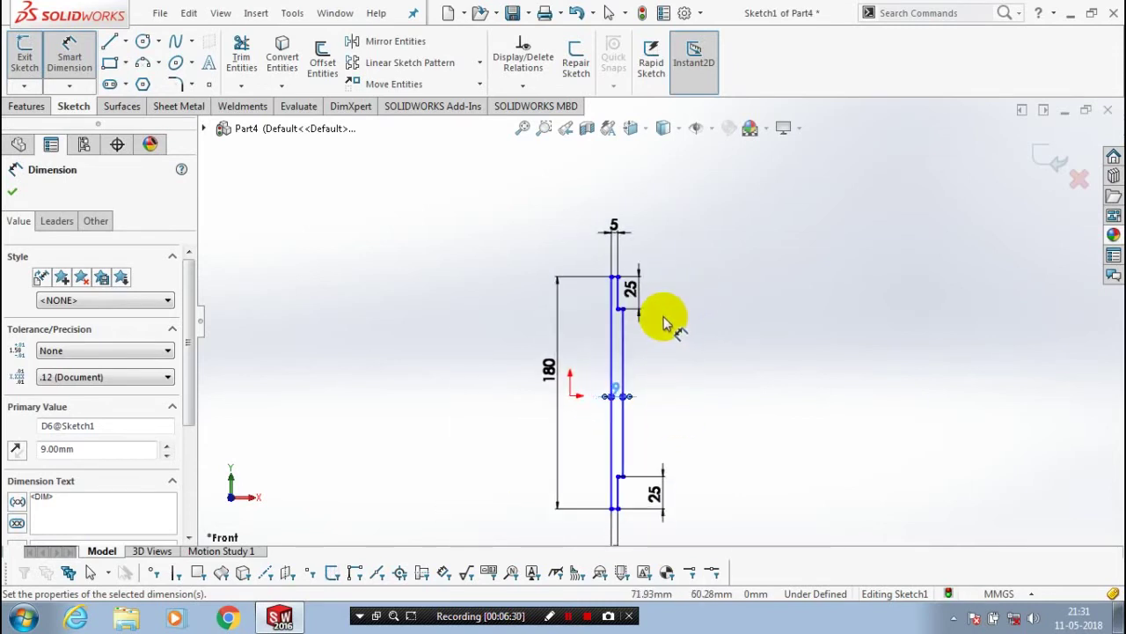
{"action": "scroll", "coordinate": [664, 316], "scroll_direction": "down", "scroll_amount": 2}
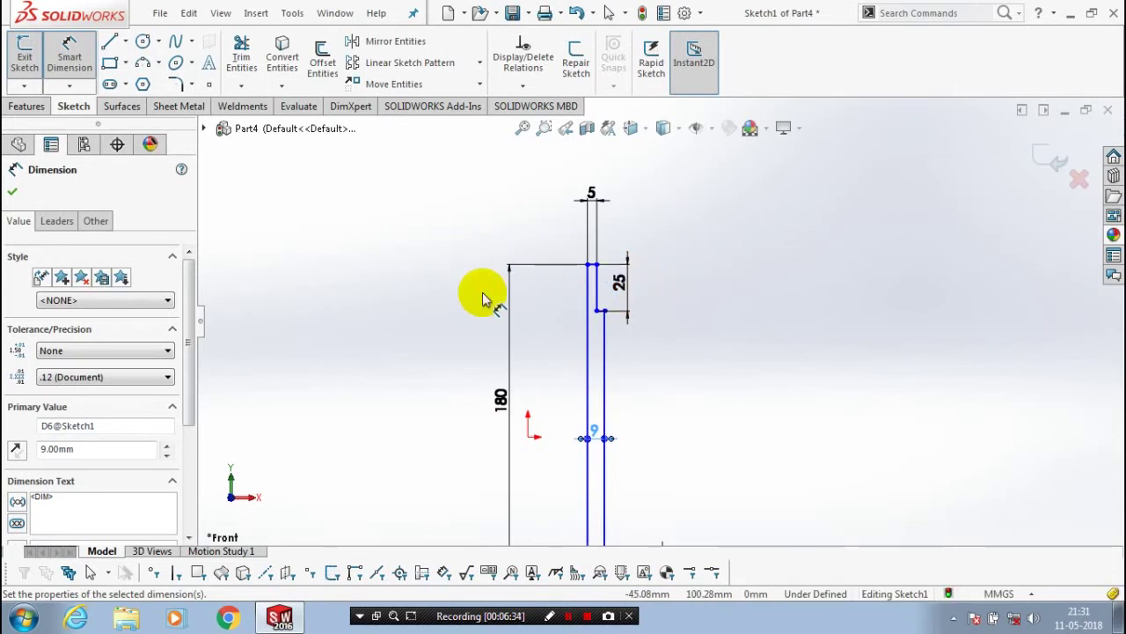
{"action": "key", "text": "f"}
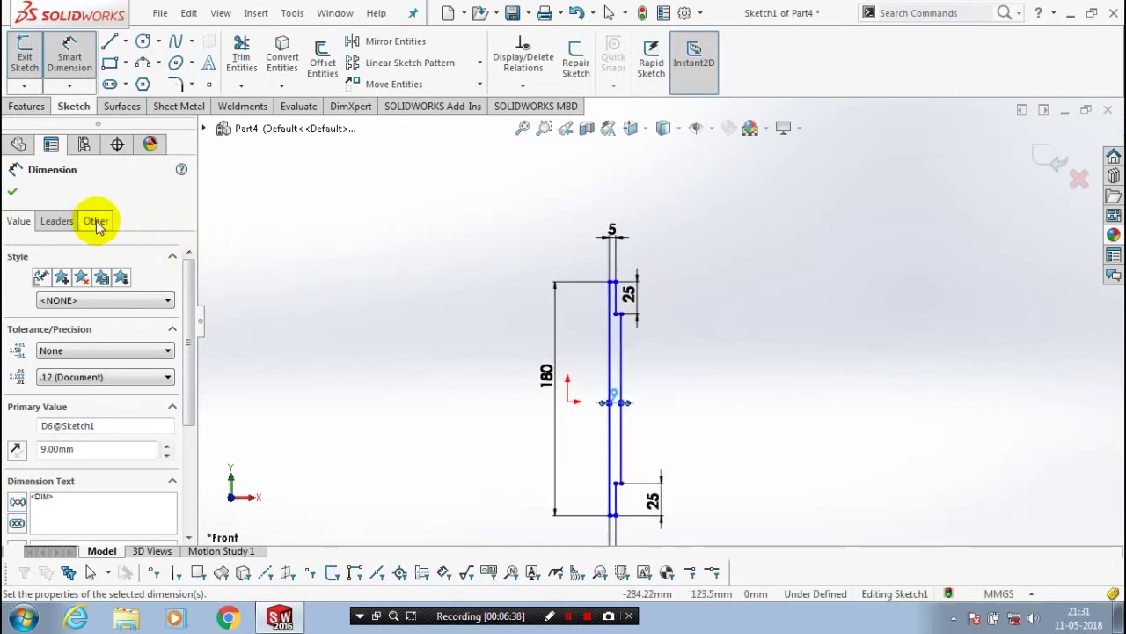
{"action": "left_click", "coordinate": [12, 191]}
{"action": "left_click", "coordinate": [276, 205]}
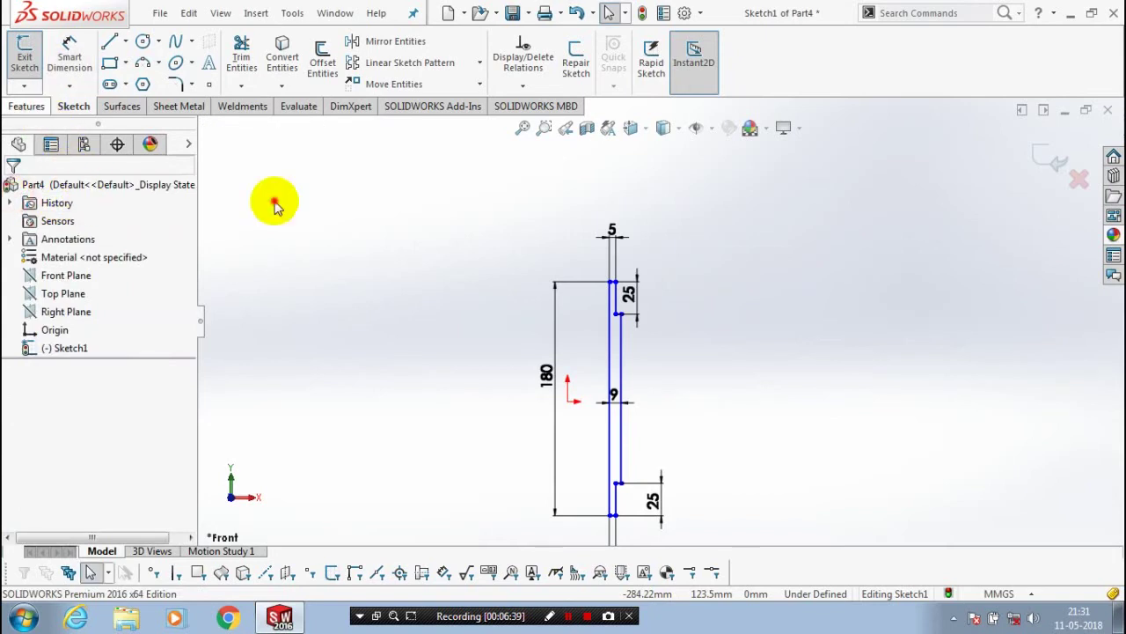
Exit the sketch and revolve it 360° about its long edge Line8 into a solid shaft.
{"action": "key", "text": "ctrl+b"}
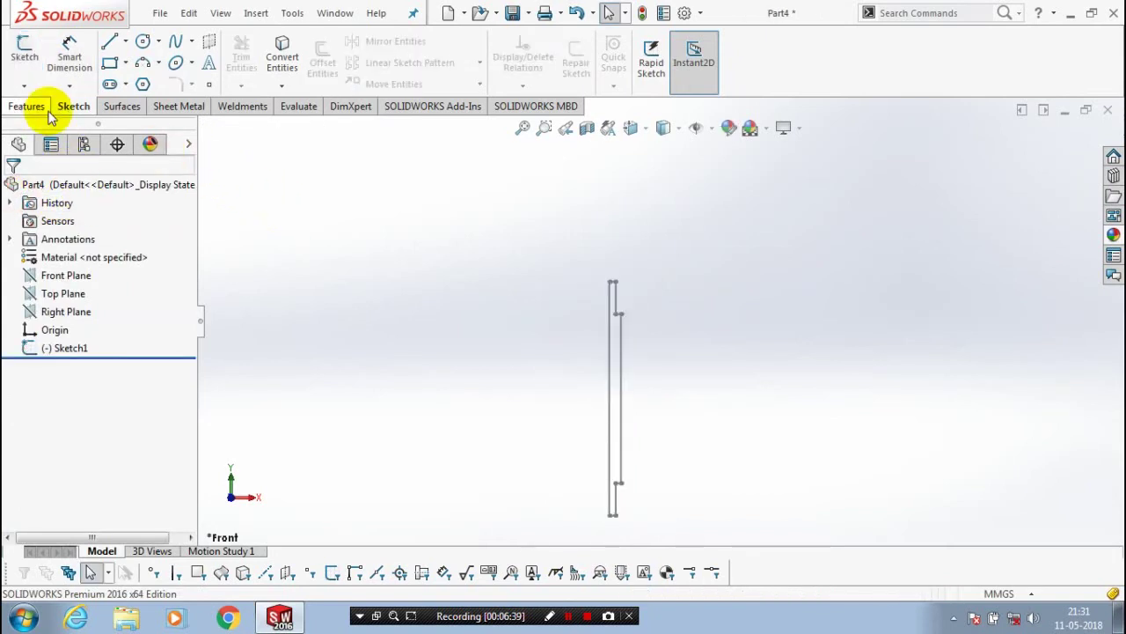
{"action": "left_click", "coordinate": [25, 106]}
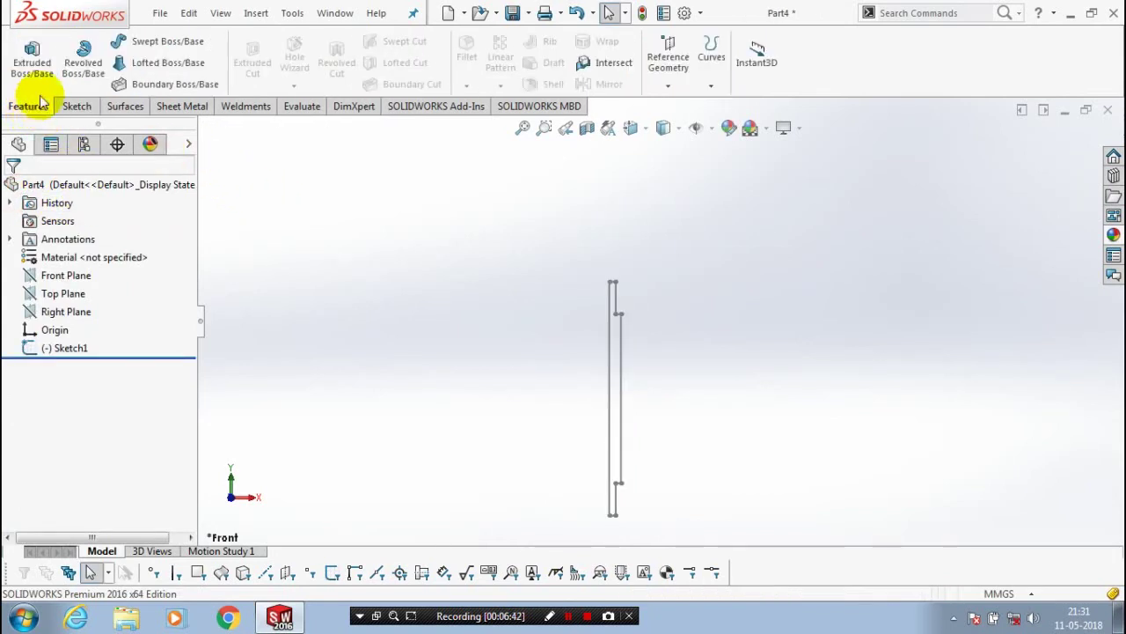
{"action": "left_click", "coordinate": [85, 66]}
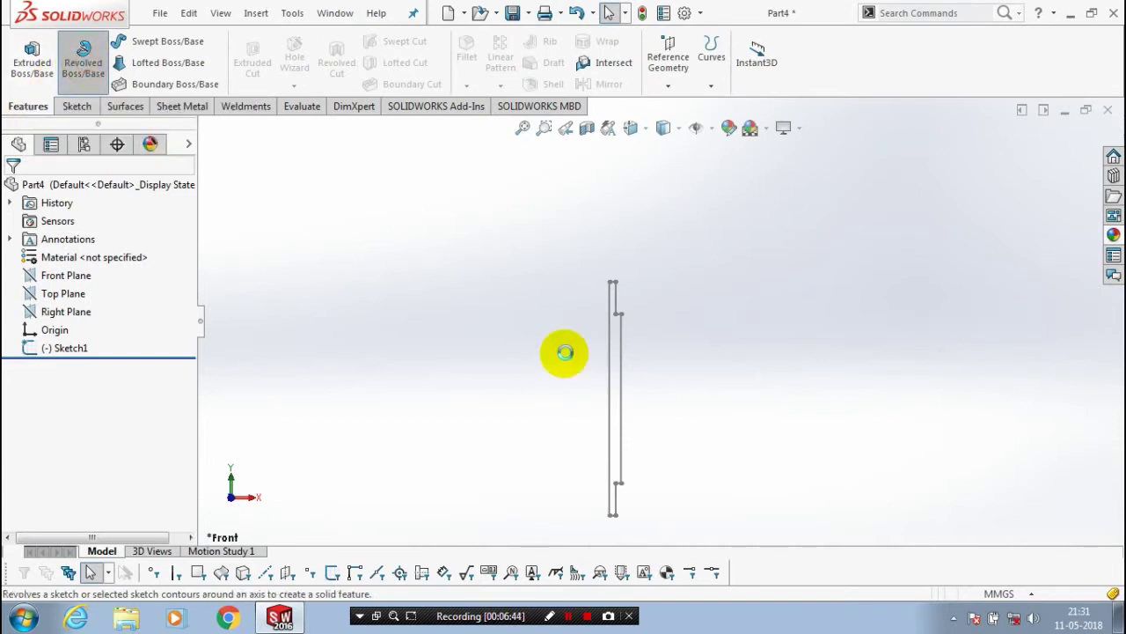
{"action": "left_click", "coordinate": [609, 357]}
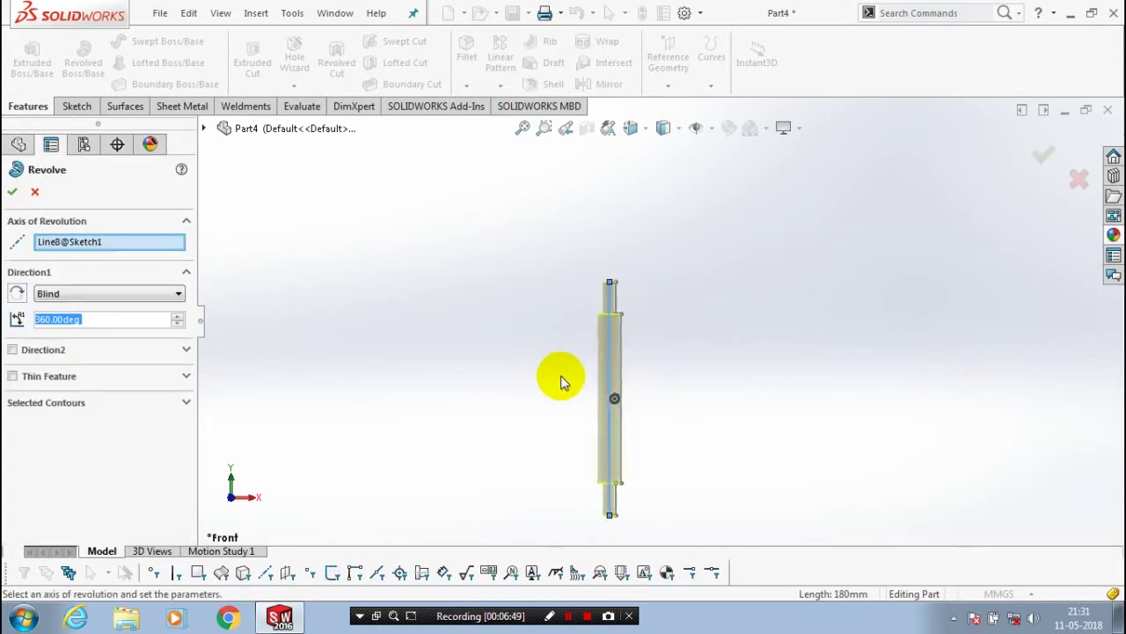
{"action": "left_click", "coordinate": [11, 192]}
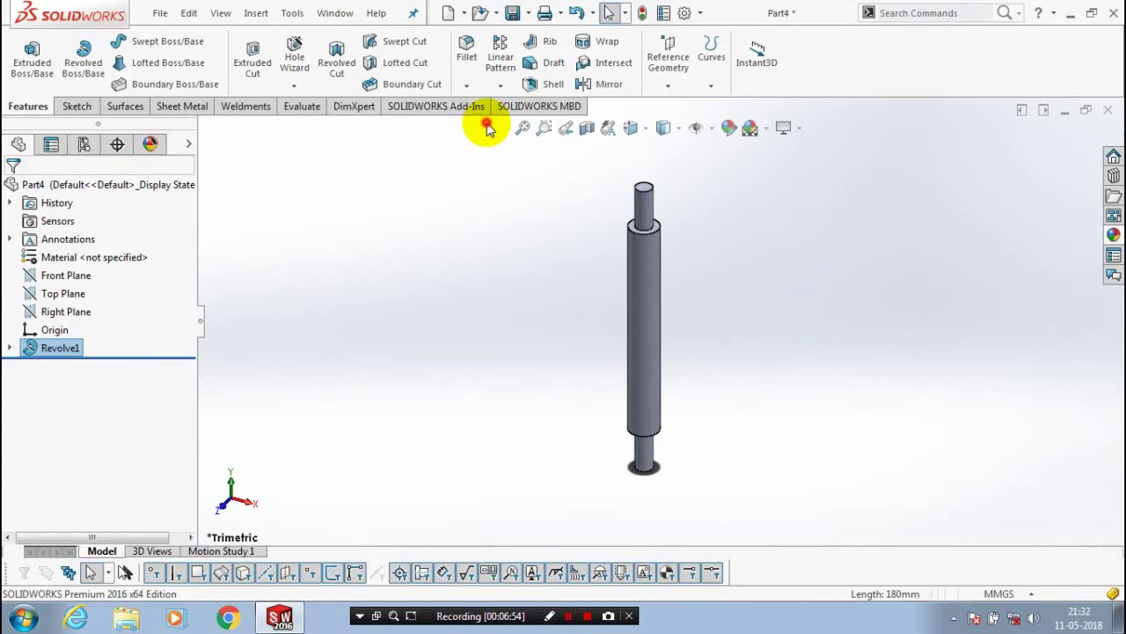
Add Fillet1 with a 5 mm radius on the upper and lower shoulder edges.
{"action": "left_click", "coordinate": [466, 85]}
{"action": "left_click", "coordinate": [479, 103]}
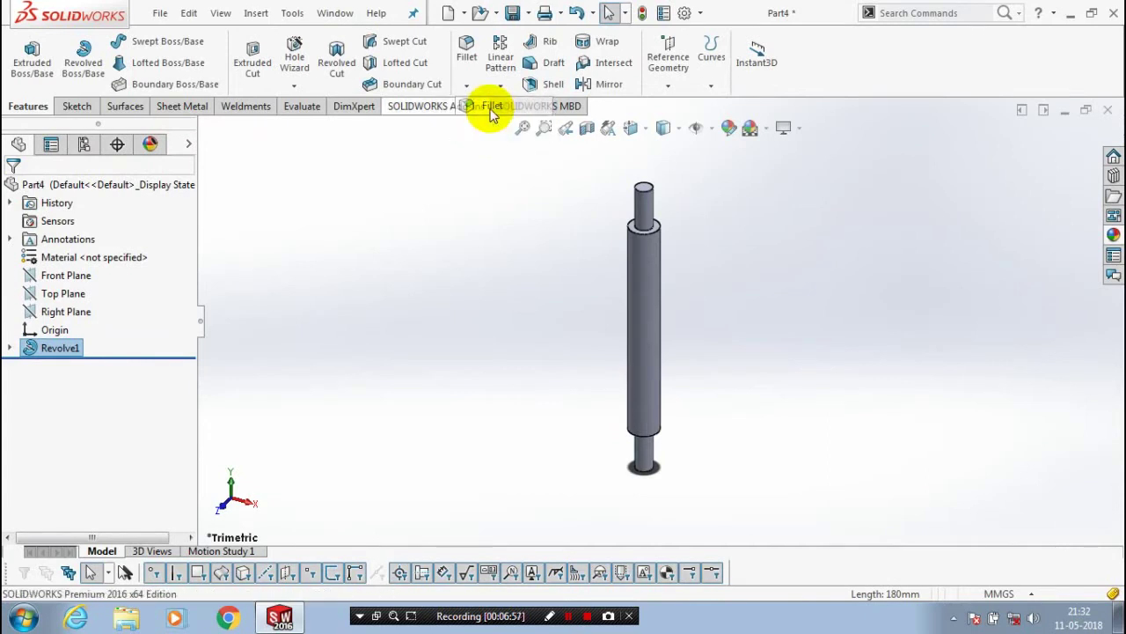
{"action": "scroll", "coordinate": [656, 238], "scroll_direction": "down", "scroll_amount": 2}
{"action": "left_click", "coordinate": [666, 244]}
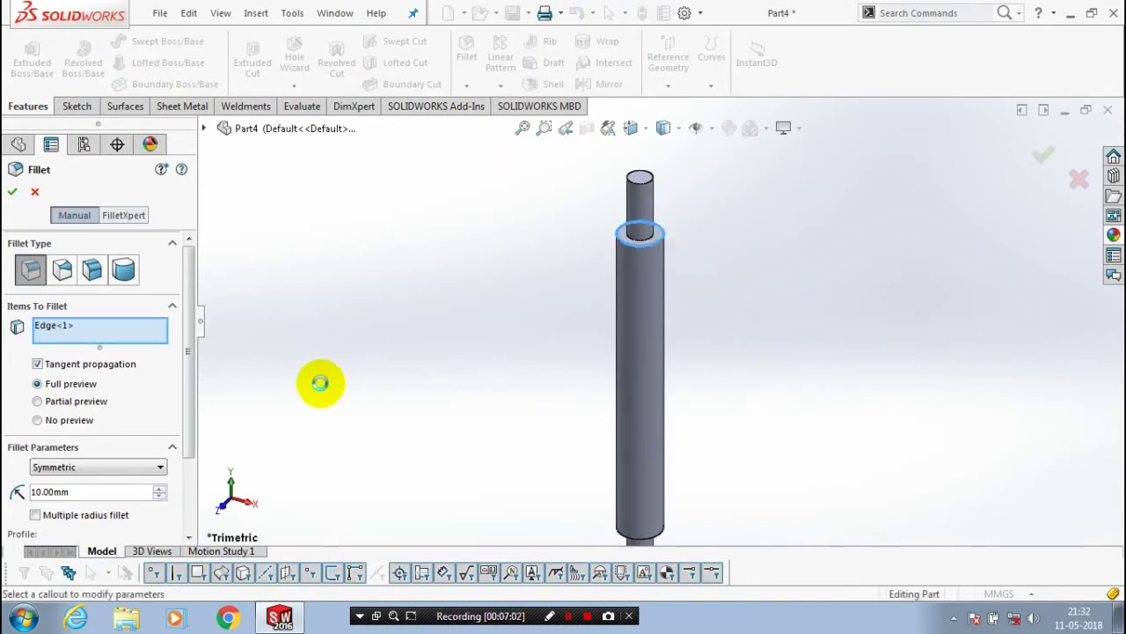
{"action": "left_click", "coordinate": [97, 491]}
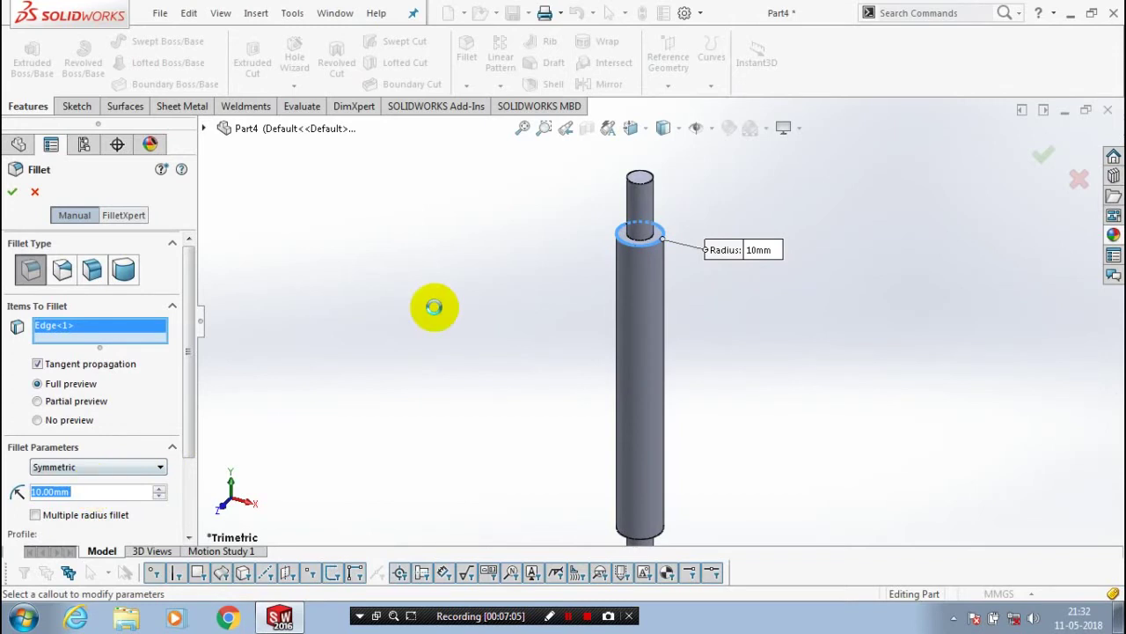
{"action": "type", "text": "5"}
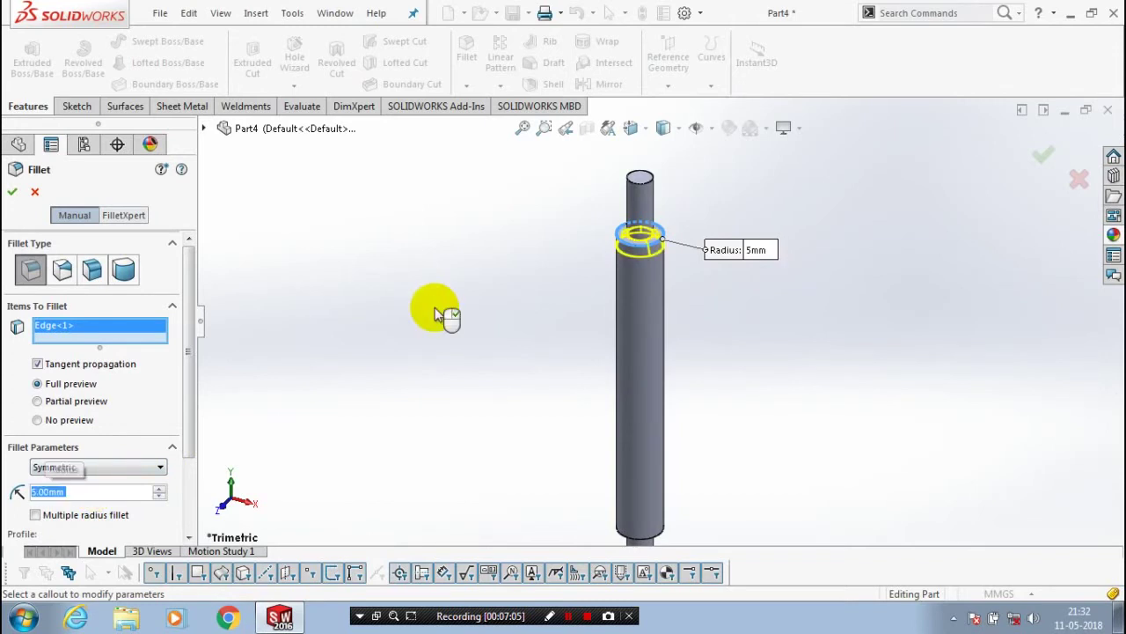
{"action": "key", "text": "Return"}
{"action": "scroll", "coordinate": [583, 390], "scroll_direction": "up", "scroll_amount": 2}
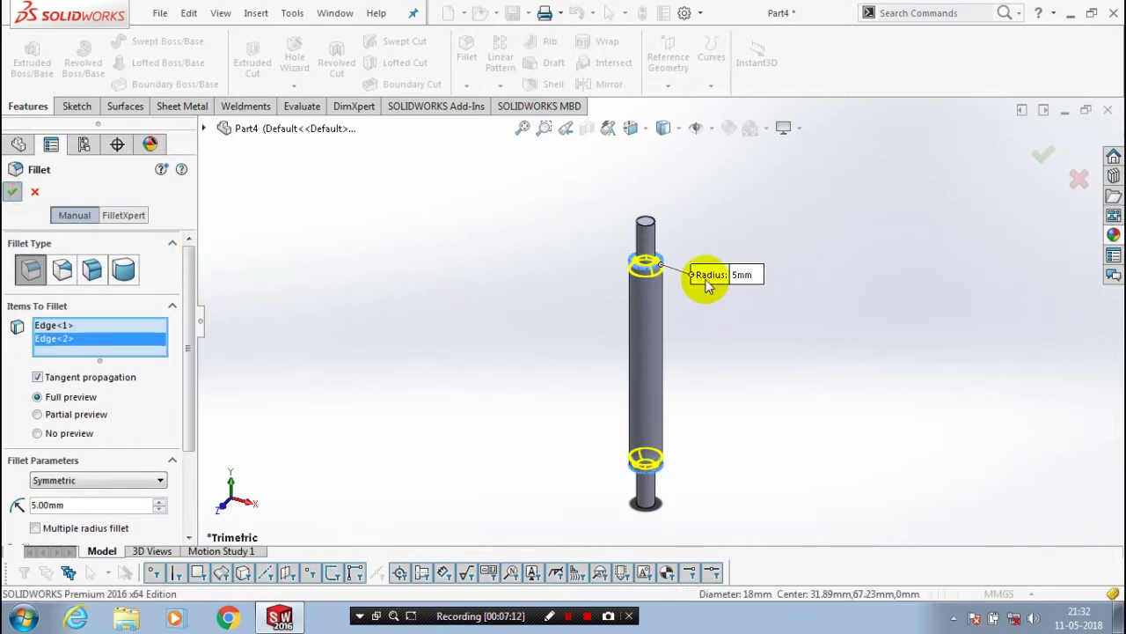
{"action": "key", "text": "Return"}
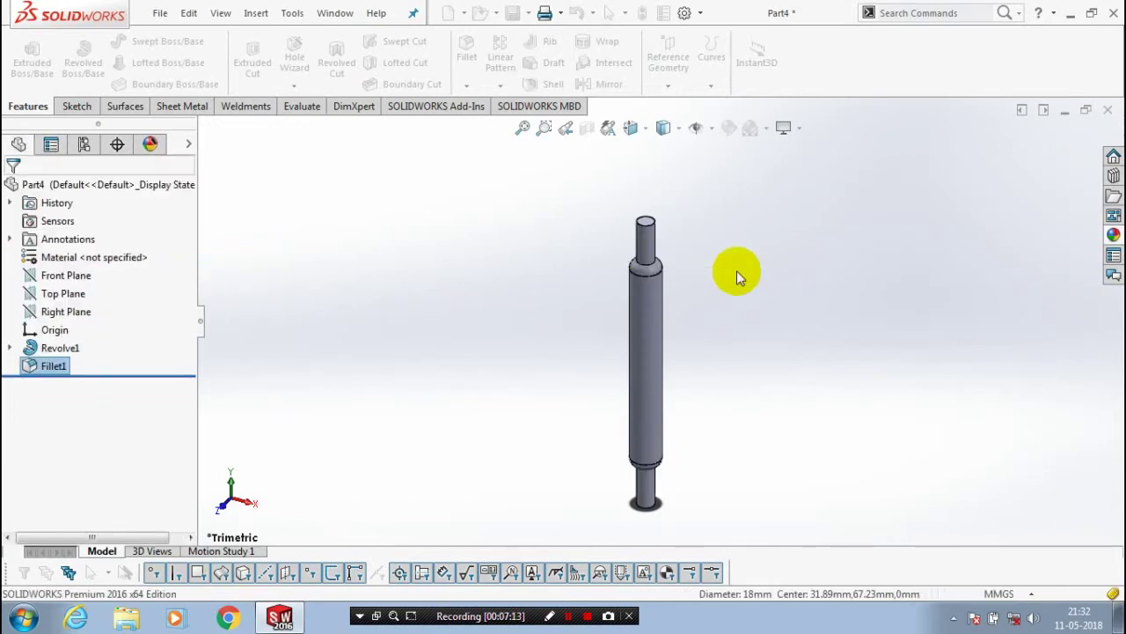
Find the Dome command through the command search and pick the top end face.
{"action": "left_click", "coordinate": [924, 13]}
{"action": "type", "text": "d"}
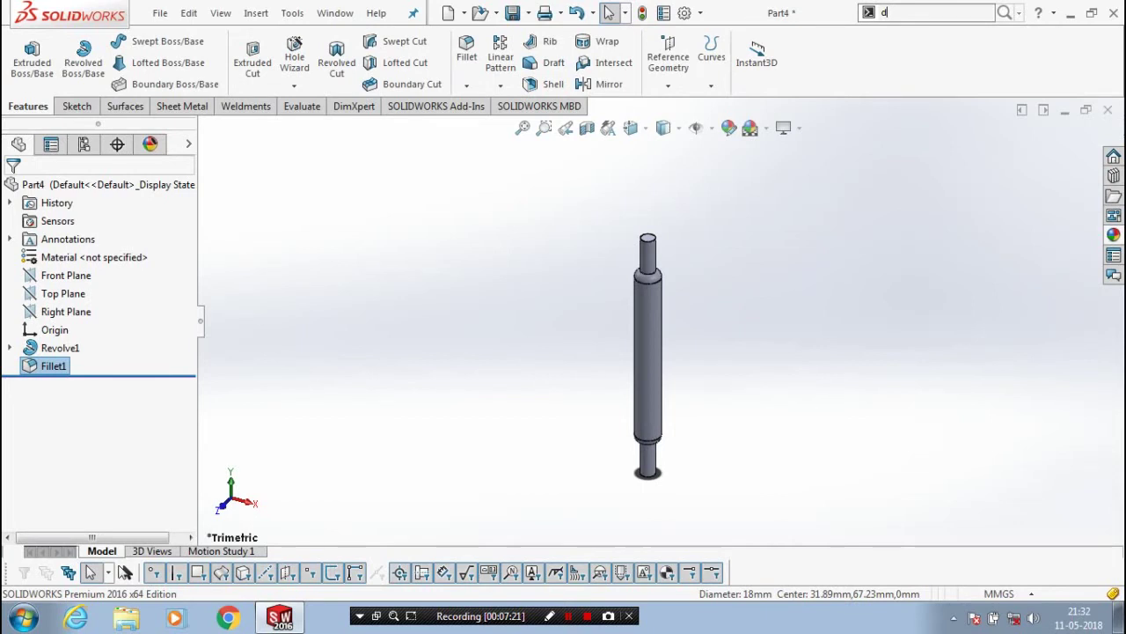
{"action": "type", "text": "om"}
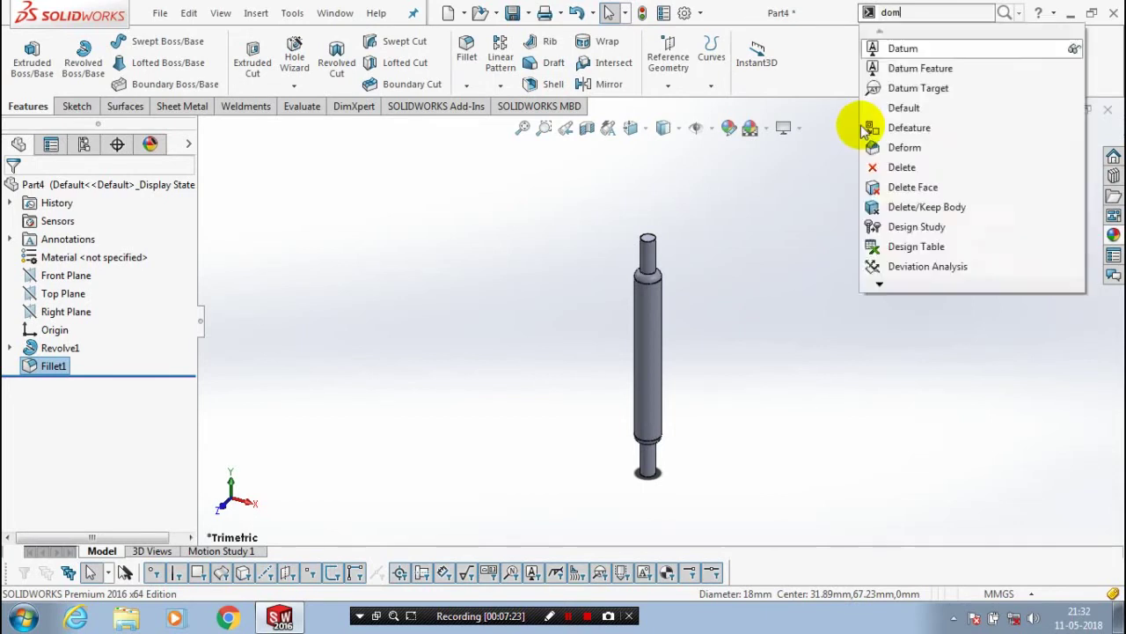
{"action": "left_click", "coordinate": [898, 14]}
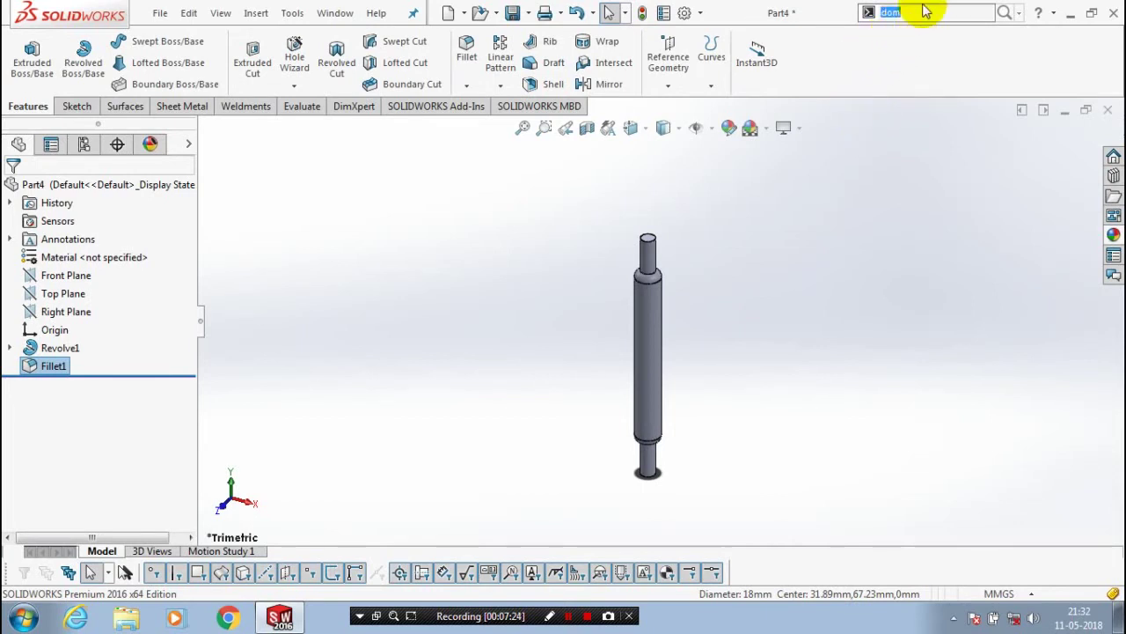
{"action": "key", "text": "BackSpace"}
{"action": "type", "text": "d"}
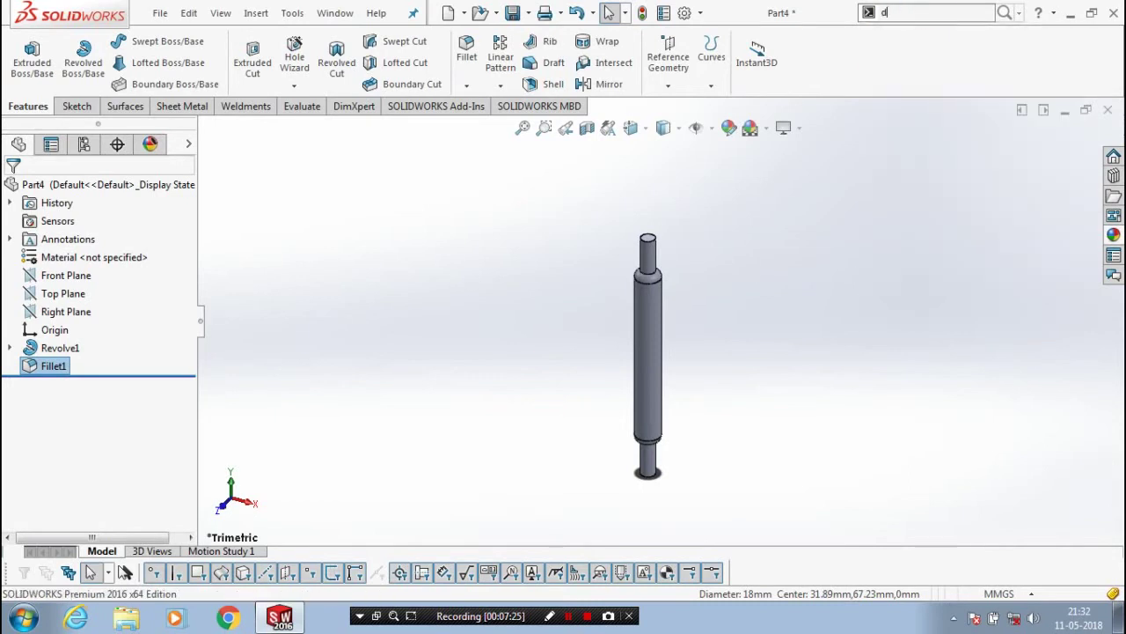
{"action": "type", "text": "o"}
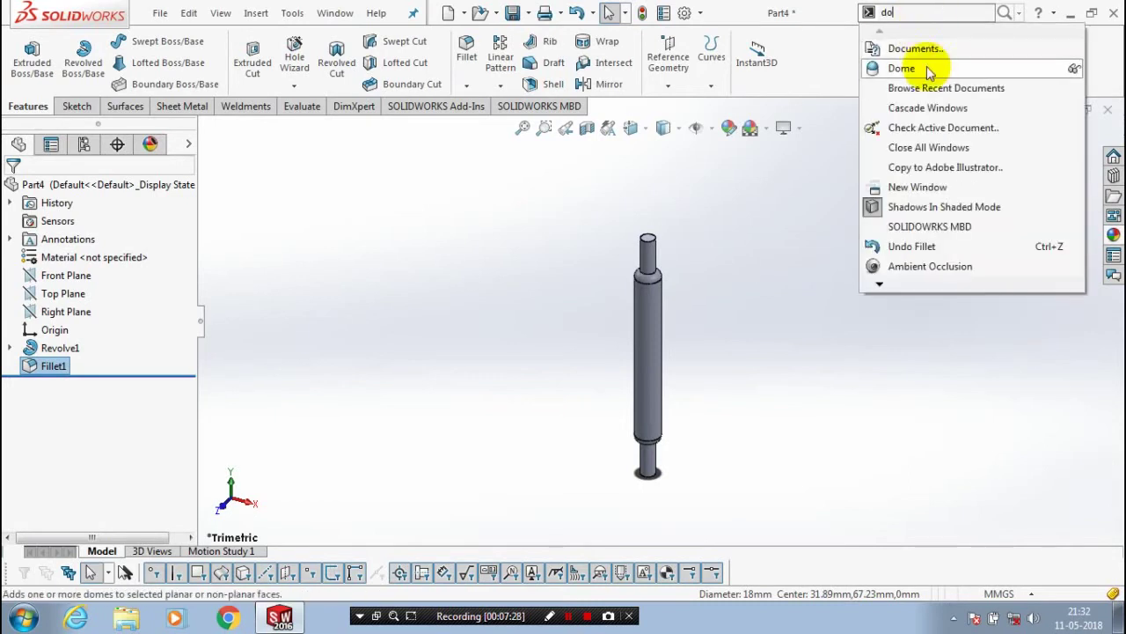
{"action": "left_click", "coordinate": [779, 301]}
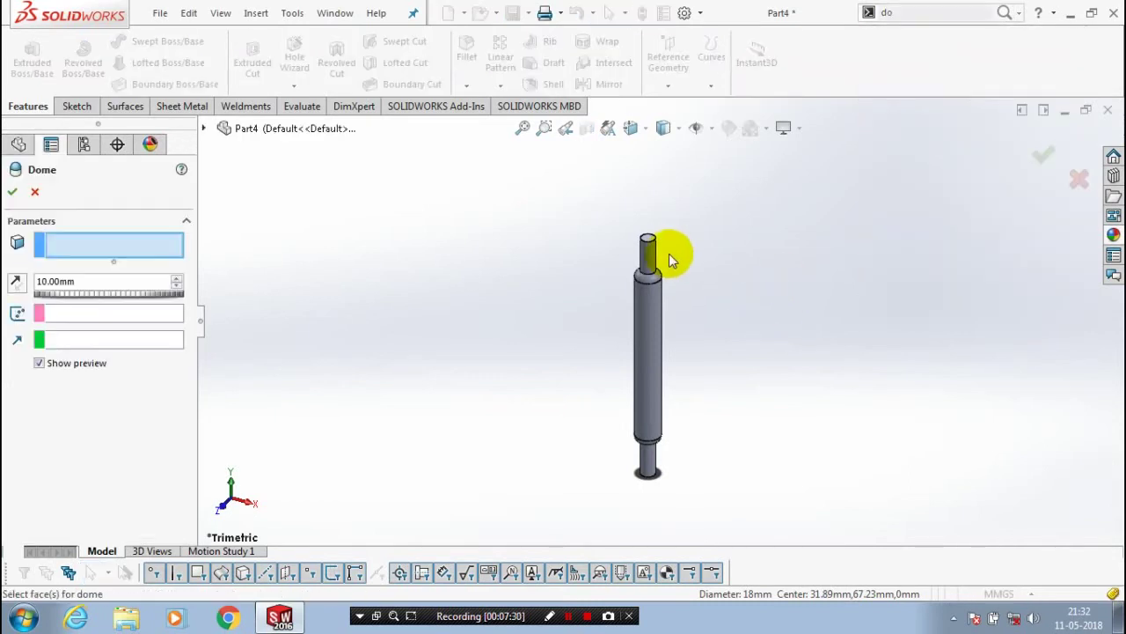
{"action": "scroll", "coordinate": [658, 226], "scroll_direction": "down", "scroll_amount": 2}
{"action": "scroll", "coordinate": [644, 341], "scroll_direction": "down", "scroll_amount": 2}
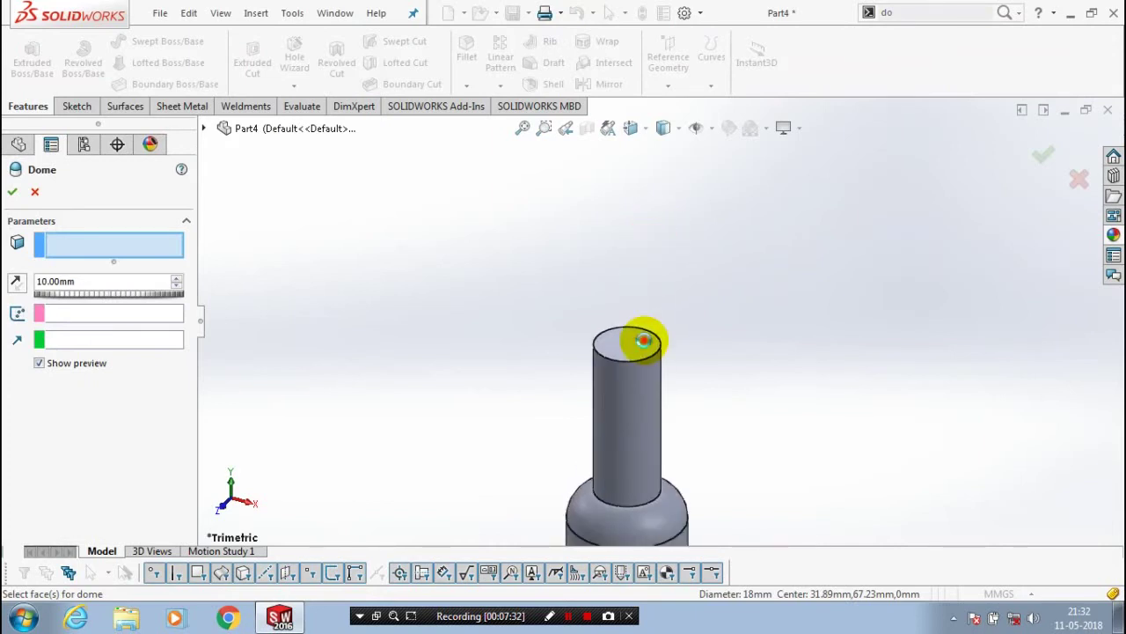
{"action": "left_click", "coordinate": [644, 340]}
Add the lower end face as well, then remove it again from the first dome's faces.
{"action": "scroll", "coordinate": [700, 330], "scroll_direction": "up", "scroll_amount": 2}
{"action": "scroll", "coordinate": [699, 330], "scroll_direction": "up", "scroll_amount": 2}
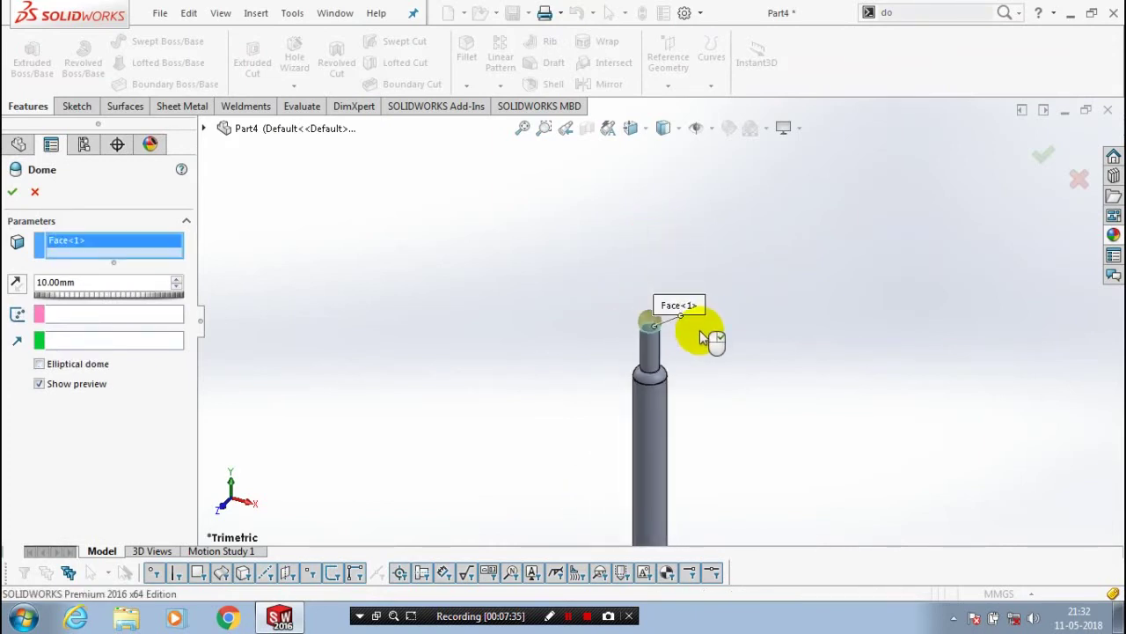
{"action": "scroll", "coordinate": [700, 330], "scroll_direction": "up", "scroll_amount": 2}
{"action": "mouse_move", "coordinate": [700, 364]}
{"action": "middle_mouse_down"}
{"action": "mouse_move", "coordinate": [597, 247]}
{"action": "mouse_move", "coordinate": [596, 220]}
{"action": "middle_mouse_up"}
{"action": "scroll", "coordinate": [596, 247], "scroll_direction": "down", "scroll_amount": 3}
{"action": "left_click", "coordinate": [581, 405]}
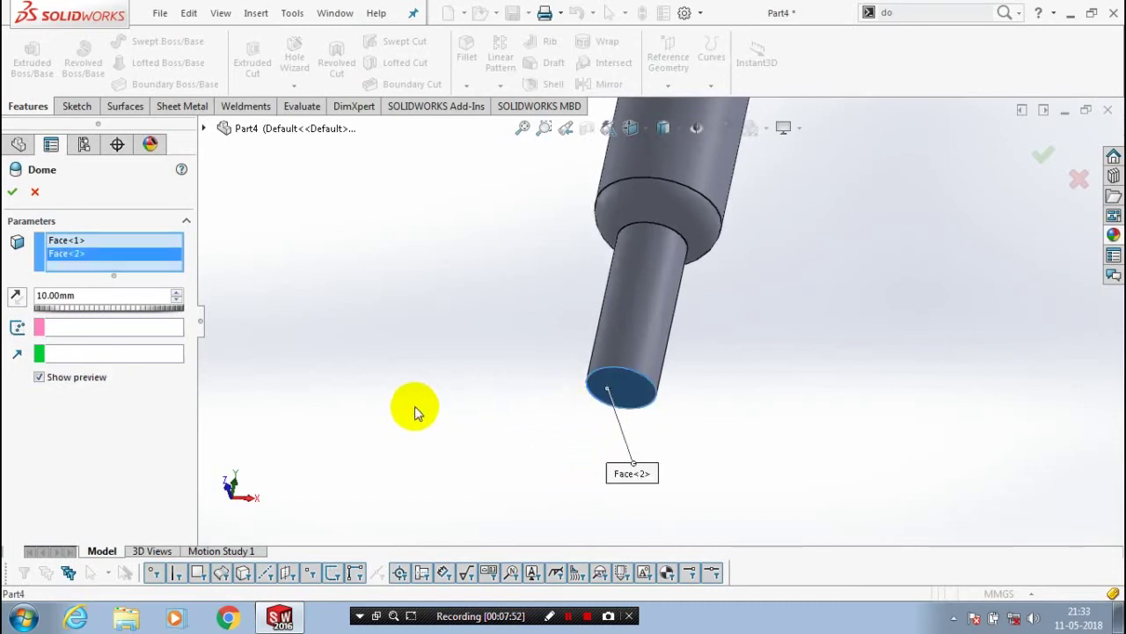
{"action": "middle_click_drag", "start_coordinate": [415, 406], "coordinate": [676, 344]}
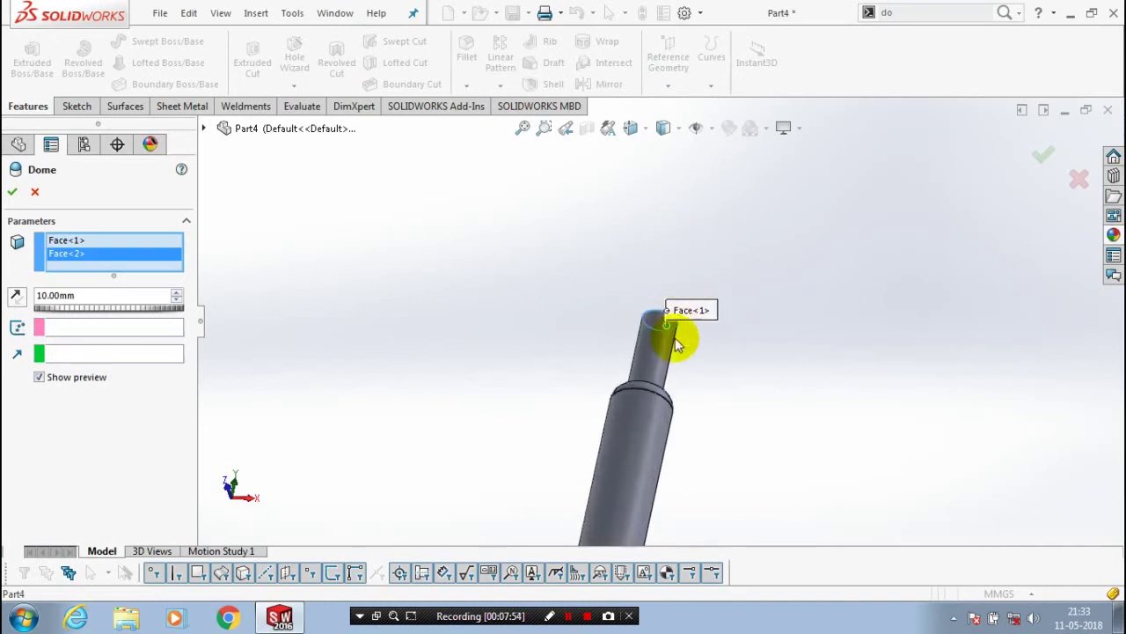
{"action": "right_click", "coordinate": [93, 264]}
{"action": "left_click", "coordinate": [136, 292]}
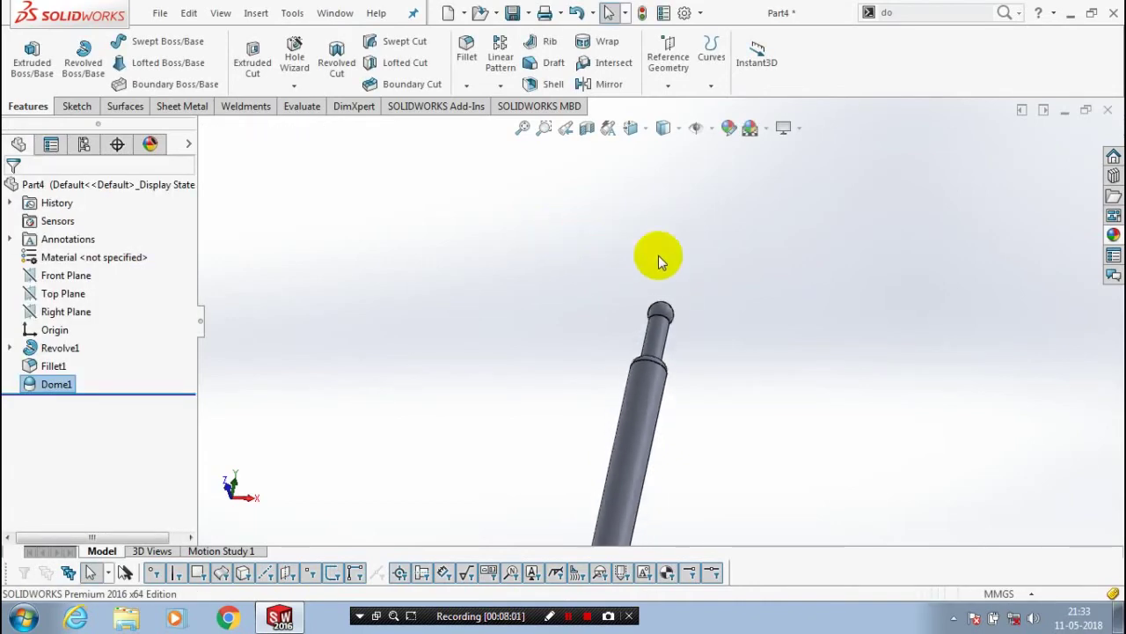
Create a second dome on the lower end face and fit the part in view.
{"action": "left_click", "coordinate": [925, 13]}
{"action": "type", "text": "do"}
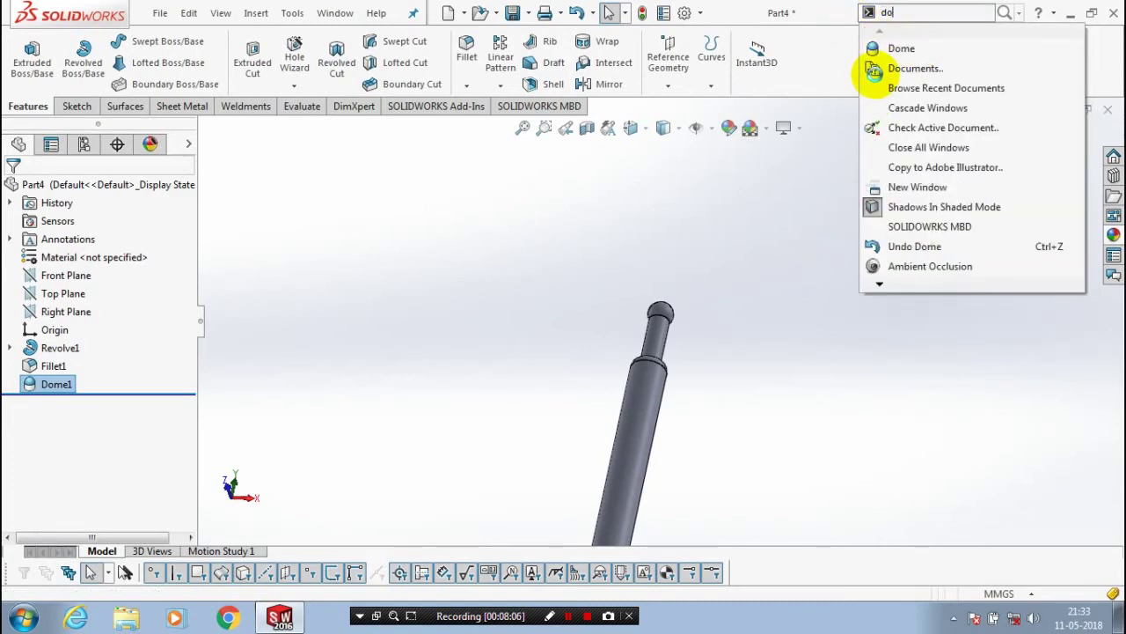
{"action": "left_click", "coordinate": [898, 48]}
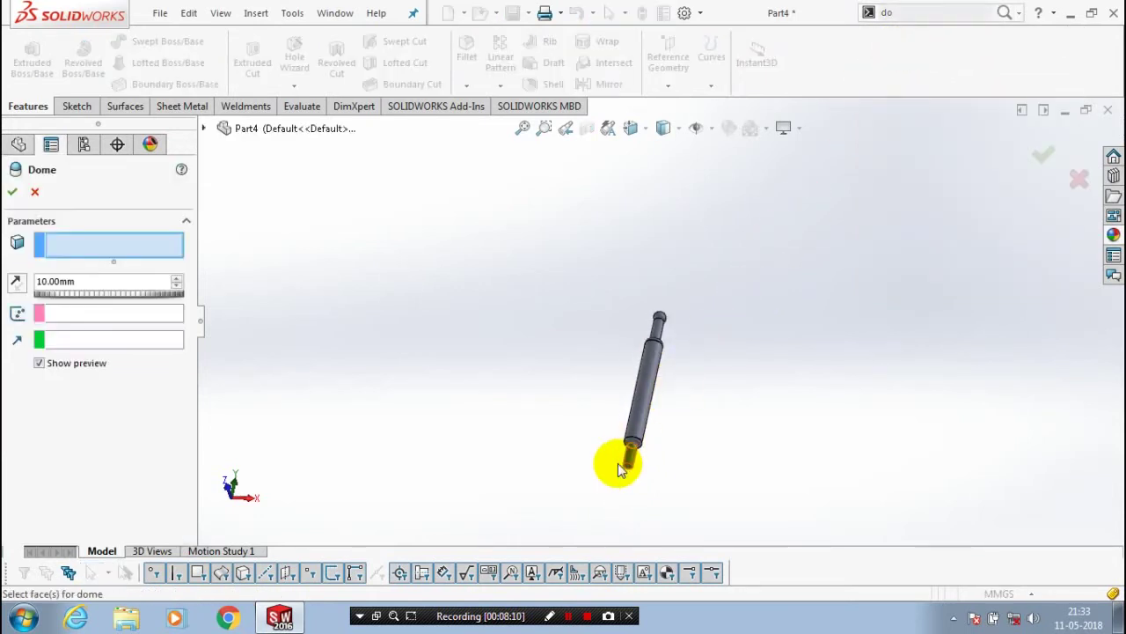
{"action": "left_click", "coordinate": [619, 469]}
{"action": "left_click", "coordinate": [12, 190]}
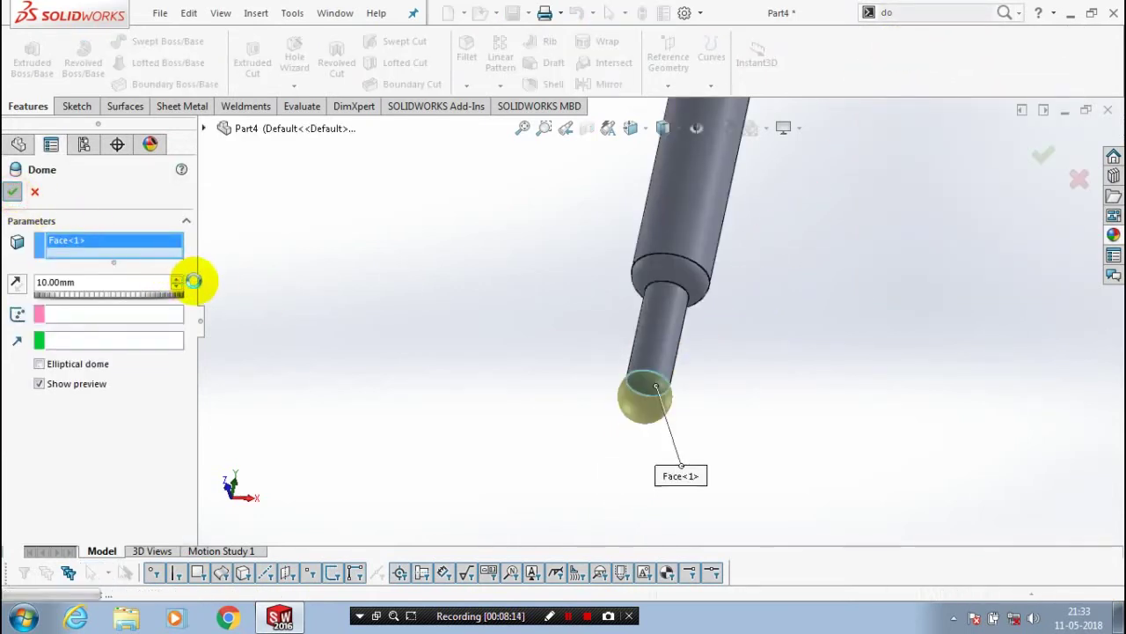
{"action": "key", "text": "f"}
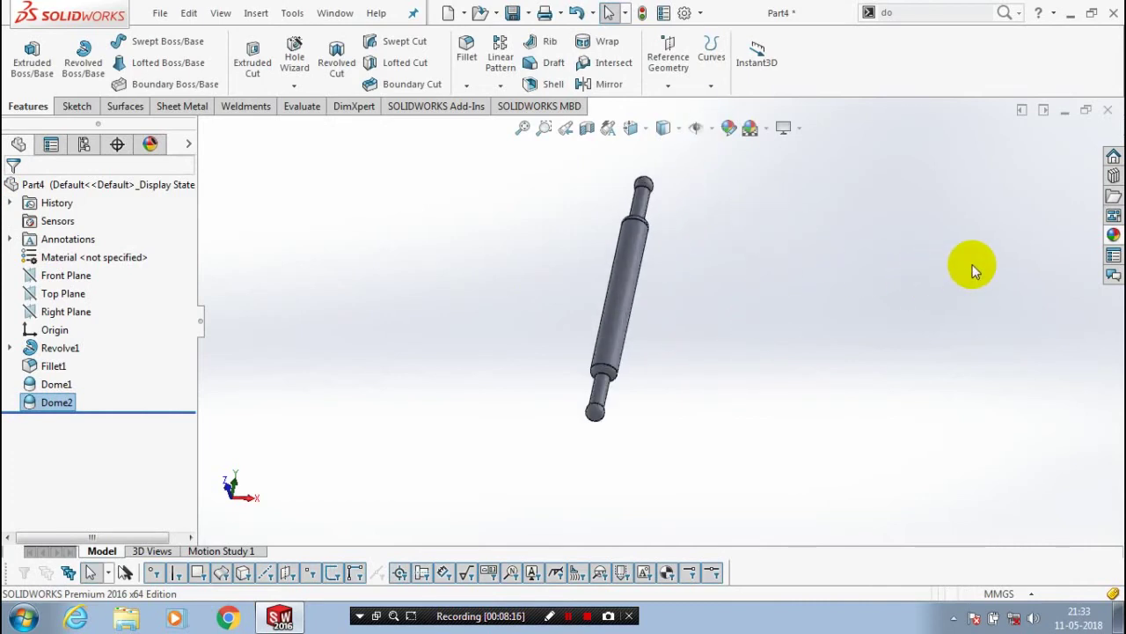
Apply the Maple wood appearance to the whole rung part.
{"action": "left_click", "coordinate": [1113, 235]}
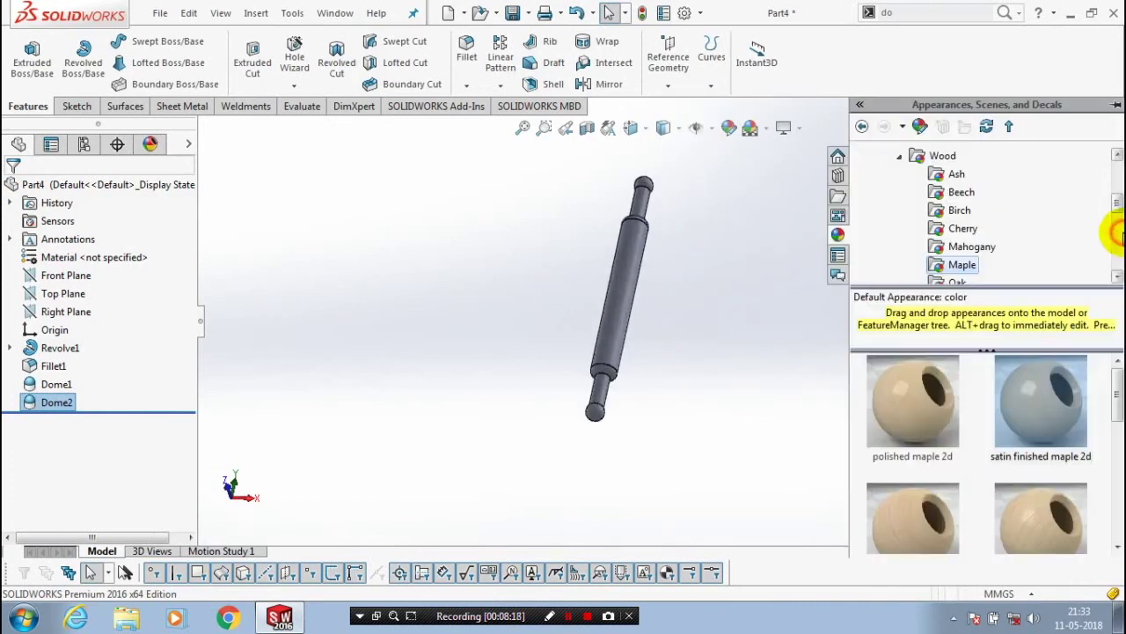
{"action": "scroll", "coordinate": [1003, 444], "scroll_direction": "down", "scroll_amount": 3}
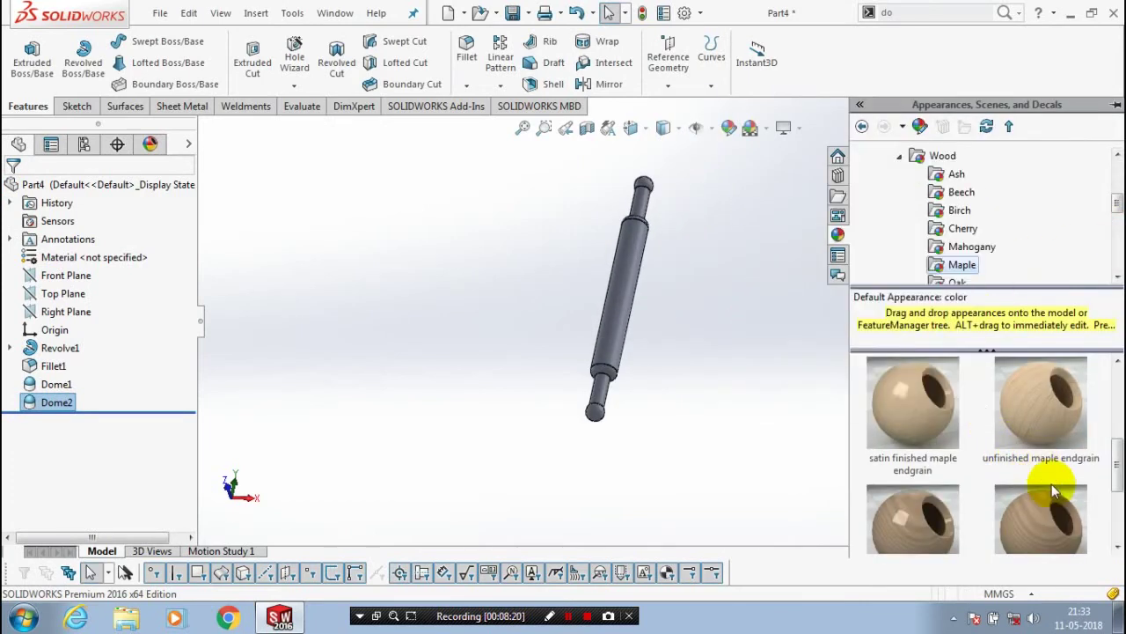
{"action": "left_click_drag", "start_coordinate": [927, 534], "coordinate": [608, 324]}
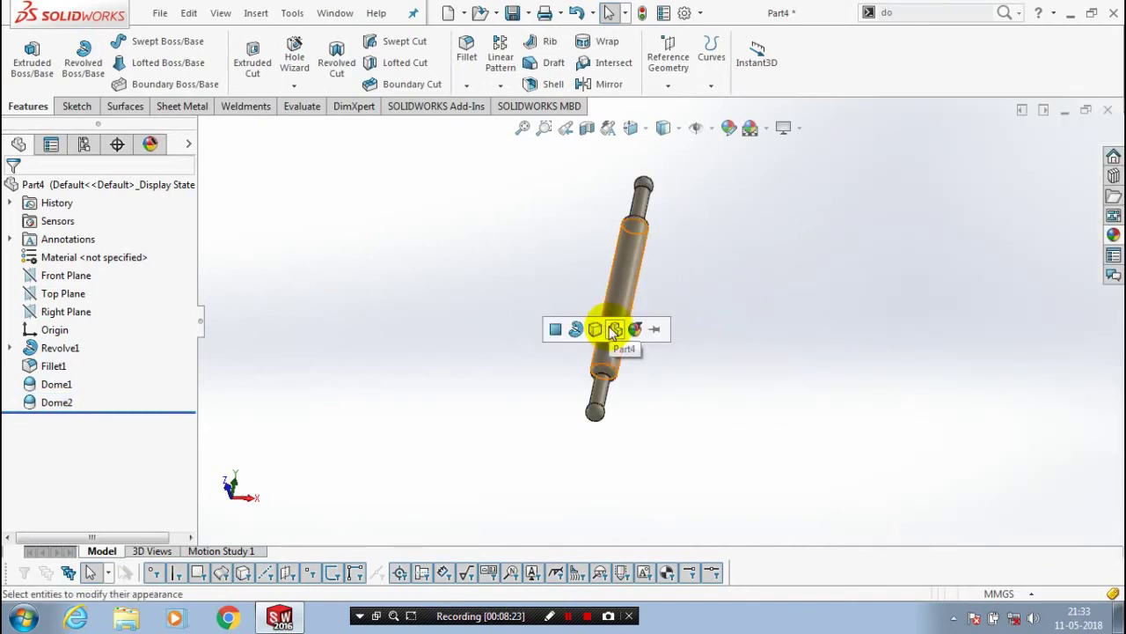
{"action": "left_click", "coordinate": [611, 329]}
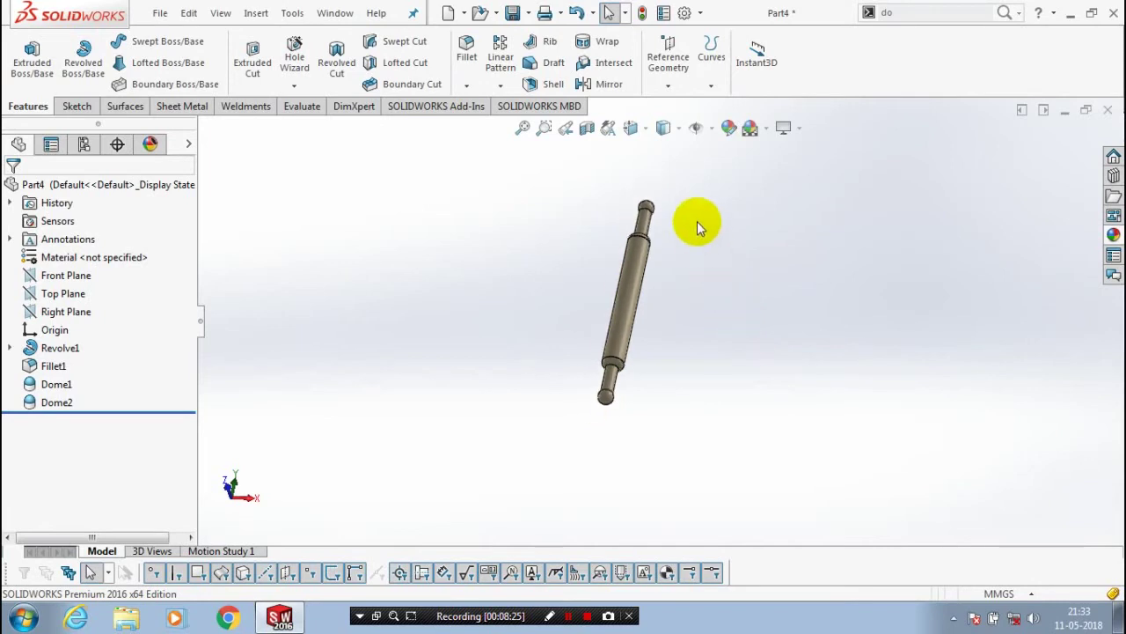
Bring up the Save As dialog for the rung part.
{"action": "scroll", "coordinate": [699, 226], "scroll_direction": "down", "scroll_amount": 2}
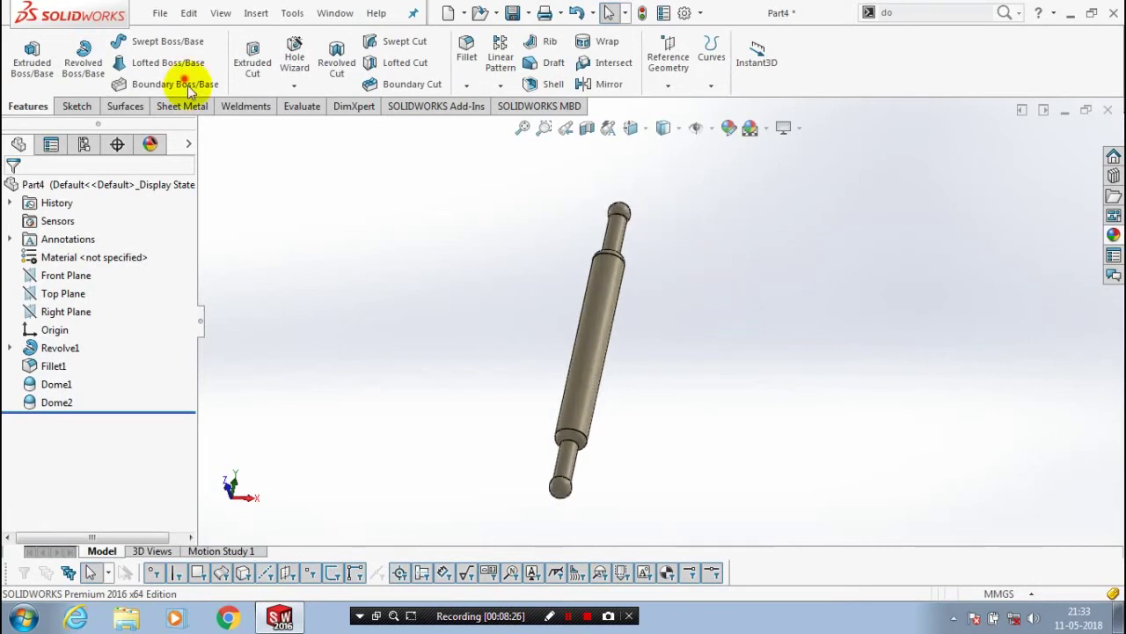
{"action": "left_click", "coordinate": [160, 13]}
{"action": "left_click", "coordinate": [211, 191]}
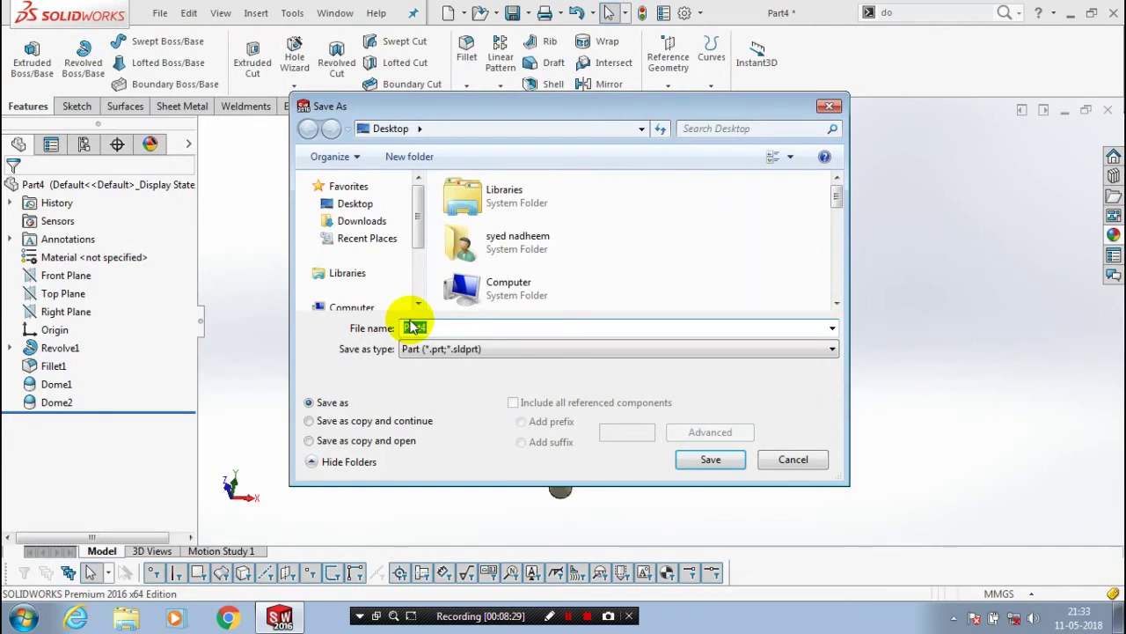
Name the file 'ladder 2' and save the rung part.
{"action": "type", "text": "ladder 2"}
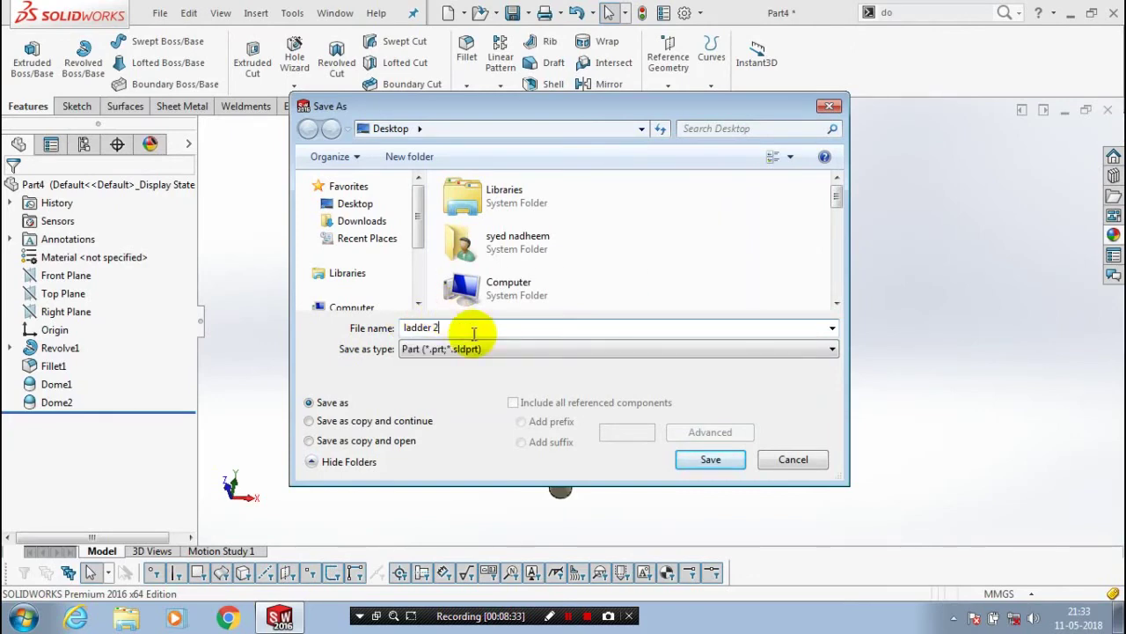
{"action": "left_click", "coordinate": [710, 458]}
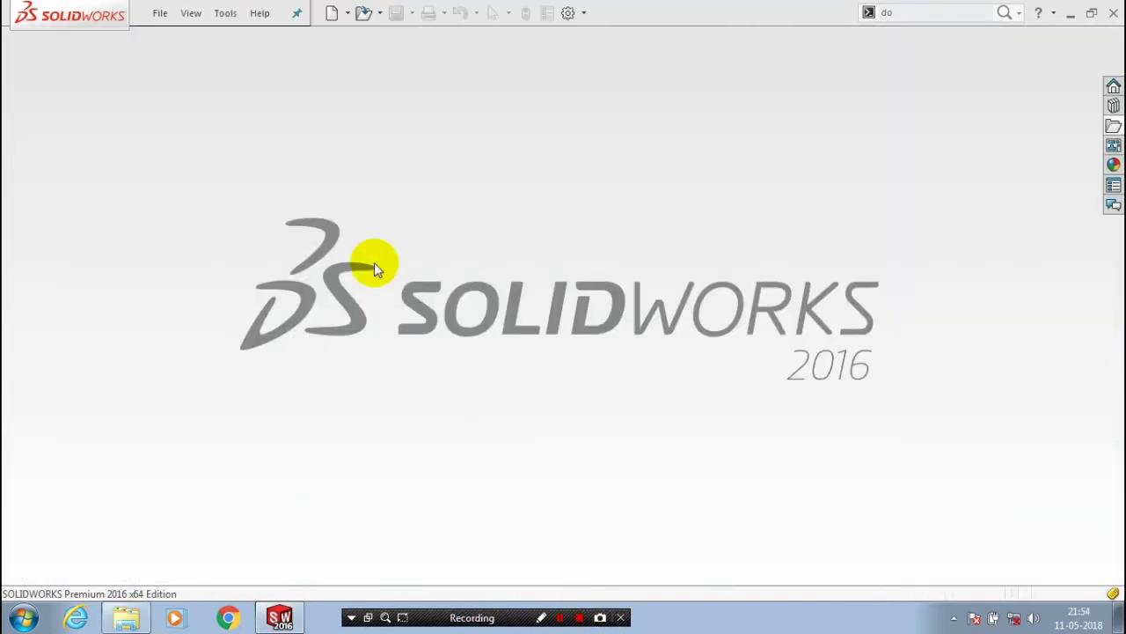
Create a new assembly and insert the 'ladder 1' rail as its first component.
{"action": "left_click", "coordinate": [160, 12]}
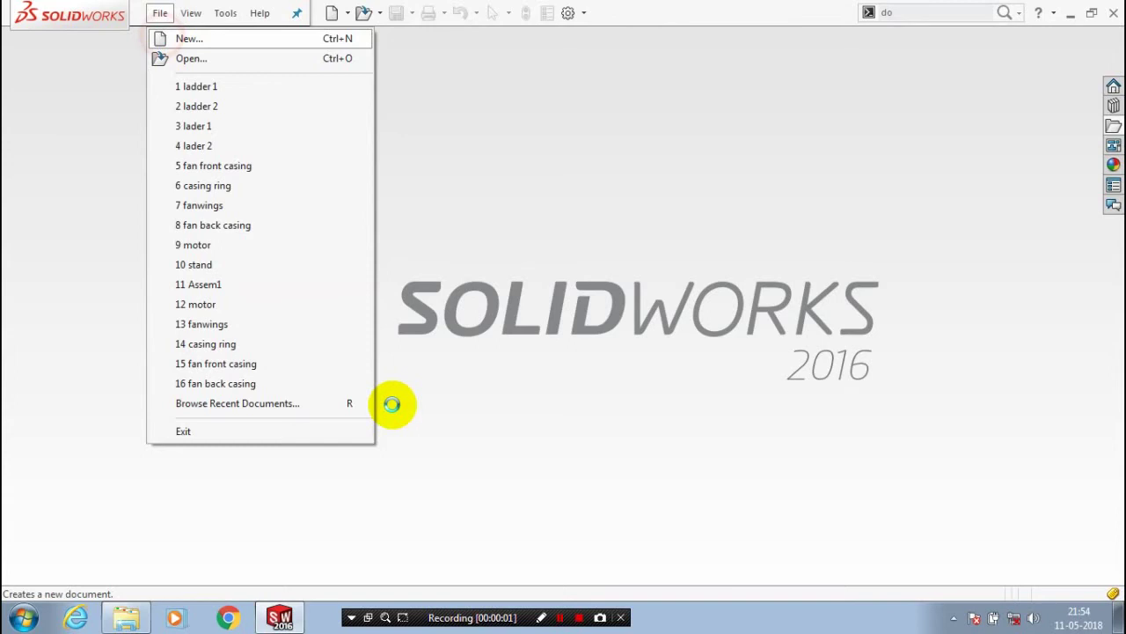
{"action": "left_click", "coordinate": [376, 403]}
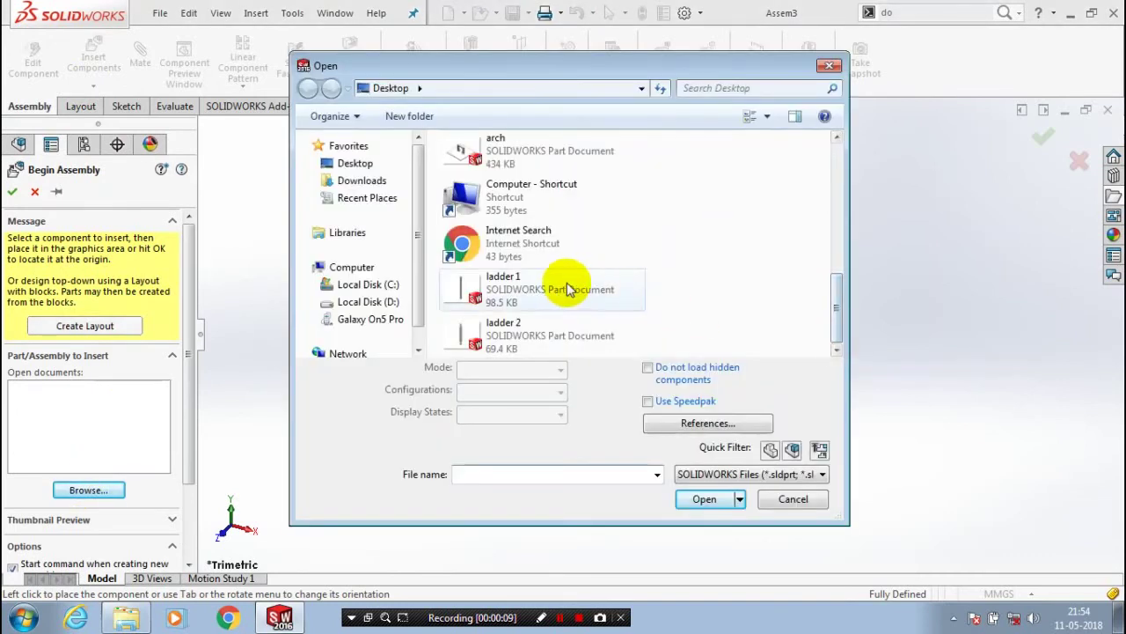
{"action": "left_click", "coordinate": [563, 290]}
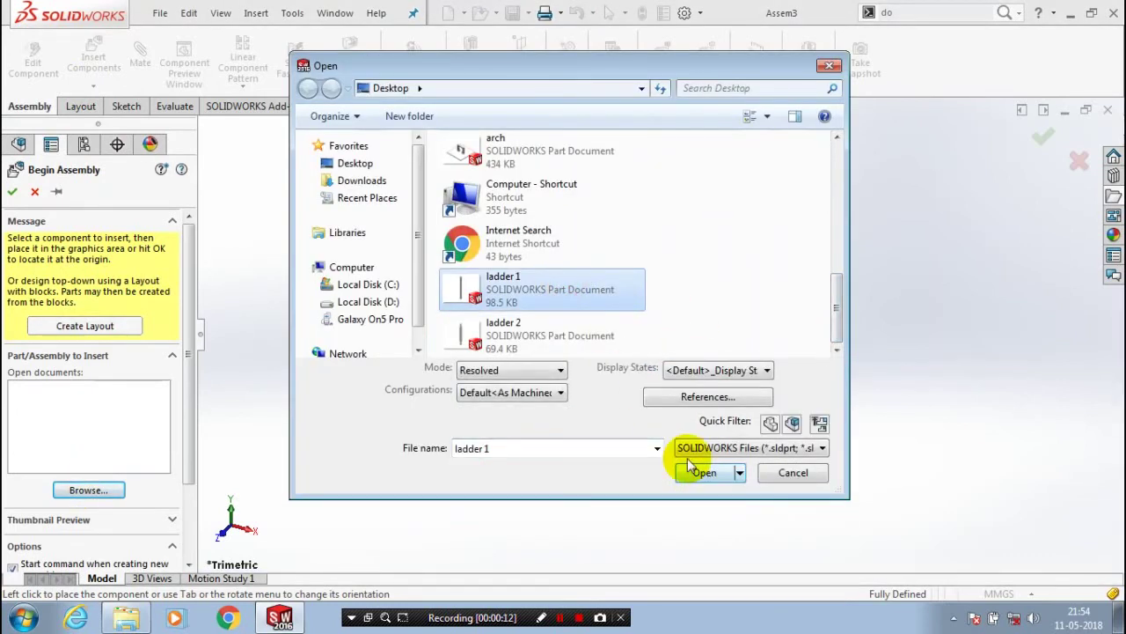
{"action": "left_click", "coordinate": [689, 460]}
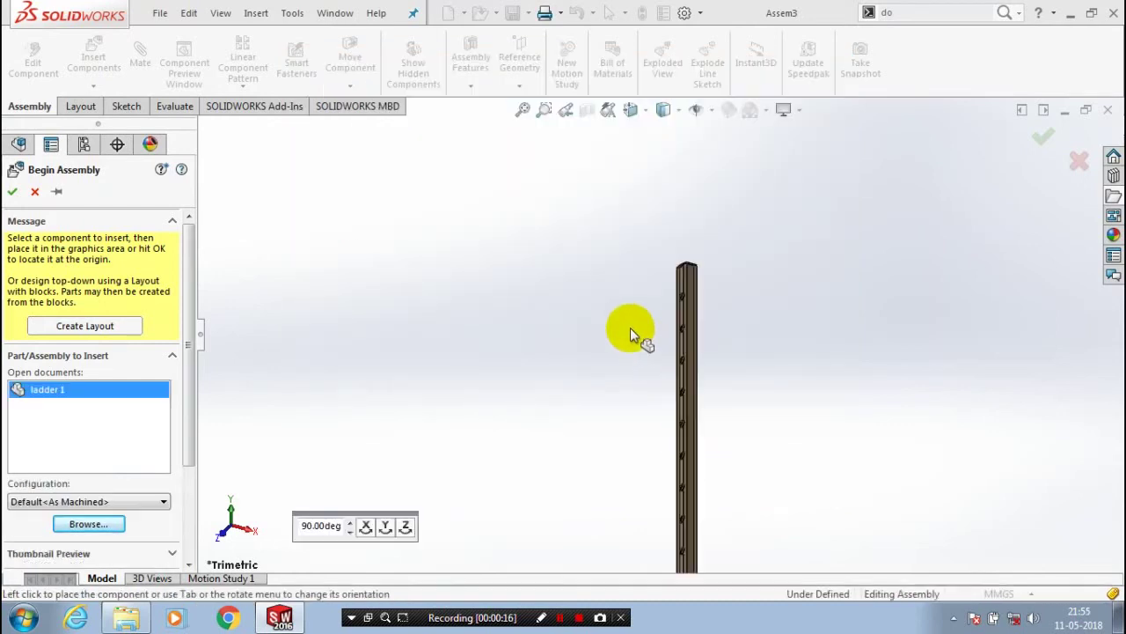
{"action": "left_click", "coordinate": [482, 339]}
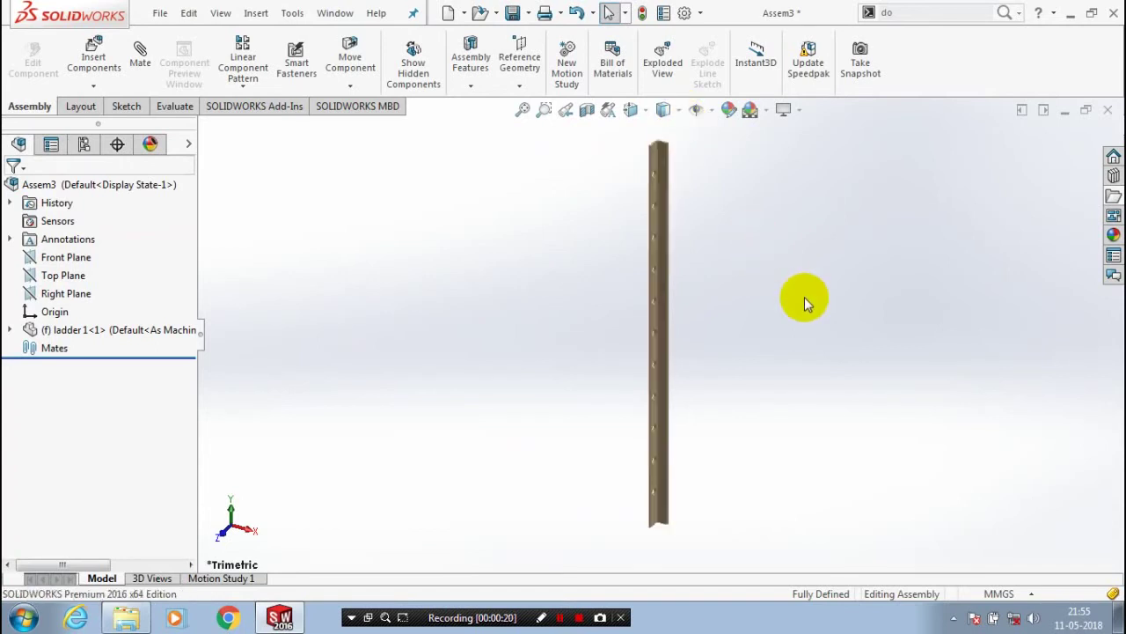
Insert the ladder 2 rung part into Assem3, placing it to the right of the rail.
{"action": "left_click", "coordinate": [93, 85]}
{"action": "left_click", "coordinate": [93, 86]}
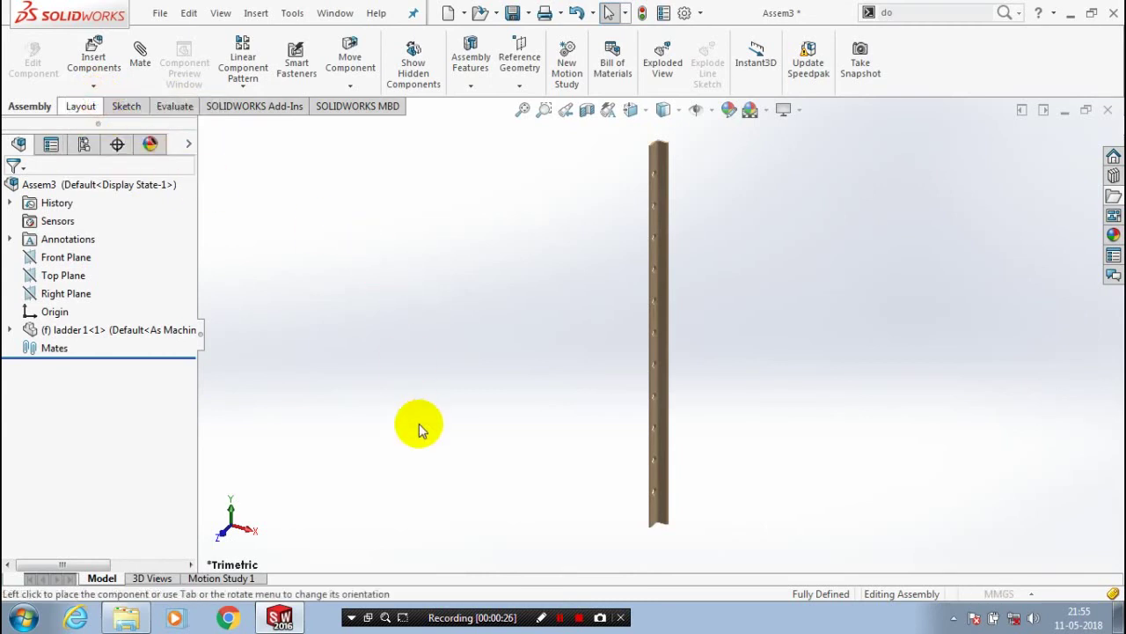
{"action": "left_click", "coordinate": [836, 193]}
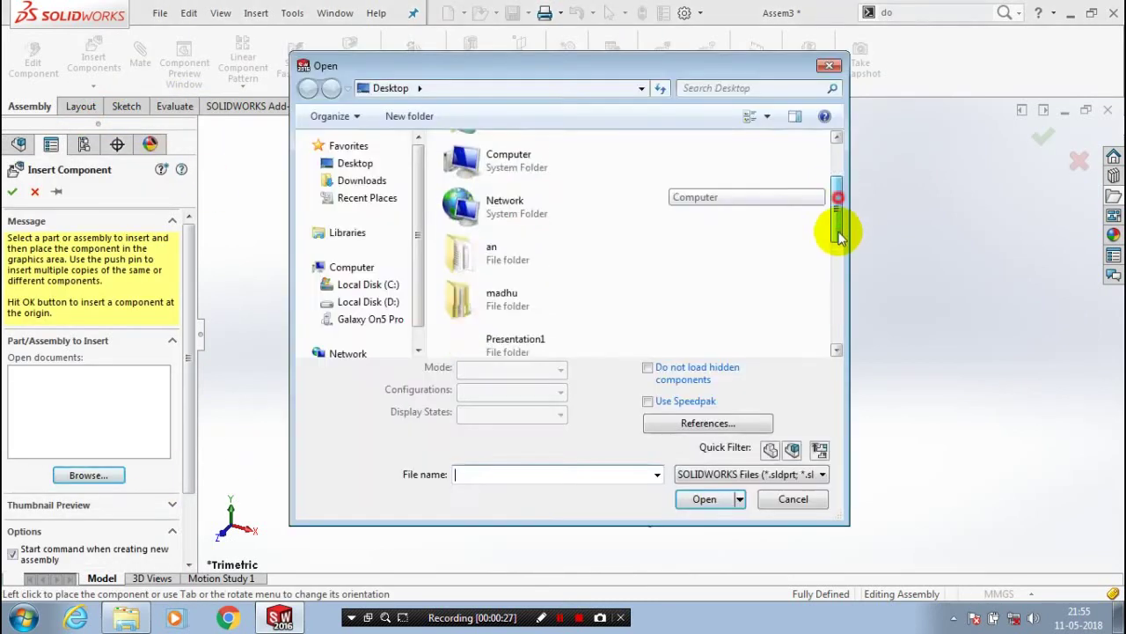
{"action": "scroll", "coordinate": [749, 340], "scroll_direction": "down", "scroll_amount": 2}
{"action": "left_click", "coordinate": [511, 339]}
{"action": "left_click", "coordinate": [868, 351]}
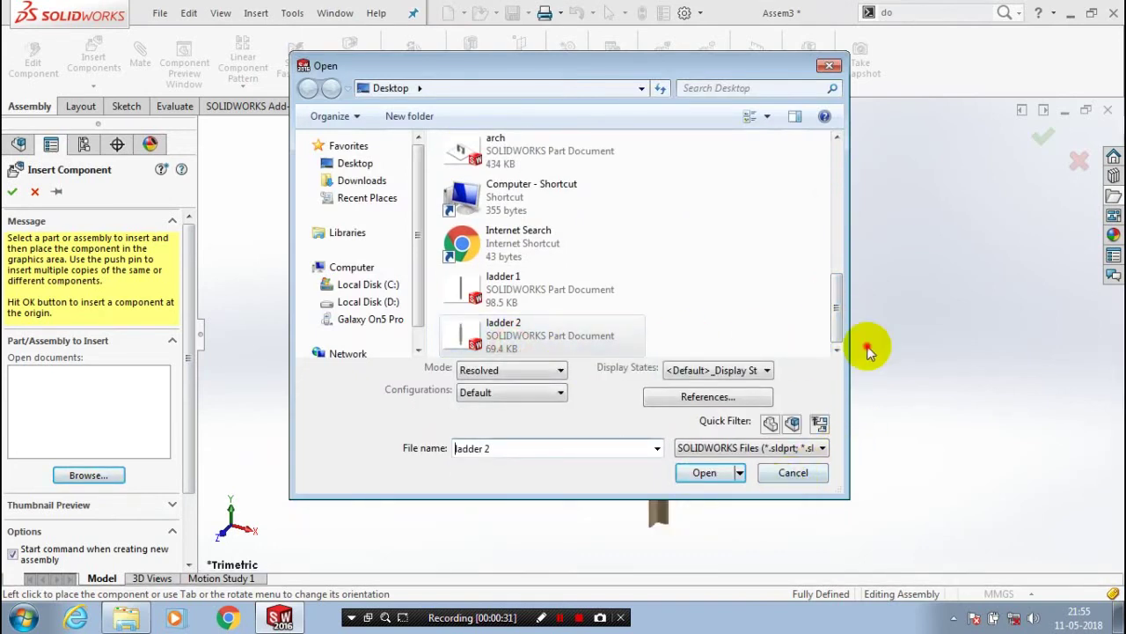
{"action": "key", "text": "Return"}
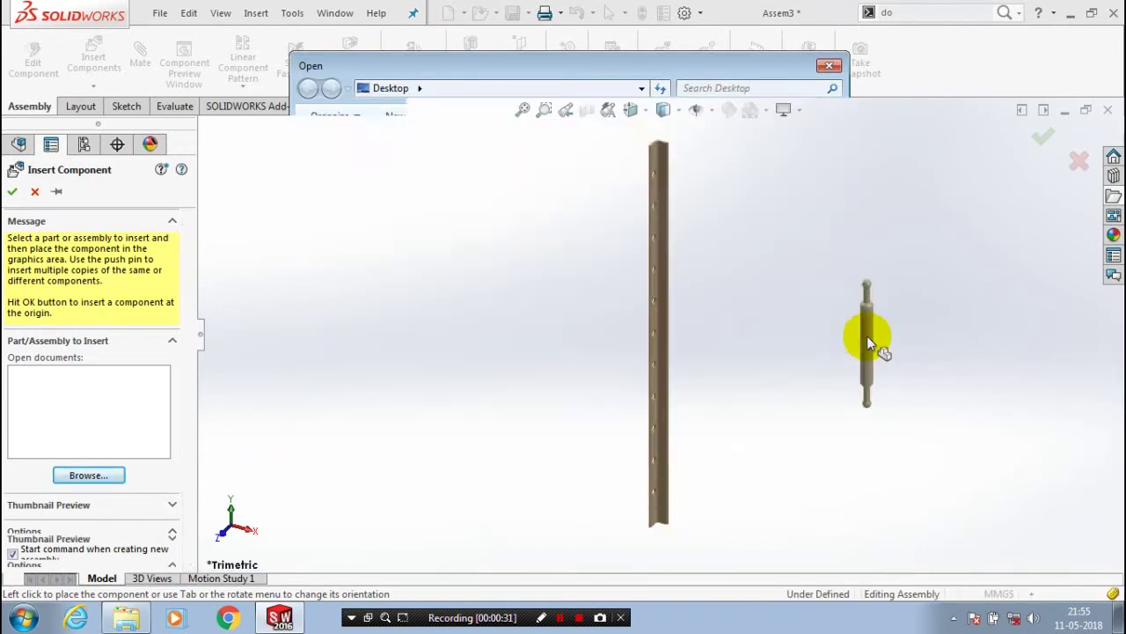
{"action": "left_click", "coordinate": [796, 291]}
{"action": "left_click", "coordinate": [739, 253]}
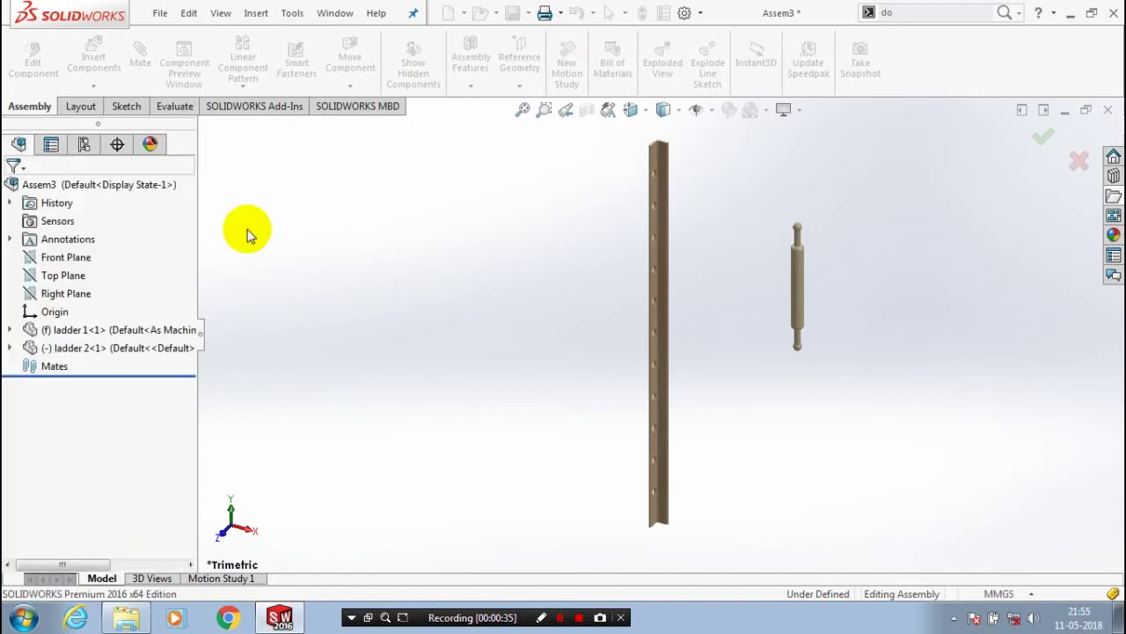
Mate the rung's cylindrical end concentric with a hole near the top of the rail.
{"action": "key", "text": "m"}
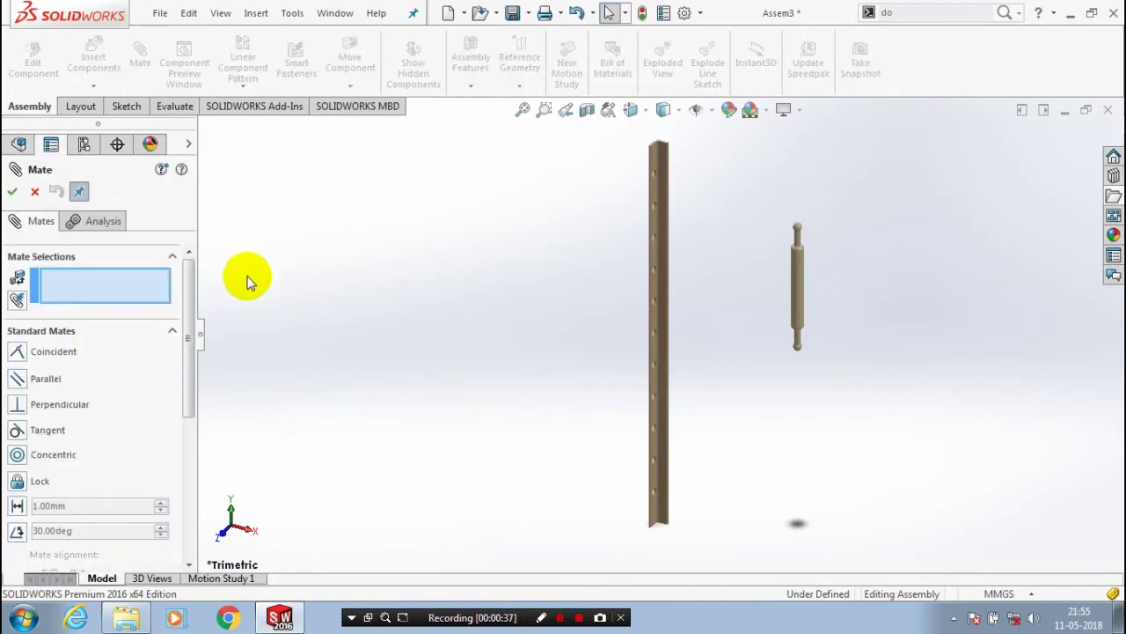
{"action": "left_click_drag", "start_coordinate": [190, 324], "coordinate": [192, 365]}
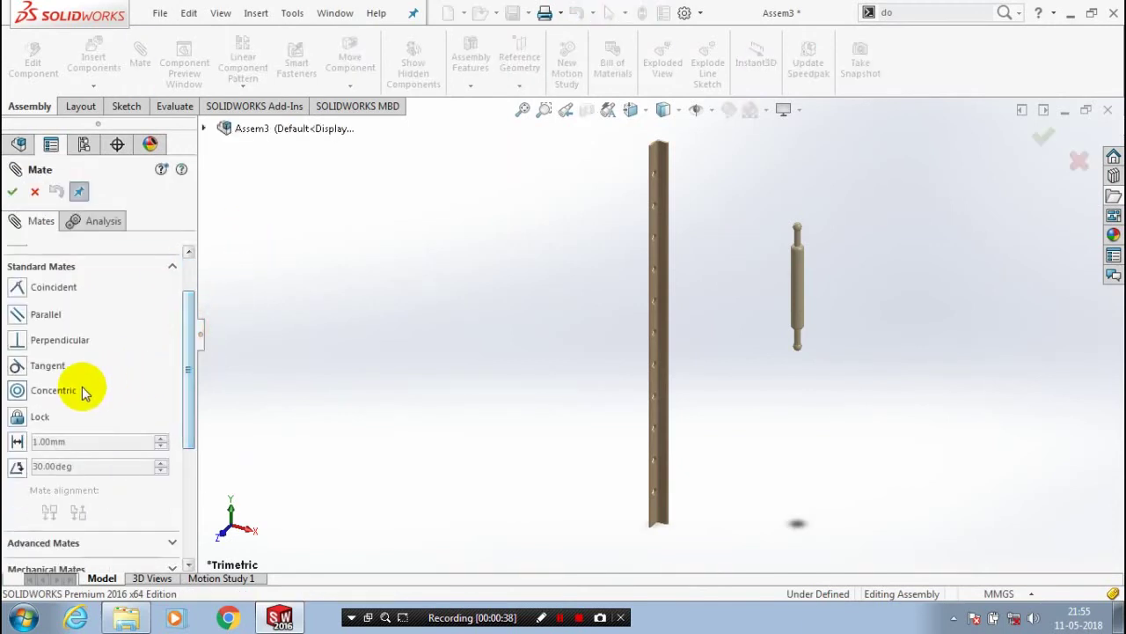
{"action": "left_click", "coordinate": [84, 393]}
{"action": "left_click_drag", "start_coordinate": [181, 303], "coordinate": [183, 288]}
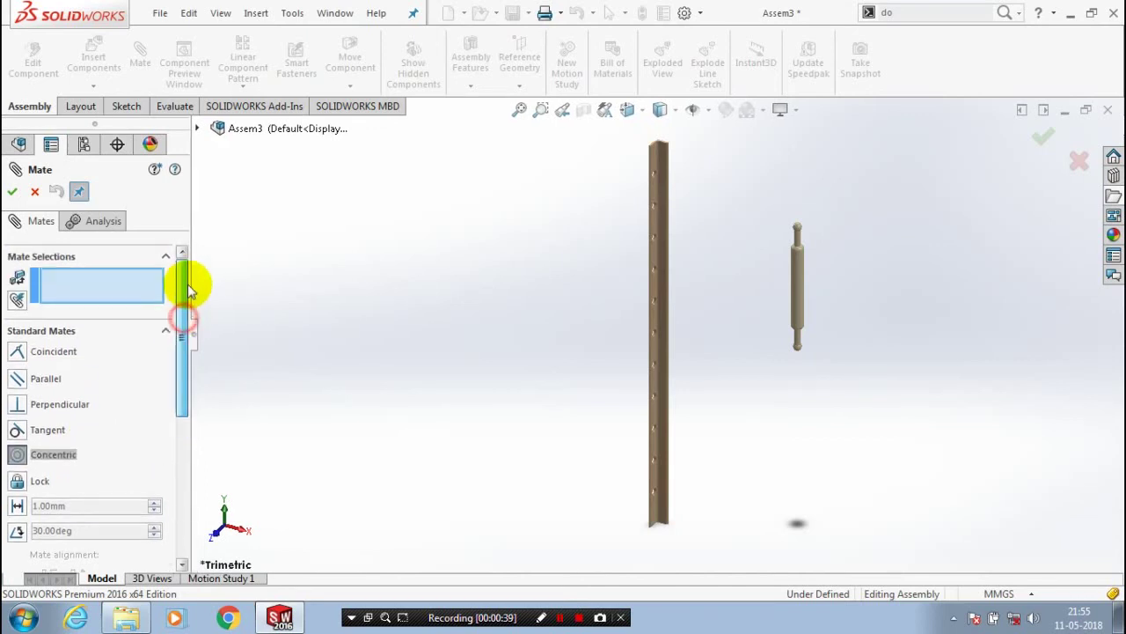
{"action": "left_click", "coordinate": [115, 284]}
{"action": "scroll", "coordinate": [687, 167], "scroll_direction": "down", "scroll_amount": 3}
{"action": "scroll", "coordinate": [674, 196], "scroll_direction": "down", "scroll_amount": 3}
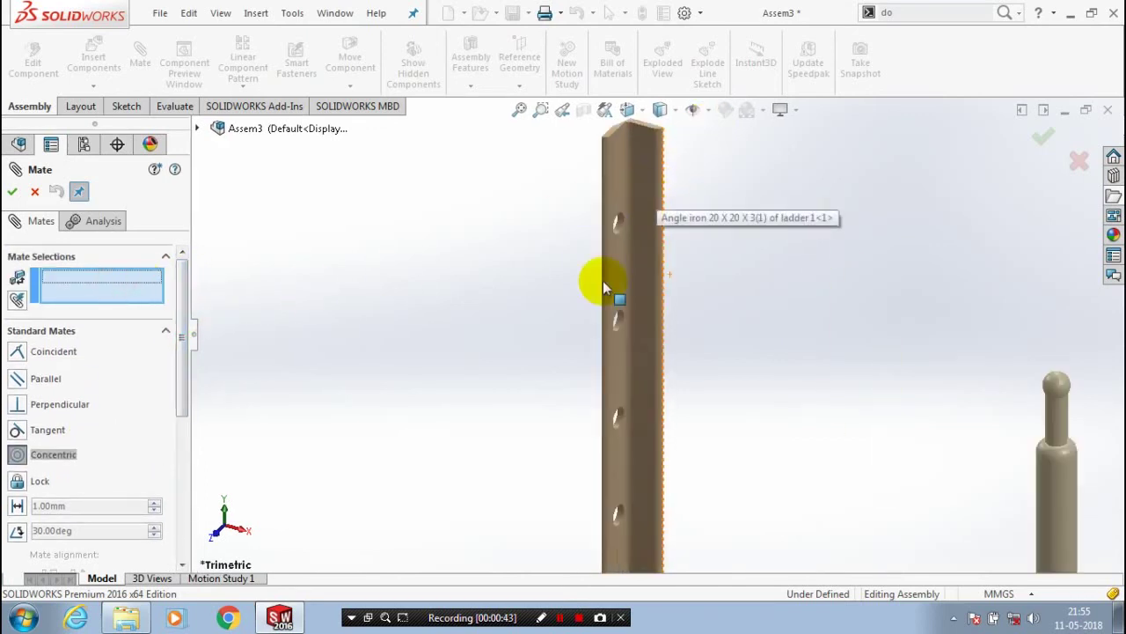
{"action": "scroll", "coordinate": [603, 281], "scroll_direction": "down", "scroll_amount": 2}
{"action": "left_click", "coordinate": [603, 282]}
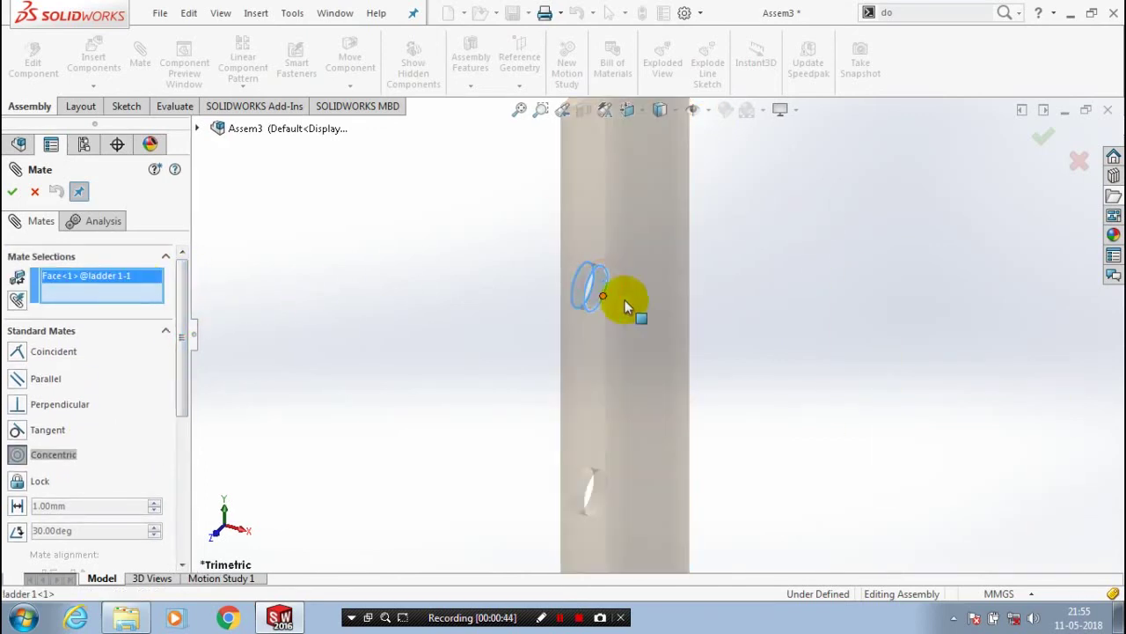
{"action": "scroll", "coordinate": [625, 300], "scroll_direction": "up", "scroll_amount": 3}
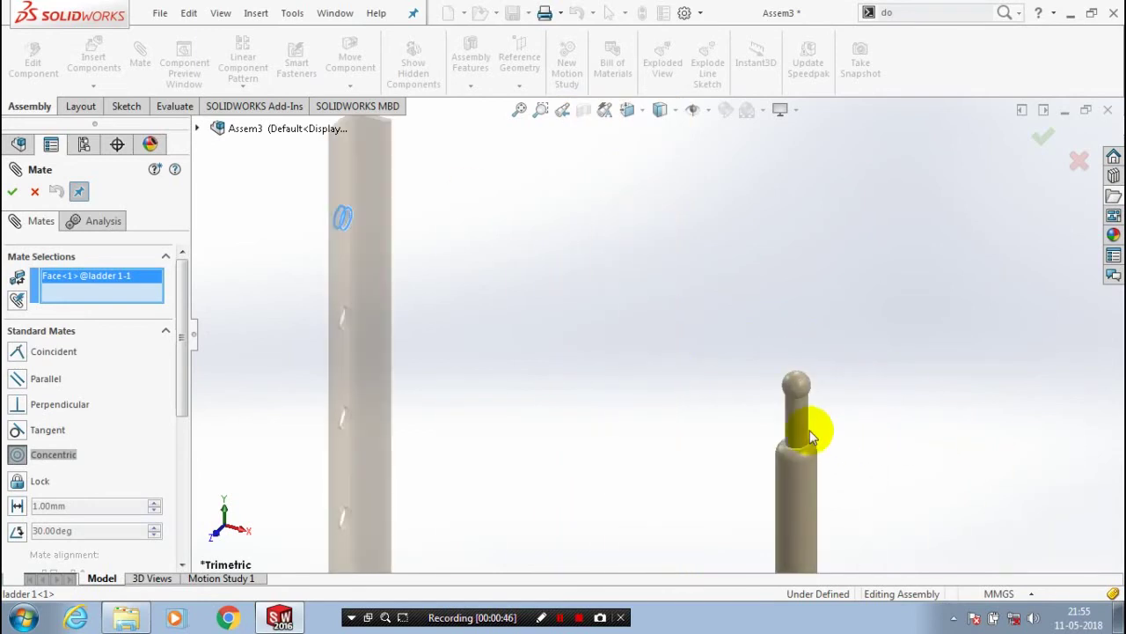
{"action": "left_click", "coordinate": [812, 438]}
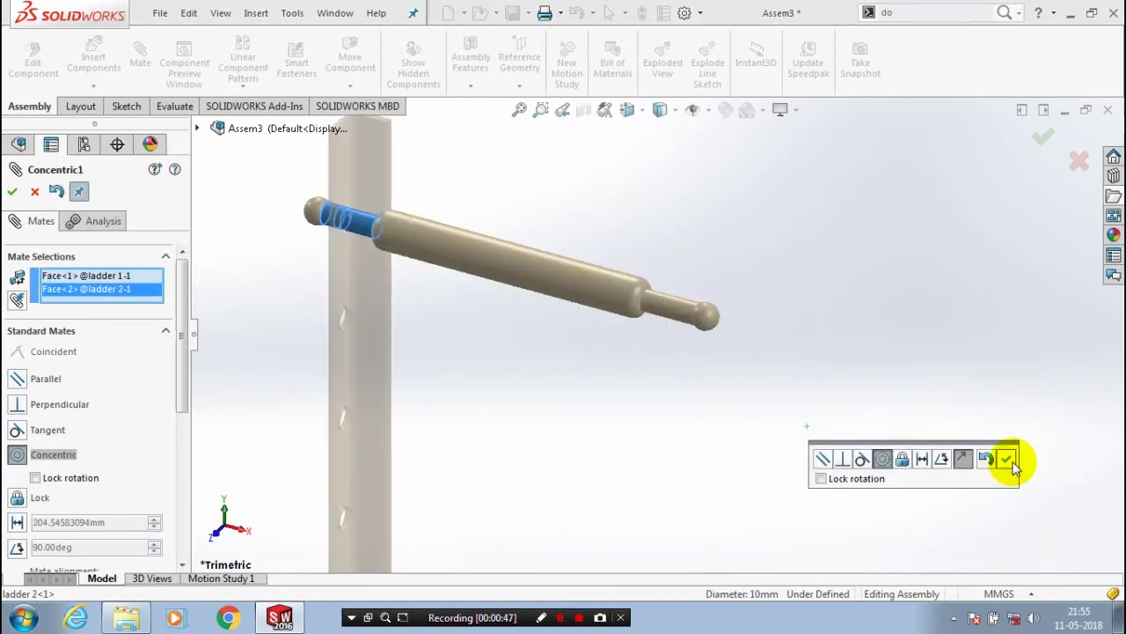
{"action": "left_click", "coordinate": [1009, 461]}
{"action": "left_click", "coordinate": [710, 434]}
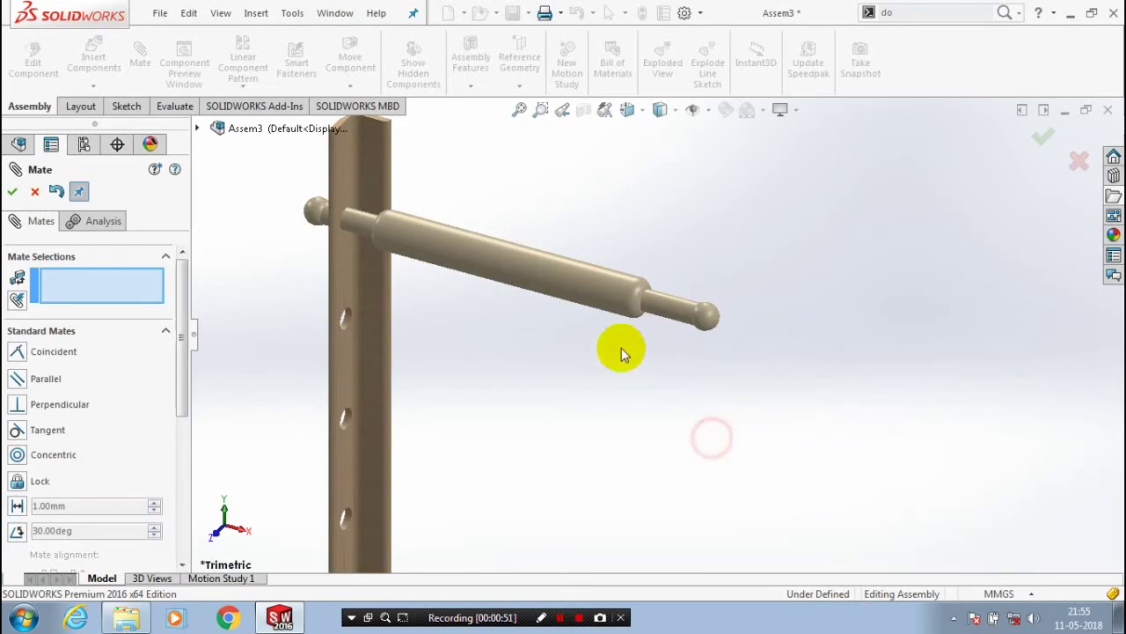
Make an edge near the rung's end coincident with the rail's flat face, replacing a wrongly picked edge.
{"action": "left_click", "coordinate": [612, 300]}
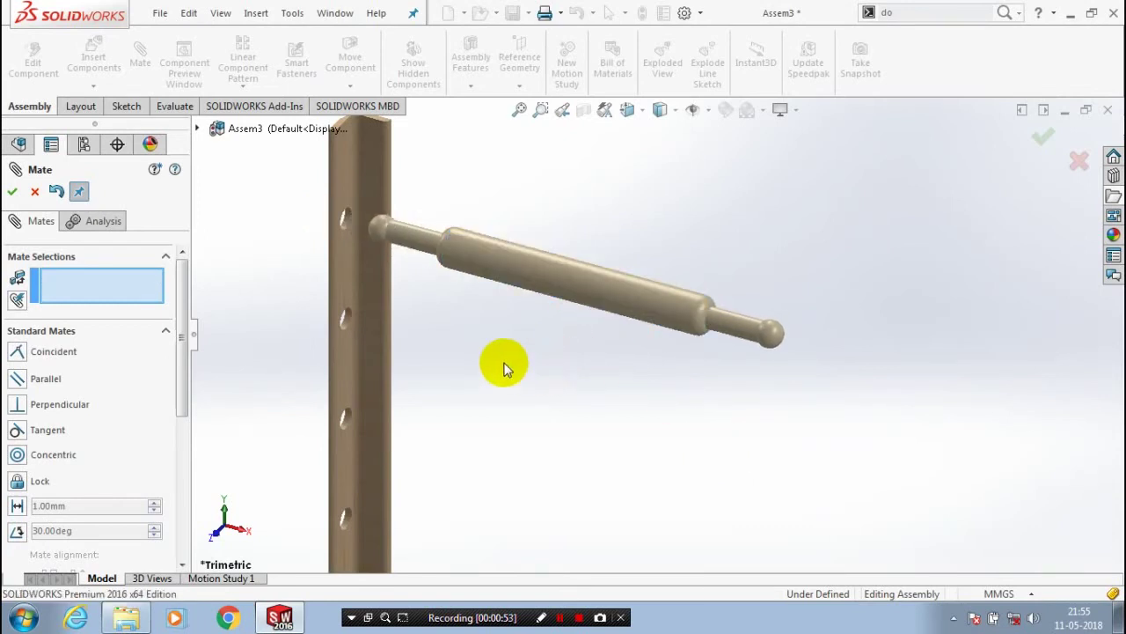
{"action": "left_click", "coordinate": [57, 352]}
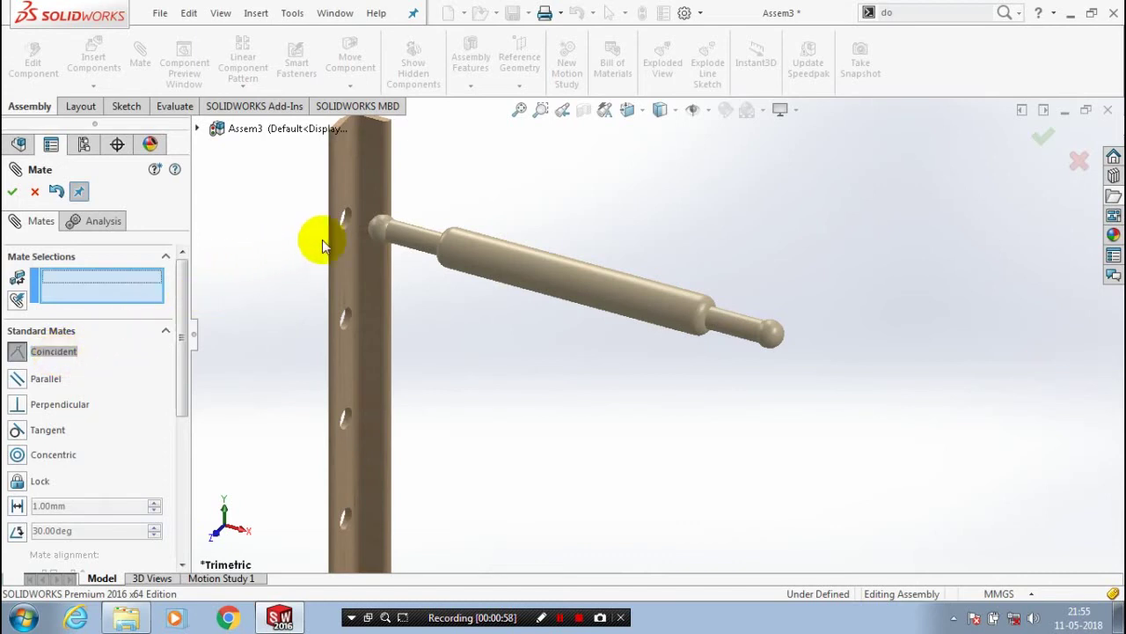
{"action": "left_click", "coordinate": [360, 201]}
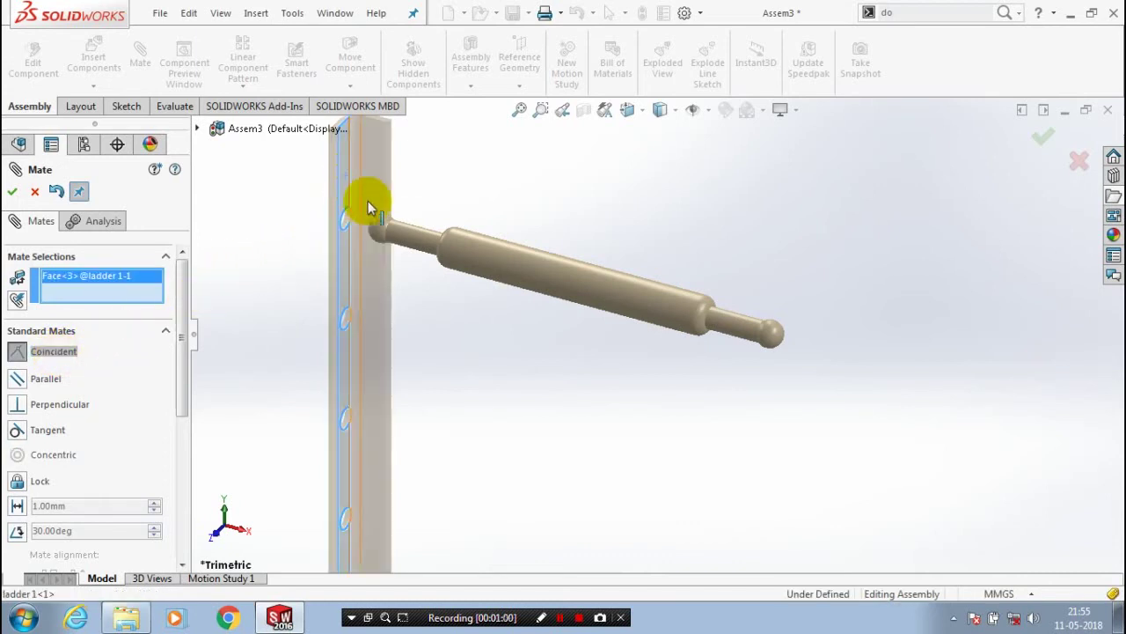
{"action": "scroll", "coordinate": [396, 229], "scroll_direction": "down", "scroll_amount": 3}
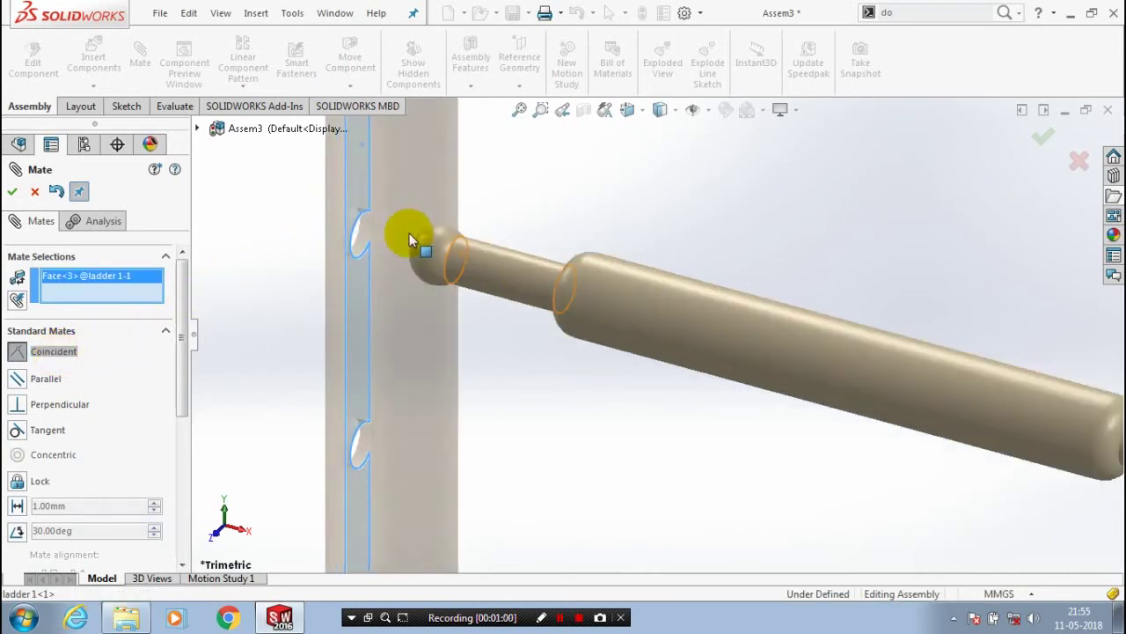
{"action": "left_click", "coordinate": [563, 277]}
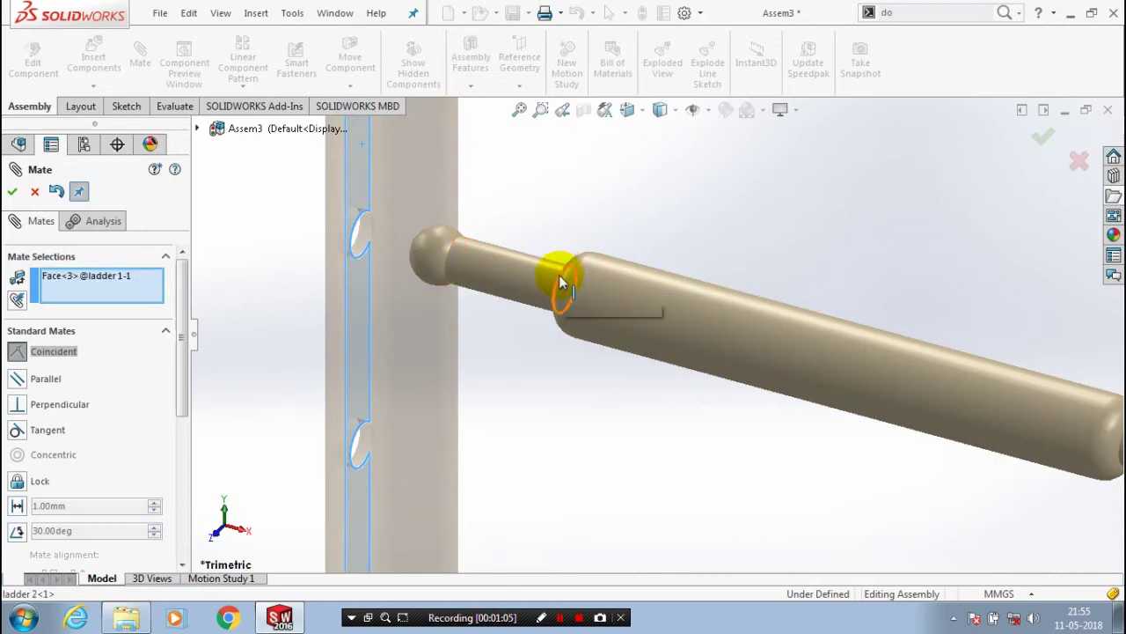
{"action": "left_click", "coordinate": [561, 282]}
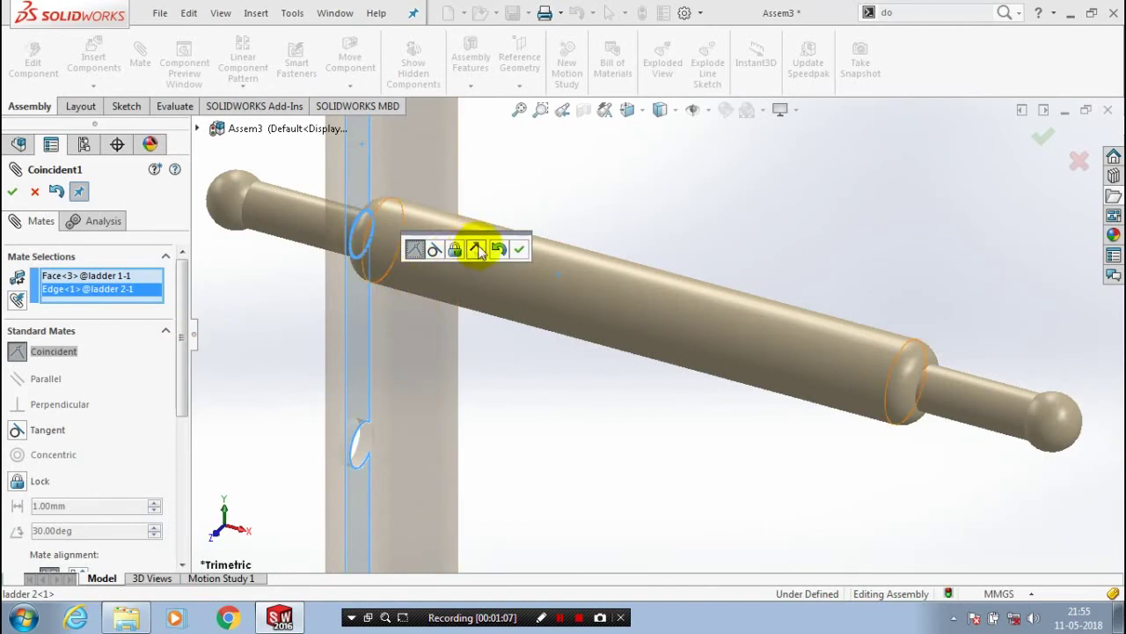
{"action": "right_click", "coordinate": [138, 298]}
{"action": "left_click", "coordinate": [172, 322]}
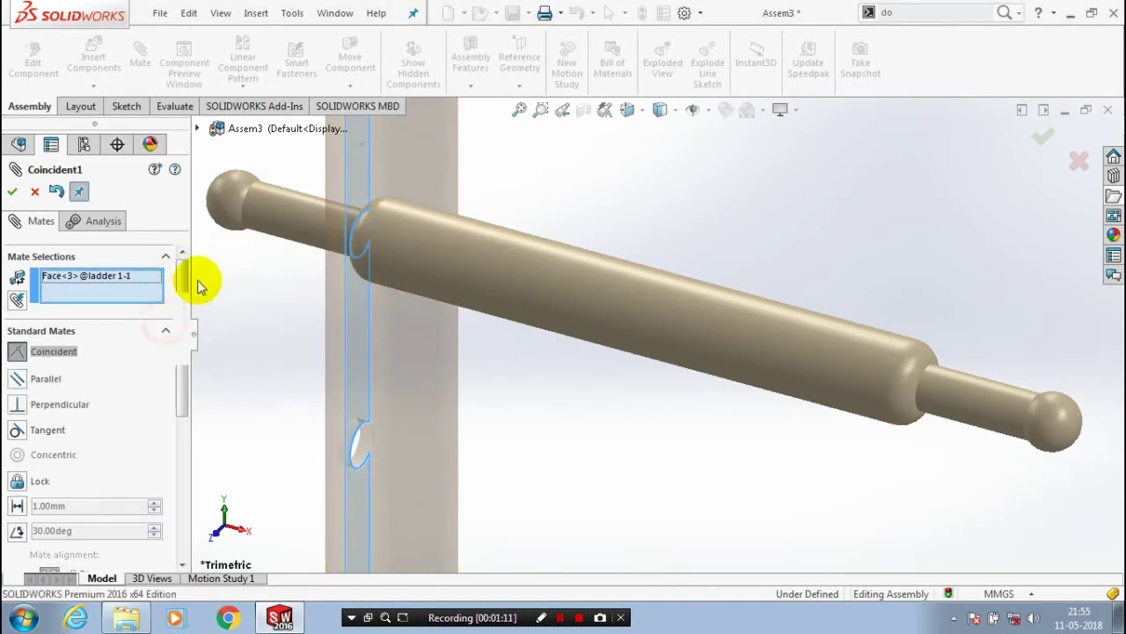
{"action": "left_click", "coordinate": [243, 211]}
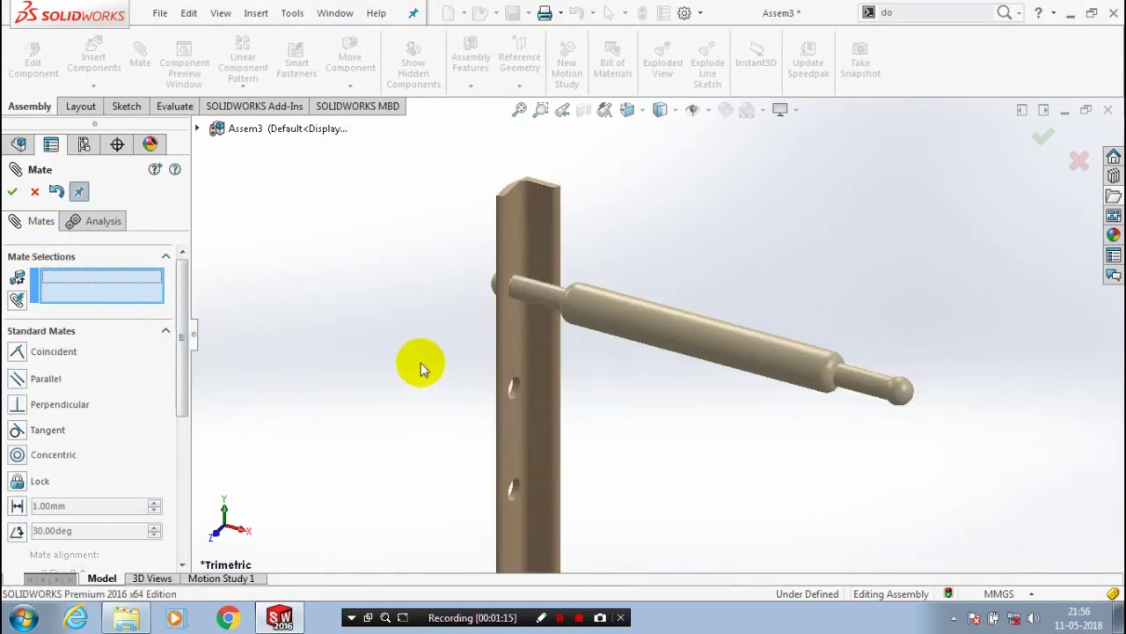
{"action": "mouse_move", "coordinate": [422, 365]}
{"action": "middle_mouse_down"}
{"action": "mouse_move", "coordinate": [493, 390]}
{"action": "mouse_move", "coordinate": [445, 346]}
{"action": "middle_mouse_up"}
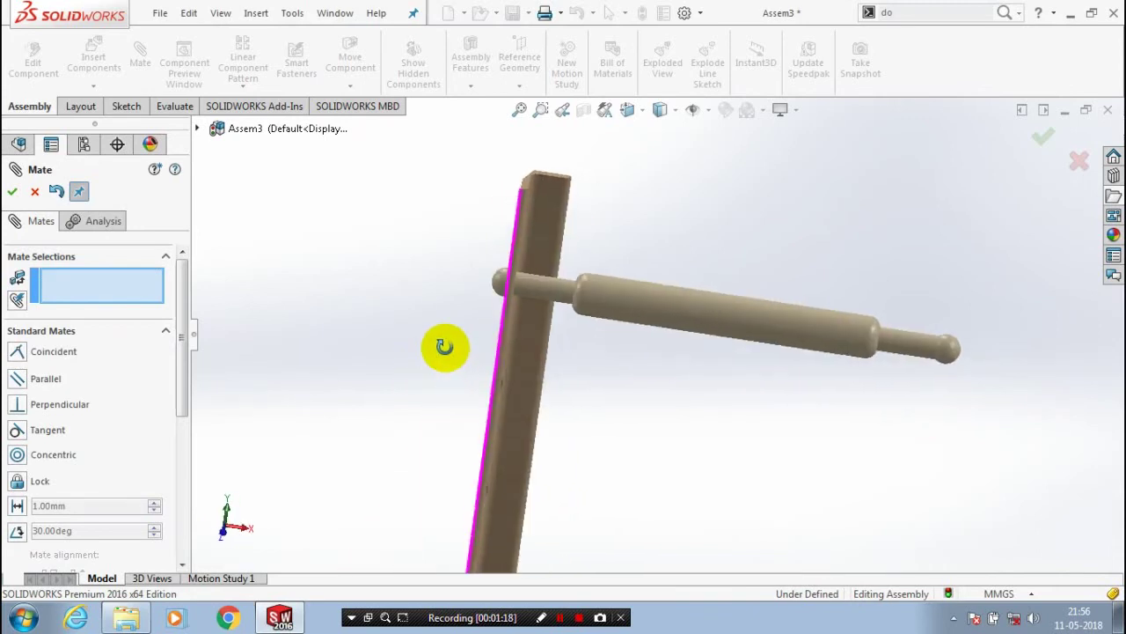
Insert a second ladder 1 rail (ladder 1<2>) beside the rung and view both rails.
{"action": "left_click", "coordinate": [36, 191]}
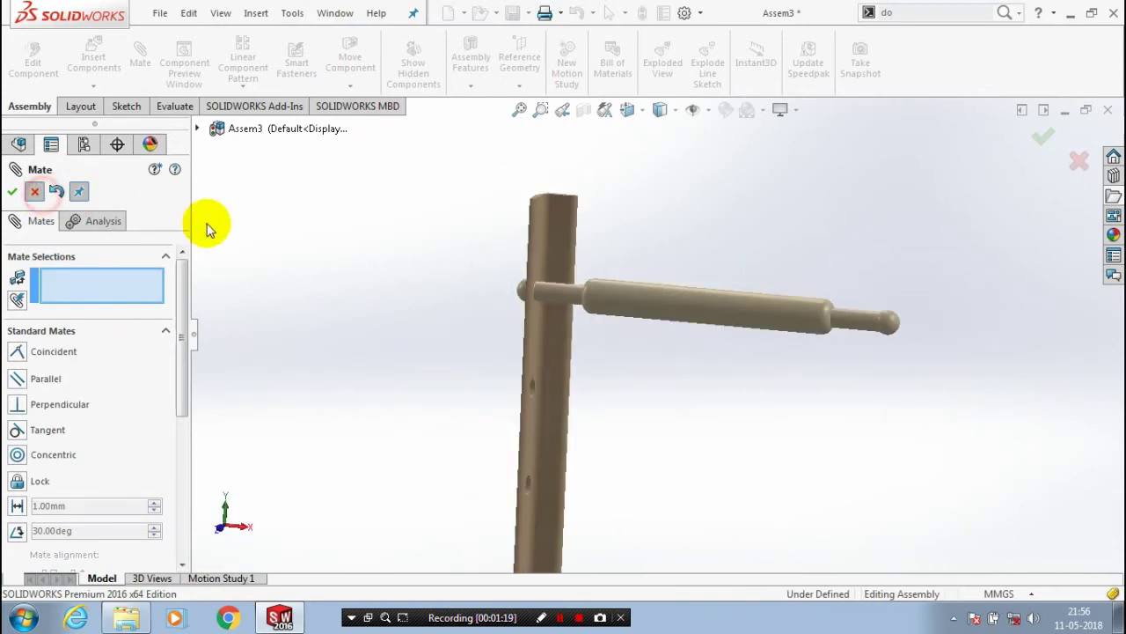
{"action": "left_click", "coordinate": [179, 369]}
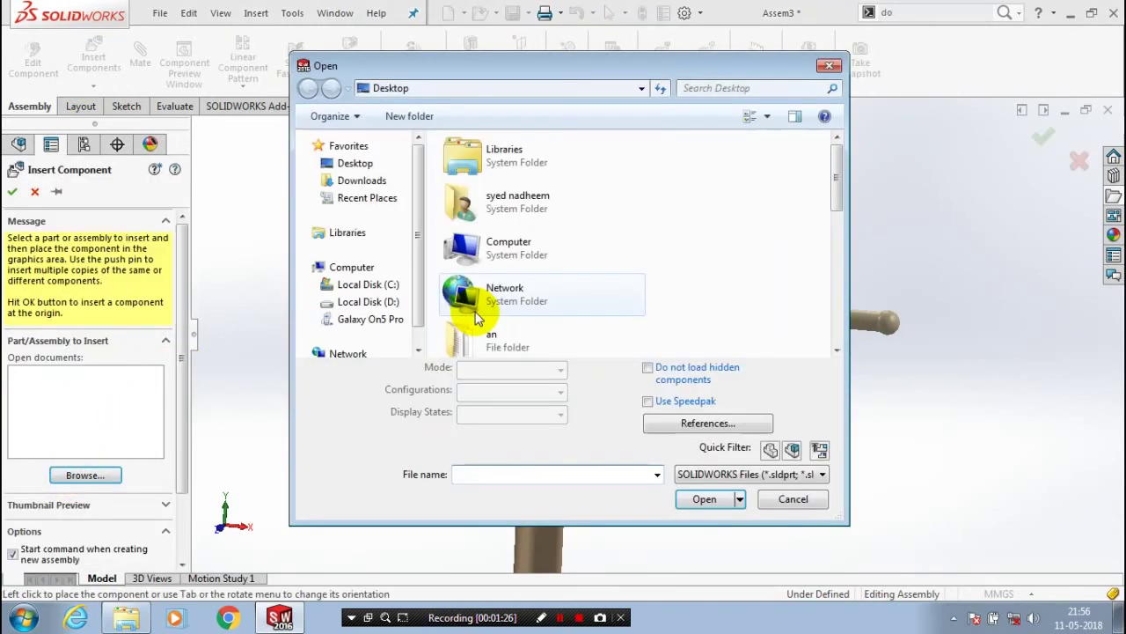
{"action": "scroll", "coordinate": [476, 318], "scroll_direction": "down", "scroll_amount": 5}
{"action": "left_click", "coordinate": [585, 294]}
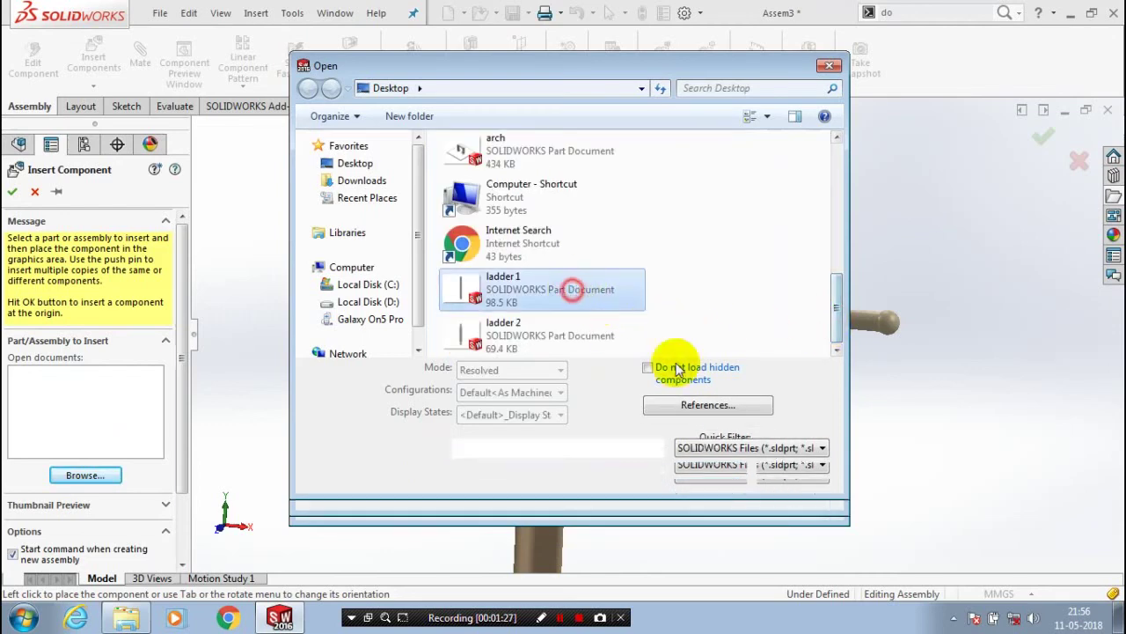
{"action": "left_click", "coordinate": [709, 472]}
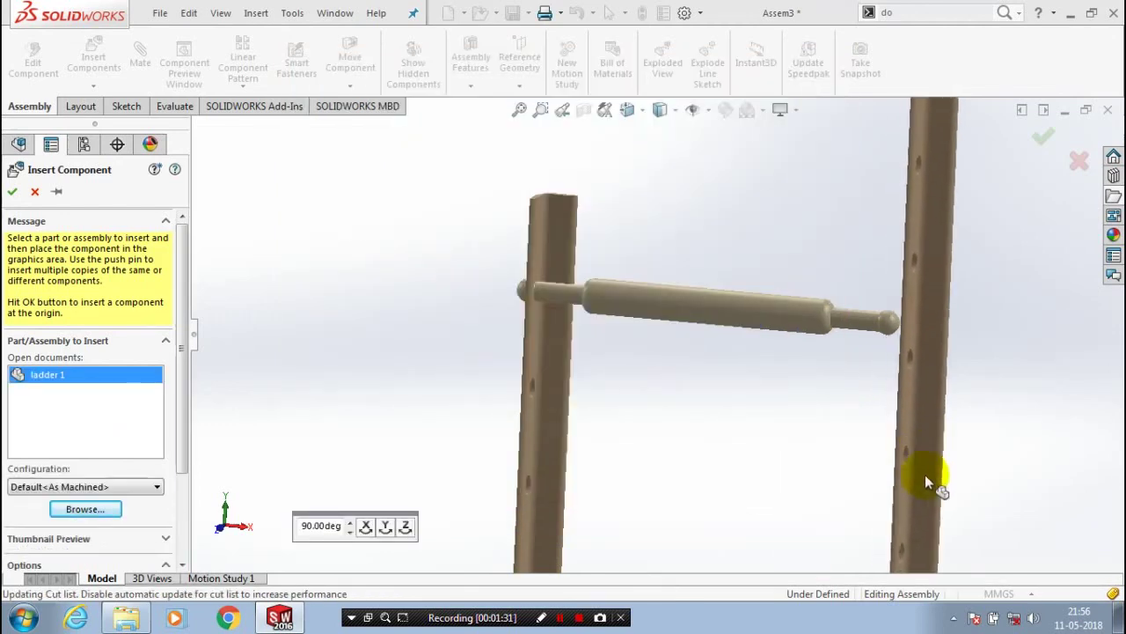
{"action": "left_click", "coordinate": [907, 435]}
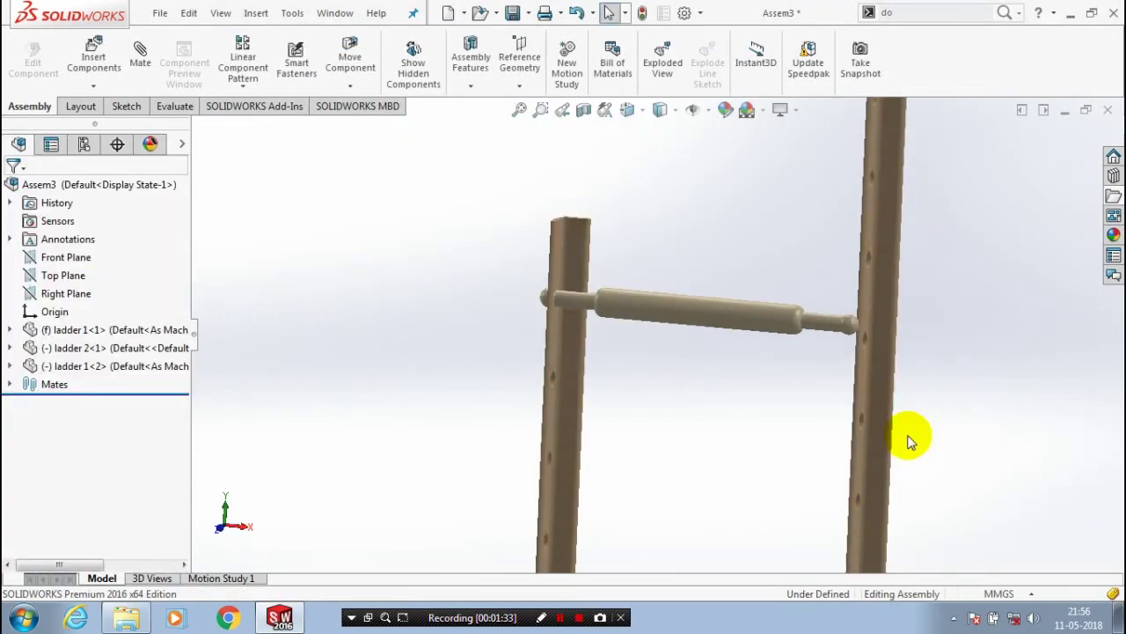
{"action": "middle_click_drag", "start_coordinate": [826, 334], "coordinate": [706, 250]}
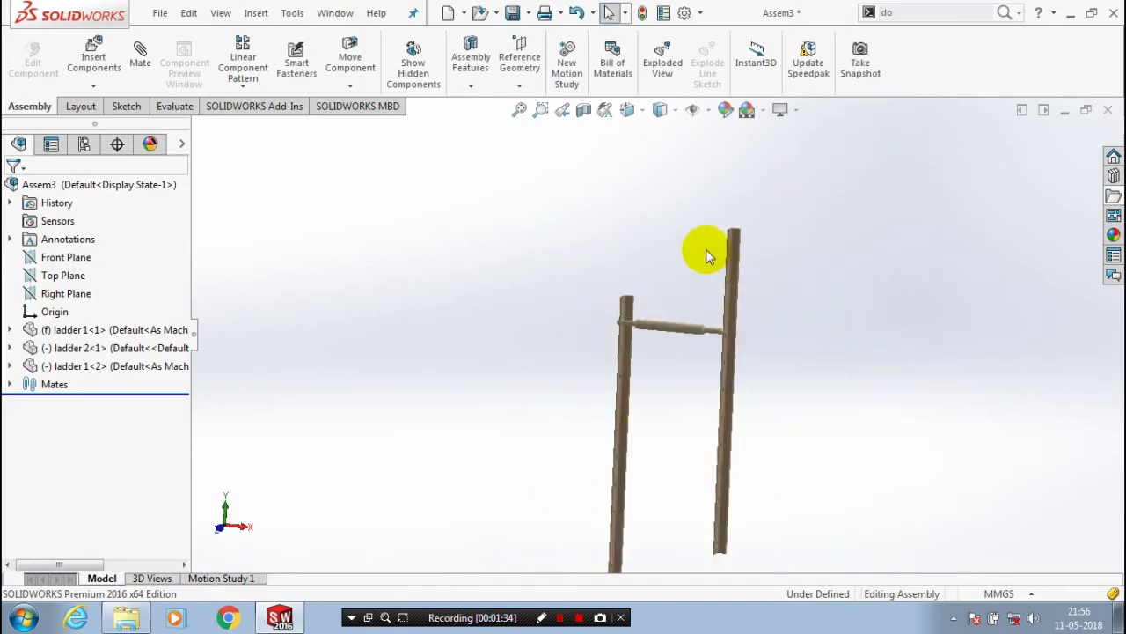
{"action": "scroll", "coordinate": [706, 249], "scroll_direction": "down", "scroll_amount": 3}
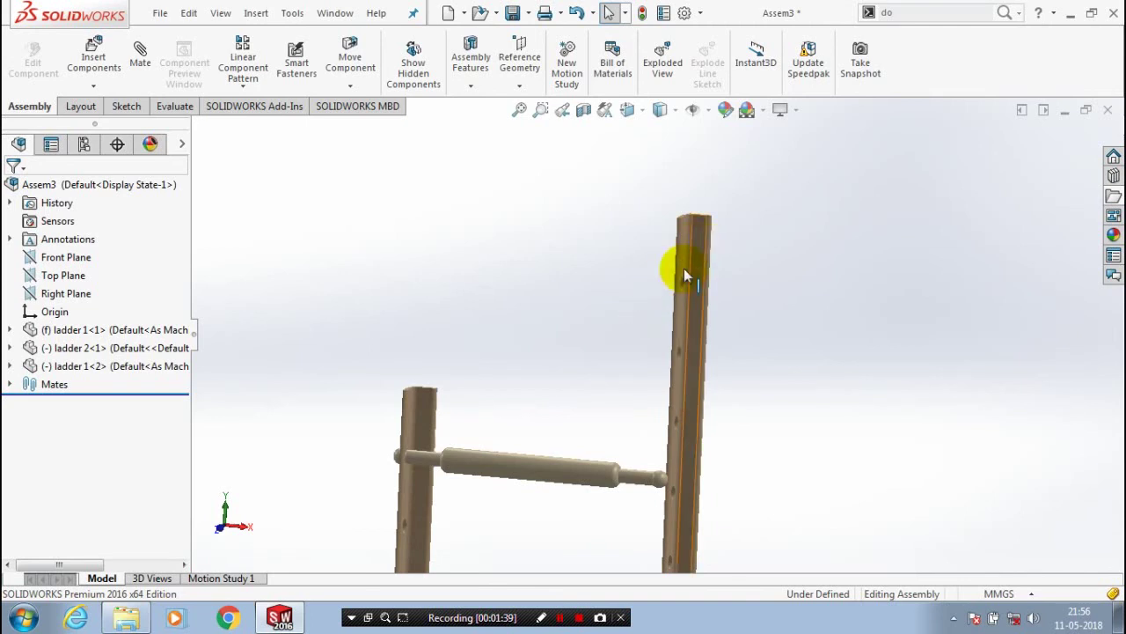
Mate a face on each ladder 1 rail parallel, with the mate alignment flipped.
{"action": "left_click", "coordinate": [140, 57]}
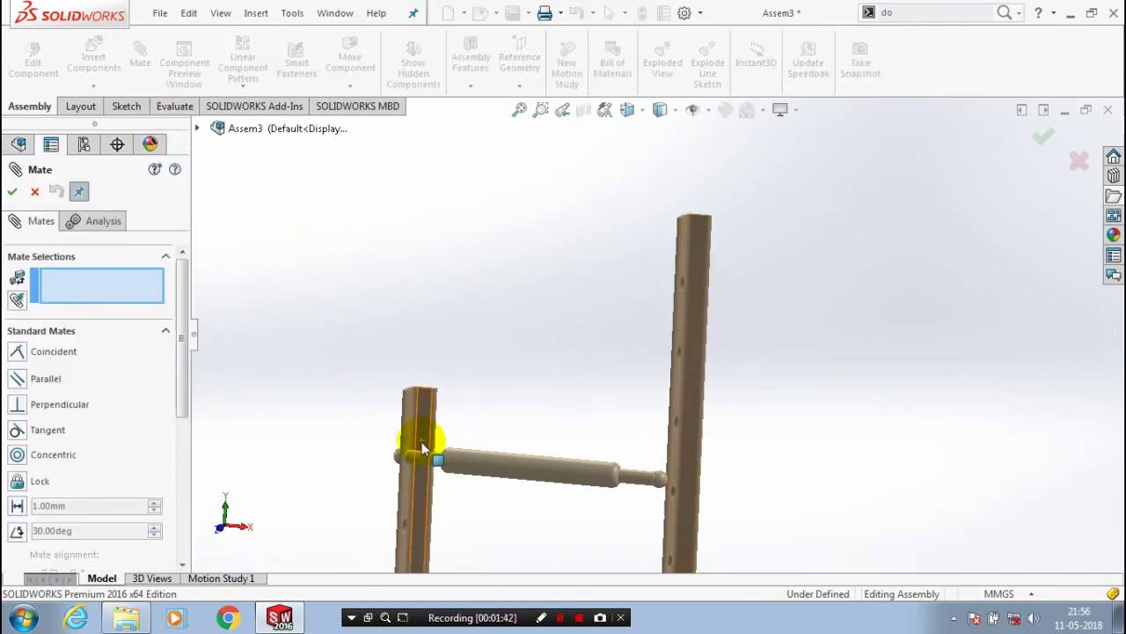
{"action": "scroll", "coordinate": [405, 431], "scroll_direction": "down", "scroll_amount": 2}
{"action": "scroll", "coordinate": [415, 382], "scroll_direction": "down", "scroll_amount": 3}
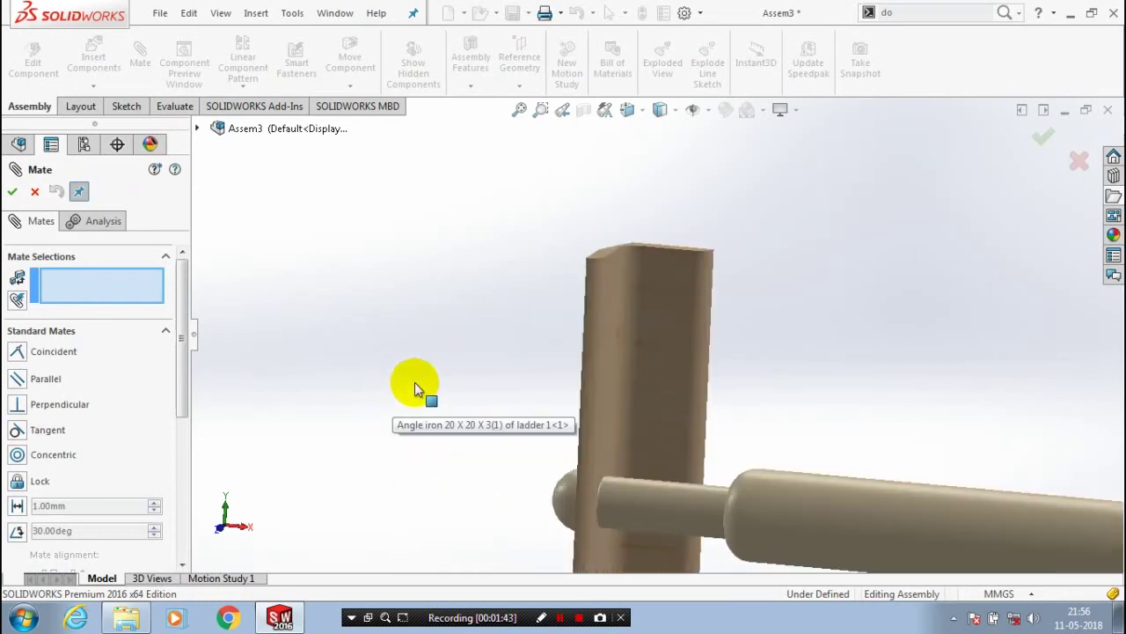
{"action": "left_click", "coordinate": [610, 355]}
{"action": "scroll", "coordinate": [610, 355], "scroll_direction": "up", "scroll_amount": 3}
{"action": "scroll", "coordinate": [768, 231], "scroll_direction": "down", "scroll_amount": 2}
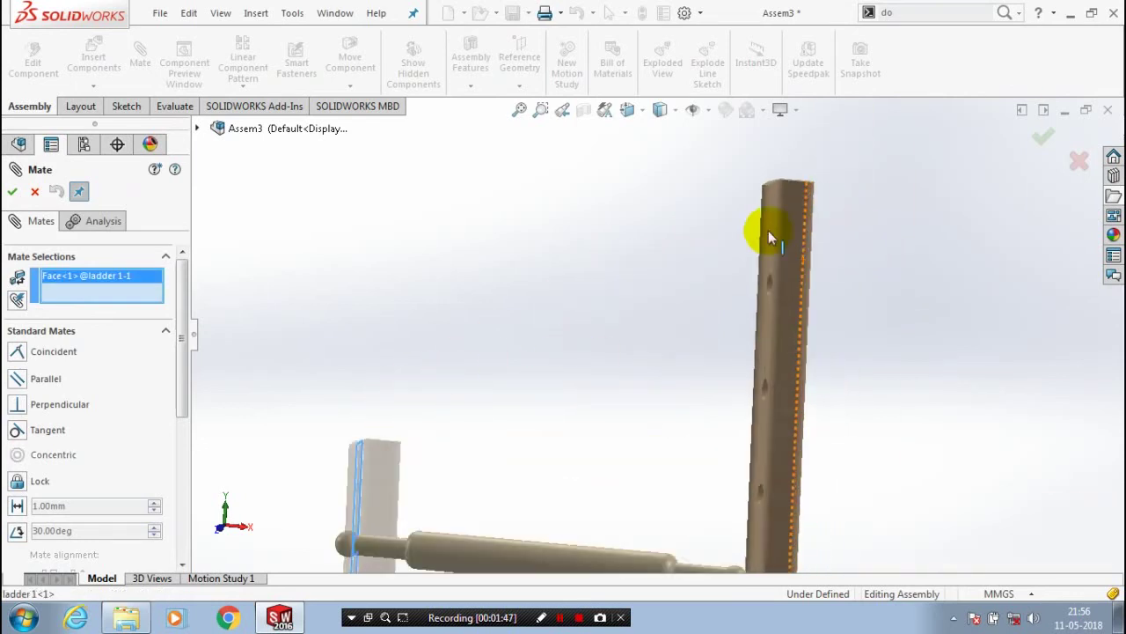
{"action": "scroll", "coordinate": [772, 255], "scroll_direction": "down", "scroll_amount": 2}
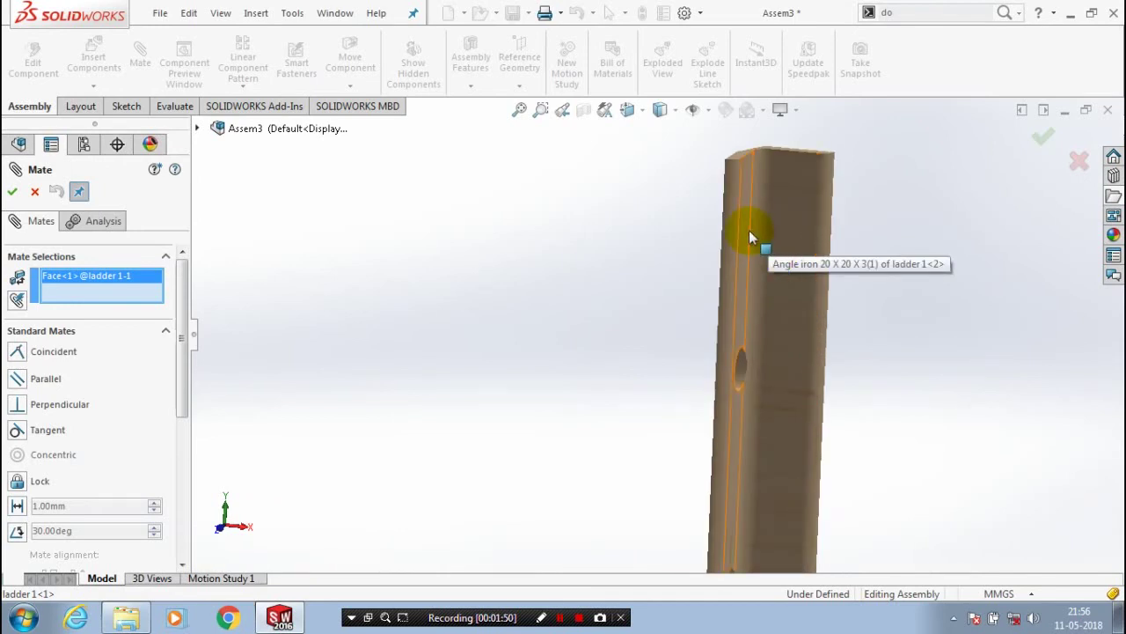
{"action": "left_click", "coordinate": [750, 234]}
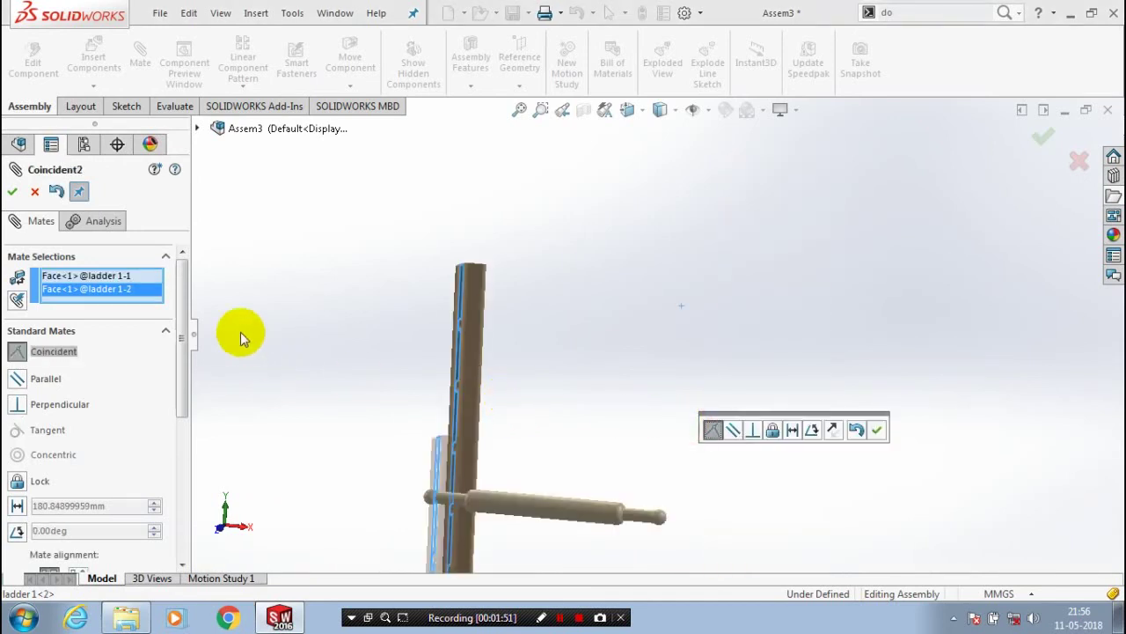
{"action": "left_click", "coordinate": [46, 379]}
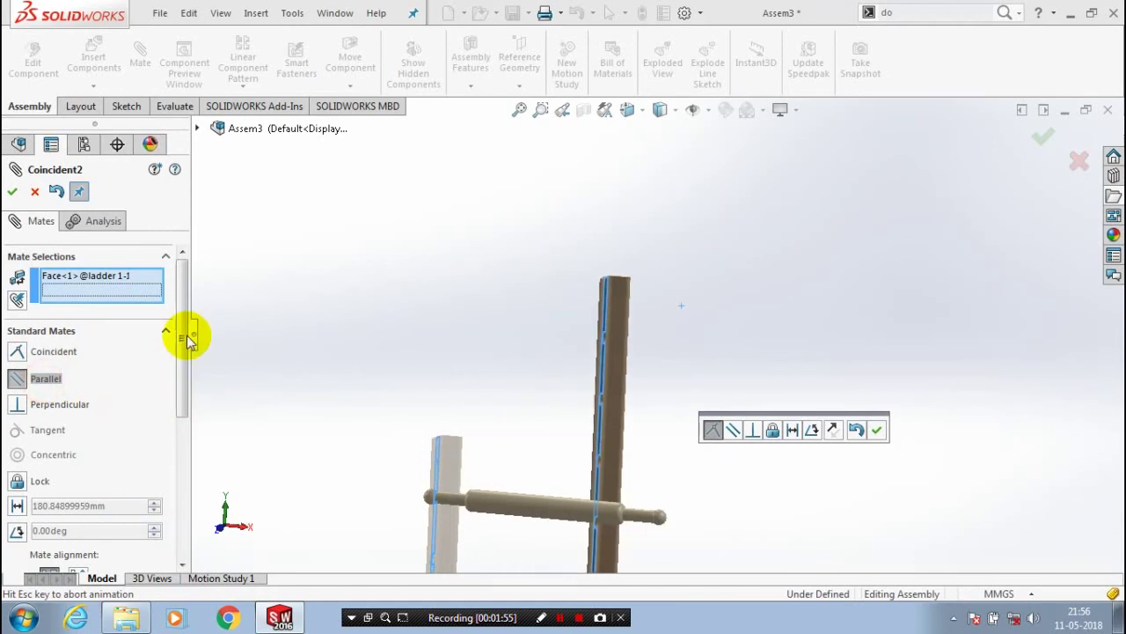
{"action": "left_click_drag", "start_coordinate": [189, 335], "coordinate": [182, 398]}
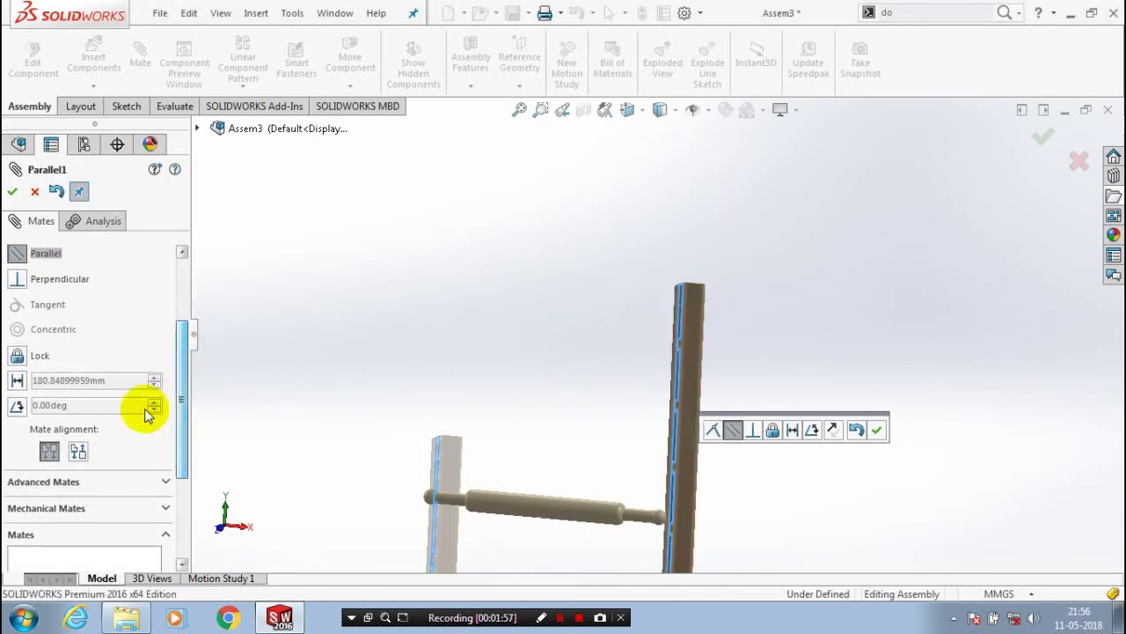
{"action": "left_click", "coordinate": [85, 456]}
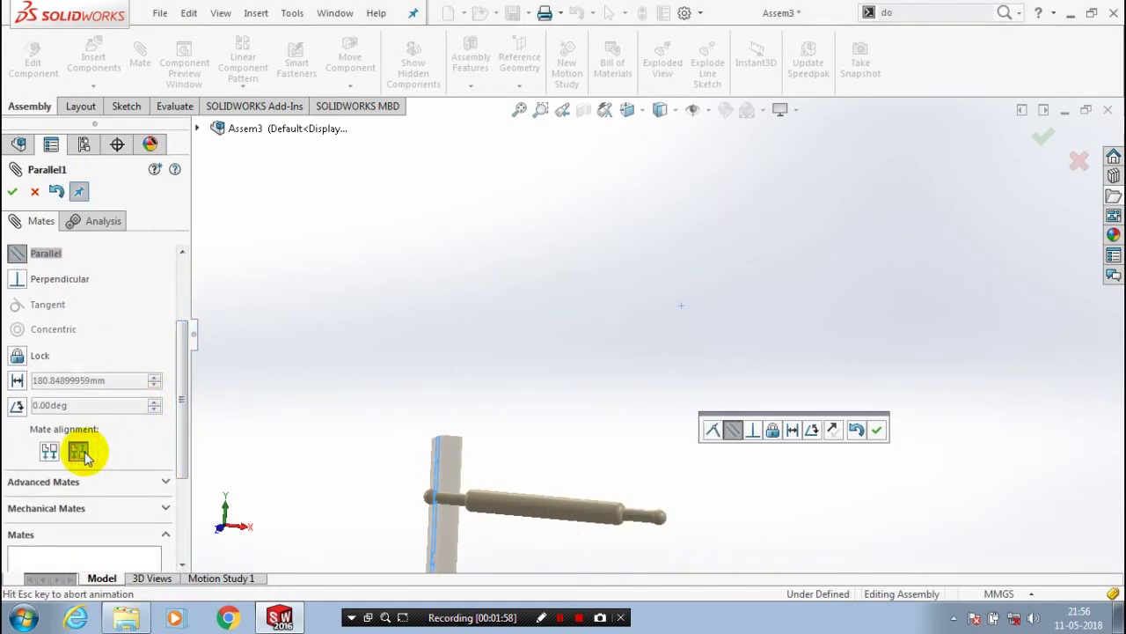
{"action": "left_click", "coordinate": [204, 248]}
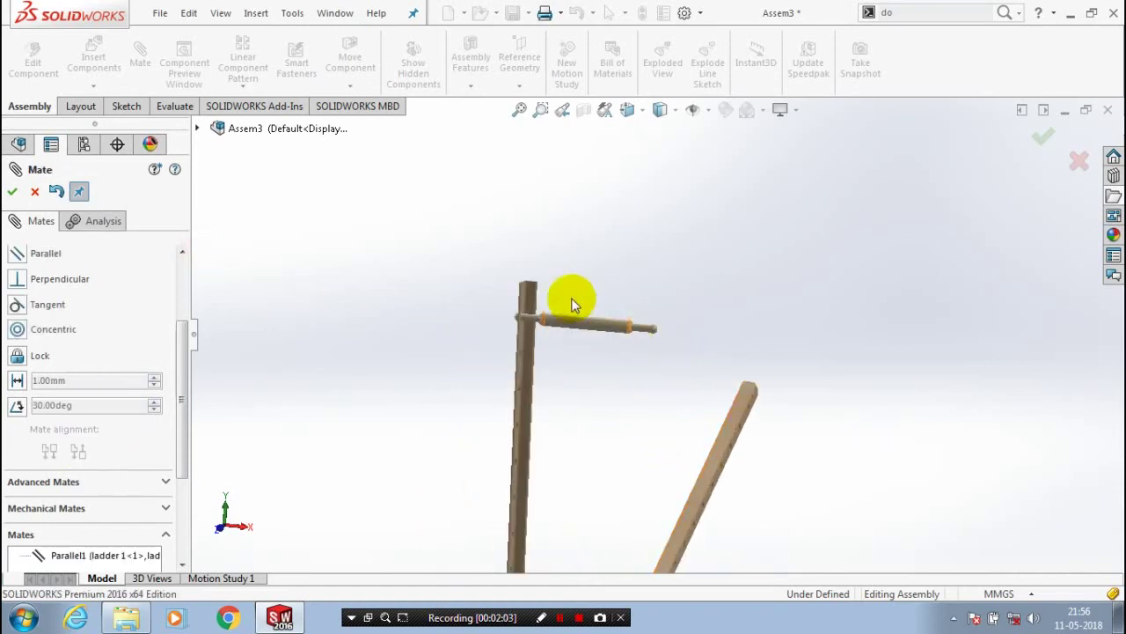
Pick Face<2> on ladder 1-1 and on ladder 1-2 to preview a second Parallel mate.
{"action": "left_click", "coordinate": [44, 252]}
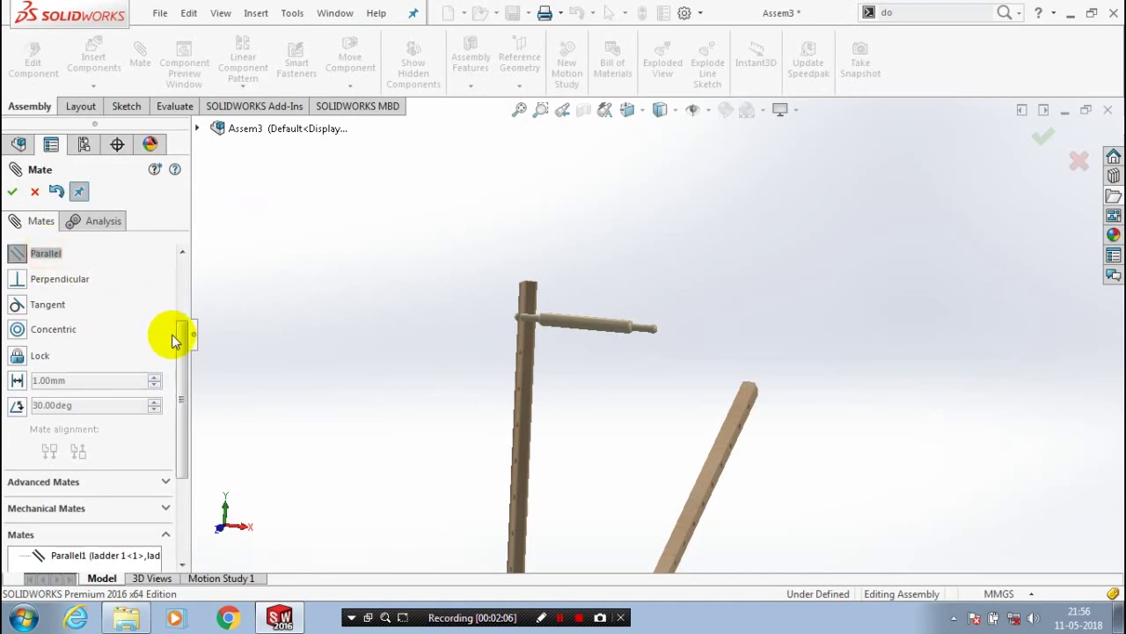
{"action": "scroll", "coordinate": [172, 334], "scroll_direction": "up", "scroll_amount": 3}
{"action": "scroll", "coordinate": [523, 300], "scroll_direction": "down", "scroll_amount": 2}
{"action": "scroll", "coordinate": [583, 301], "scroll_direction": "down", "scroll_amount": 3}
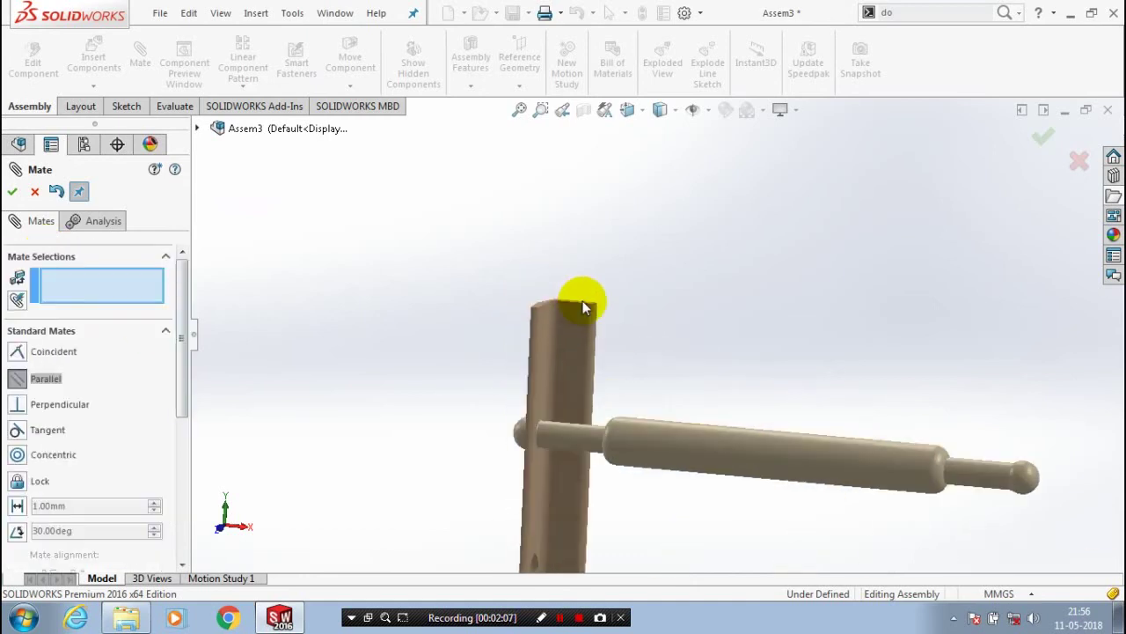
{"action": "scroll", "coordinate": [631, 311], "scroll_direction": "down", "scroll_amount": 3}
{"action": "middle_click_drag", "start_coordinate": [631, 317], "coordinate": [438, 322]}
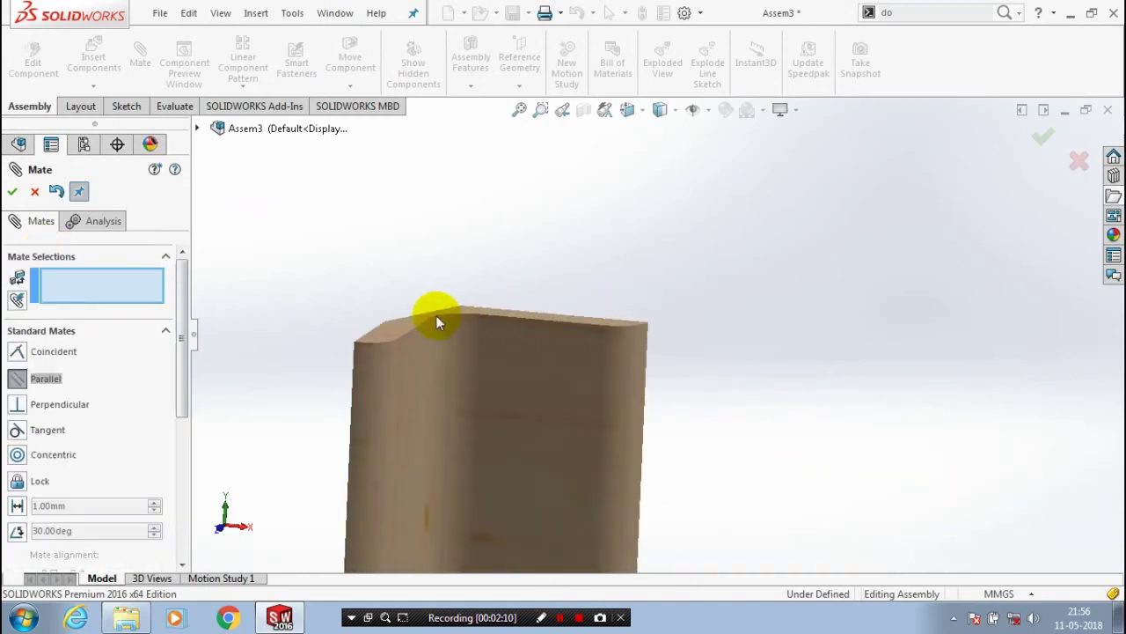
{"action": "left_click", "coordinate": [736, 354]}
{"action": "scroll", "coordinate": [735, 353], "scroll_direction": "up", "scroll_amount": 5}
{"action": "scroll", "coordinate": [832, 403], "scroll_direction": "down", "scroll_amount": 2}
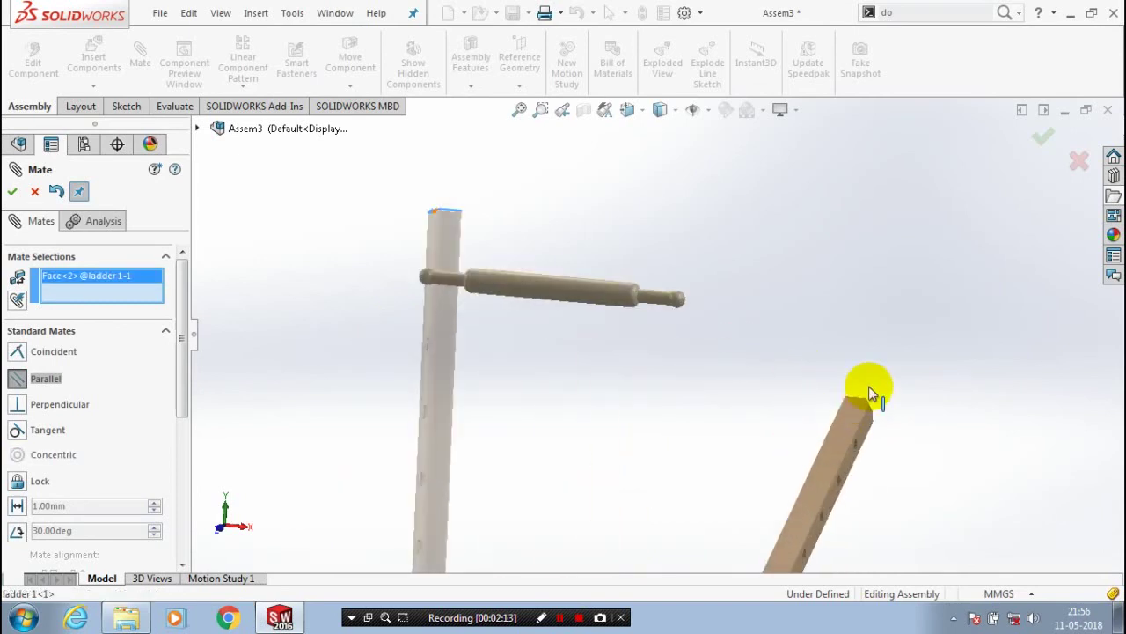
{"action": "scroll", "coordinate": [867, 390], "scroll_direction": "down", "scroll_amount": 2}
{"action": "mouse_move", "coordinate": [853, 412]}
{"action": "middle_mouse_down"}
{"action": "mouse_move", "coordinate": [754, 490]}
{"action": "mouse_move", "coordinate": [790, 453]}
{"action": "middle_mouse_up"}
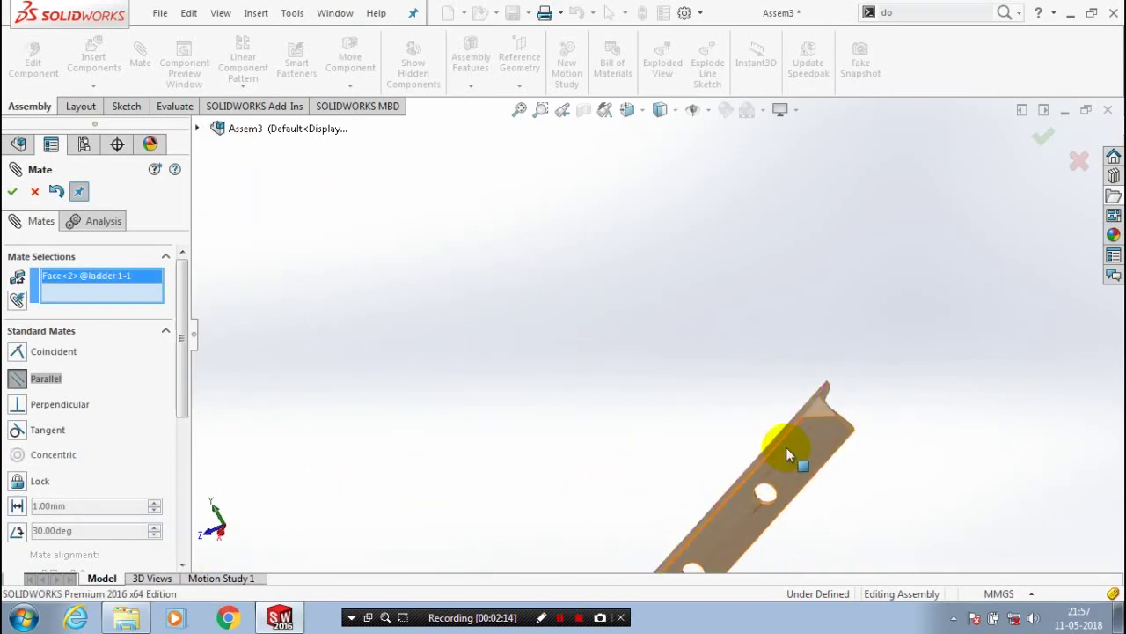
{"action": "scroll", "coordinate": [842, 395], "scroll_direction": "down", "scroll_amount": 2}
{"action": "scroll", "coordinate": [775, 335], "scroll_direction": "down", "scroll_amount": 2}
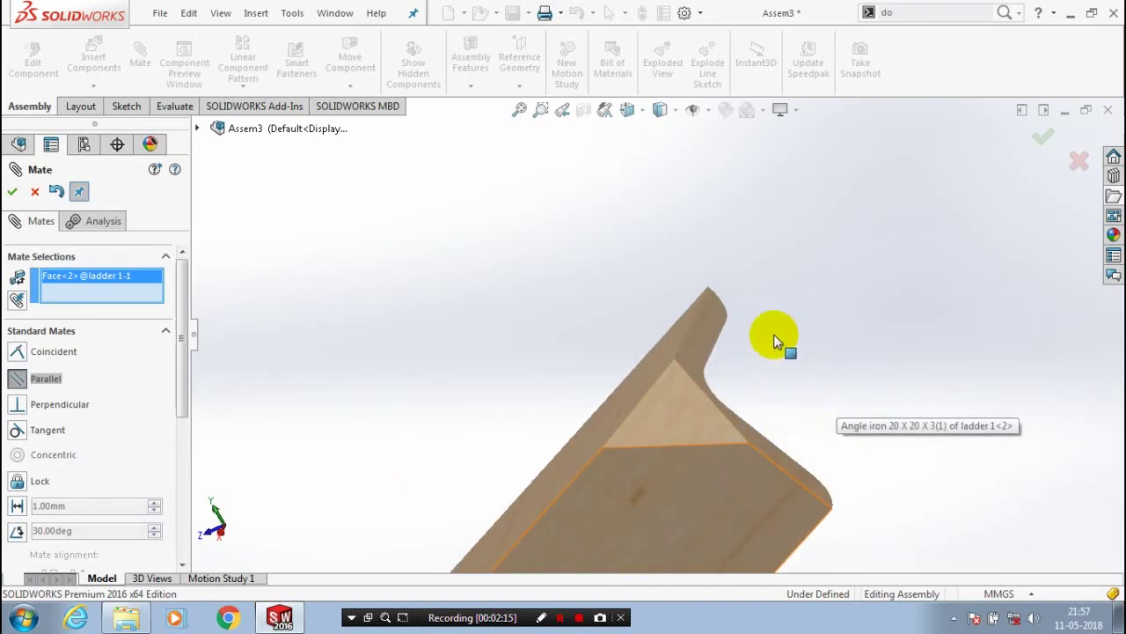
{"action": "left_click", "coordinate": [707, 335]}
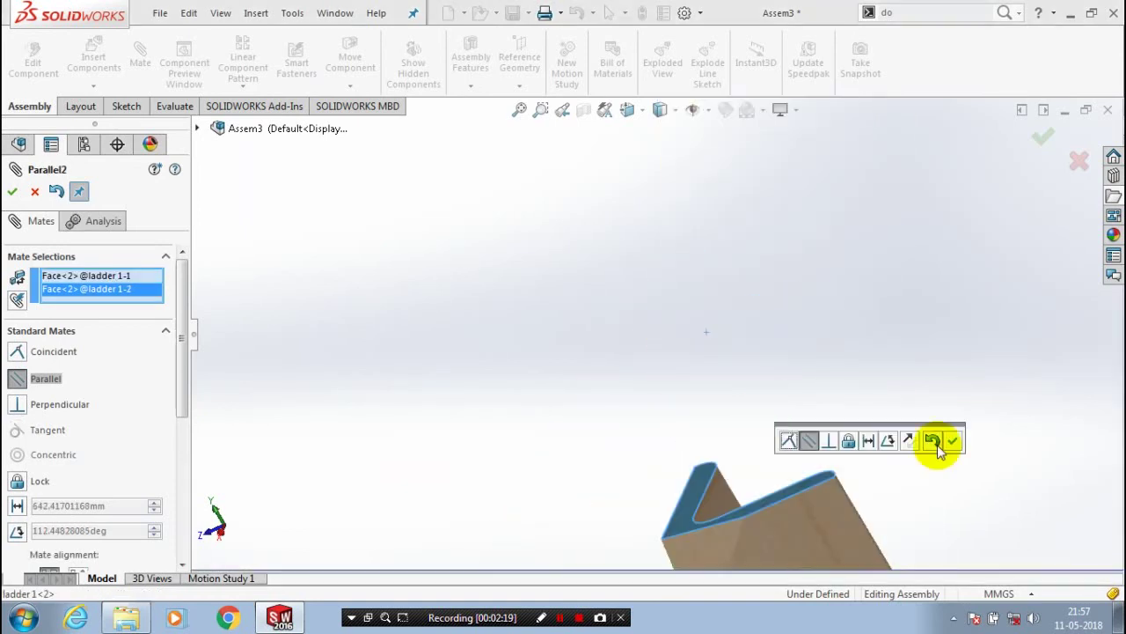
Accept the Parallel2 mate between the two rails.
{"action": "left_click", "coordinate": [953, 440]}
{"action": "scroll", "coordinate": [837, 427], "scroll_direction": "up", "scroll_amount": 3}
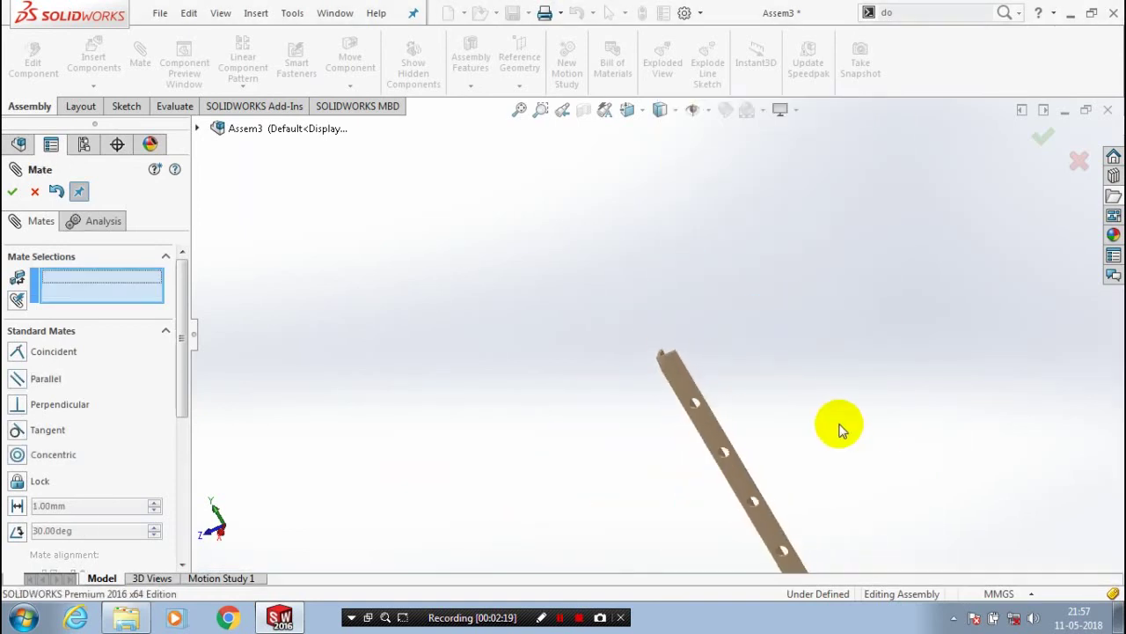
{"action": "scroll", "coordinate": [737, 460], "scroll_direction": "up", "scroll_amount": 2}
{"action": "mouse_move", "coordinate": [531, 393]}
{"action": "middle_mouse_down"}
{"action": "mouse_move", "coordinate": [343, 348]}
{"action": "mouse_move", "coordinate": [259, 311]}
{"action": "middle_mouse_up"}
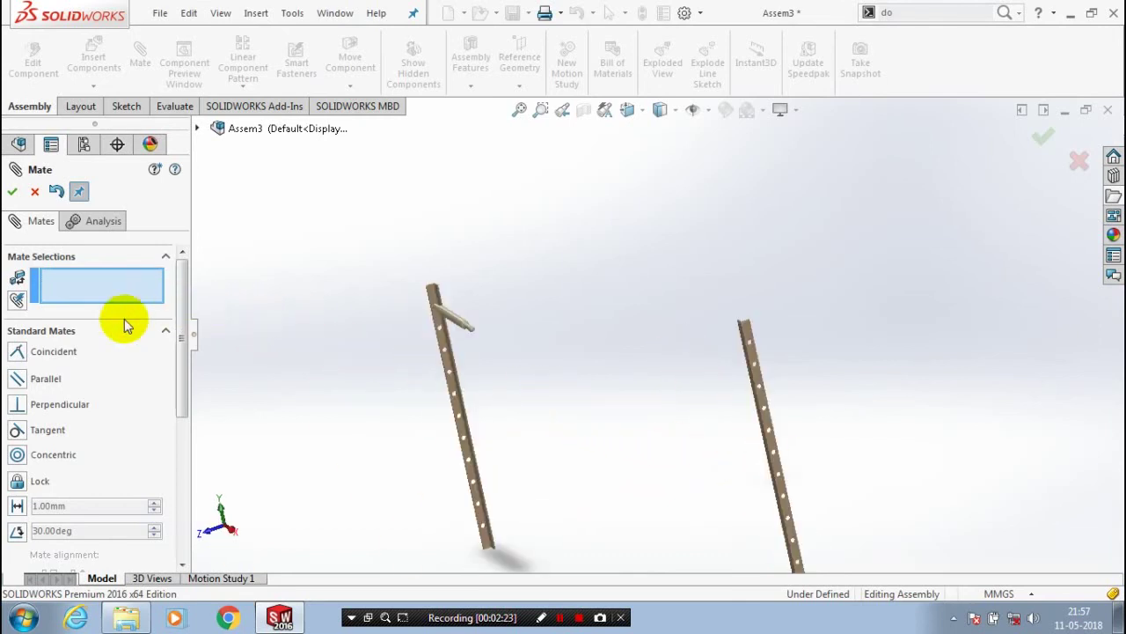
Make the rung's round end concentric with a 10 mm hole in the second rail.
{"action": "left_click", "coordinate": [42, 454]}
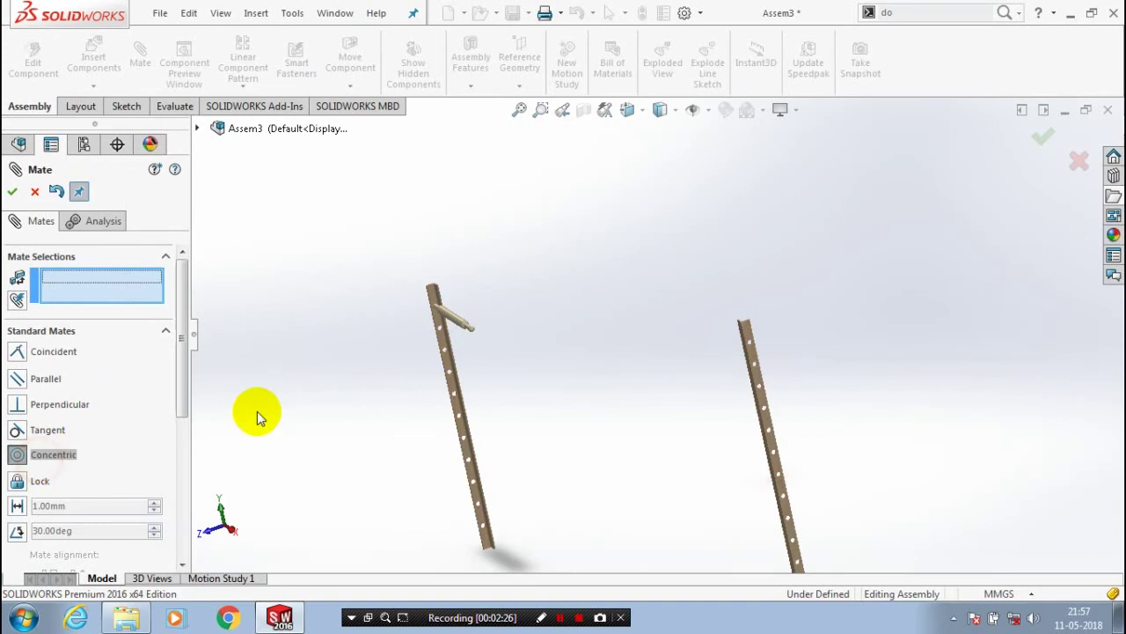
{"action": "scroll", "coordinate": [463, 316], "scroll_direction": "down", "scroll_amount": 5}
{"action": "left_click", "coordinate": [463, 316]}
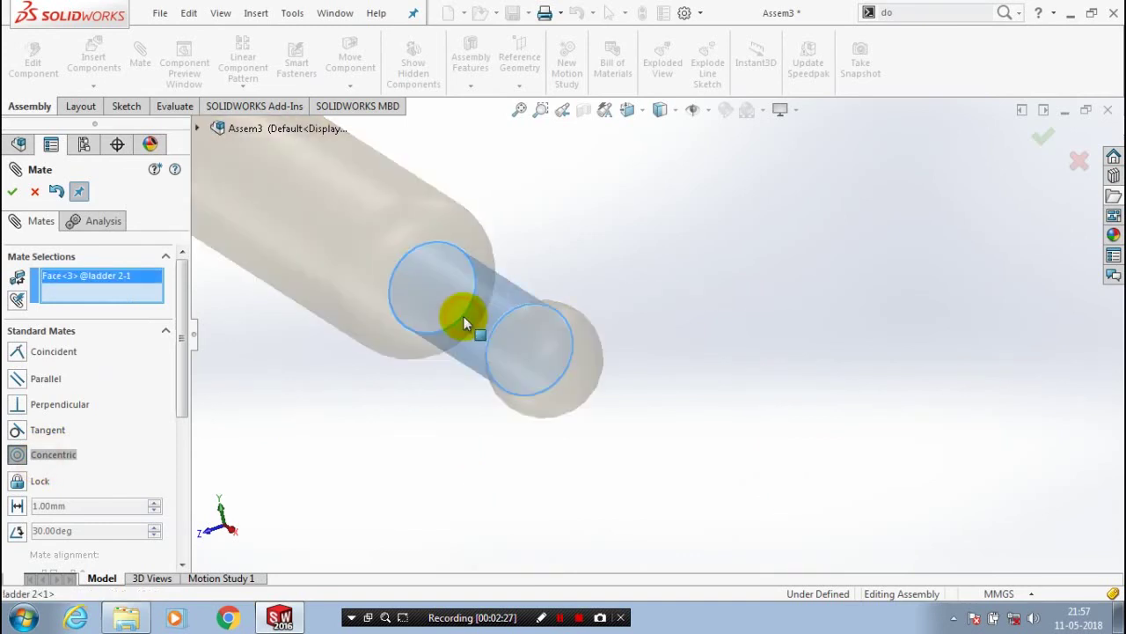
{"action": "scroll", "coordinate": [658, 367], "scroll_direction": "up", "scroll_amount": 2}
{"action": "scroll", "coordinate": [658, 367], "scroll_direction": "up", "scroll_amount": 3}
{"action": "scroll", "coordinate": [792, 397], "scroll_direction": "up", "scroll_amount": 2}
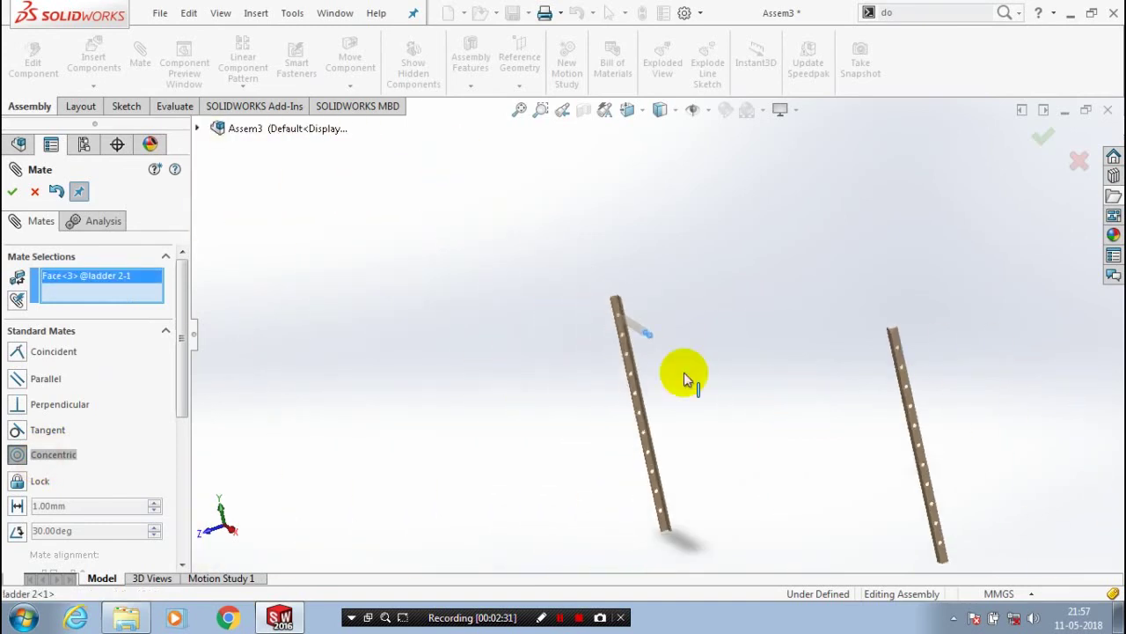
{"action": "scroll", "coordinate": [683, 373], "scroll_direction": "down", "scroll_amount": 5}
{"action": "scroll", "coordinate": [660, 415], "scroll_direction": "down", "scroll_amount": 1}
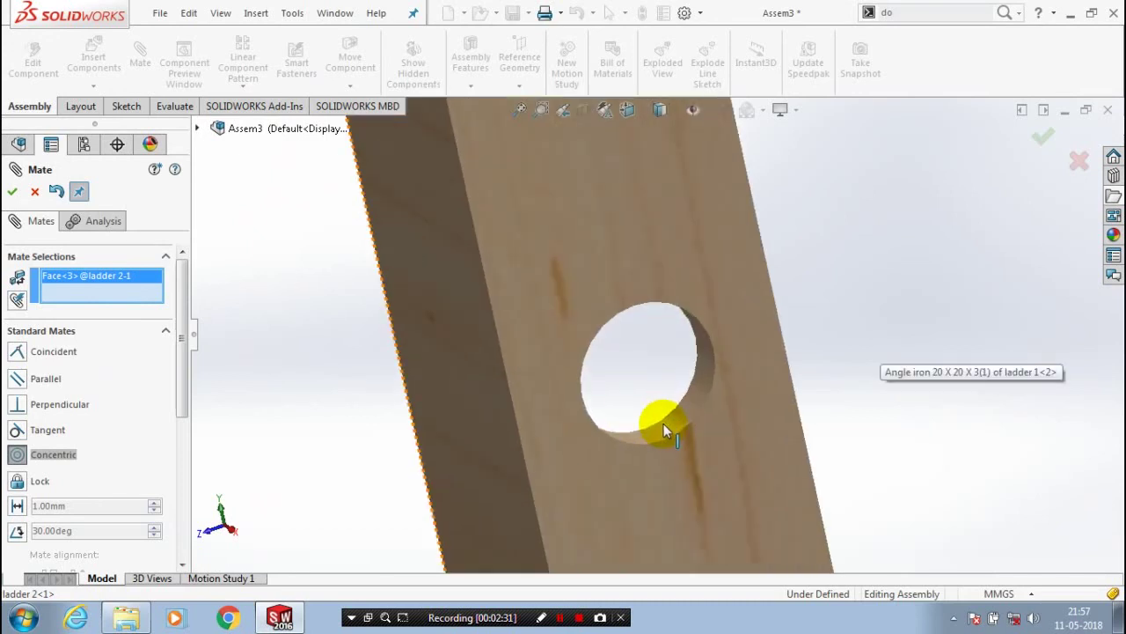
{"action": "left_click", "coordinate": [673, 423]}
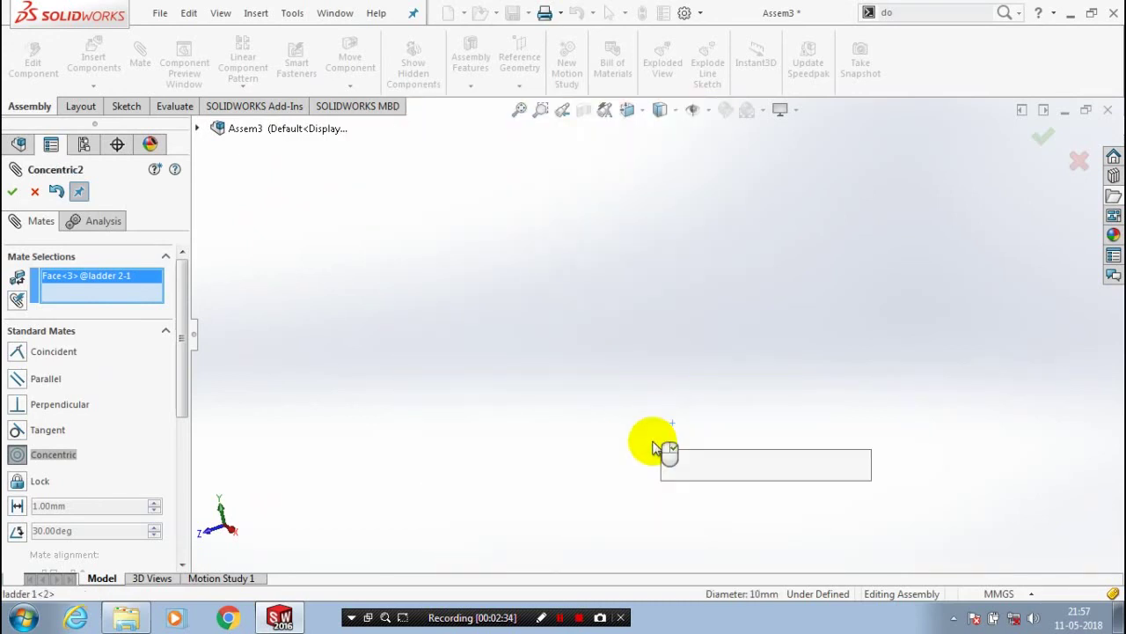
{"action": "key", "text": "Return"}
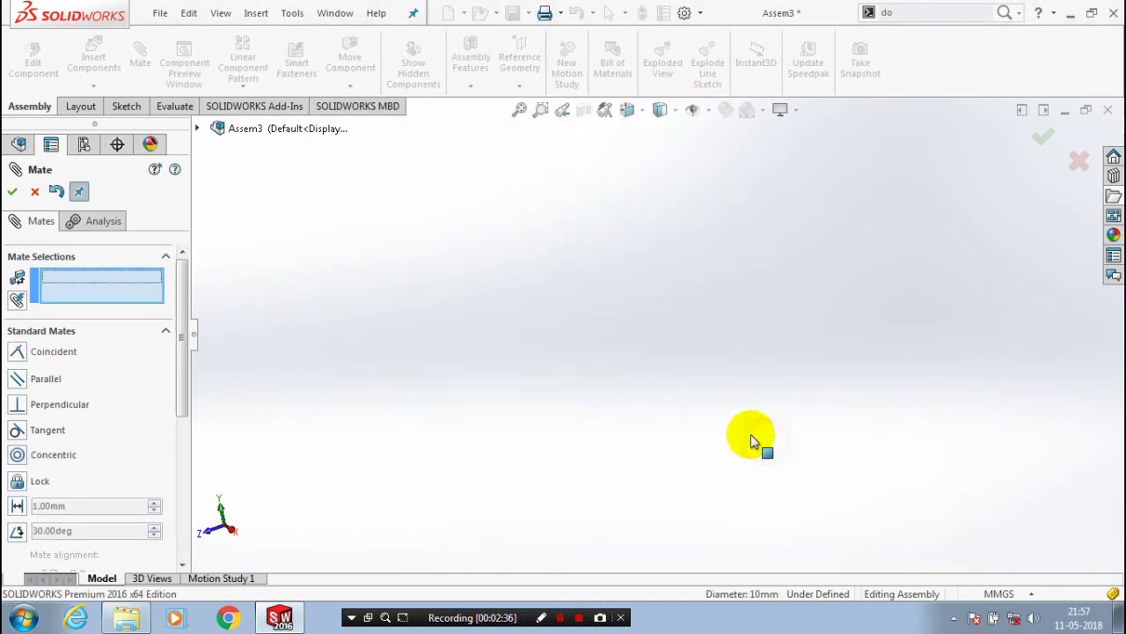
Slide the second rail further to the right along the rung.
{"action": "scroll", "coordinate": [788, 451], "scroll_direction": "up", "scroll_amount": 5}
{"action": "scroll", "coordinate": [495, 356], "scroll_direction": "down", "scroll_amount": 1}
{"action": "scroll", "coordinate": [484, 353], "scroll_direction": "down", "scroll_amount": 1}
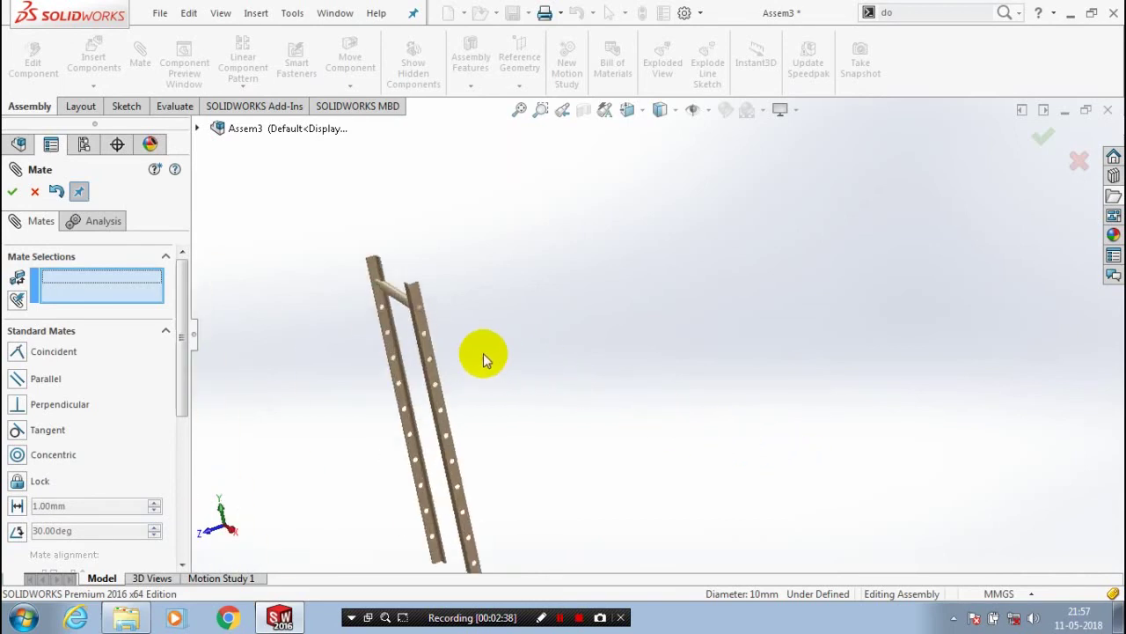
{"action": "scroll", "coordinate": [483, 353], "scroll_direction": "down", "scroll_amount": 4}
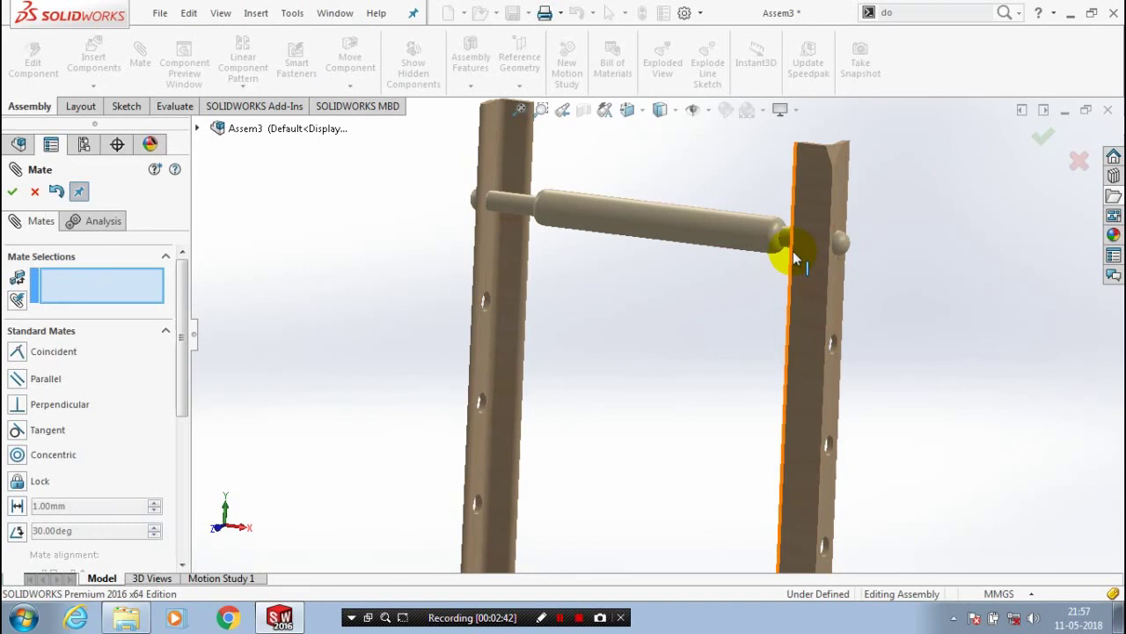
{"action": "left_click_drag", "start_coordinate": [793, 251], "coordinate": [902, 260]}
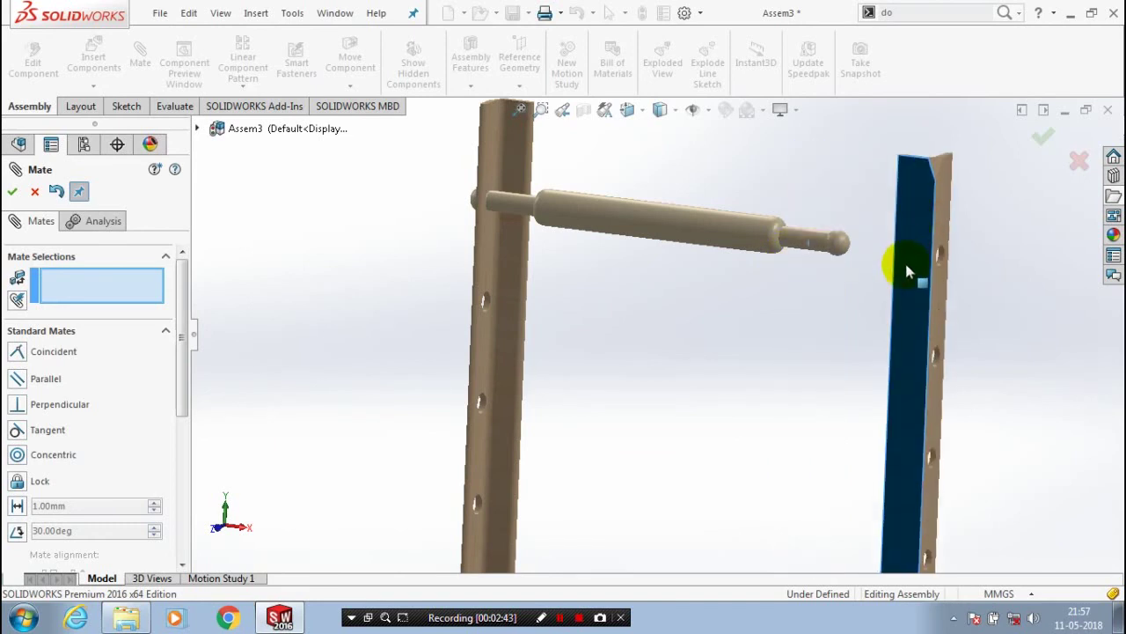
Make the rung's circular end edge coincident with the second rail's face.
{"action": "left_click", "coordinate": [54, 352]}
{"action": "scroll", "coordinate": [820, 290], "scroll_direction": "down", "scroll_amount": 3}
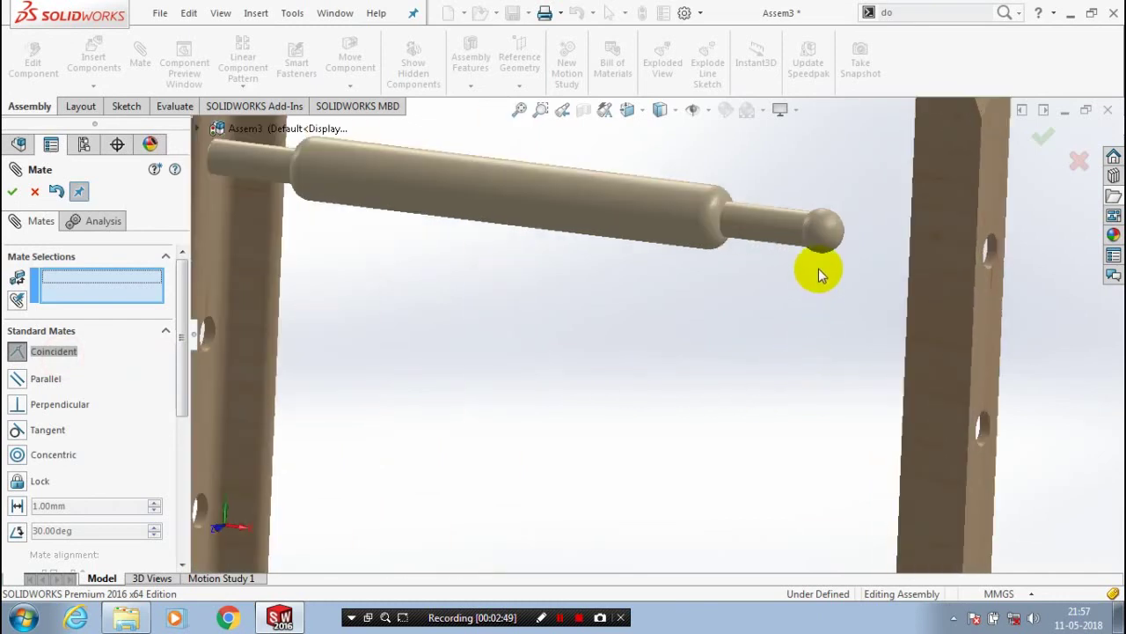
{"action": "scroll", "coordinate": [803, 282], "scroll_direction": "down", "scroll_amount": 3}
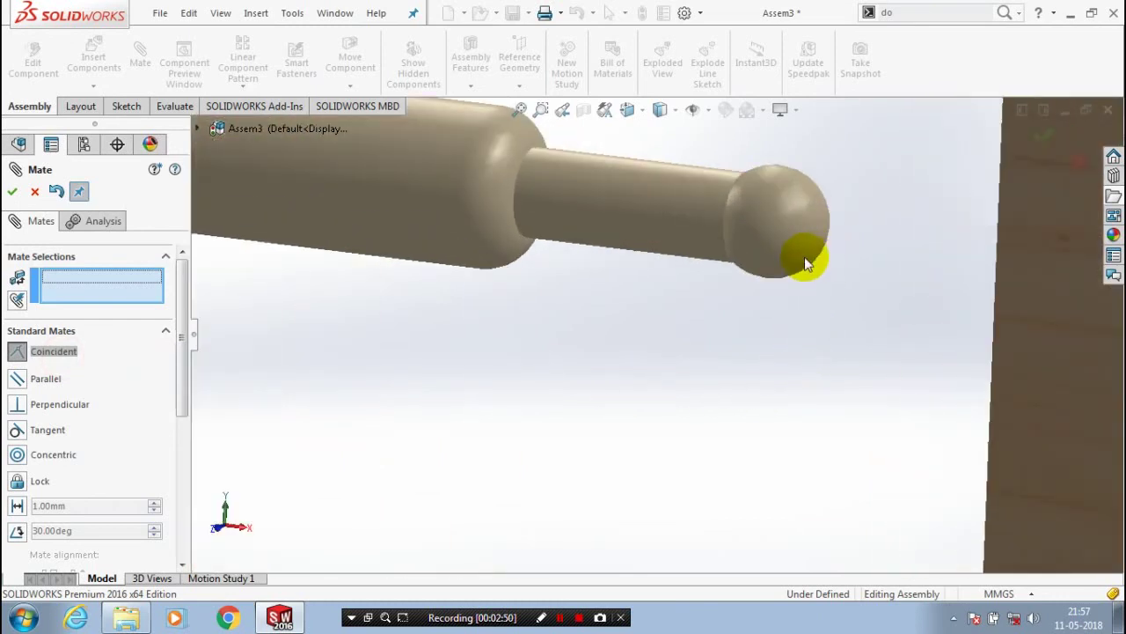
{"action": "left_click", "coordinate": [727, 265]}
{"action": "scroll", "coordinate": [731, 385], "scroll_direction": "up", "scroll_amount": 3}
{"action": "scroll", "coordinate": [734, 390], "scroll_direction": "up", "scroll_amount": 2}
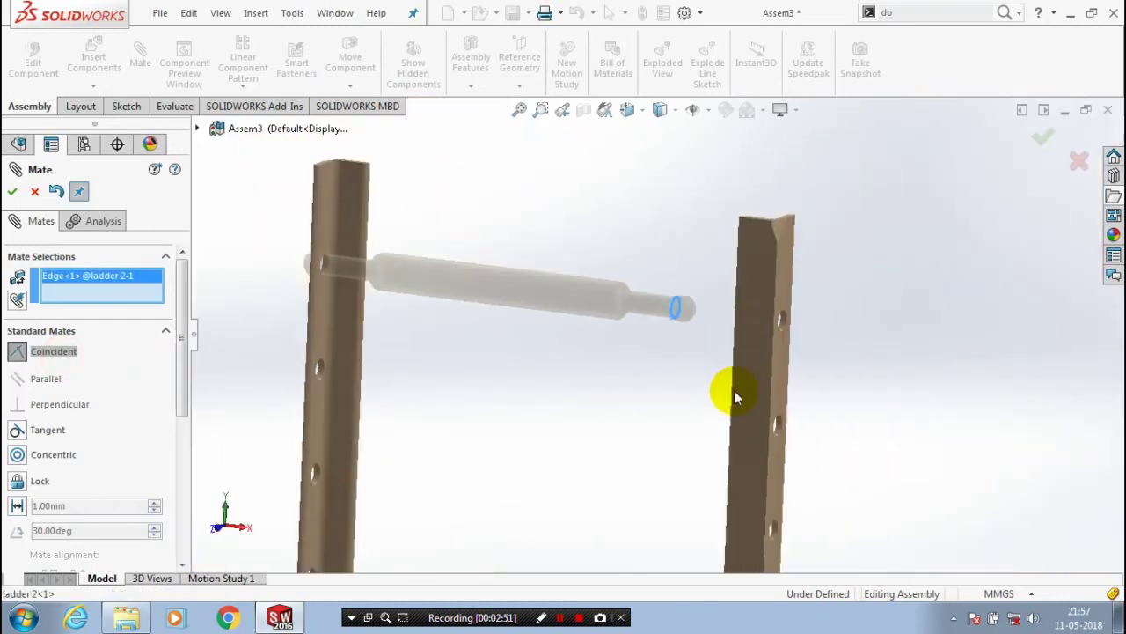
{"action": "scroll", "coordinate": [769, 345], "scroll_direction": "down", "scroll_amount": 2}
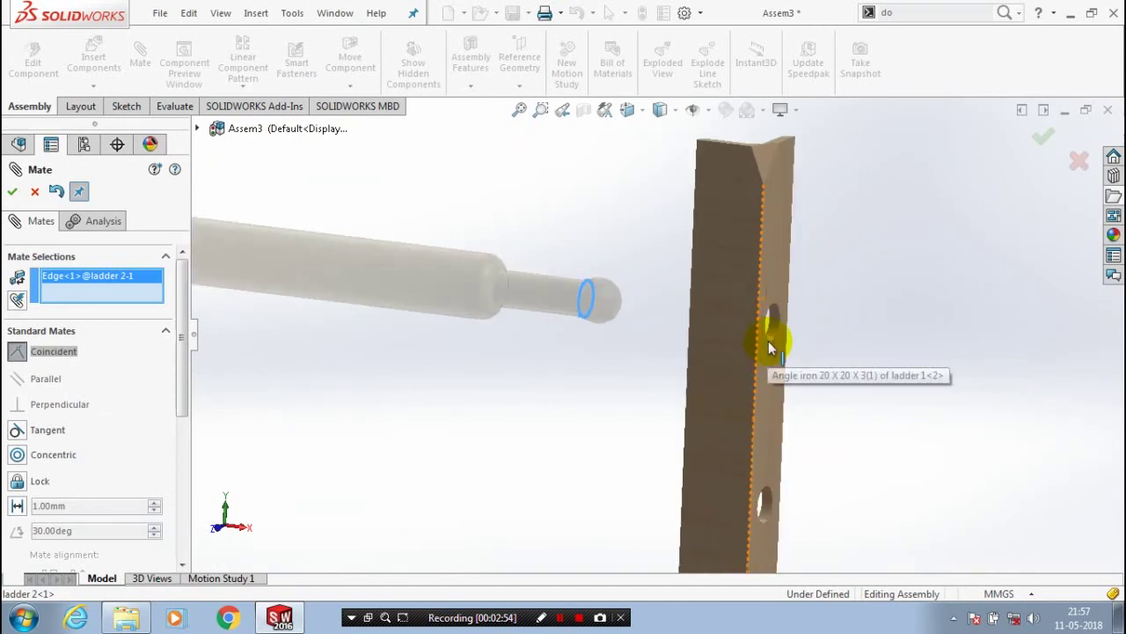
{"action": "mouse_move", "coordinate": [769, 347]}
{"action": "middle_mouse_down"}
{"action": "mouse_move", "coordinate": [563, 410]}
{"action": "mouse_move", "coordinate": [629, 466]}
{"action": "mouse_move", "coordinate": [729, 377]}
{"action": "middle_mouse_up"}
{"action": "scroll", "coordinate": [702, 310], "scroll_direction": "down", "scroll_amount": 2}
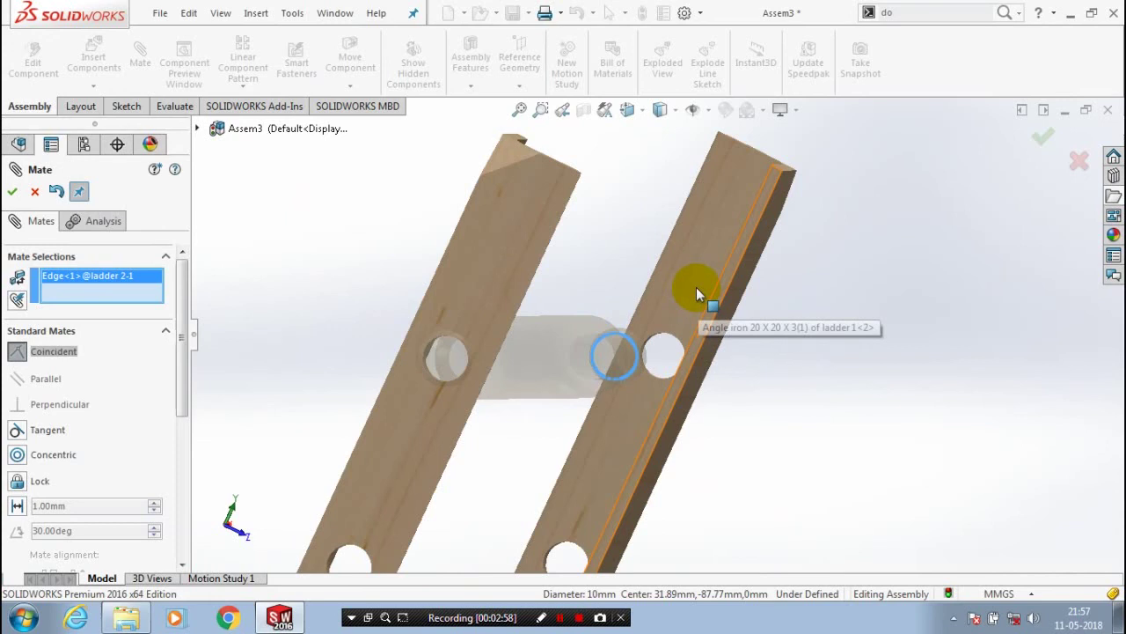
{"action": "left_click", "coordinate": [683, 294]}
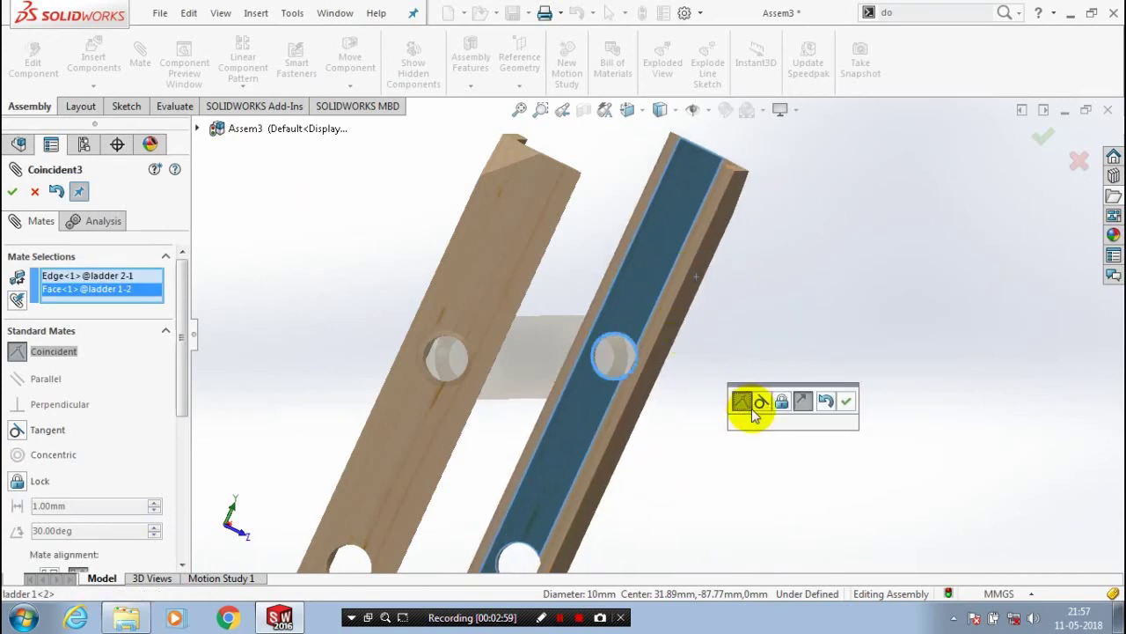
{"action": "left_click", "coordinate": [783, 432]}
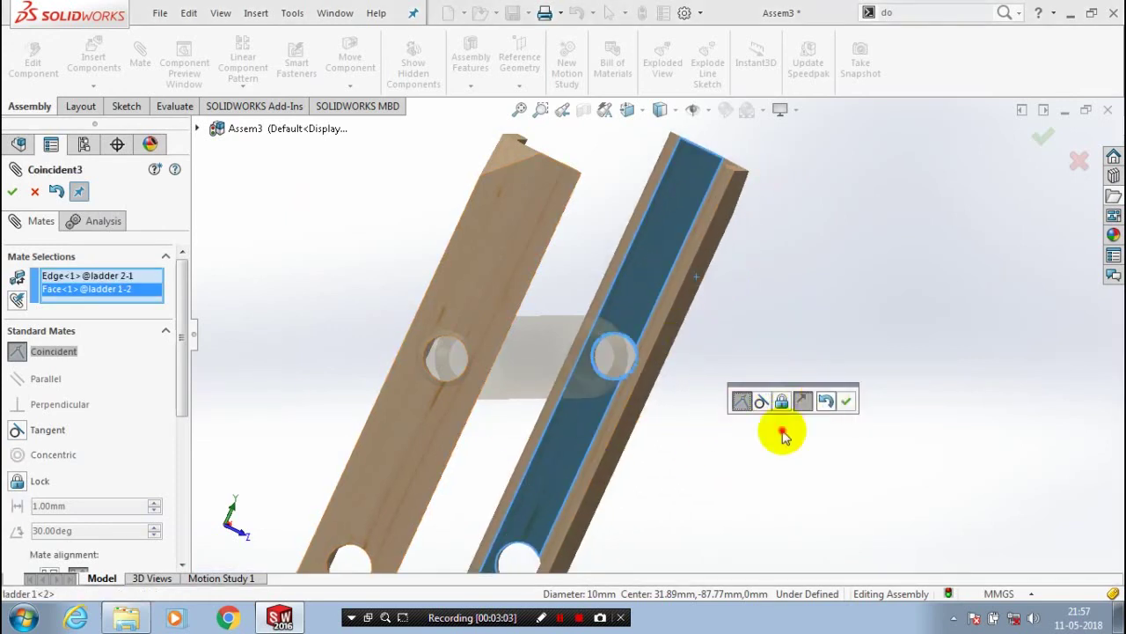
Orbit to check the rung spanning both rails and close the Mate tool.
{"action": "mouse_move", "coordinate": [783, 436]}
{"action": "middle_mouse_down"}
{"action": "mouse_move", "coordinate": [696, 435]}
{"action": "mouse_move", "coordinate": [662, 400]}
{"action": "mouse_move", "coordinate": [722, 453]}
{"action": "mouse_move", "coordinate": [643, 417]}
{"action": "mouse_move", "coordinate": [625, 450]}
{"action": "mouse_move", "coordinate": [659, 396]}
{"action": "middle_mouse_up"}
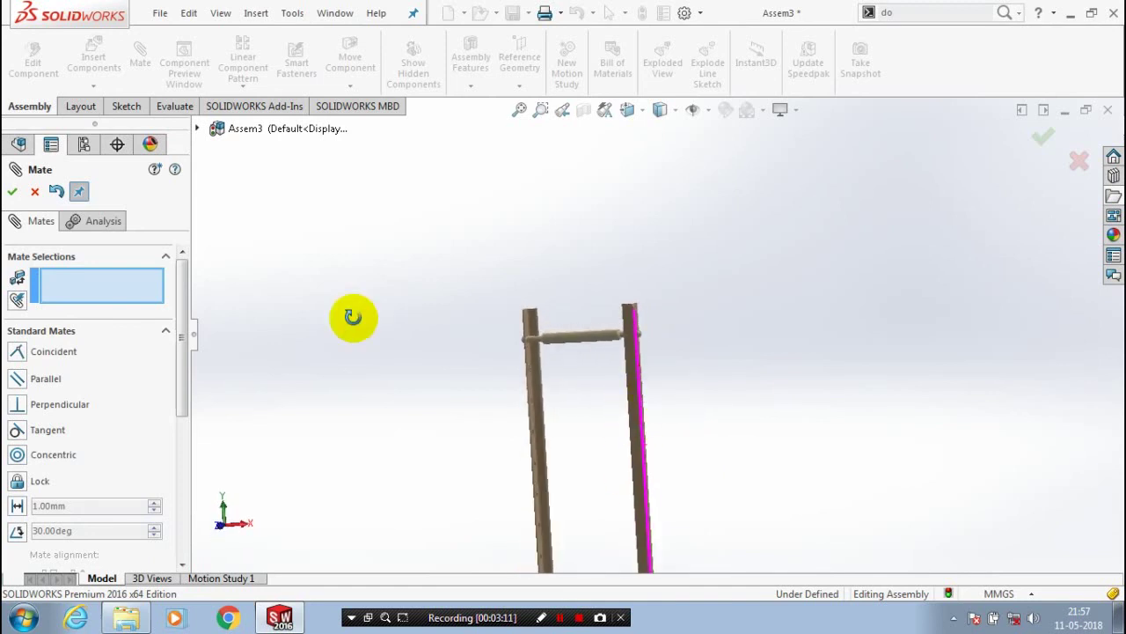
{"action": "middle_click_drag", "start_coordinate": [353, 317], "coordinate": [389, 347]}
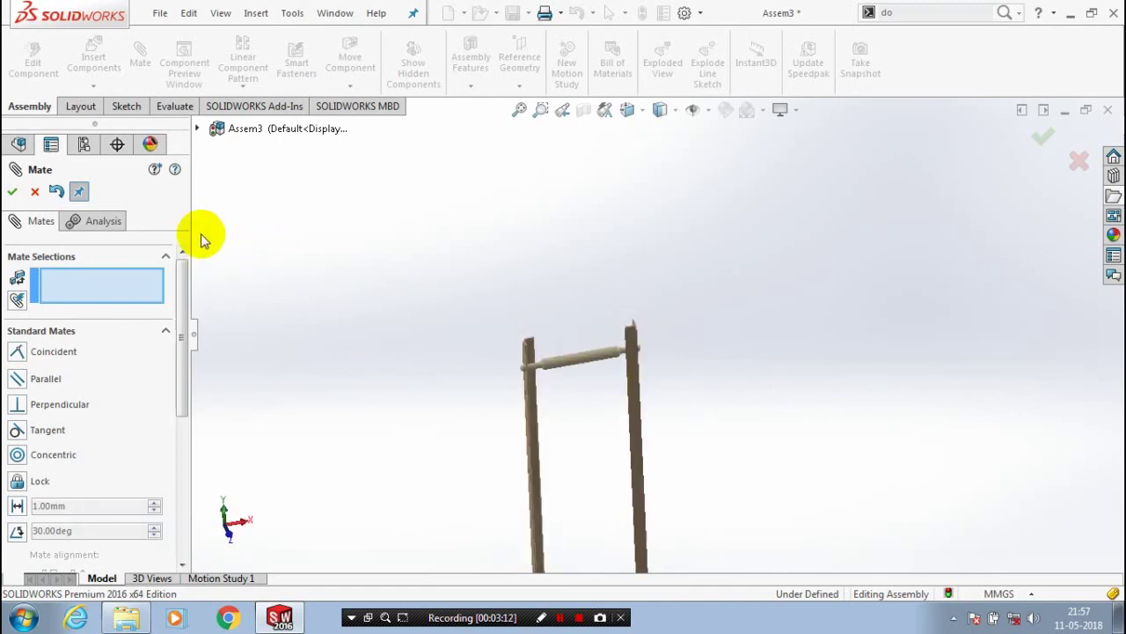
{"action": "left_click", "coordinate": [34, 192]}
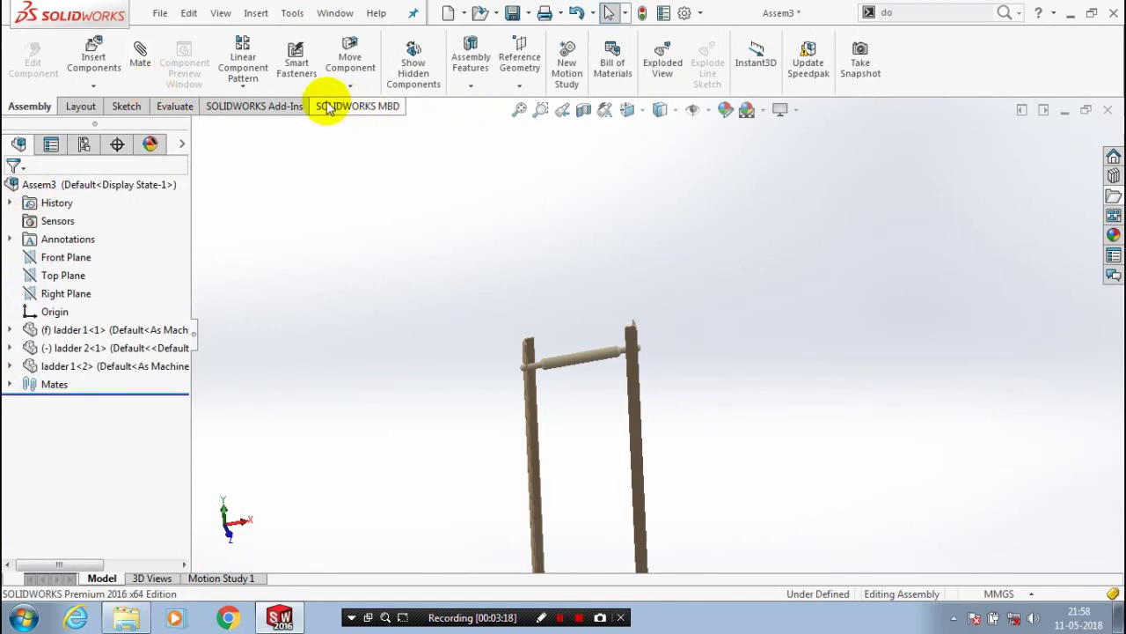
Start a linear component pattern of the rung along the left rail edge.
{"action": "left_click", "coordinate": [242, 86]}
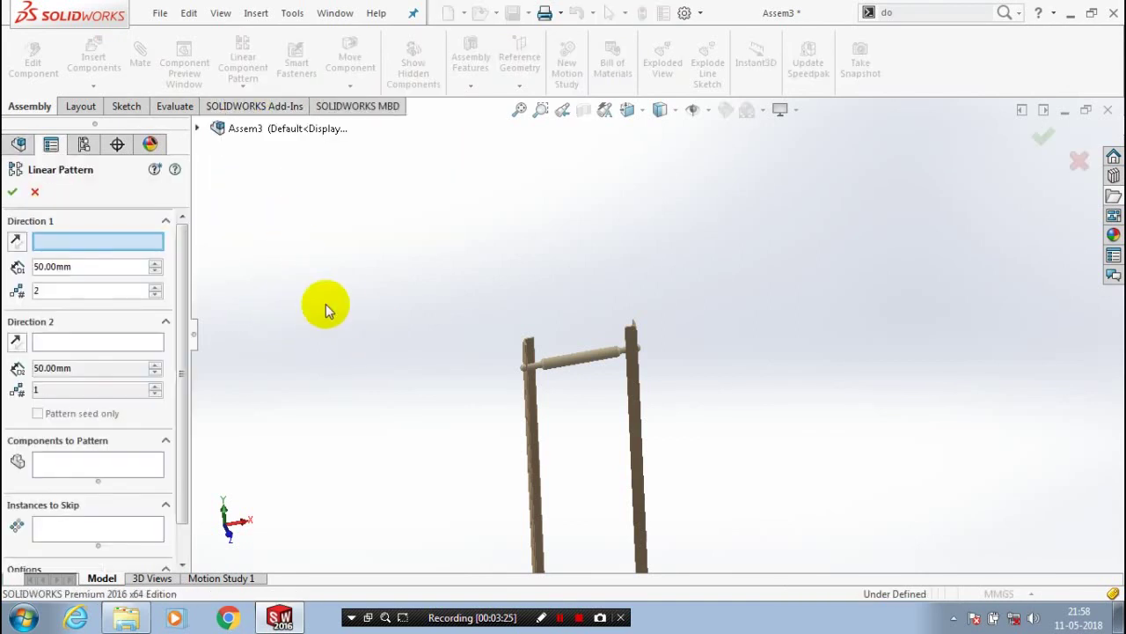
{"action": "left_click", "coordinate": [532, 406]}
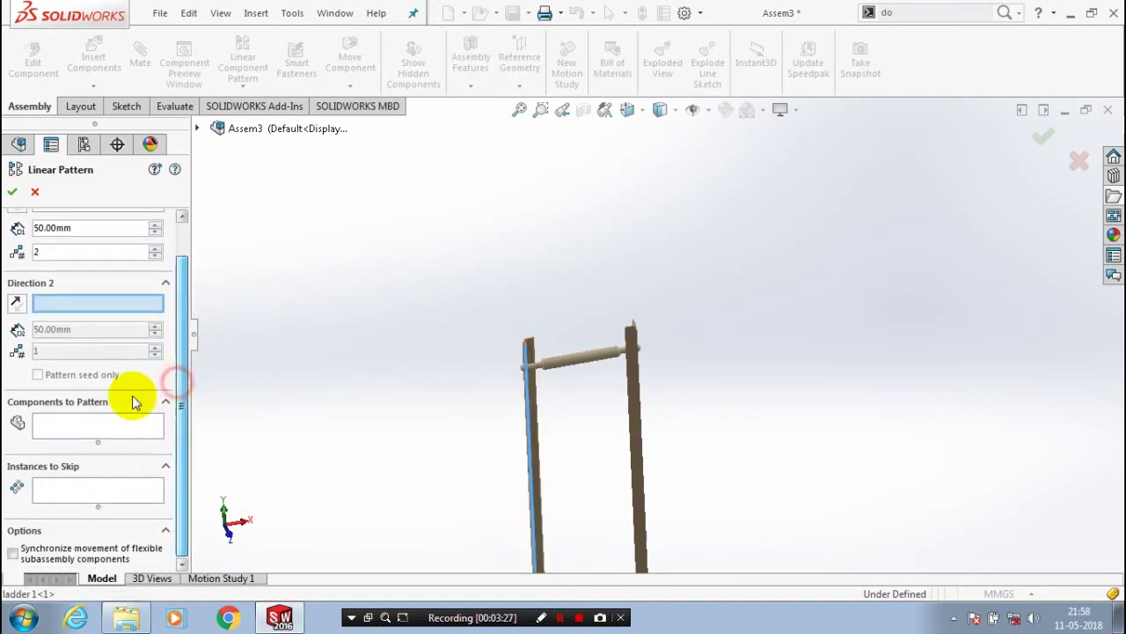
{"action": "left_click", "coordinate": [88, 427]}
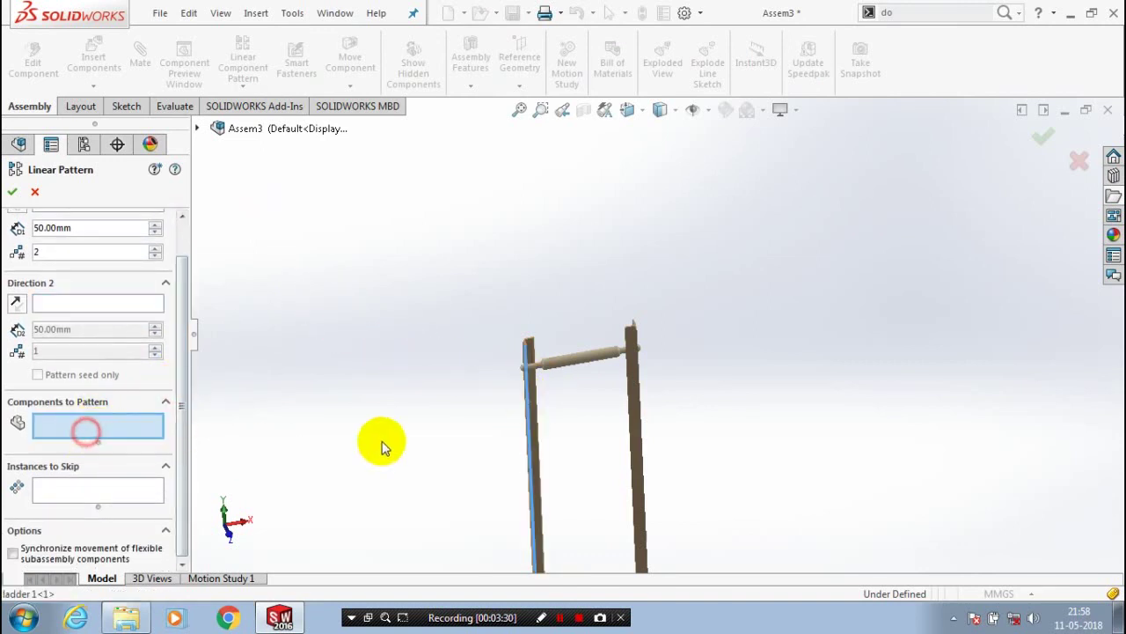
{"action": "left_click", "coordinate": [563, 352]}
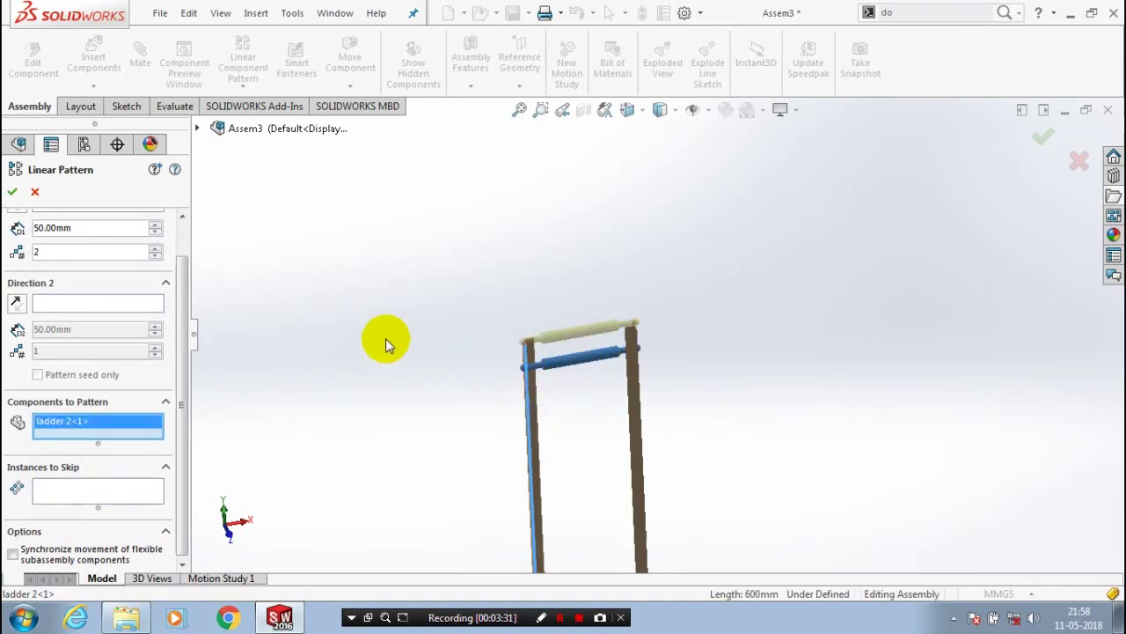
{"action": "left_click_drag", "start_coordinate": [182, 296], "coordinate": [182, 252]}
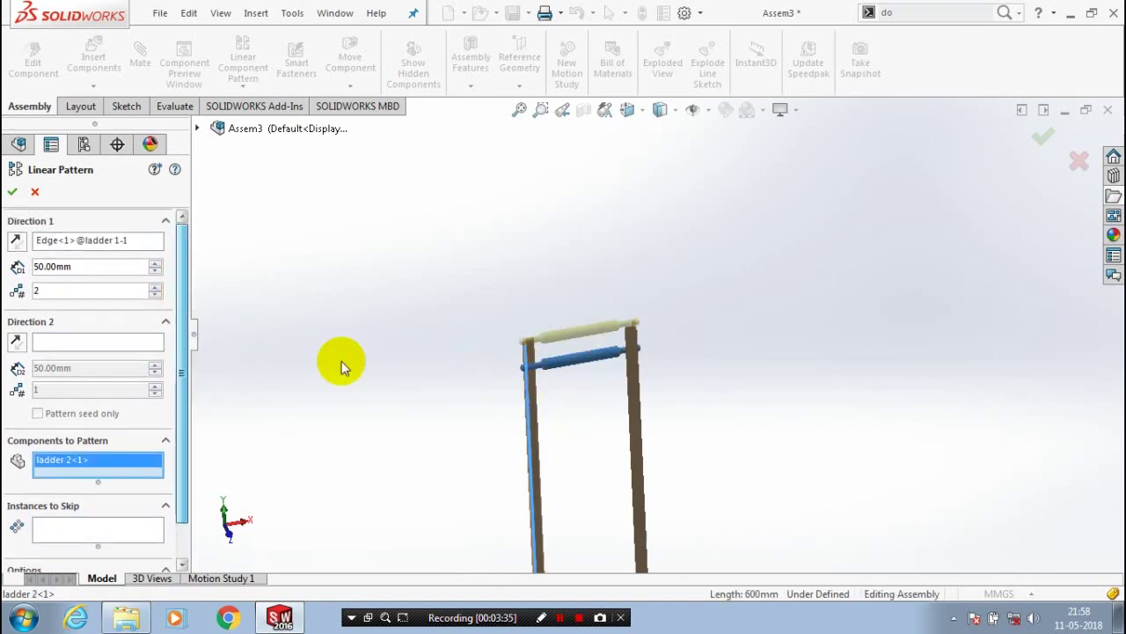
{"action": "scroll", "coordinate": [528, 403], "scroll_direction": "down", "scroll_amount": 2}
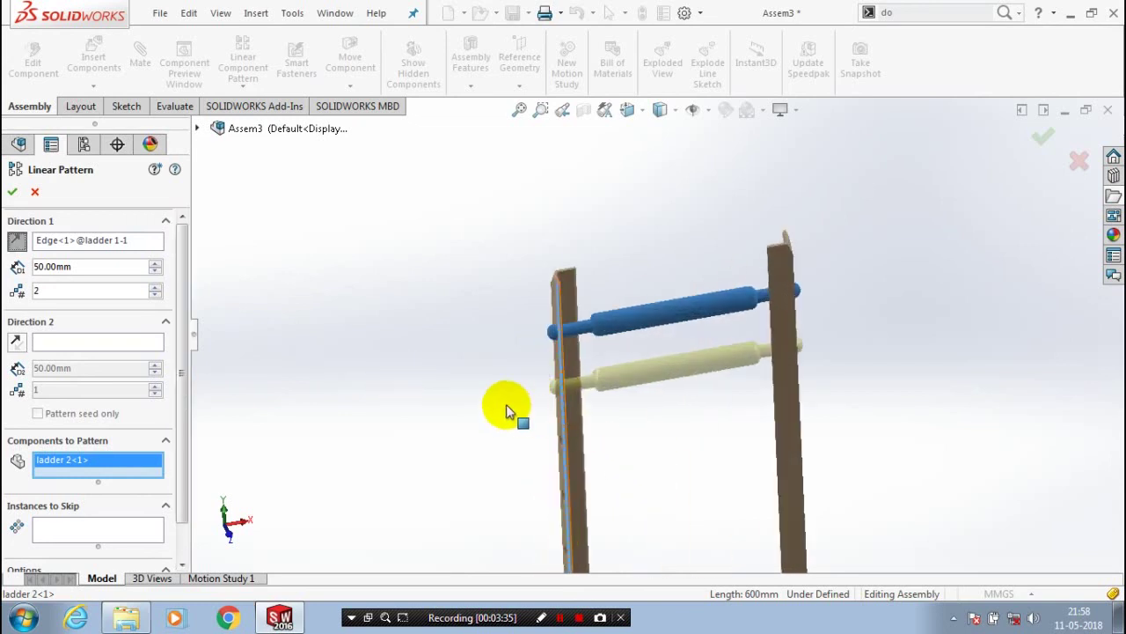
{"action": "scroll", "coordinate": [492, 410], "scroll_direction": "down", "scroll_amount": 3}
{"action": "mouse_move", "coordinate": [480, 418]}
{"action": "middle_mouse_down"}
{"action": "mouse_move", "coordinate": [513, 402]}
{"action": "mouse_move", "coordinate": [394, 396]}
{"action": "middle_mouse_up"}
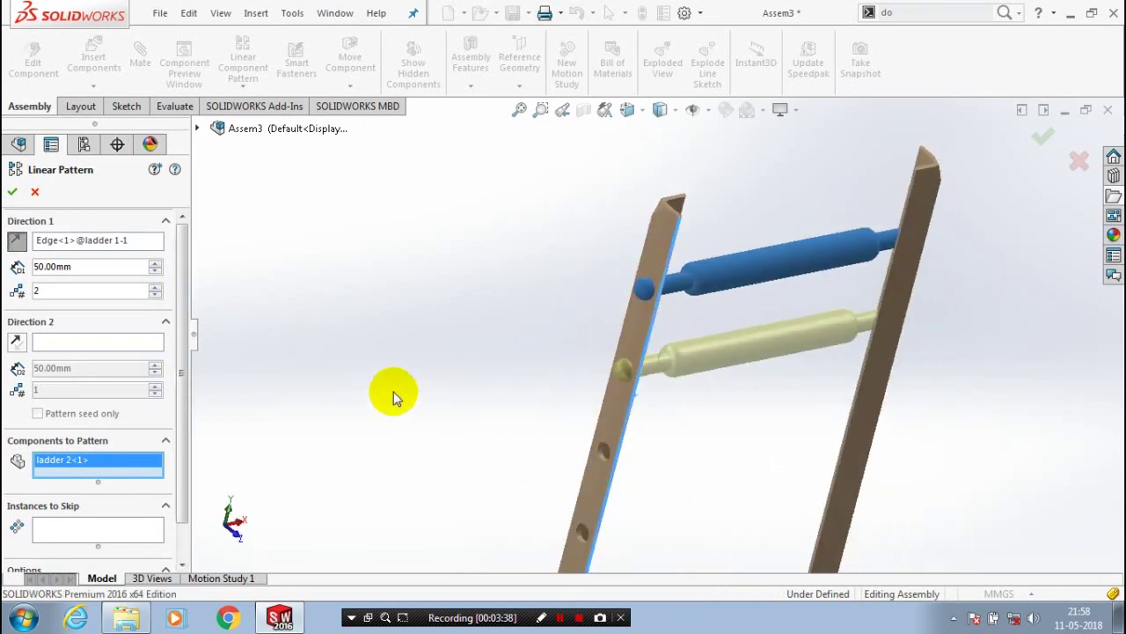
Raise the pattern to 11 rung instances at 50 mm spacing and accept it.
{"action": "left_click", "coordinate": [155, 287]}
{"action": "left_click", "coordinate": [155, 287]}
{"action": "left_click", "coordinate": [155, 287]}
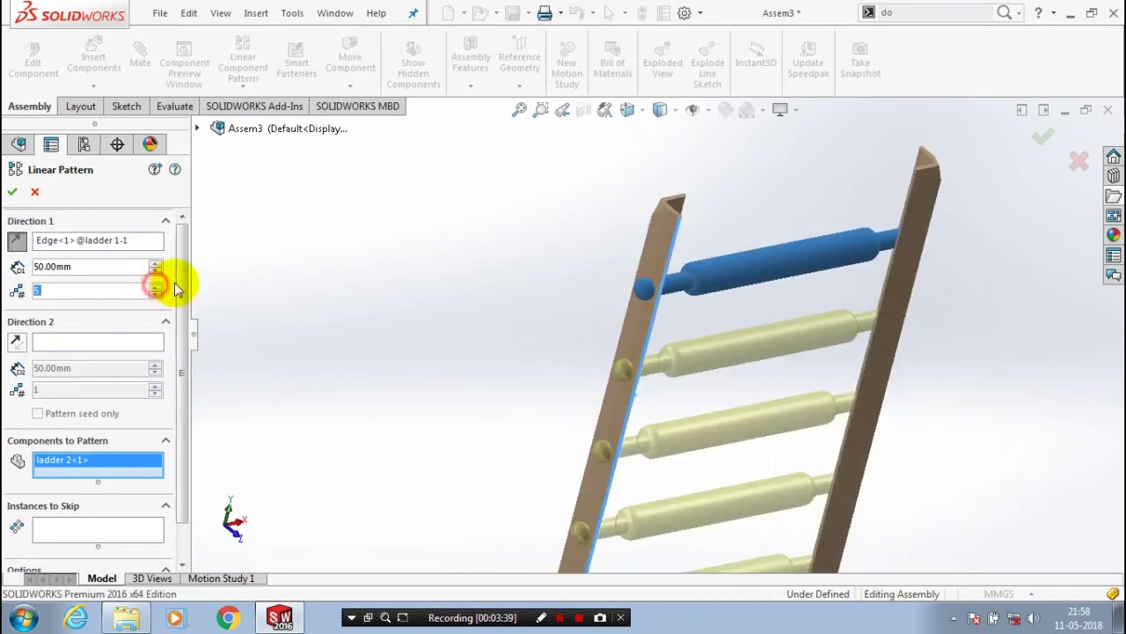
{"action": "scroll", "coordinate": [566, 328], "scroll_direction": "up", "scroll_amount": 2}
{"action": "scroll", "coordinate": [567, 328], "scroll_direction": "up", "scroll_amount": 1}
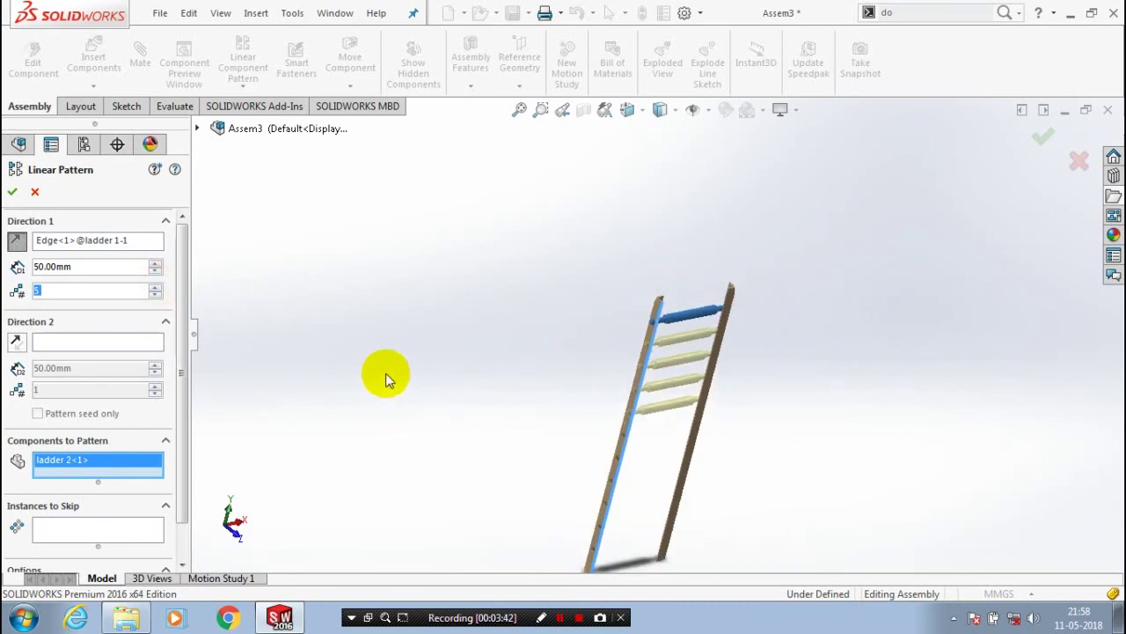
{"action": "left_click", "coordinate": [155, 287]}
{"action": "left_click", "coordinate": [155, 287]}
{"action": "left_click", "coordinate": [155, 287]}
{"action": "left_click", "coordinate": [155, 287]}
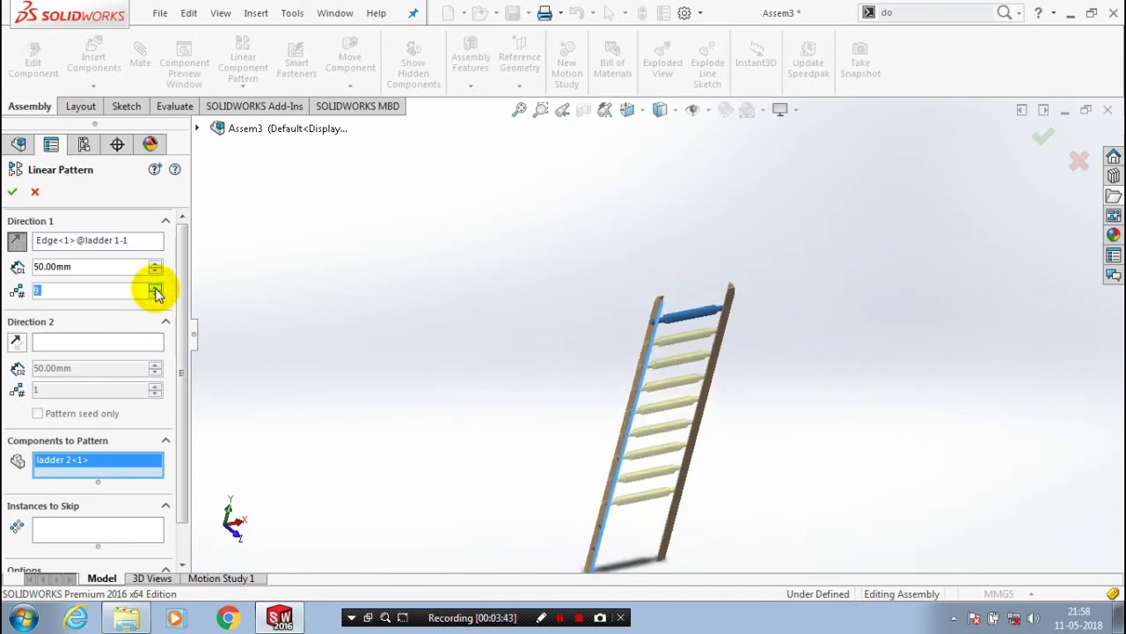
{"action": "left_click", "coordinate": [155, 287]}
{"action": "left_click", "coordinate": [155, 289]}
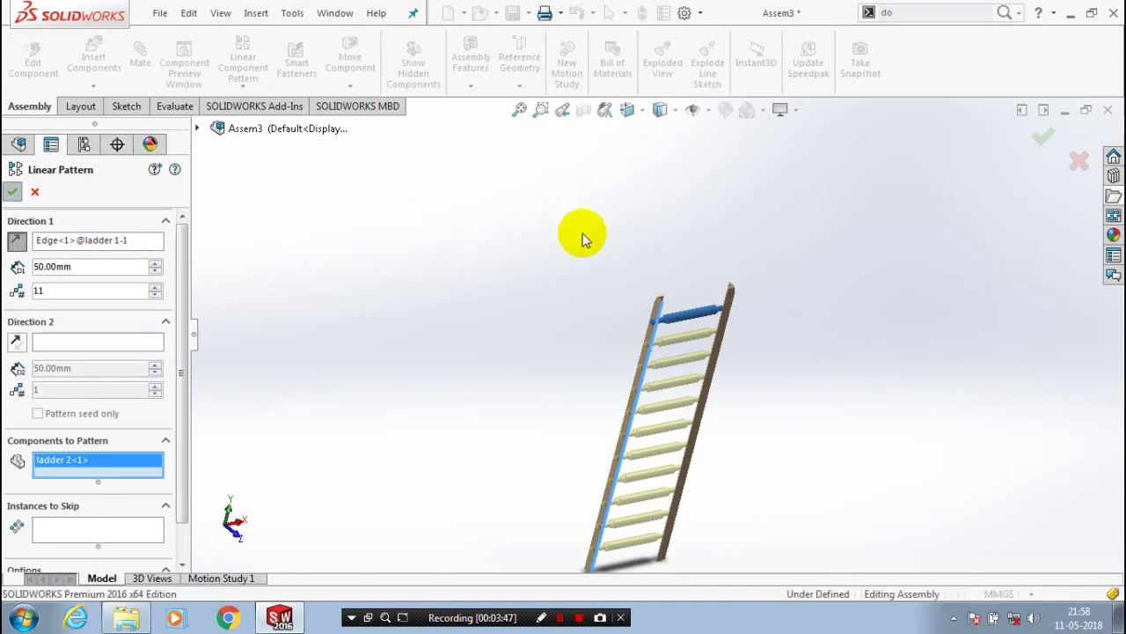
{"action": "key", "text": "Return"}
{"action": "left_click", "coordinate": [853, 400]}
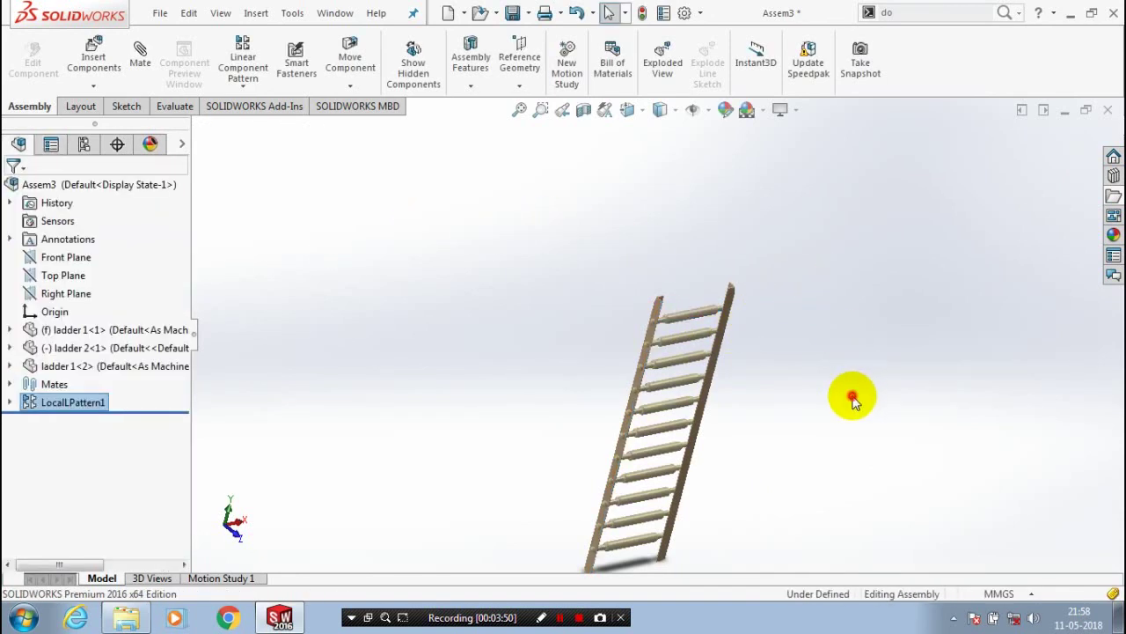
{"action": "key", "text": "ctrl+1"}
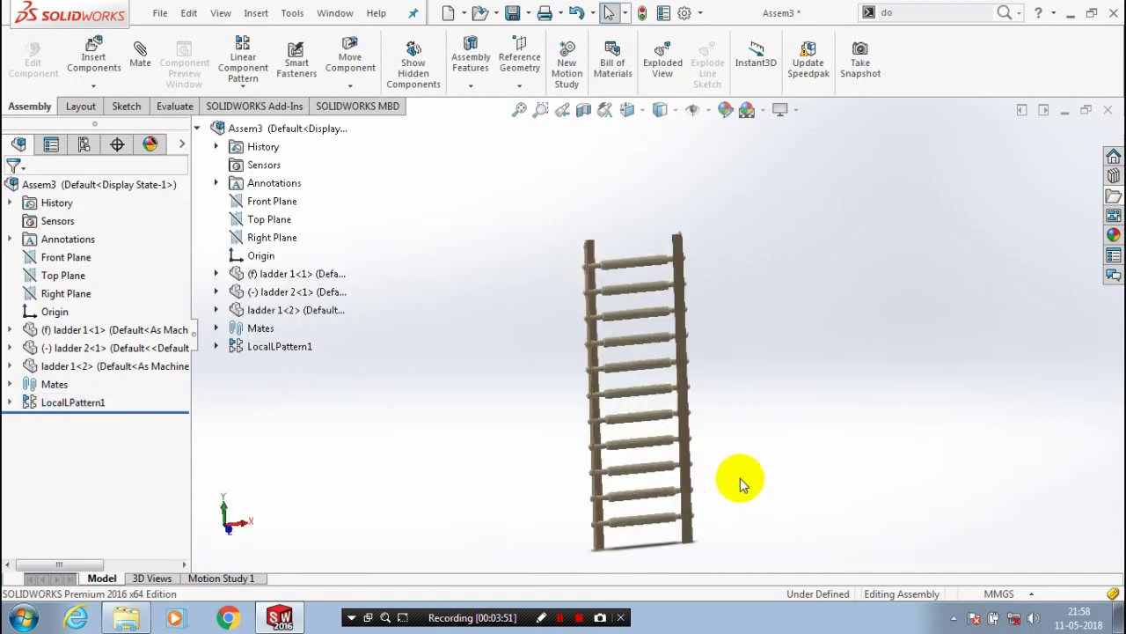
{"action": "mouse_move", "coordinate": [695, 498]}
{"action": "middle_mouse_down"}
{"action": "mouse_move", "coordinate": [728, 474]}
{"action": "mouse_move", "coordinate": [685, 319]}
{"action": "mouse_move", "coordinate": [752, 409]}
{"action": "mouse_move", "coordinate": [719, 342]}
{"action": "mouse_move", "coordinate": [716, 359]}
{"action": "mouse_move", "coordinate": [767, 344]}
{"action": "mouse_move", "coordinate": [737, 329]}
{"action": "mouse_move", "coordinate": [686, 383]}
{"action": "middle_mouse_up"}
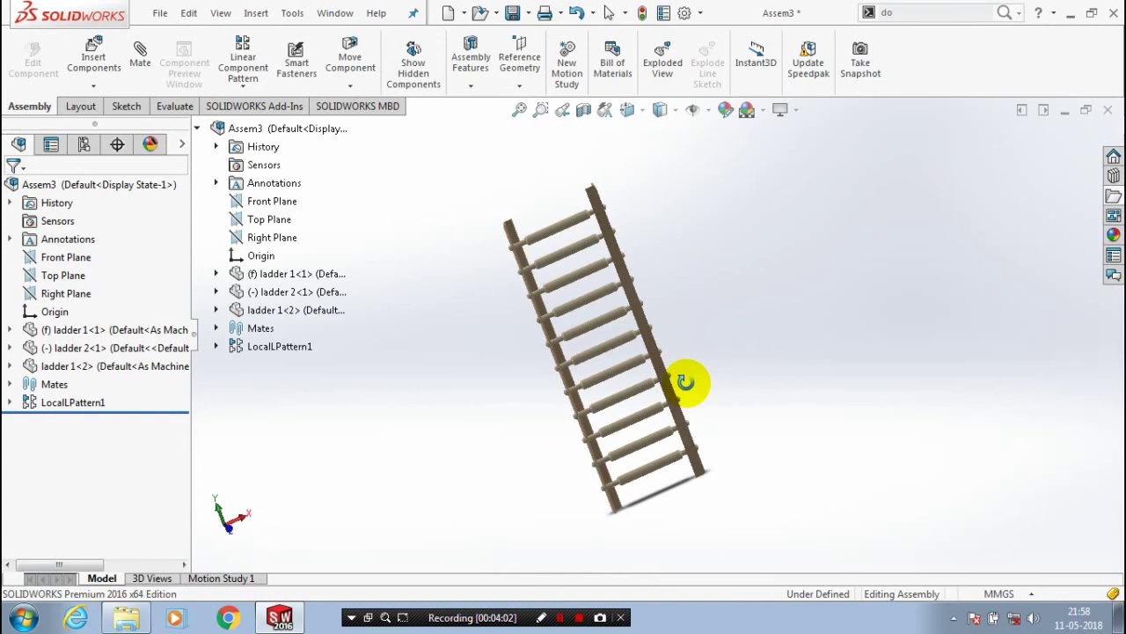
{"action": "scroll", "coordinate": [708, 352], "scroll_direction": "down", "scroll_amount": 3}
{"action": "scroll", "coordinate": [709, 348], "scroll_direction": "up", "scroll_amount": 2}
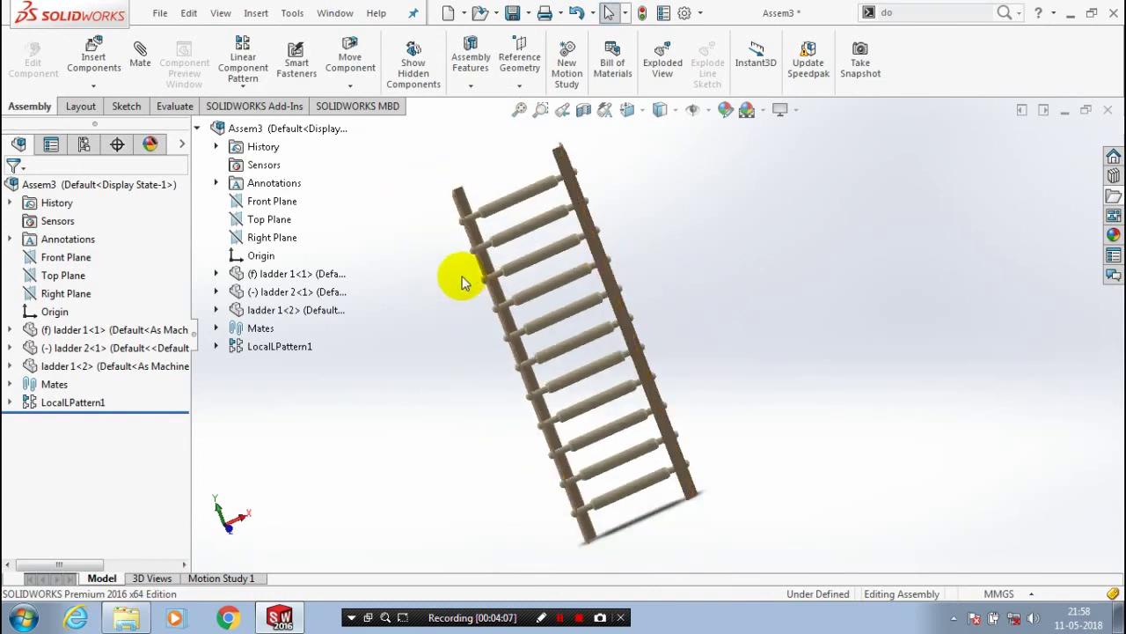
{"action": "mouse_move", "coordinate": [462, 276]}
{"action": "middle_mouse_down"}
{"action": "mouse_move", "coordinate": [485, 258]}
{"action": "mouse_move", "coordinate": [589, 253]}
{"action": "middle_mouse_up"}
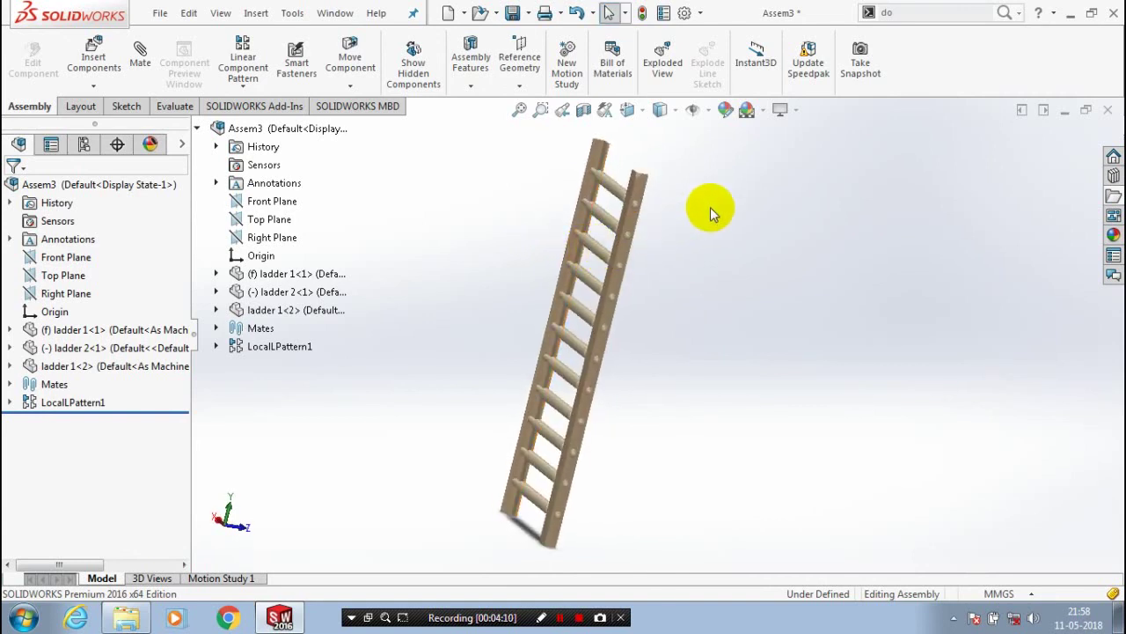
{"action": "scroll", "coordinate": [506, 276], "scroll_direction": "down", "scroll_amount": 2}
{"action": "scroll", "coordinate": [506, 275], "scroll_direction": "up", "scroll_amount": 2}
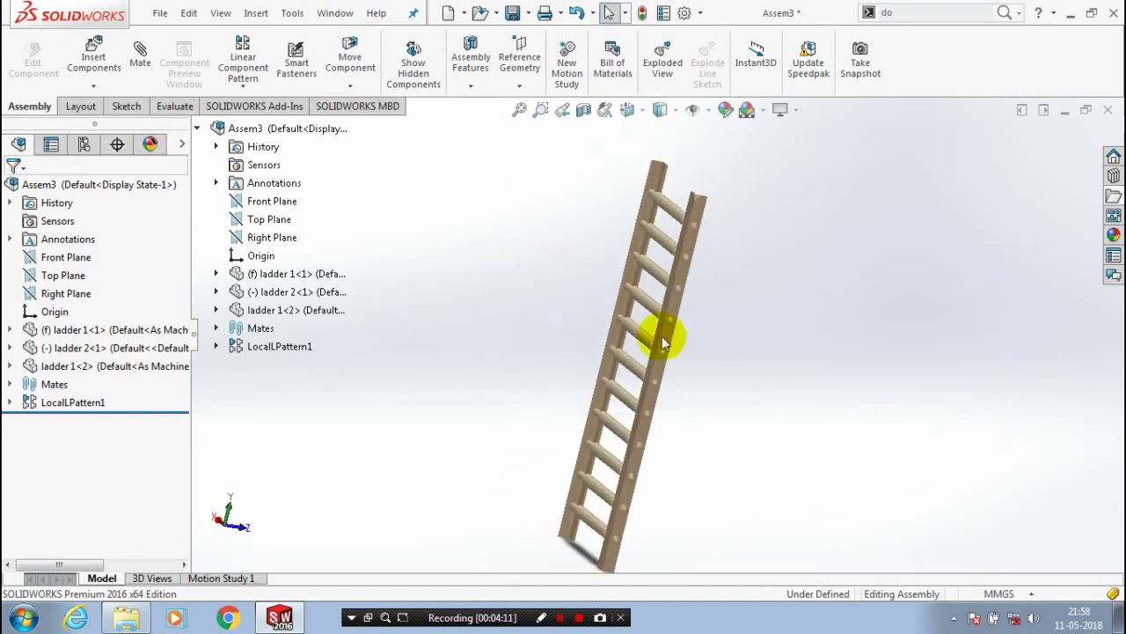
{"action": "scroll", "coordinate": [742, 448], "scroll_direction": "down", "scroll_amount": 2}
{"action": "scroll", "coordinate": [742, 449], "scroll_direction": "up", "scroll_amount": 1}
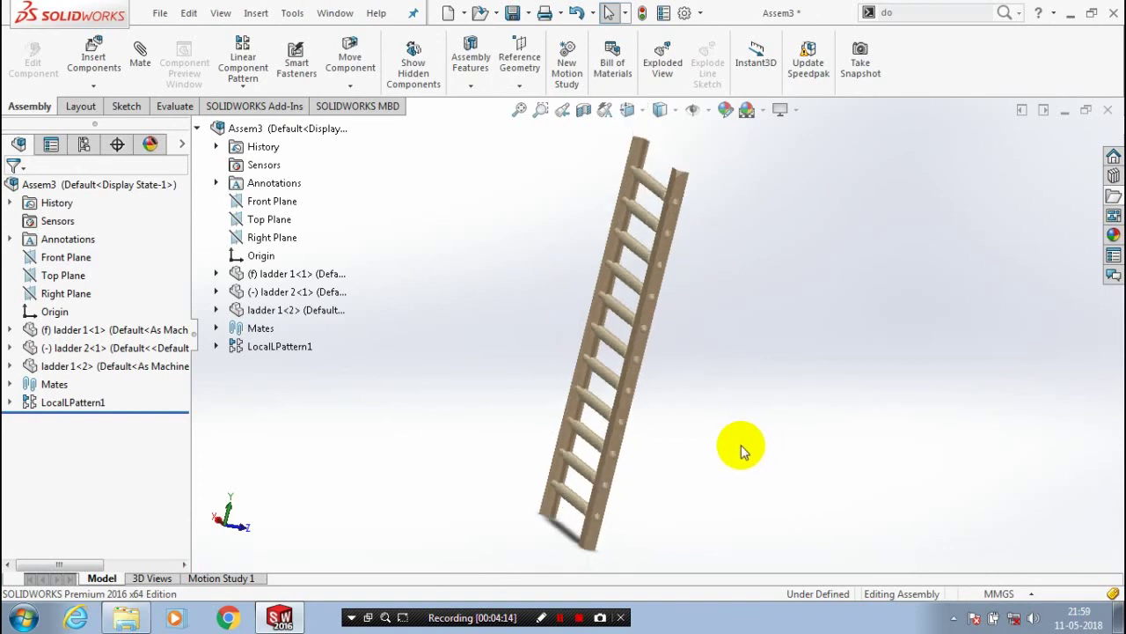
{"action": "scroll", "coordinate": [742, 449], "scroll_direction": "down", "scroll_amount": 1}
{"action": "scroll", "coordinate": [686, 326], "scroll_direction": "up", "scroll_amount": 1}
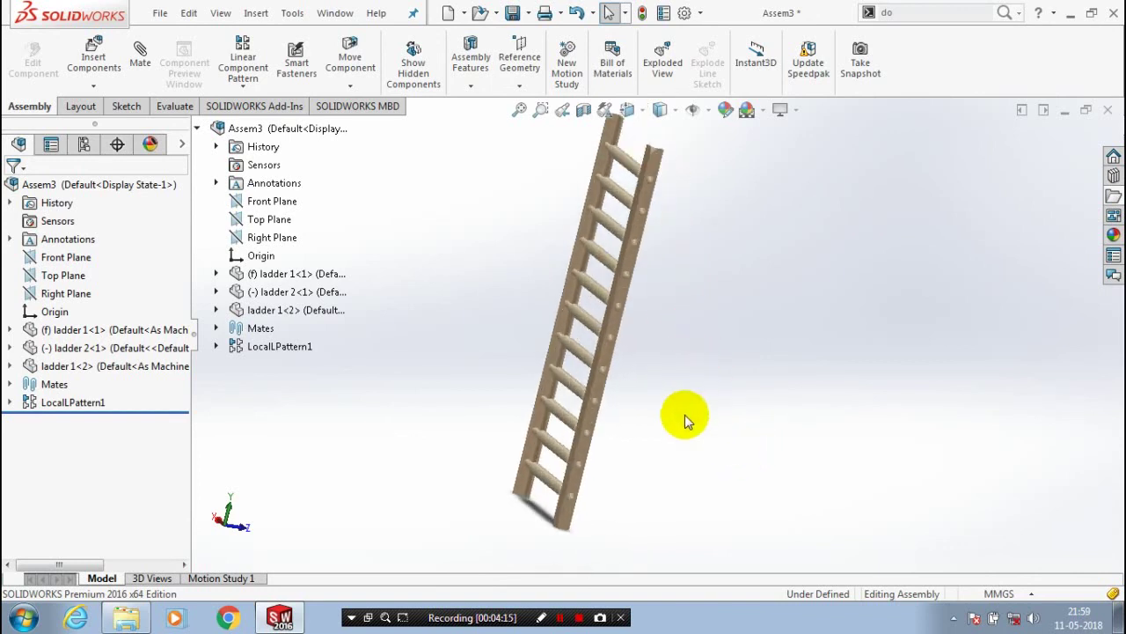
{"action": "left_click", "coordinate": [581, 616]}
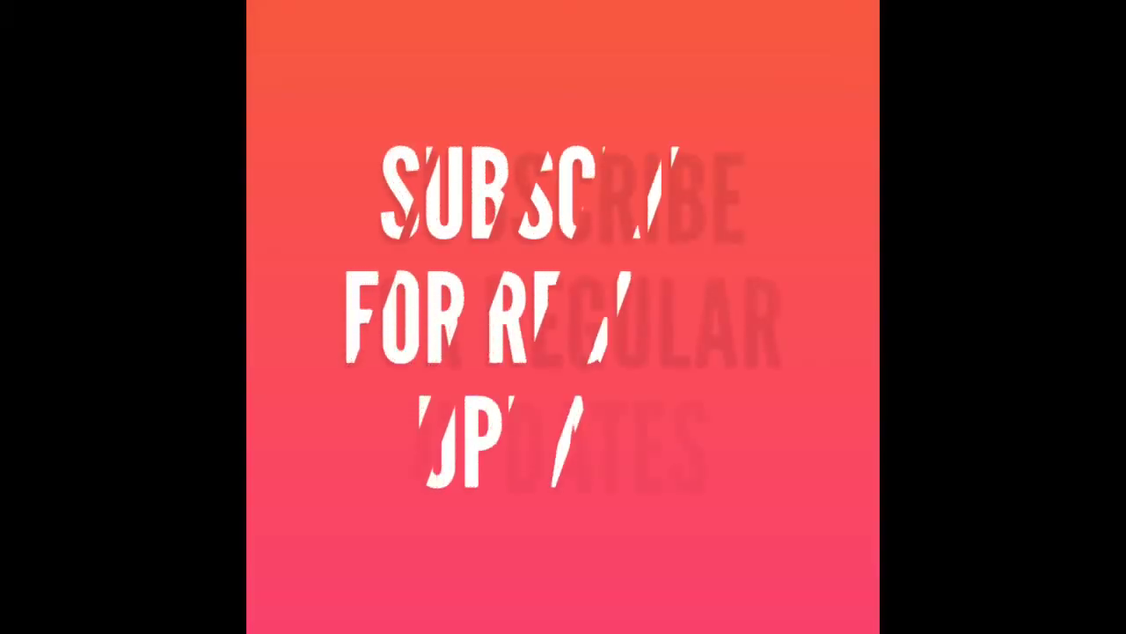